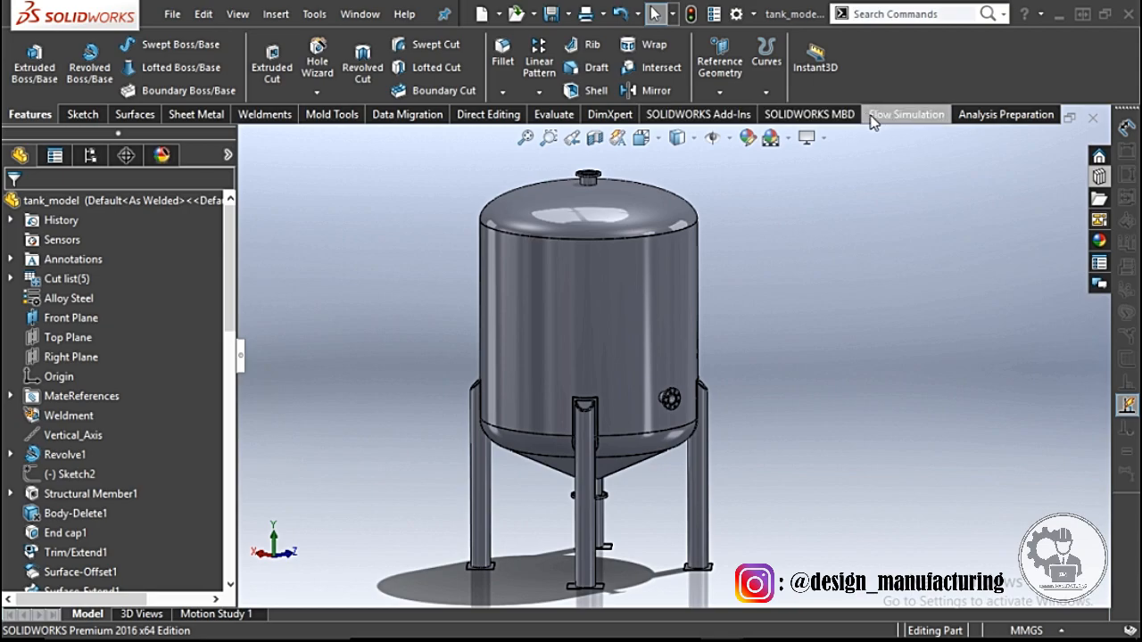
- Create a lid closing the top nozzle opening, using the flange's inner planar ring face
left_click(892, 114)
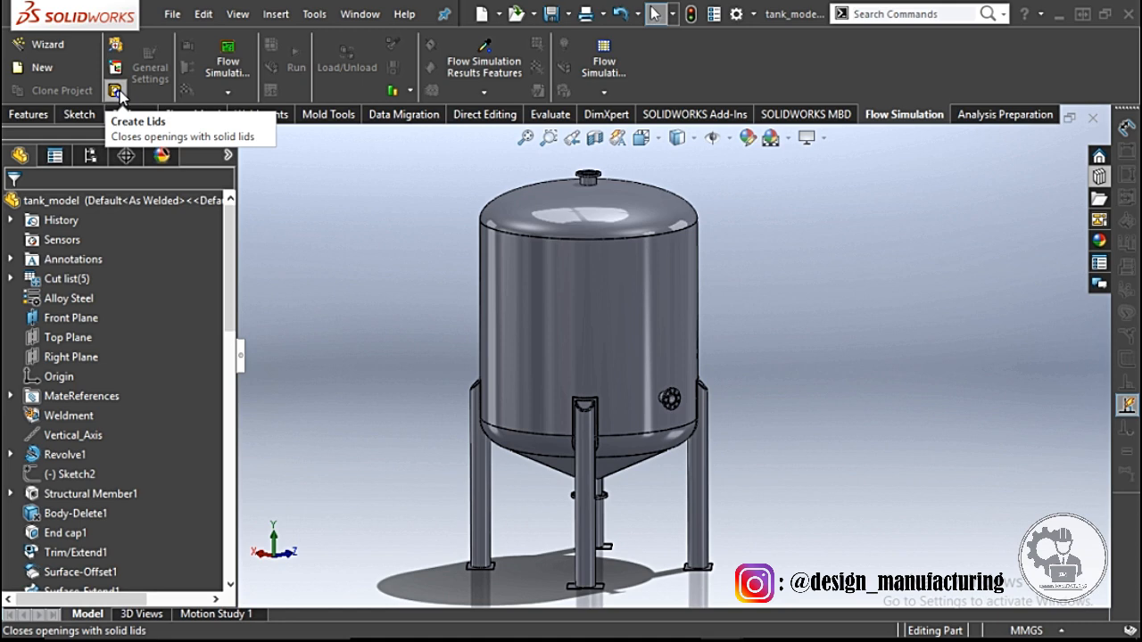
left_click(116, 91)
scroll(596, 201, "down", 10)
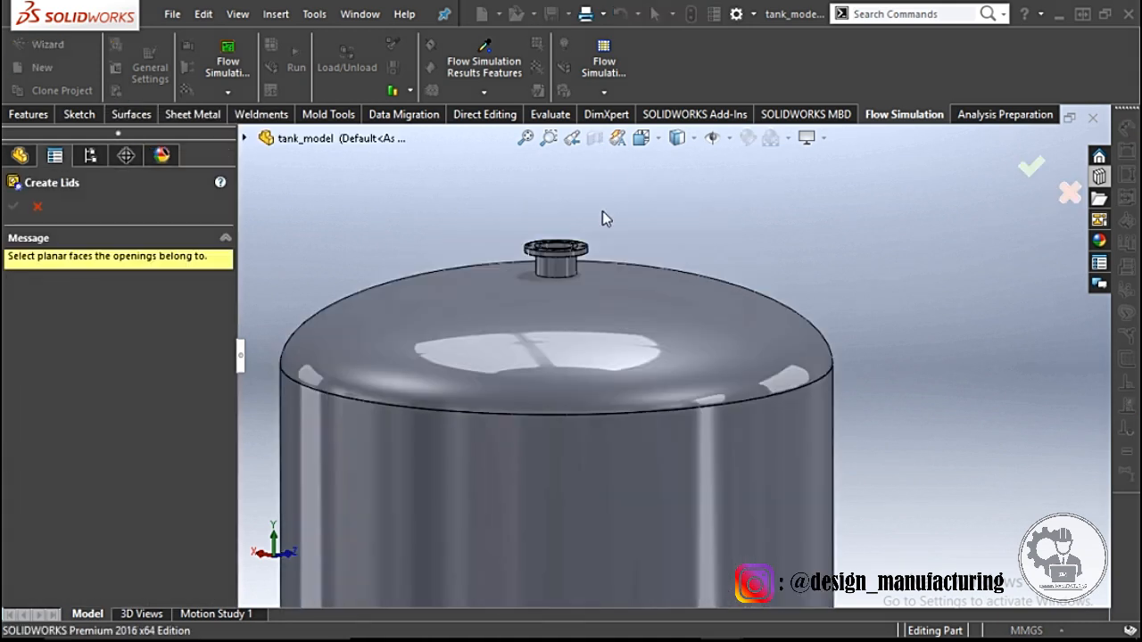
left_click(577, 303)
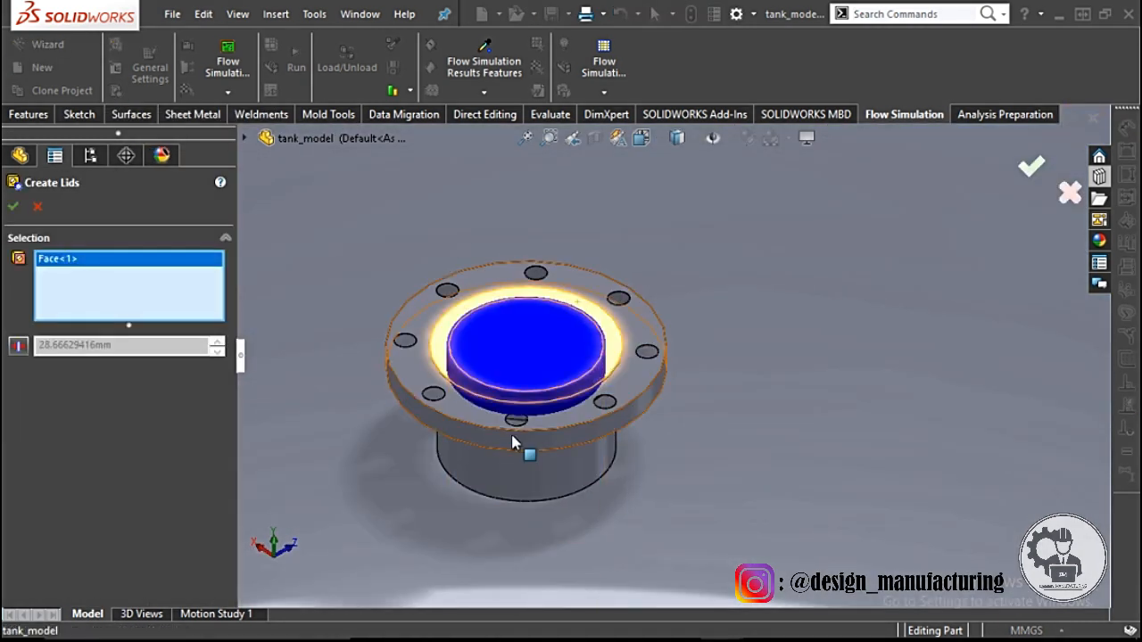
scroll(660, 365, "up", 5)
left_click(20, 209)
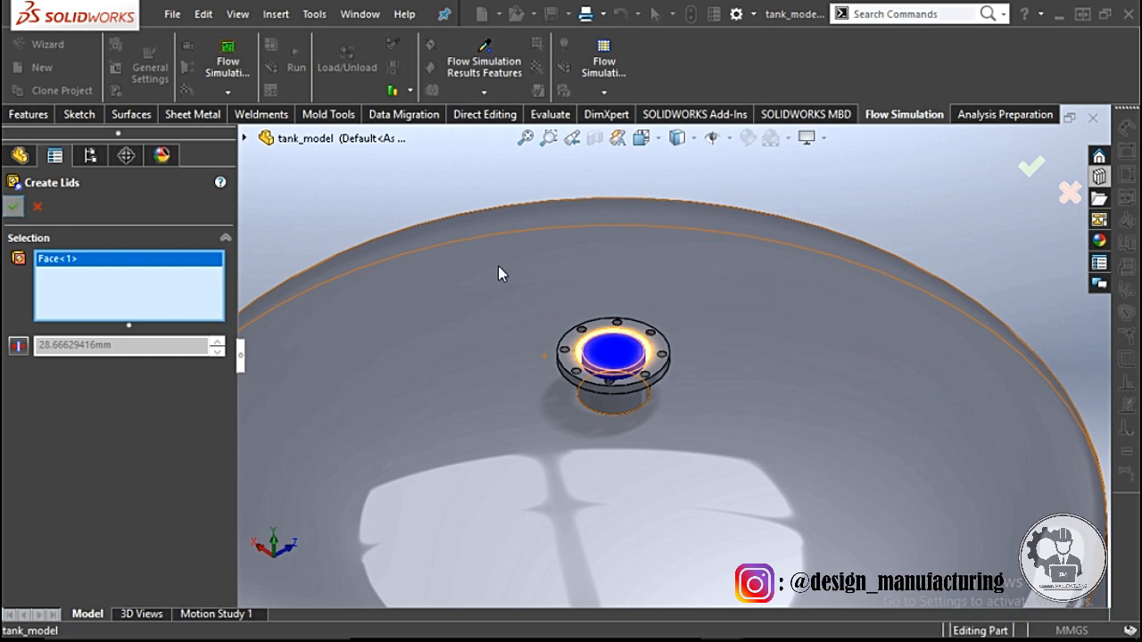
- Toggle the transparency of the lid on the top nozzle
scroll(498, 265, "up", 4)
scroll(696, 383, "down", 8)
middle_click_drag(406, 307, 394, 275)
scroll(86, 518, "down", 7)
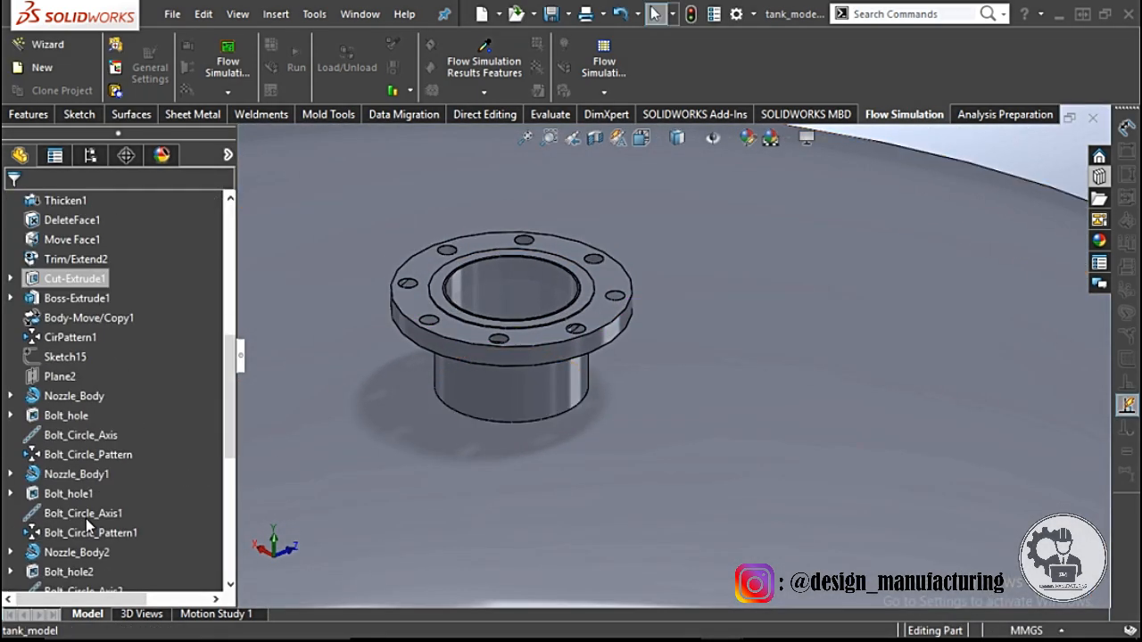
scroll(84, 519, "down", 6)
right_click(53, 572)
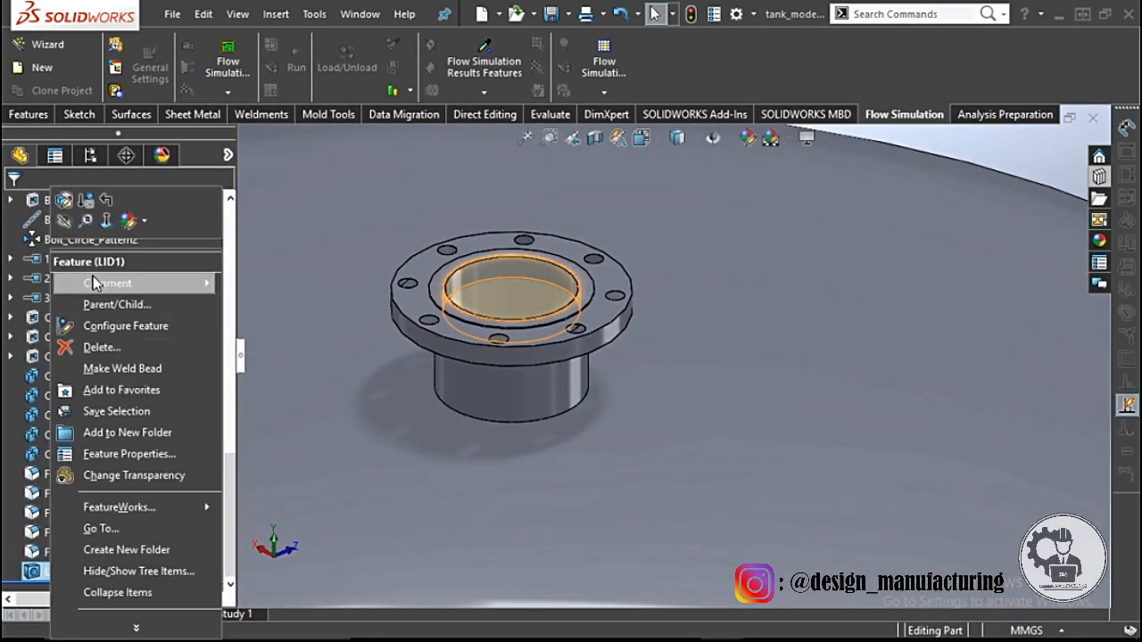
left_click(89, 475)
scroll(596, 311, "up", 2)
left_click(943, 151)
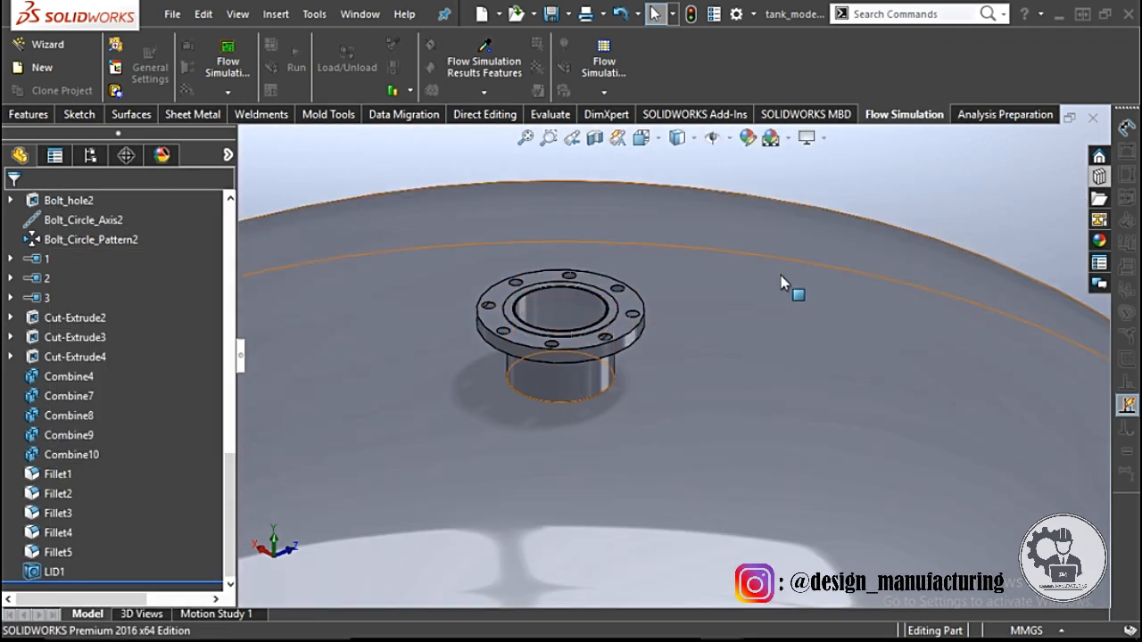
- Toggle the top nozzle lid's transparency once more and check the lid on the flange
scroll(570, 286, "down", 3)
middle_click_drag(555, 303, 553, 491)
right_click(54, 571)
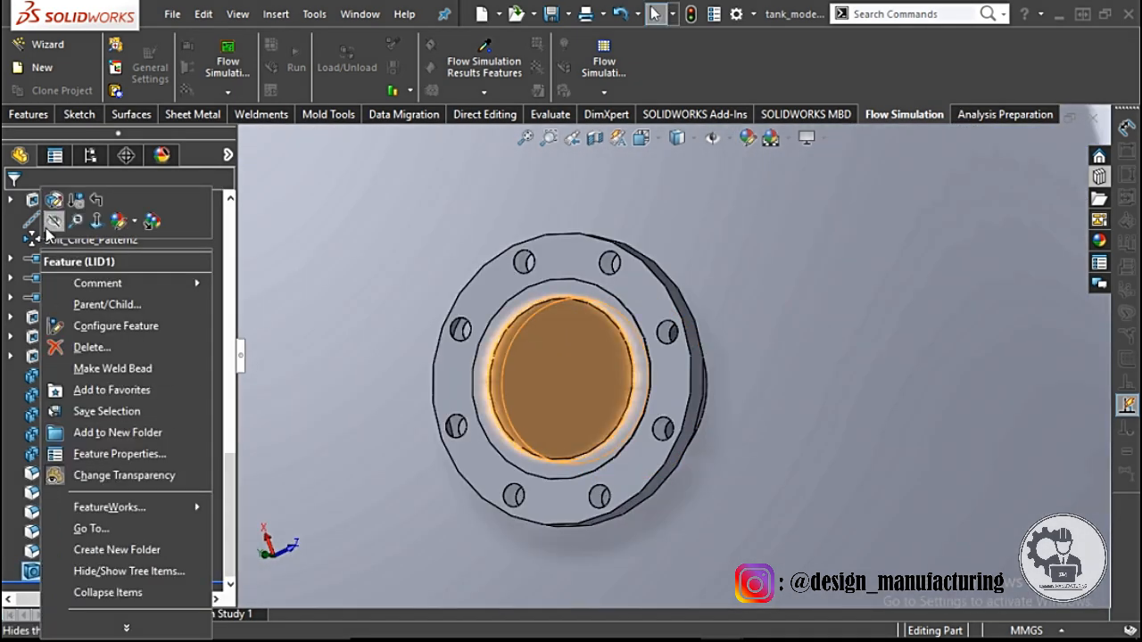
left_click(90, 475)
scroll(407, 453, "up", 3)
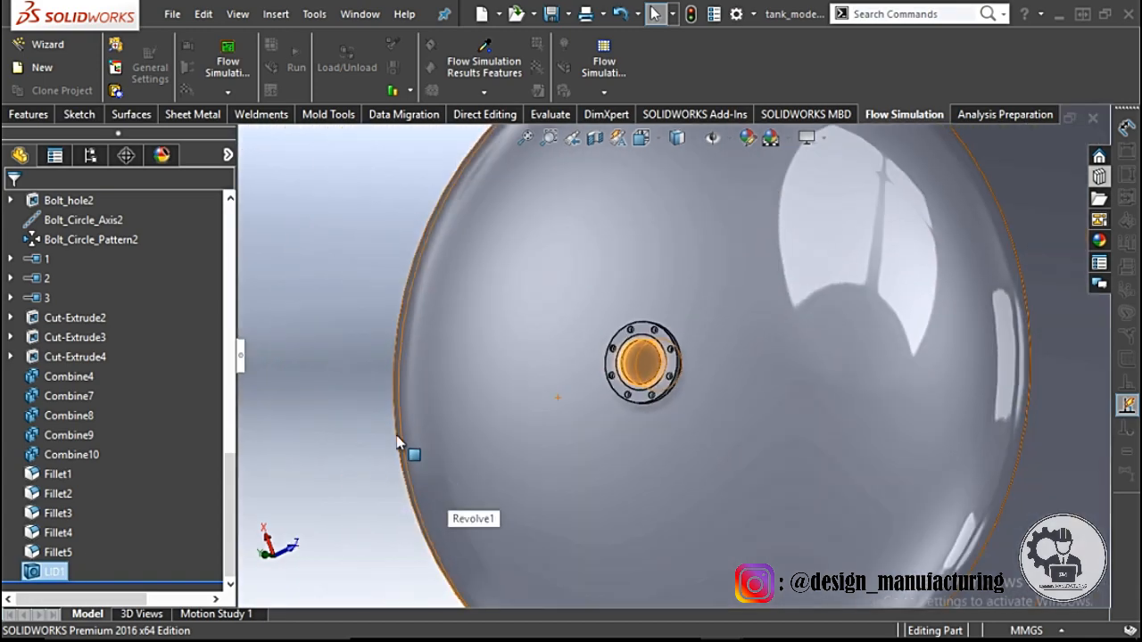
scroll(654, 391, "down", 2)
scroll(652, 391, "down", 3)
middle_click_drag(652, 391, 758, 223)
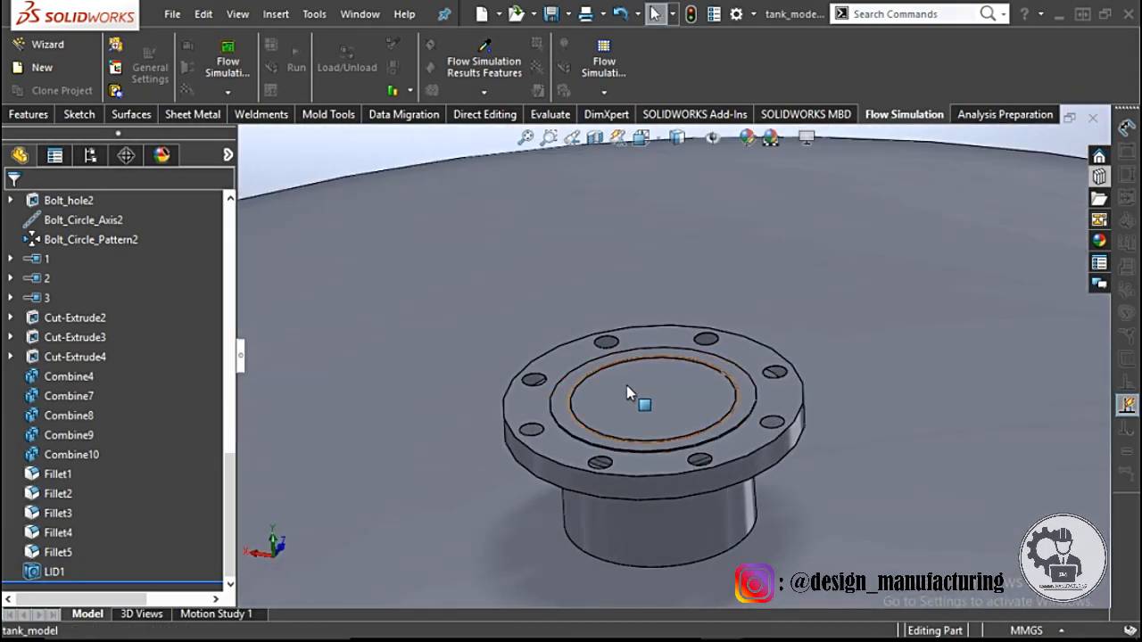
left_click(626, 385)
- Create a lid closing the nozzle on the tank's side wall, using the flange's inner planar ring face
scroll(607, 394, "up", 8)
left_click(943, 432)
scroll(797, 513, "down", 2)
middle_click_drag(797, 510, 700, 393)
scroll(757, 510, "down", 5)
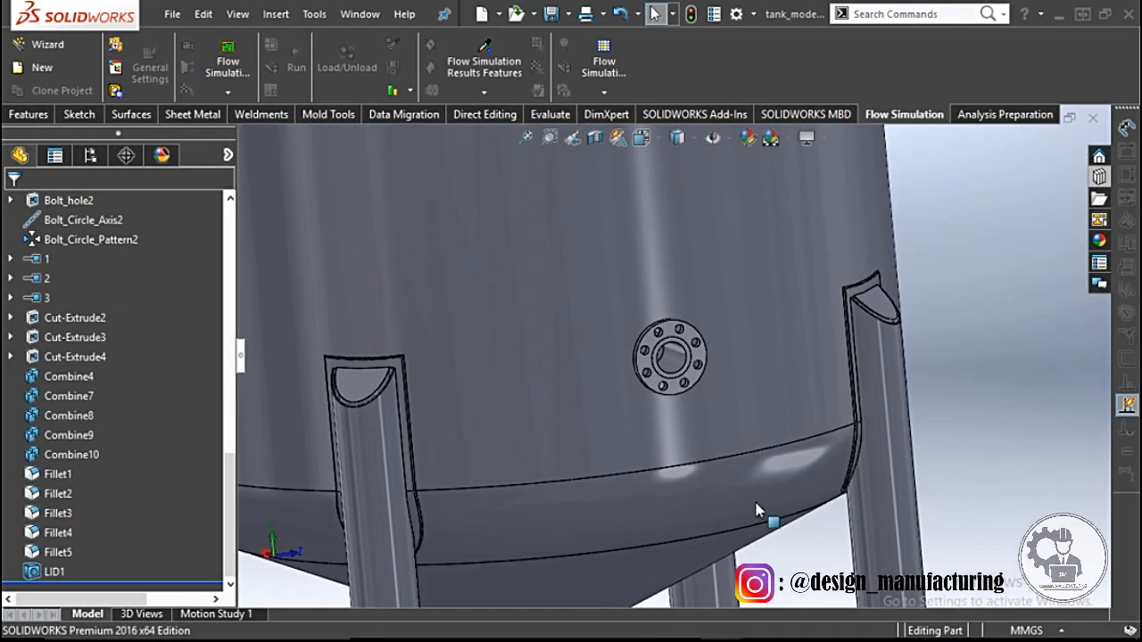
middle_click_drag(513, 379, 578, 367)
left_click(116, 91)
scroll(669, 343, "down", 5)
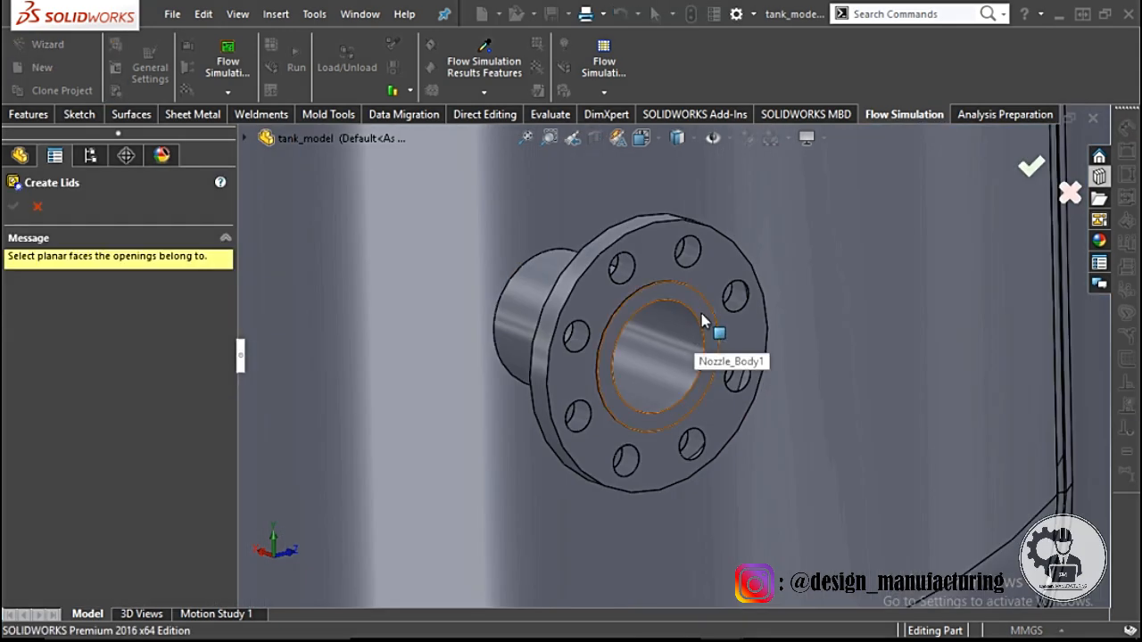
left_click(701, 313)
left_click(12, 205)
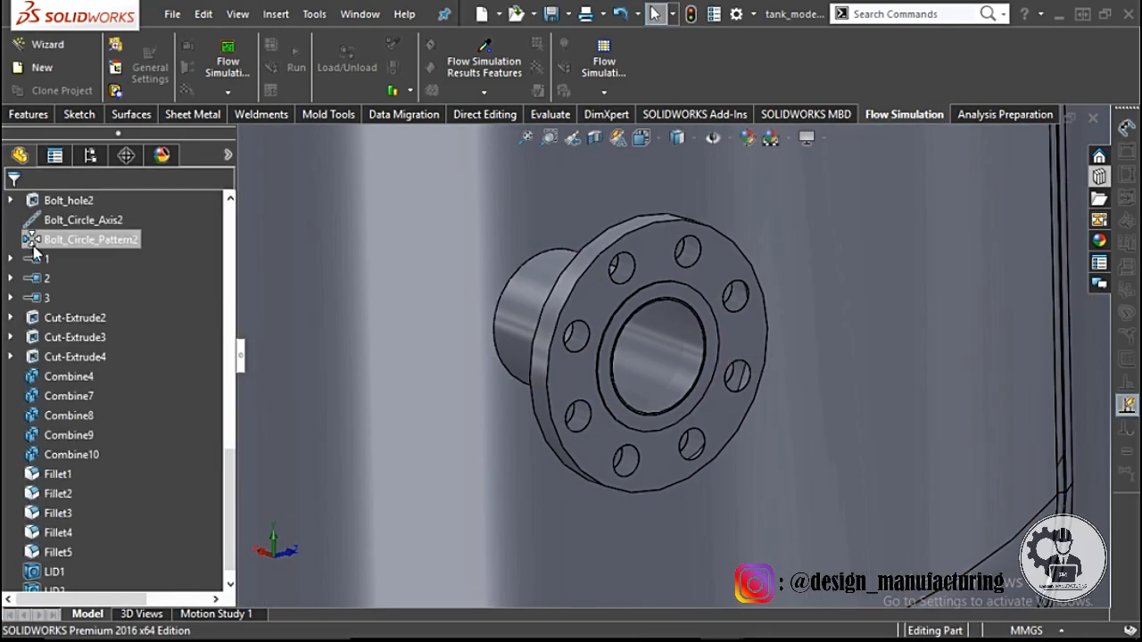
- Toggle the transparency of the side nozzle's lid twice
scroll(562, 314, "up", 2)
middle_click_drag(562, 316, 505, 313)
left_click(645, 357)
middle_click_drag(645, 356, 580, 375)
right_click(51, 577)
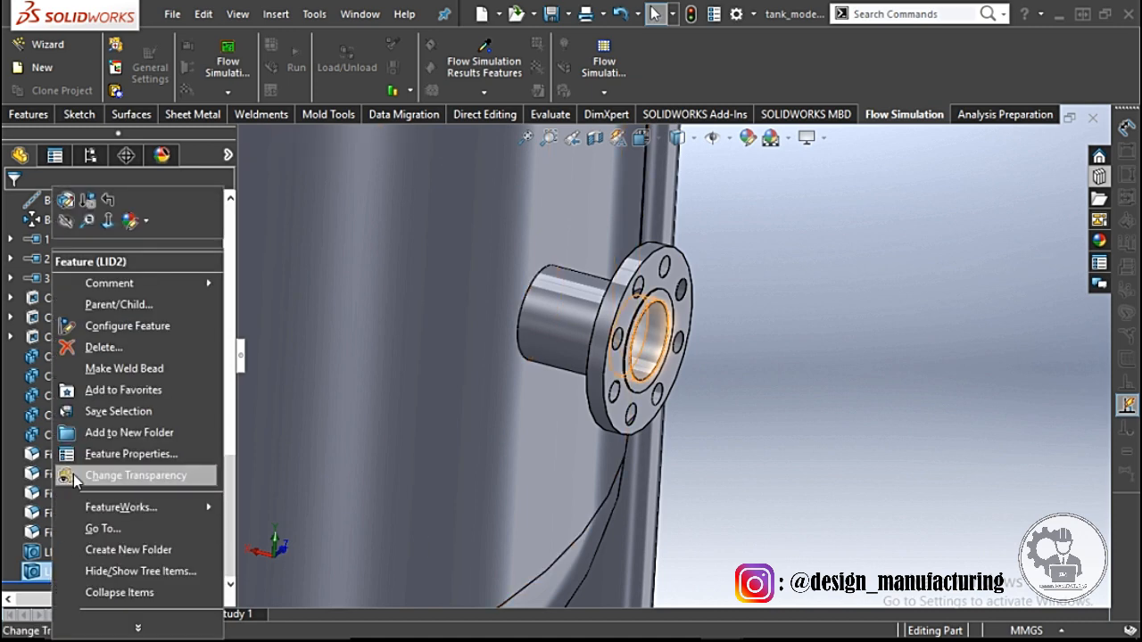
left_click(73, 474)
right_click(49, 590)
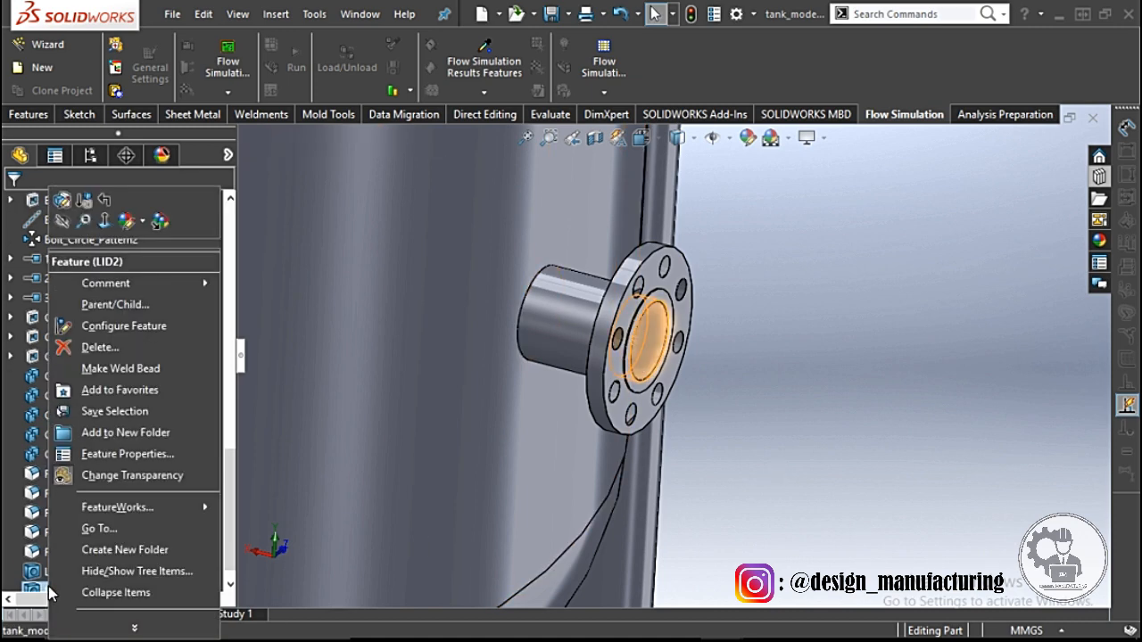
left_click(71, 475)
- Create a lid closing the bottom outlet nozzle, using the flange's inner planar ring face
middle_click_drag(957, 451, 830, 245)
scroll(854, 453, "up", 5)
scroll(855, 451, "up", 4)
scroll(492, 495, "down", 10)
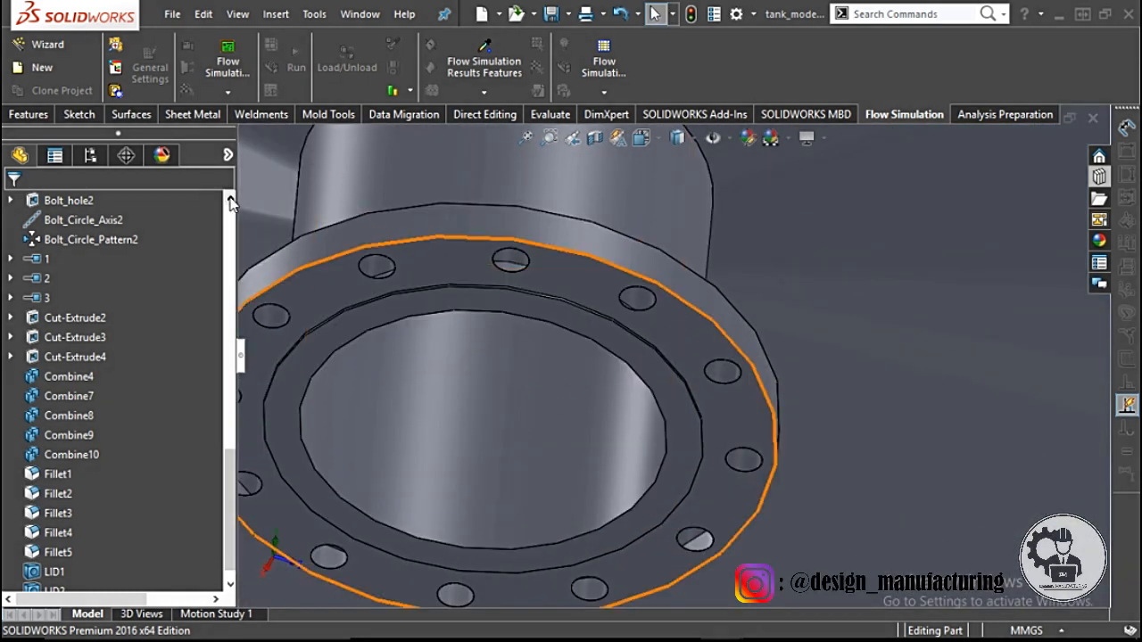
left_click(115, 90)
left_click(337, 398)
left_click(12, 207)
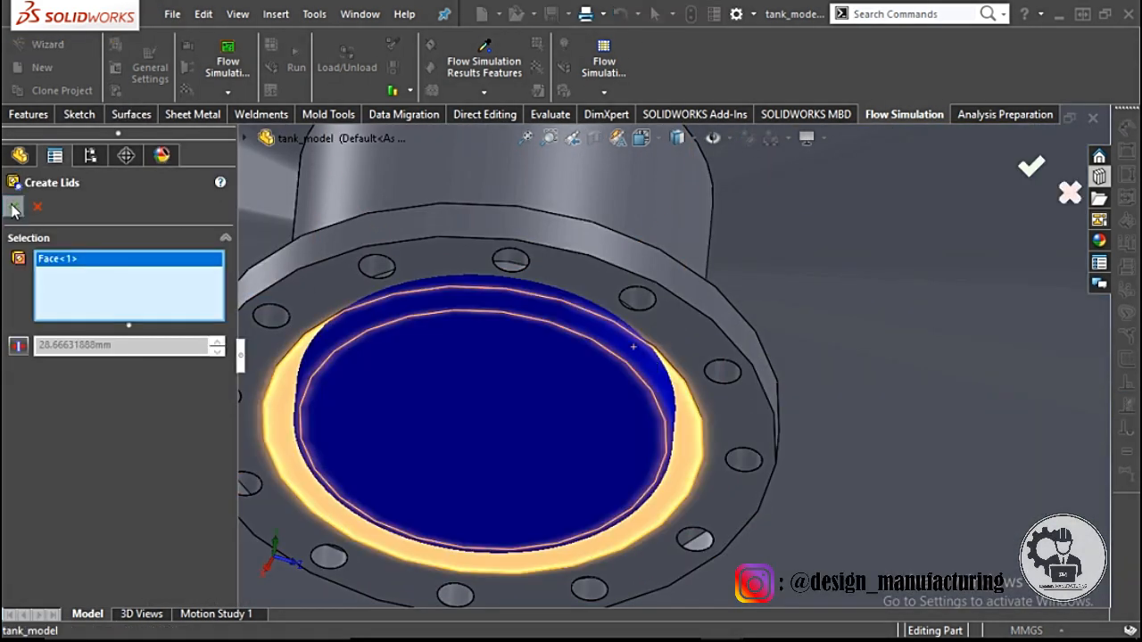
- Change the transparency of the lid on the bottom outlet nozzle and bring the whole tank back into view
left_click(361, 440)
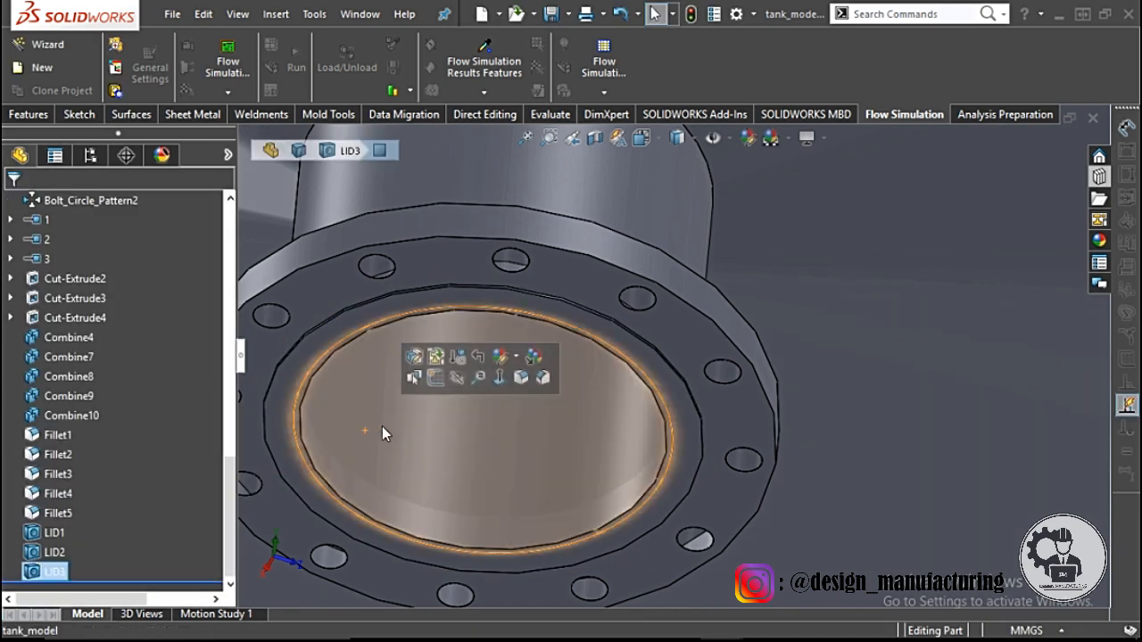
scroll(381, 426, "up", 6)
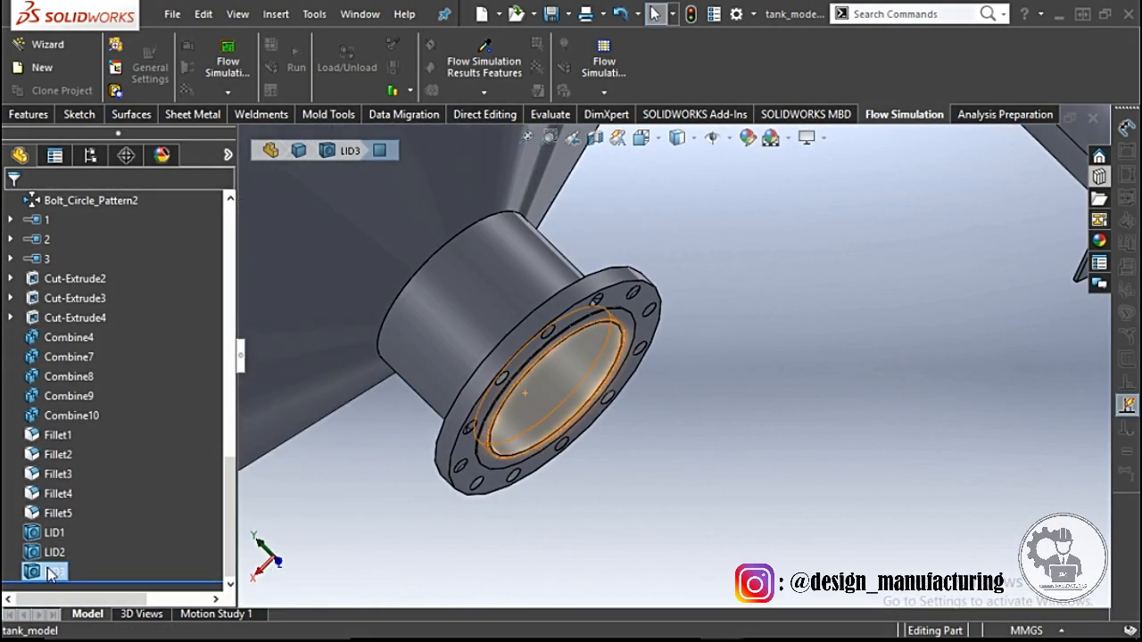
right_click(48, 567)
left_click(325, 495)
right_click(40, 567)
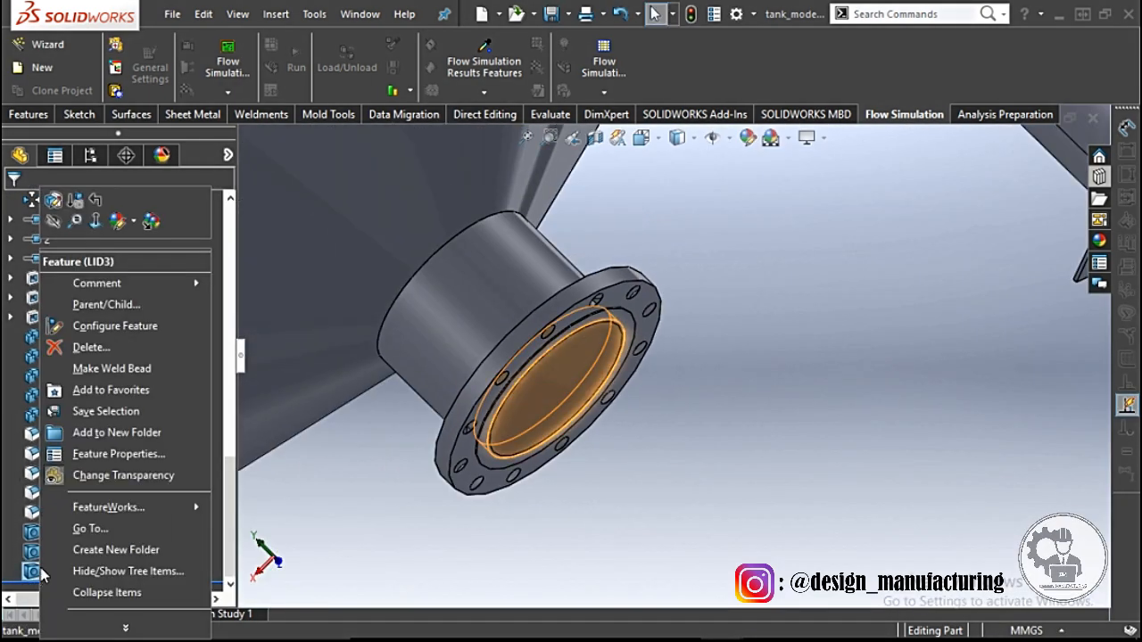
left_click(401, 506)
middle_click_drag(541, 464, 562, 510)
left_click(484, 344)
scroll(515, 380, "up", 10)
left_click(751, 457)
scroll(735, 322, "down", 2)
middle_click_drag(713, 254, 691, 243)
- Start a Flow Simulation wizard project on the current configuration and choose the SI (m-kg-s) unit system
left_click(30, 45)
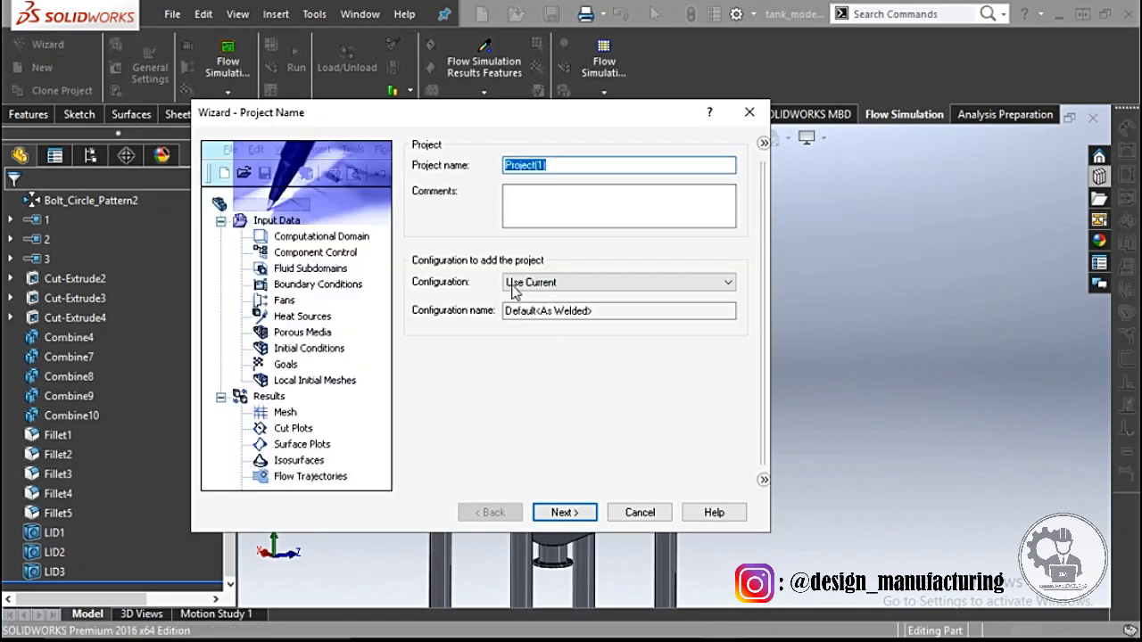
left_click(562, 512)
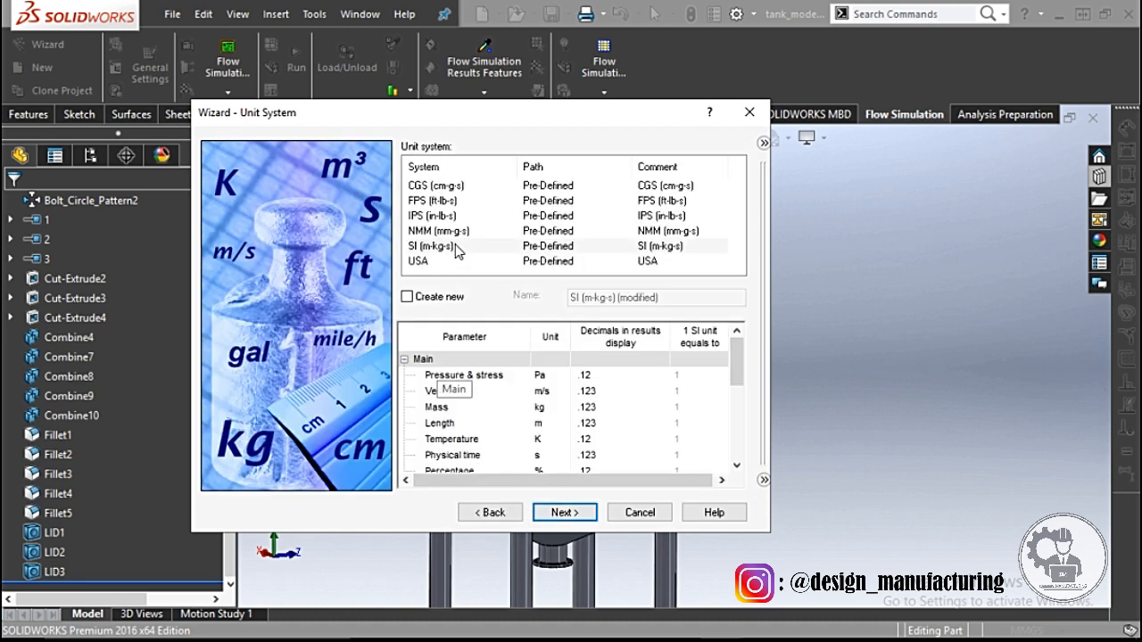
left_click(413, 250)
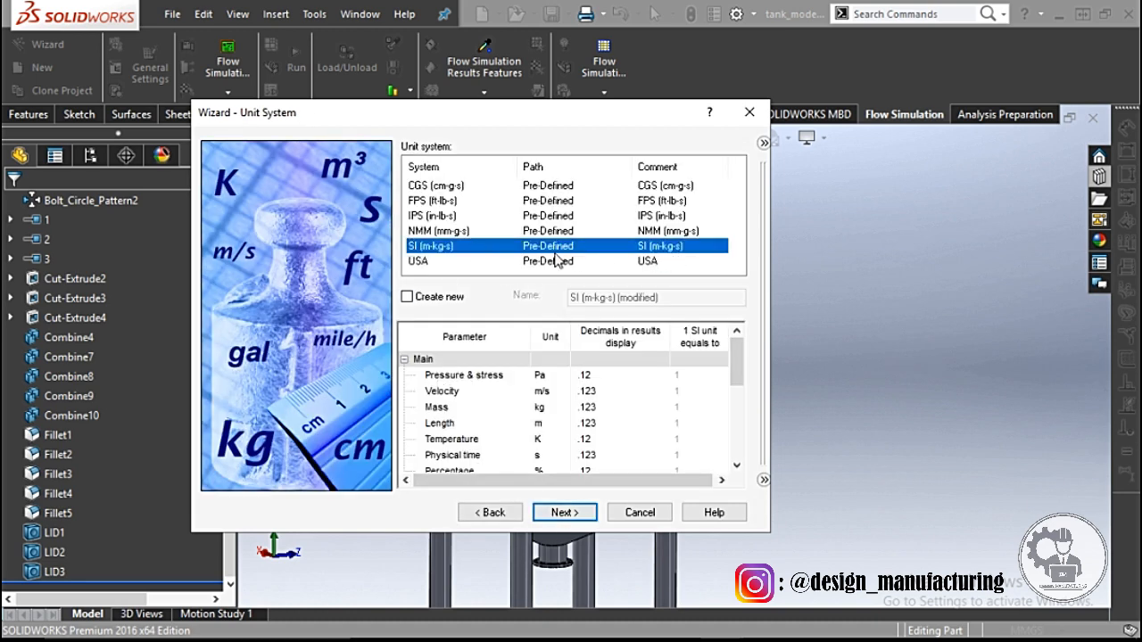
- Set the project's velocity unit to Meter/second [m/s] and accept the unit system
left_click(539, 393)
left_click(563, 392)
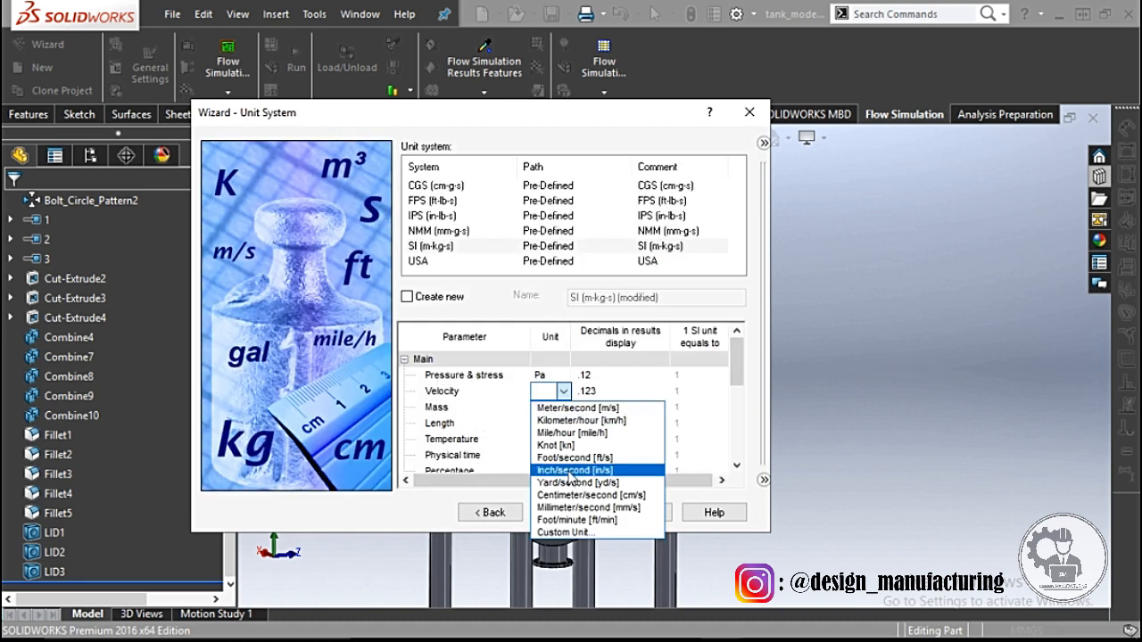
left_click(648, 415)
left_click(719, 394)
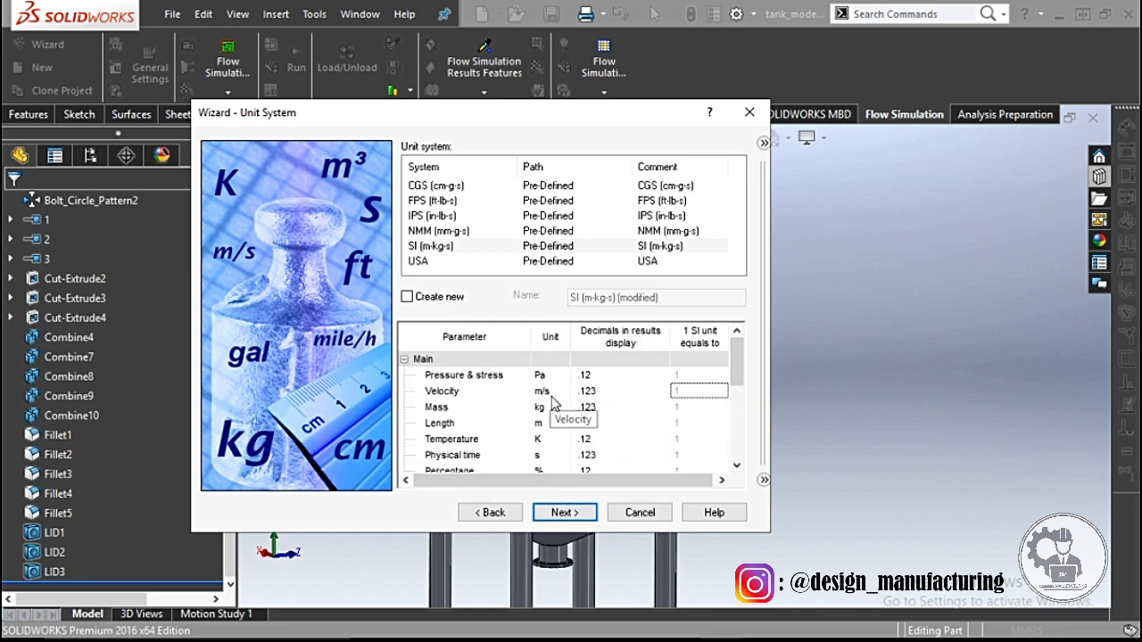
left_click(561, 393)
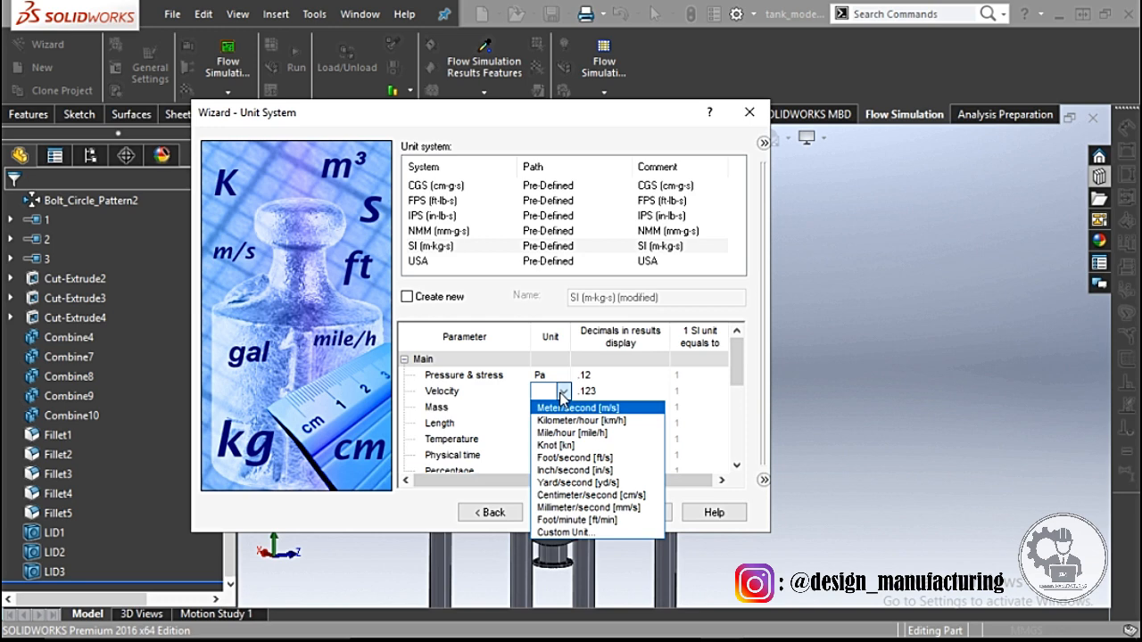
left_click(565, 420)
left_click(561, 393)
left_click(575, 415)
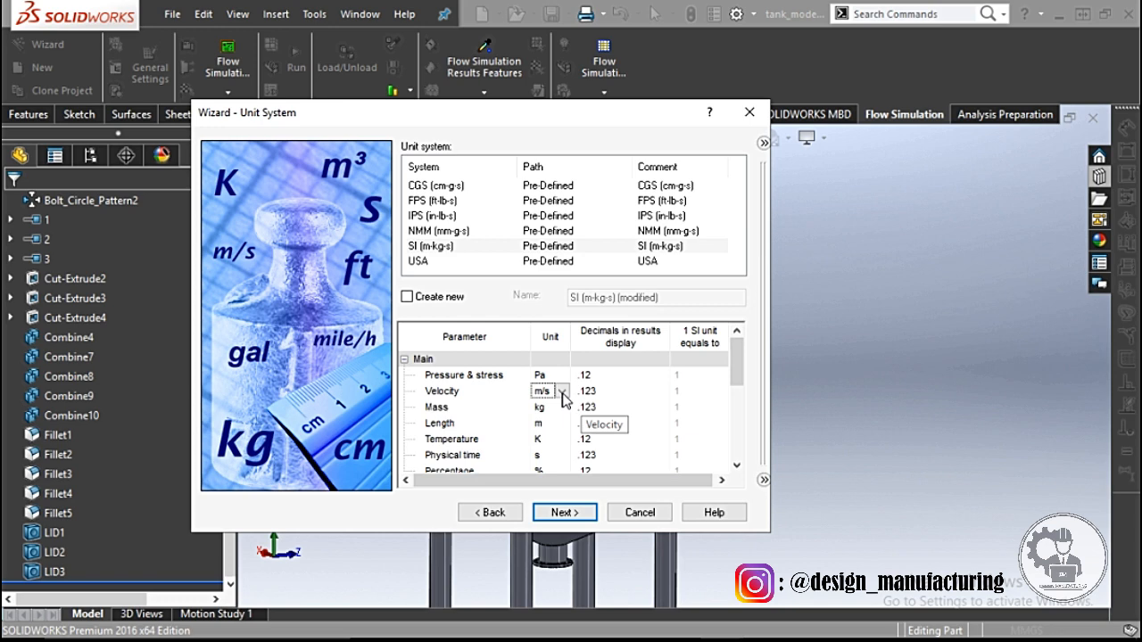
left_click(564, 512)
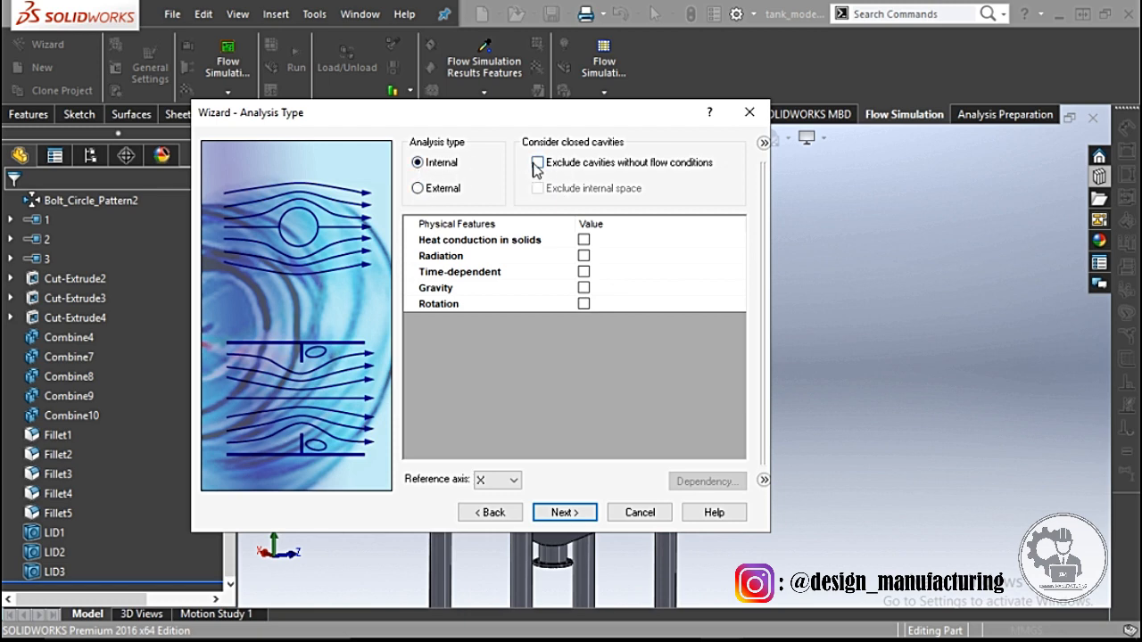
- Set up an internal analysis that excludes cavities without flow conditions, with Y as the reference axis
left_click_drag(511, 113, 259, 50)
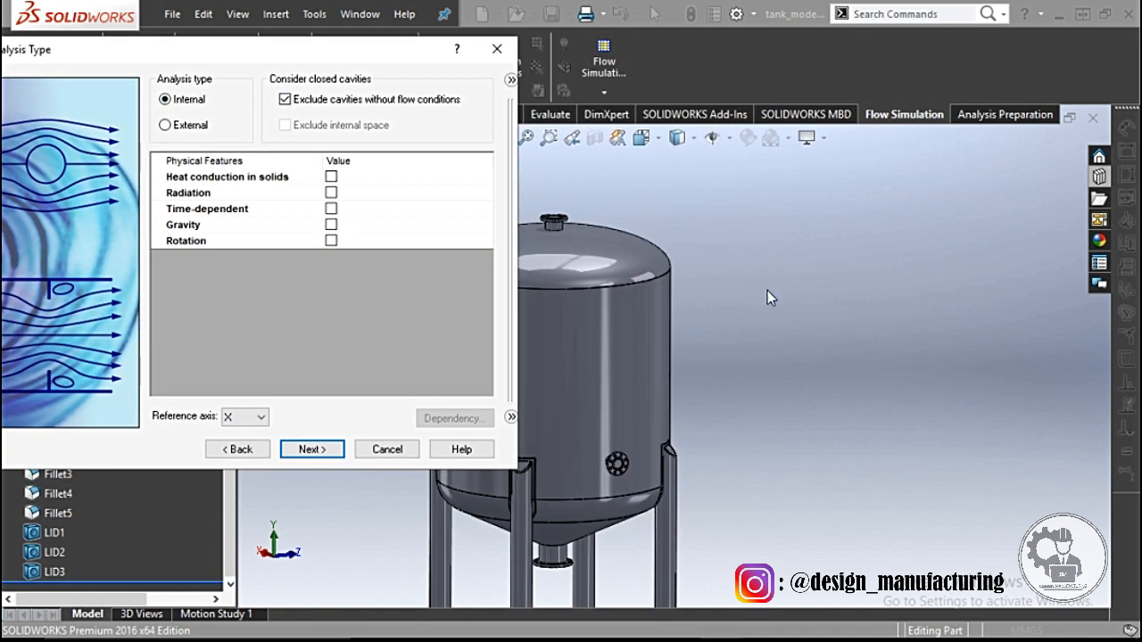
scroll(727, 375, "up", 7)
scroll(647, 407, "down", 7)
scroll(705, 395, "up", 1)
middle_click_drag(705, 395, 671, 207)
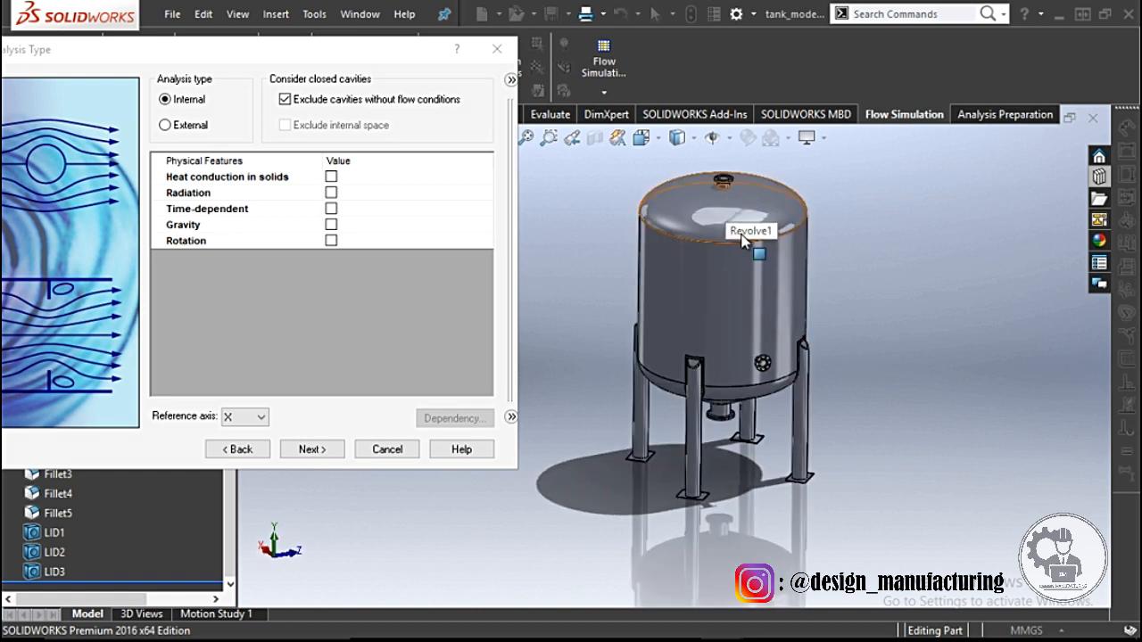
left_click(247, 416)
left_click(241, 444)
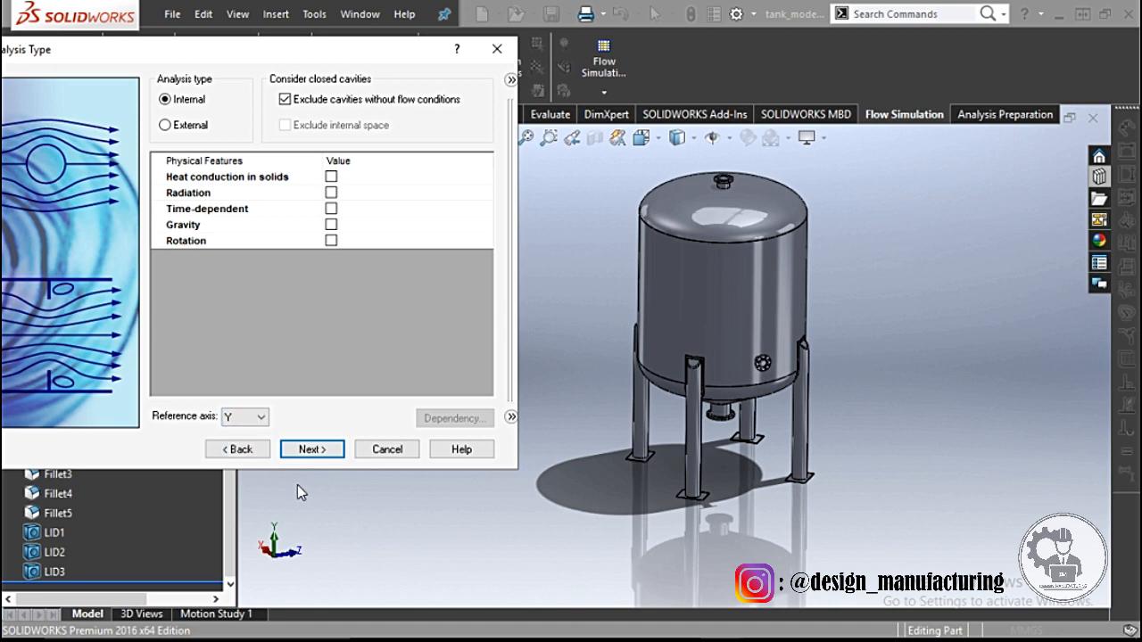
left_click(312, 449)
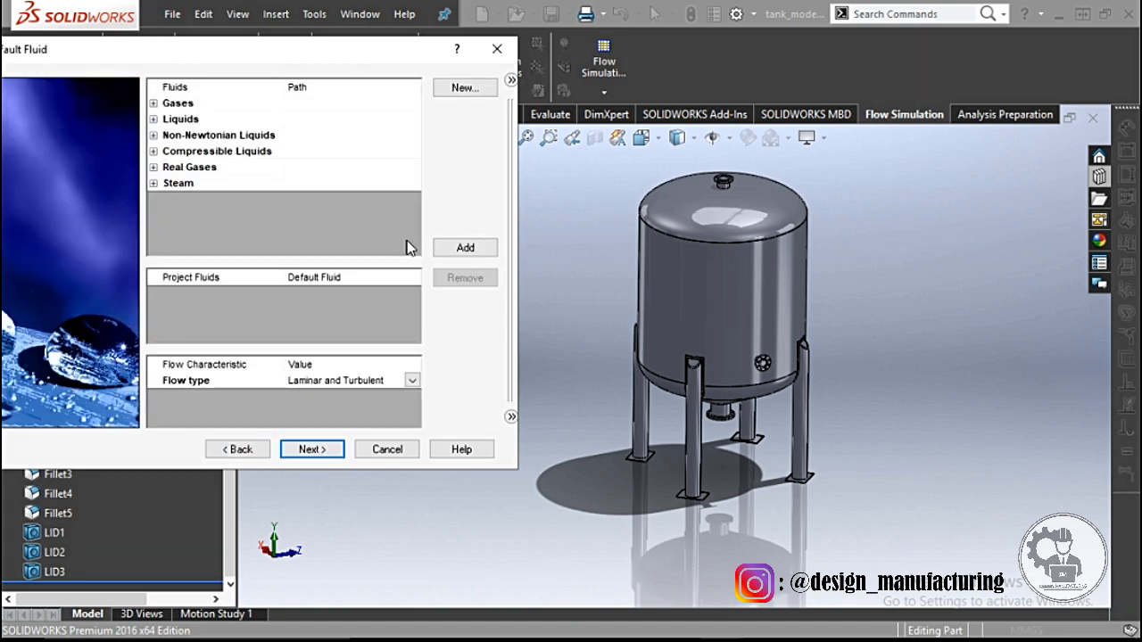
- Add Oxygen from the predefined liquids as the project's default fluid
double_click(167, 120)
left_click_drag(191, 51, 274, 33)
scroll(279, 169, "down", 1)
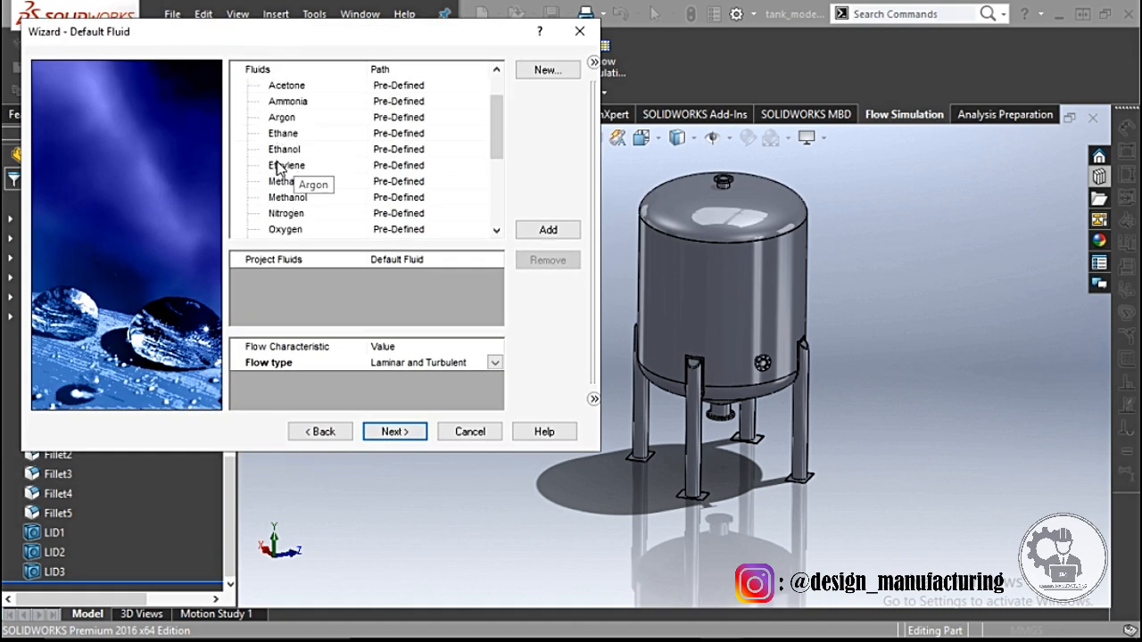
scroll(286, 178, "down", 1)
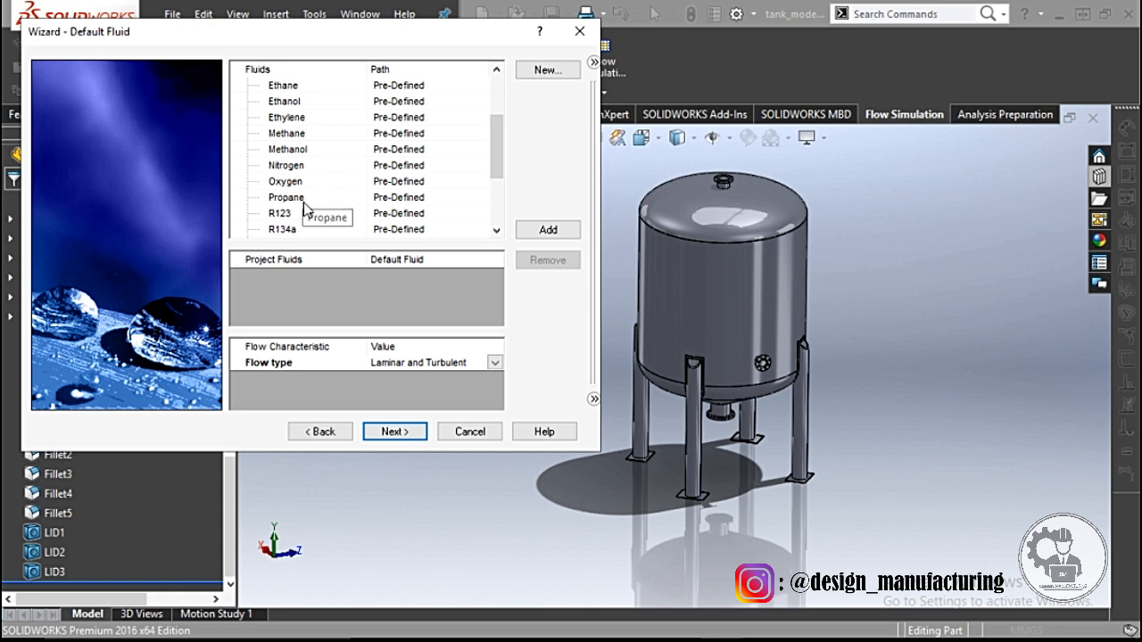
scroll(308, 214, "down", 1)
left_click(323, 230)
double_click(285, 135)
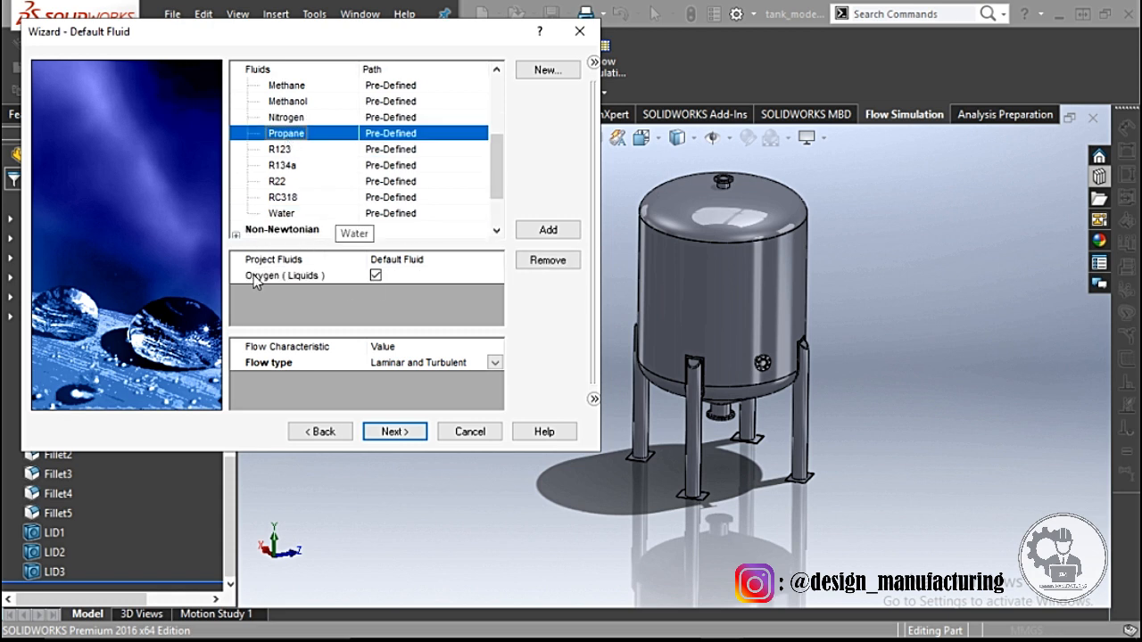
- Keep the default wall conditions, set the initial velocity in the Y direction to -25 m/s and finish the project wizard
left_click(395, 432)
left_click(396, 432)
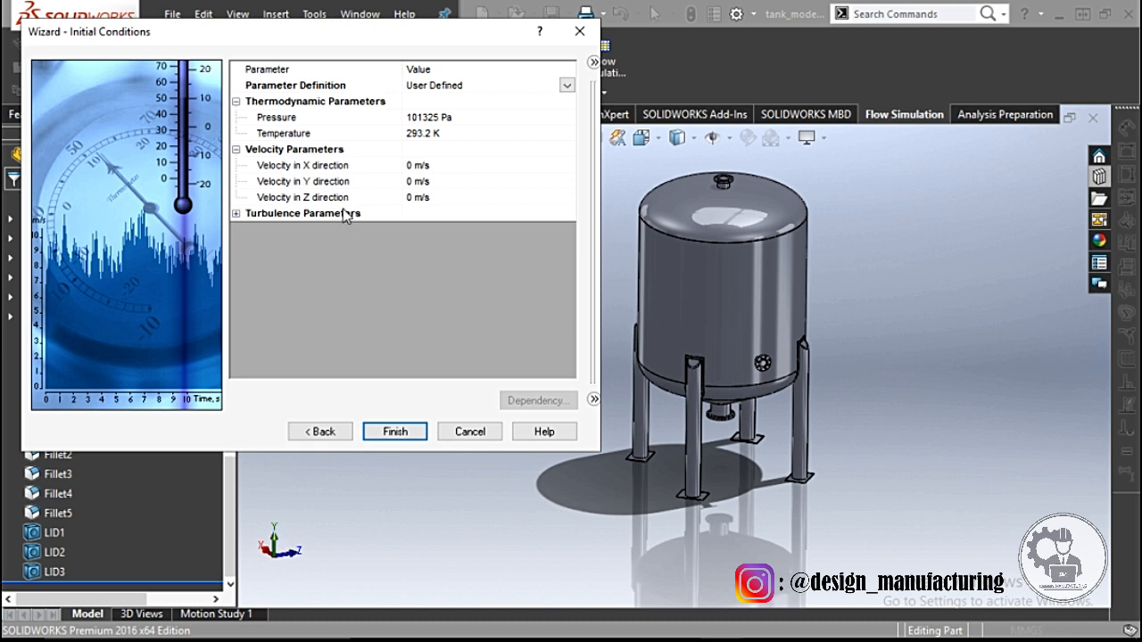
left_click(408, 182)
left_click(412, 181)
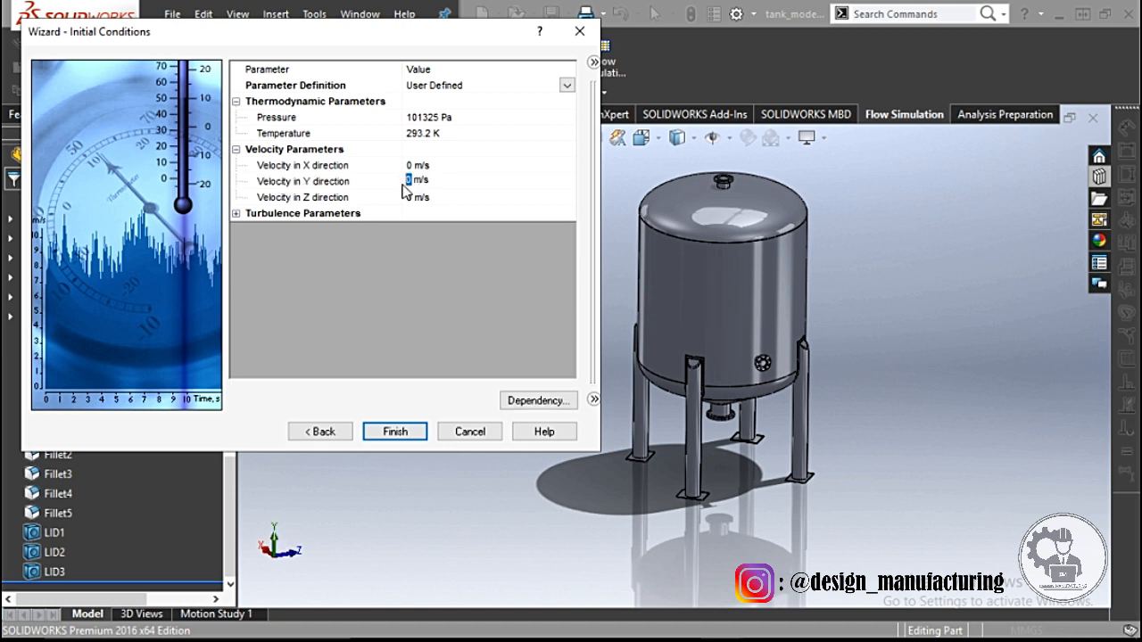
left_click(902, 394)
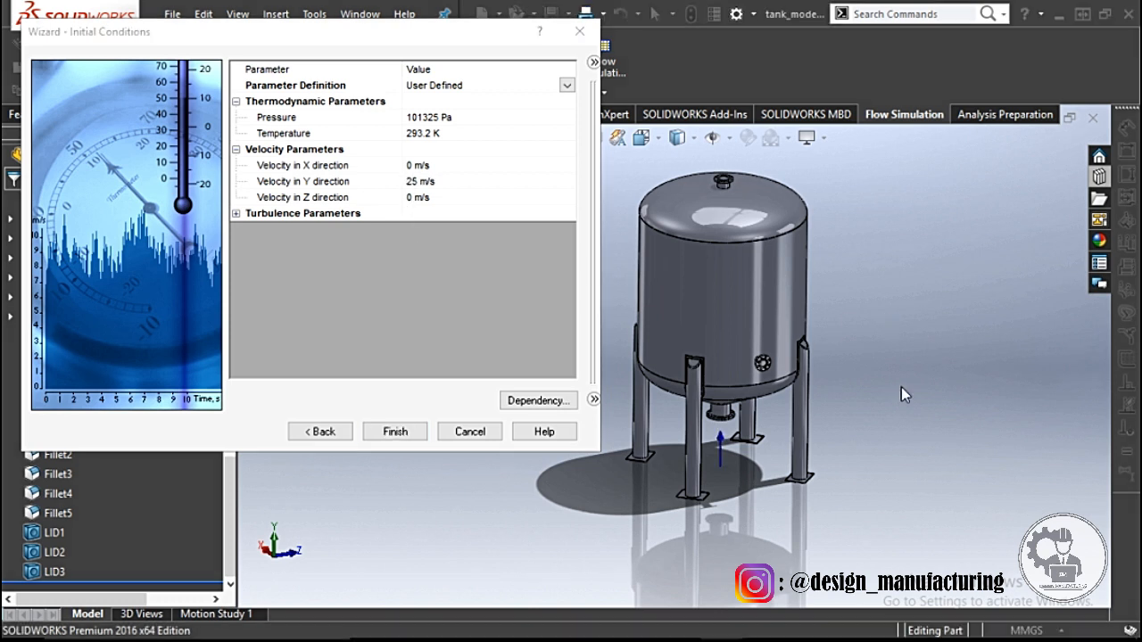
left_click(410, 181)
left_click(411, 181)
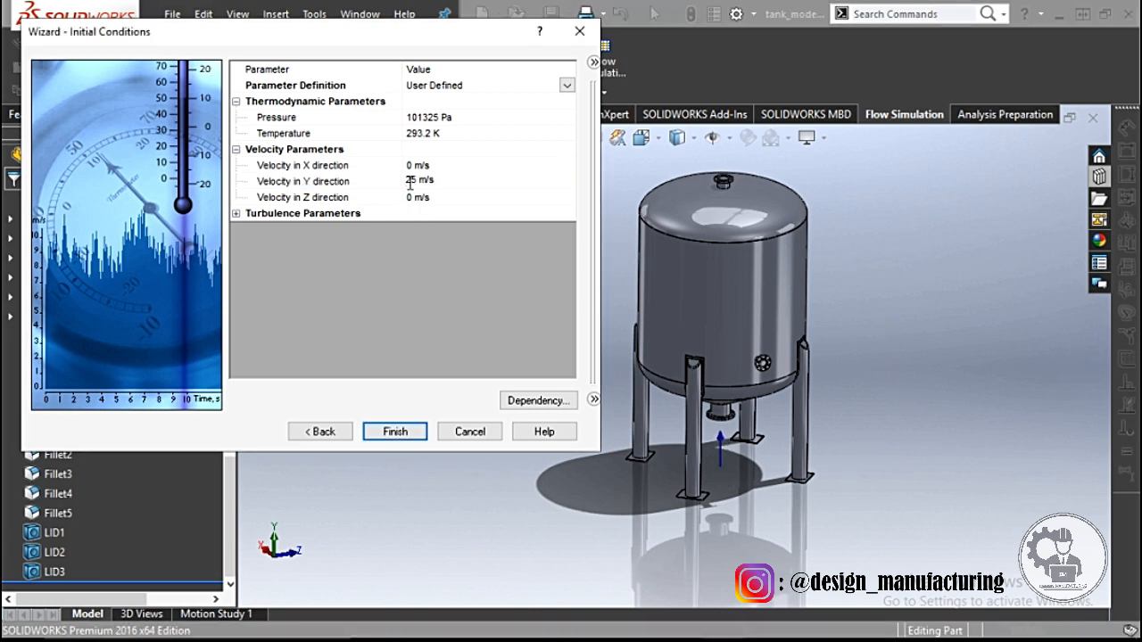
type("-")
left_click(723, 268)
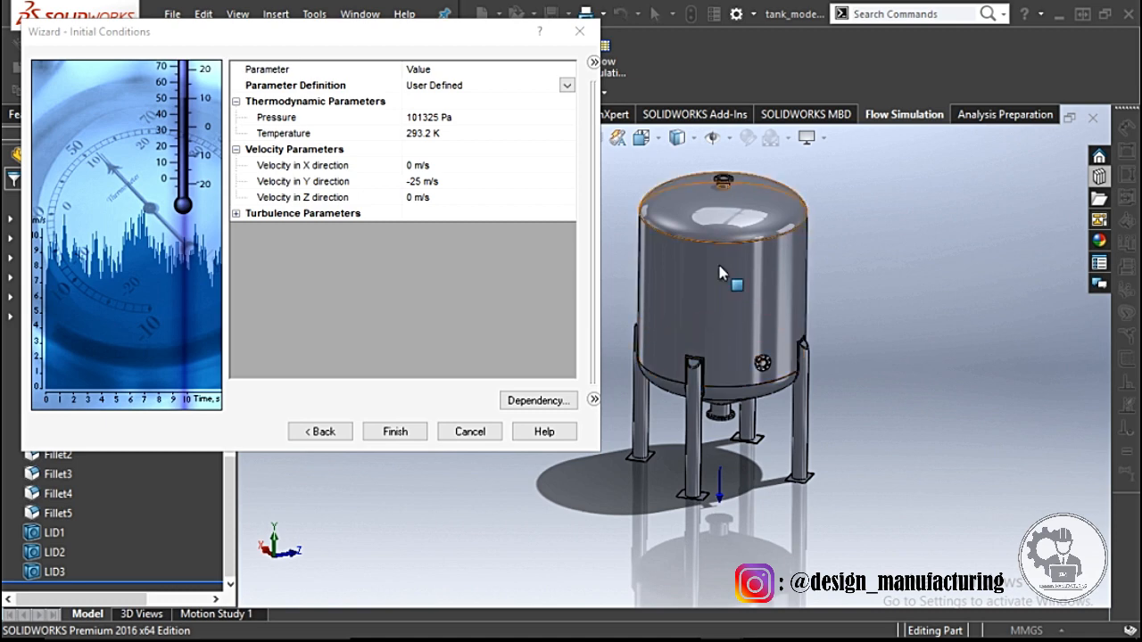
left_click(395, 431)
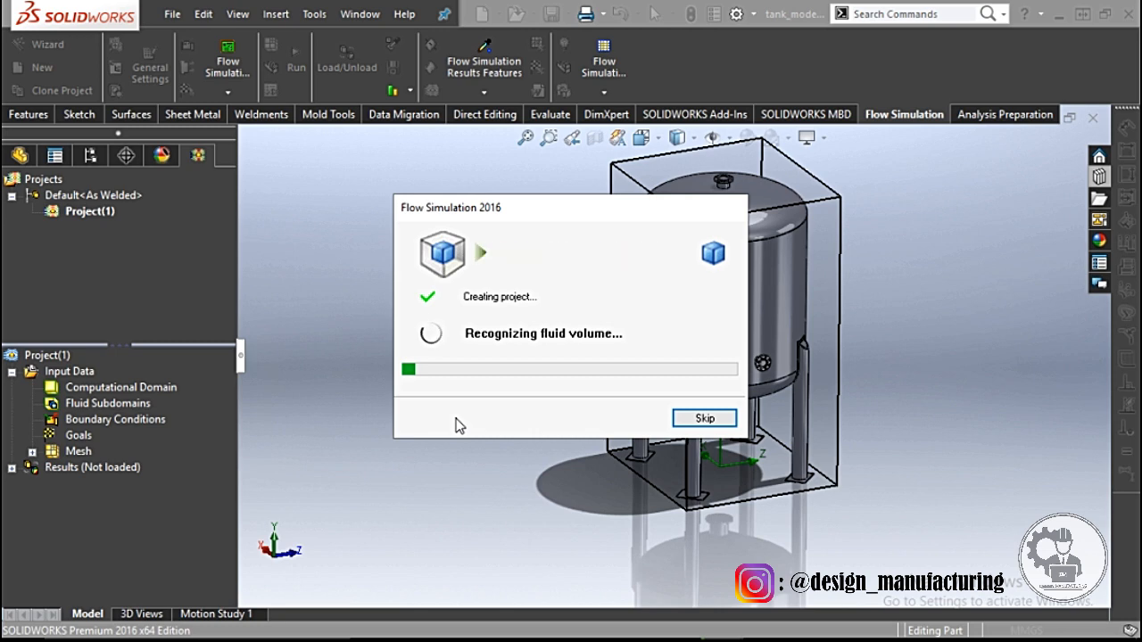
- Examine the tank's top and side nozzles against the computational domain's boundary in the front view
middle_click_drag(527, 407, 683, 282)
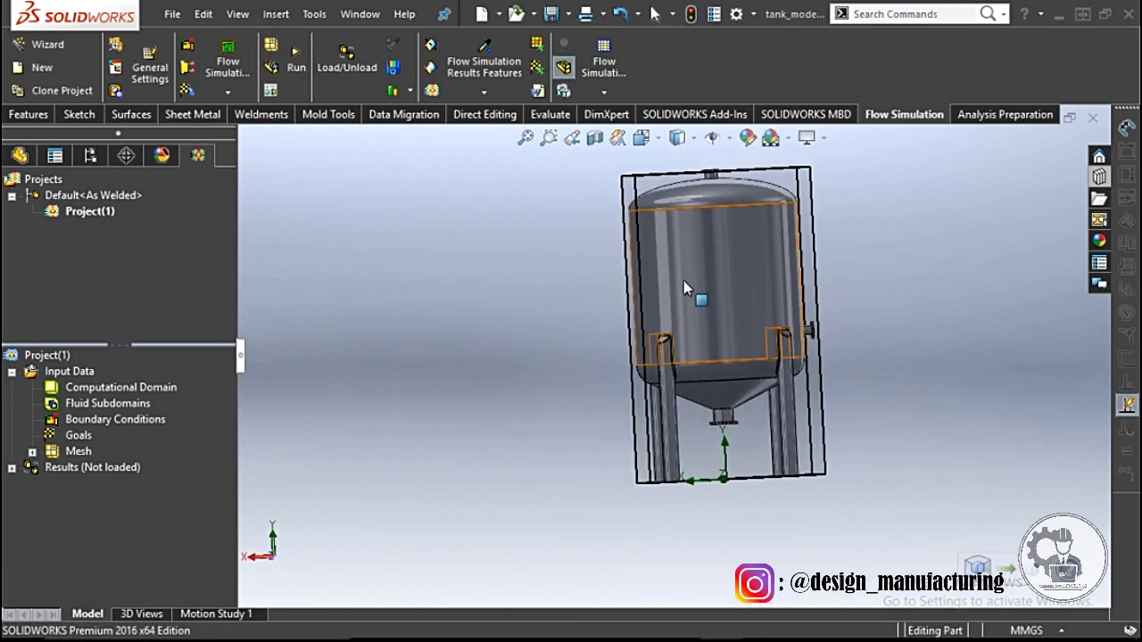
left_click(660, 140)
left_click(673, 209)
scroll(690, 176, "down", 8)
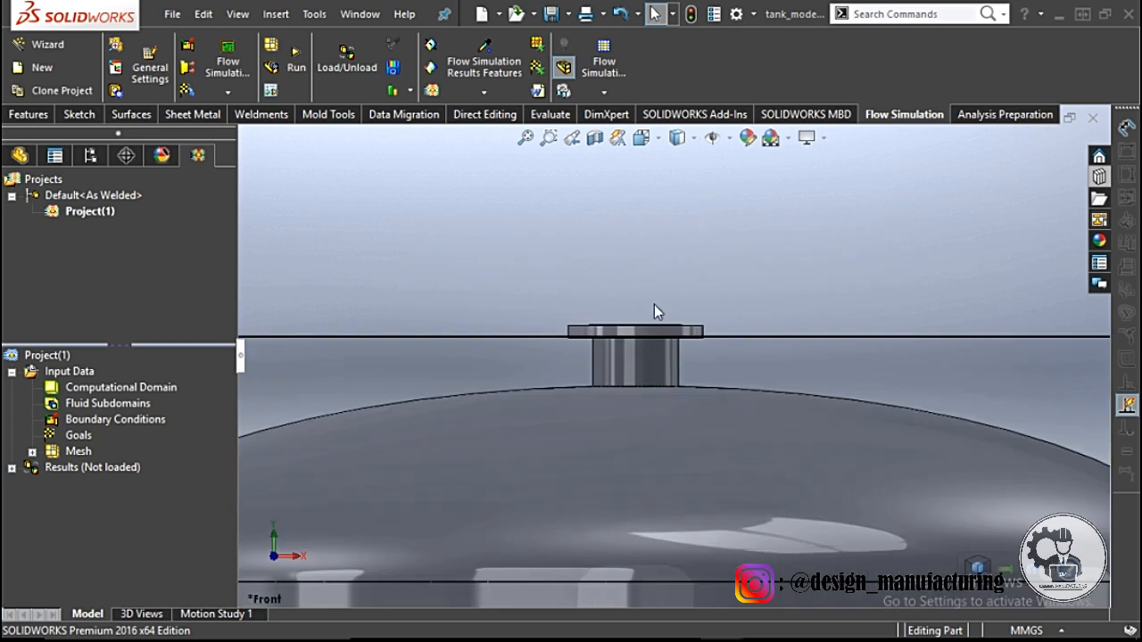
scroll(626, 338, "down", 5)
scroll(617, 356, "up", 10)
scroll(588, 551, "down", 9)
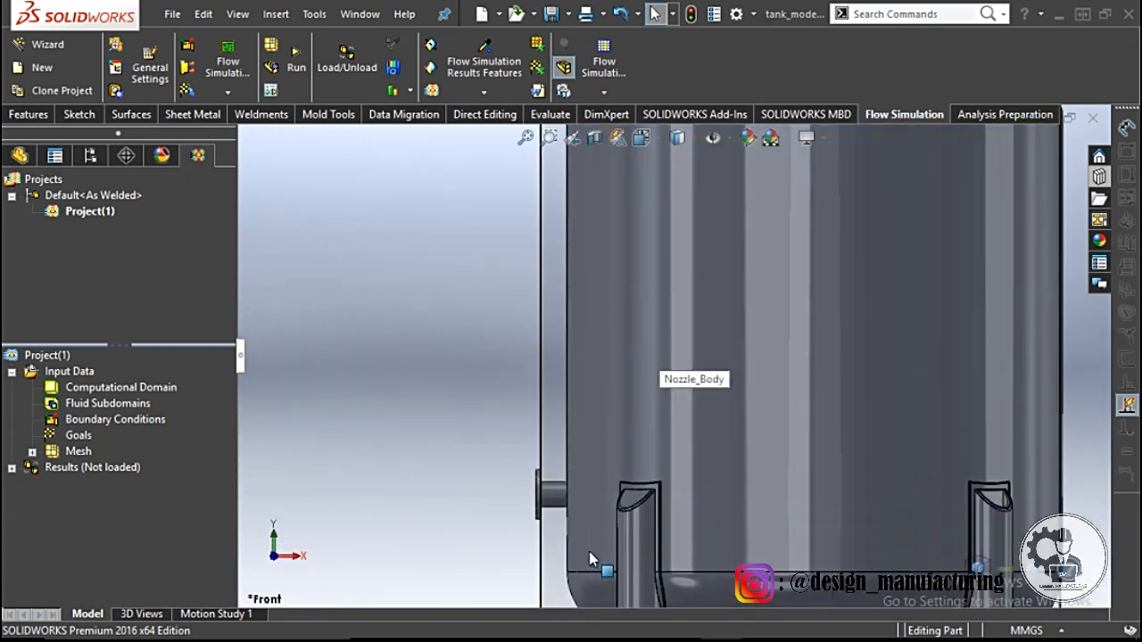
scroll(554, 406, "up", 8)
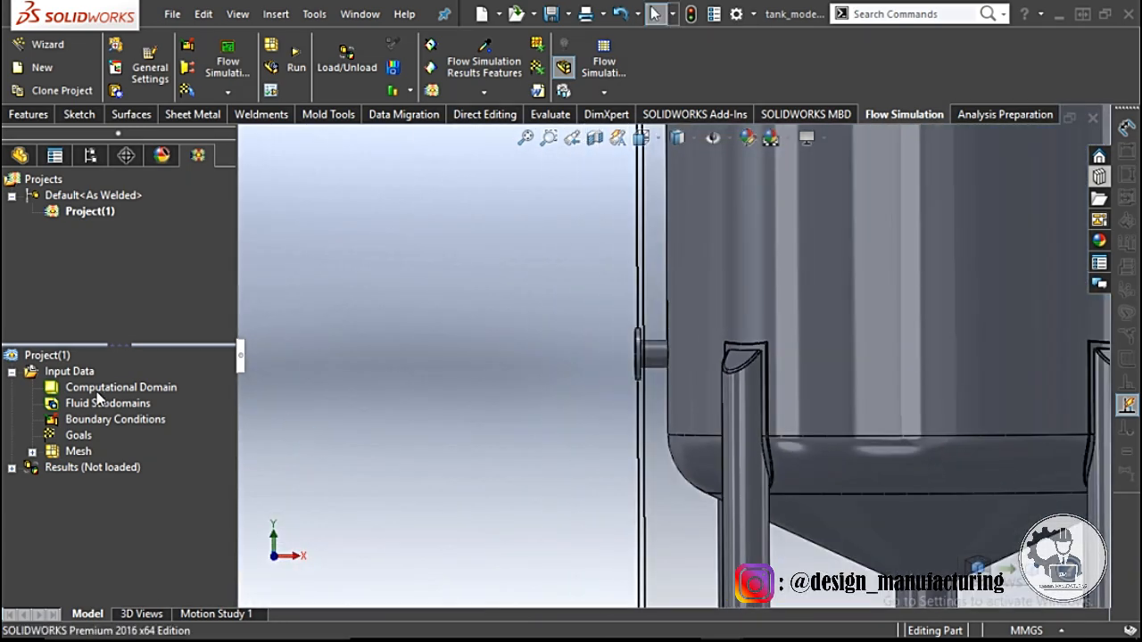
- Edit the computational domain definition and extend its X min boundary past the side nozzle to about -1.416 m
right_click(100, 389)
left_click(111, 397)
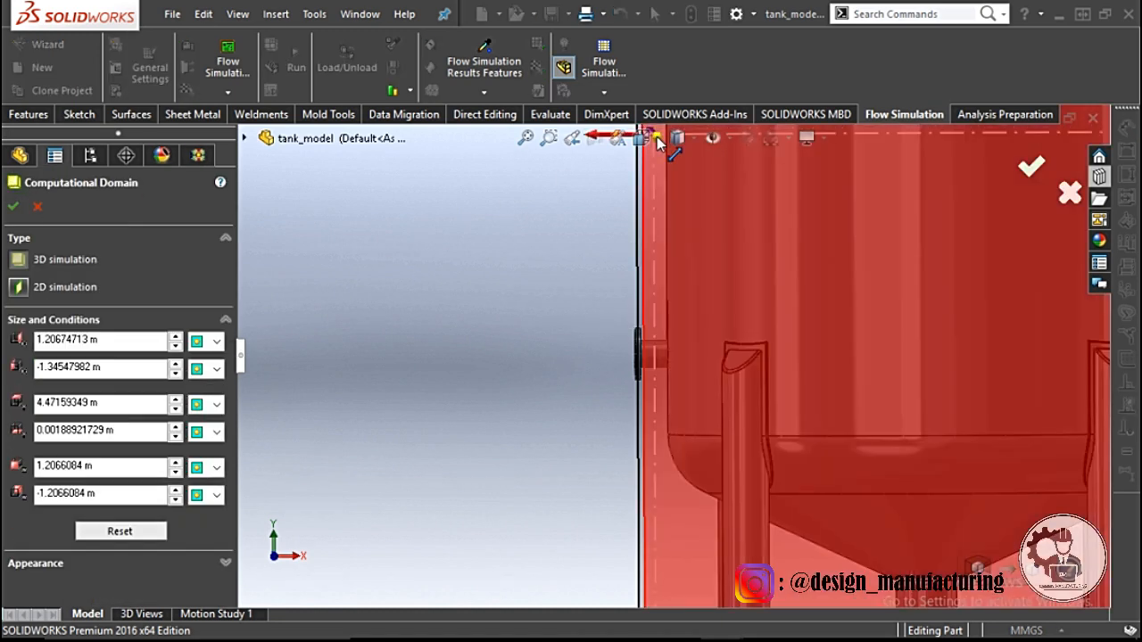
scroll(656, 137, "up", 4)
scroll(655, 165, "up", 3)
left_click(640, 138)
left_click(667, 211)
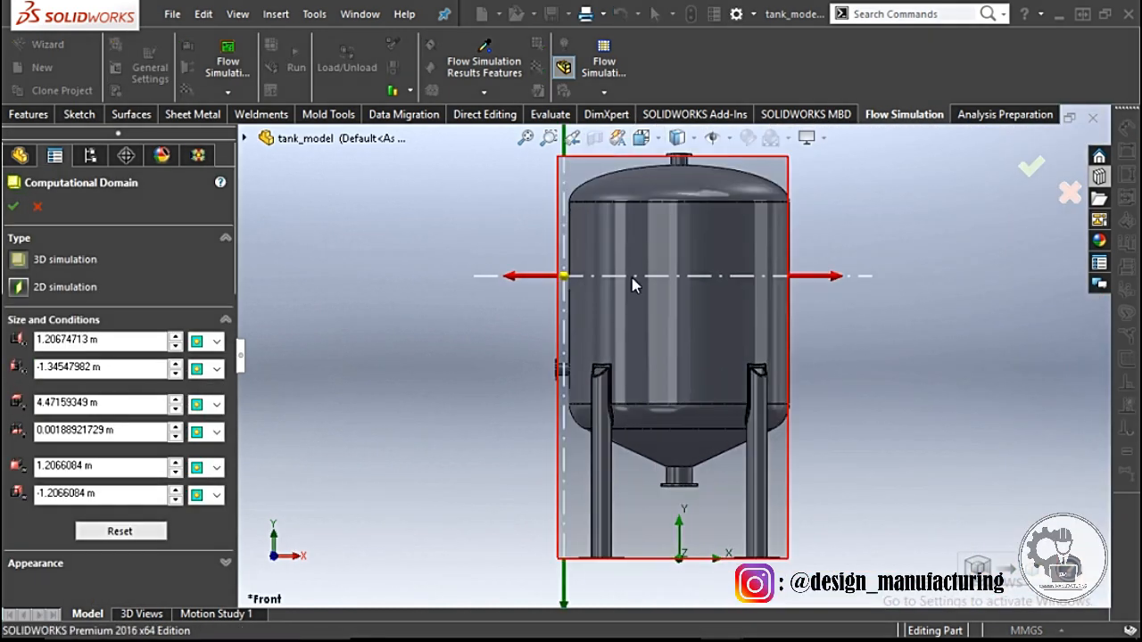
scroll(550, 276, "down", 3)
left_click_drag(538, 223, 522, 229)
scroll(635, 357, "down", 3)
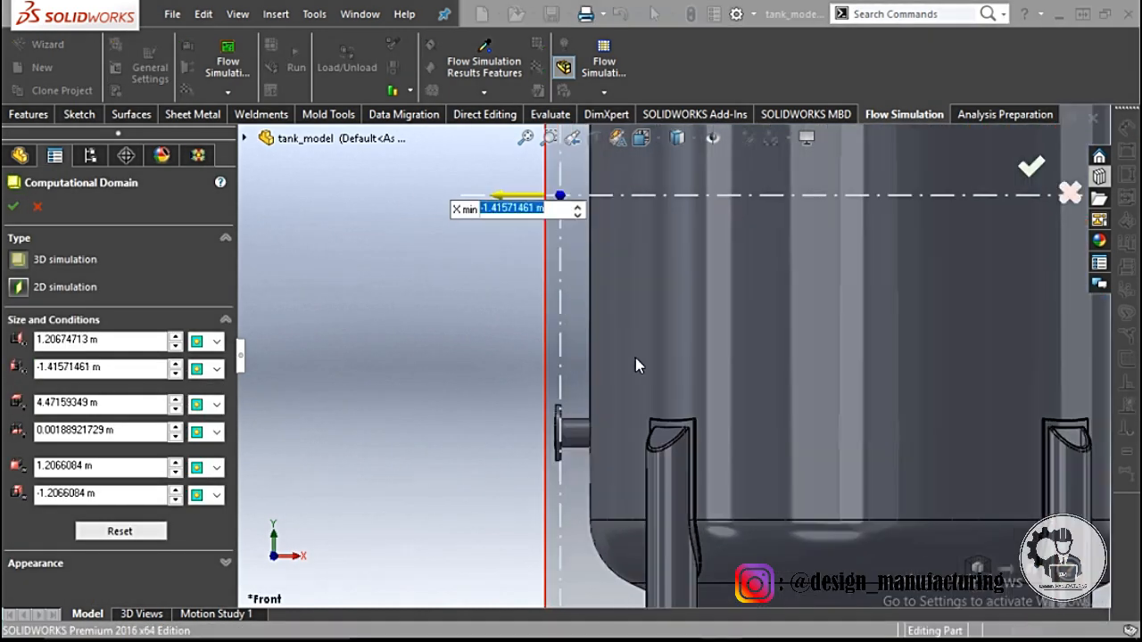
left_click(511, 401)
scroll(535, 401, "up", 1)
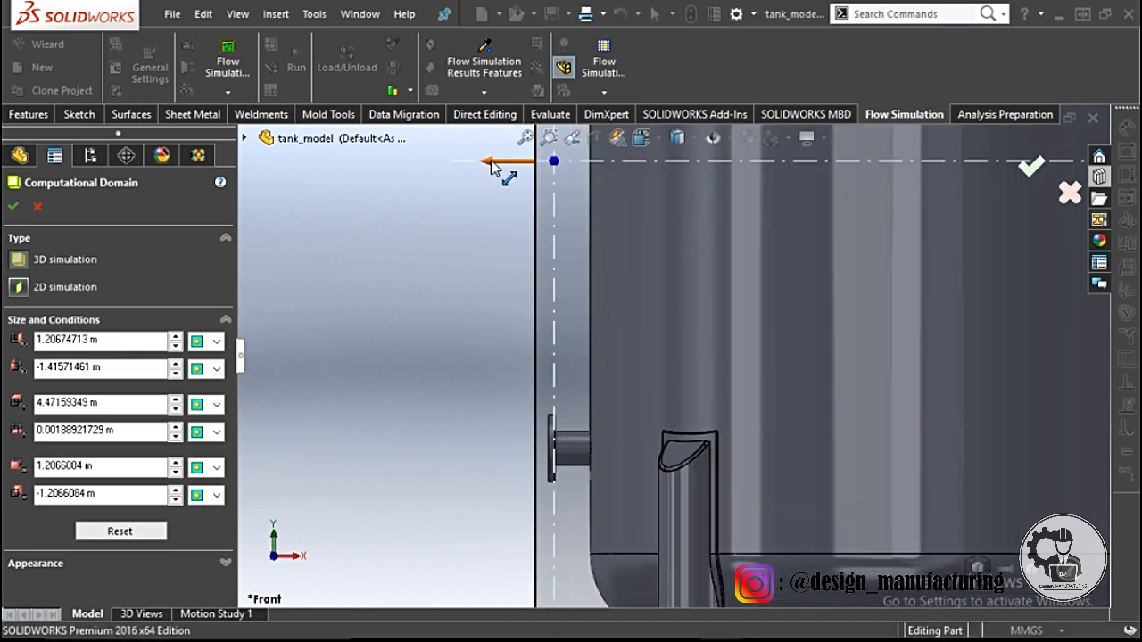
mouse_move(492, 163)
left_mouse_down()
mouse_move(512, 162)
mouse_move(499, 164)
left_mouse_up()
scroll(713, 285, "up", 5)
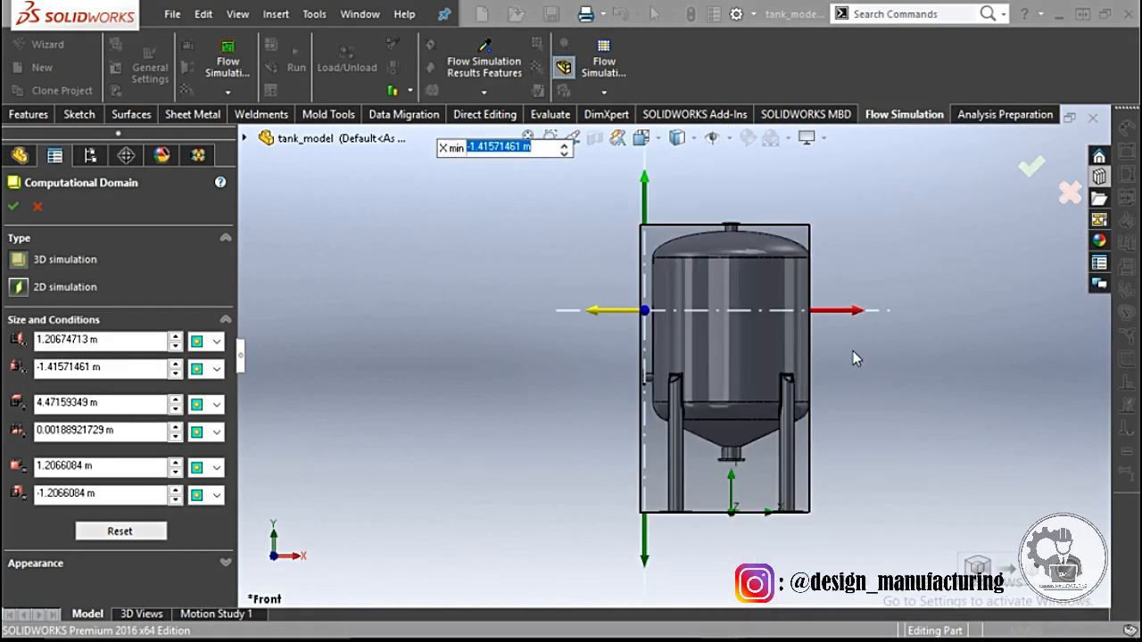
- Extend the computational domain's X max boundary slightly beyond the tank shell to about 1.239 m
scroll(833, 314, "down", 5)
left_click_drag(785, 306, 791, 309)
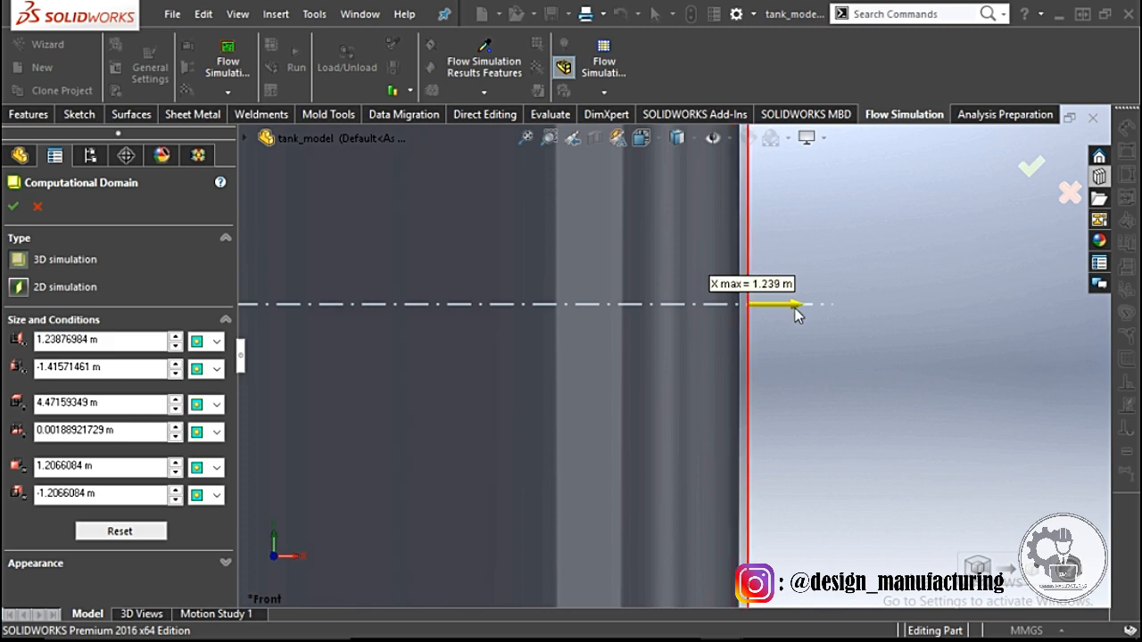
scroll(629, 375, "up", 5)
scroll(626, 373, "up", 3)
scroll(611, 533, "down", 5)
scroll(611, 532, "up", 6)
scroll(618, 279, "up", 1)
scroll(751, 301, "down", 9)
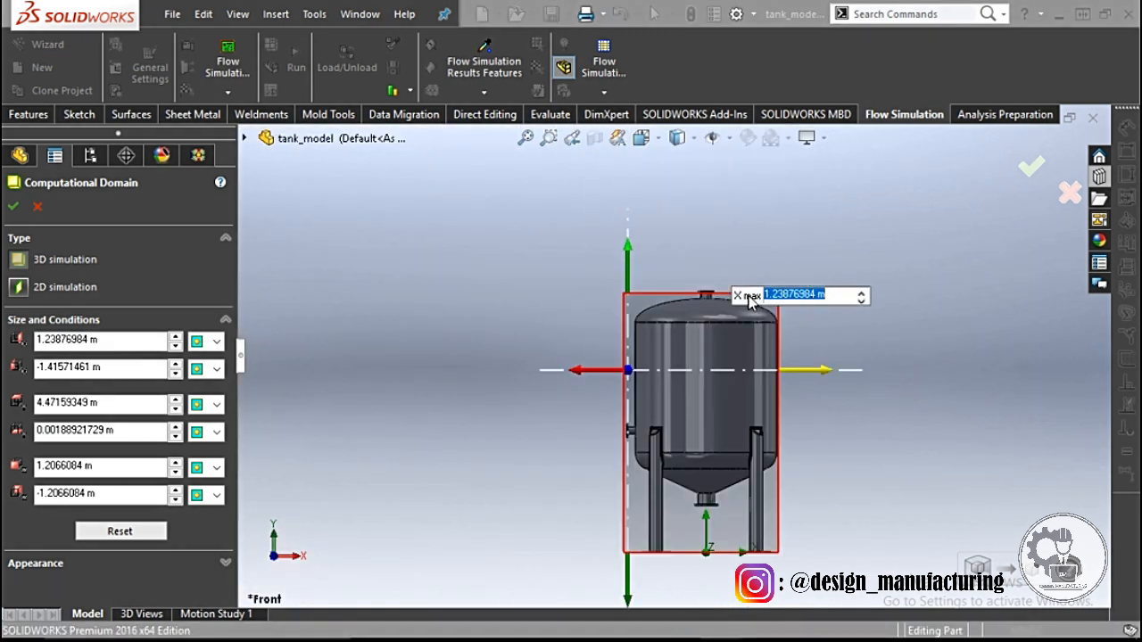
- Extend the computational domain's Y max to about 4.551 m and its Z max to about 1.297 m
scroll(656, 359, "up", 3)
left_click_drag(330, 228, 330, 214)
scroll(676, 347, "up", 5)
middle_click_drag(553, 330, 616, 326)
left_click(644, 138)
left_click(645, 215)
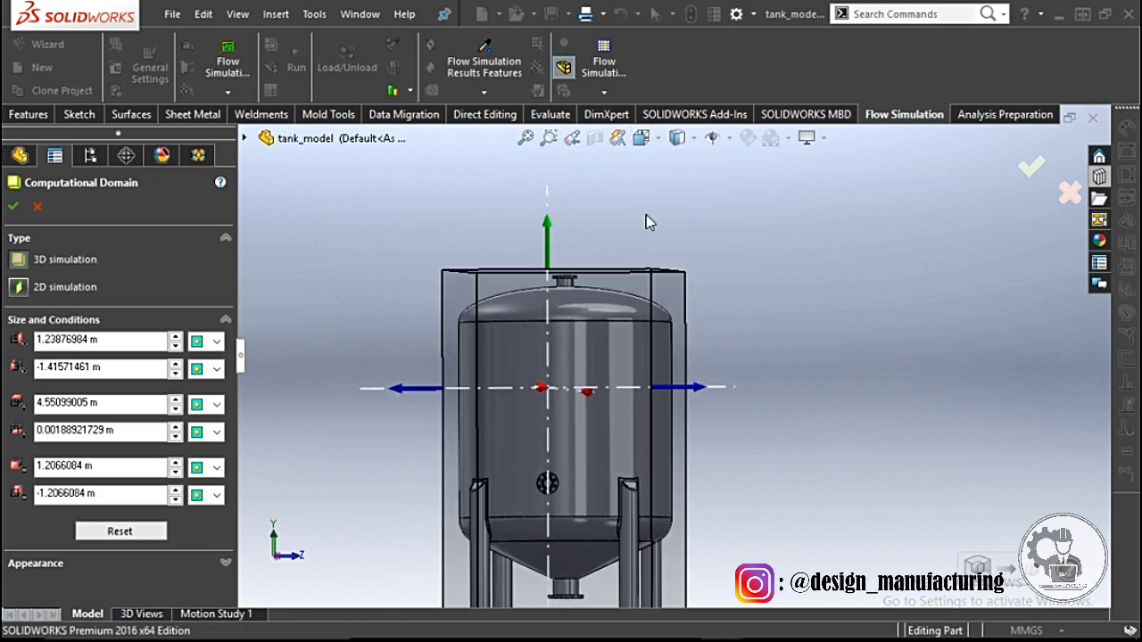
scroll(688, 243, "down", 3)
scroll(688, 249, "down", 2)
left_click_drag(892, 314, 906, 318)
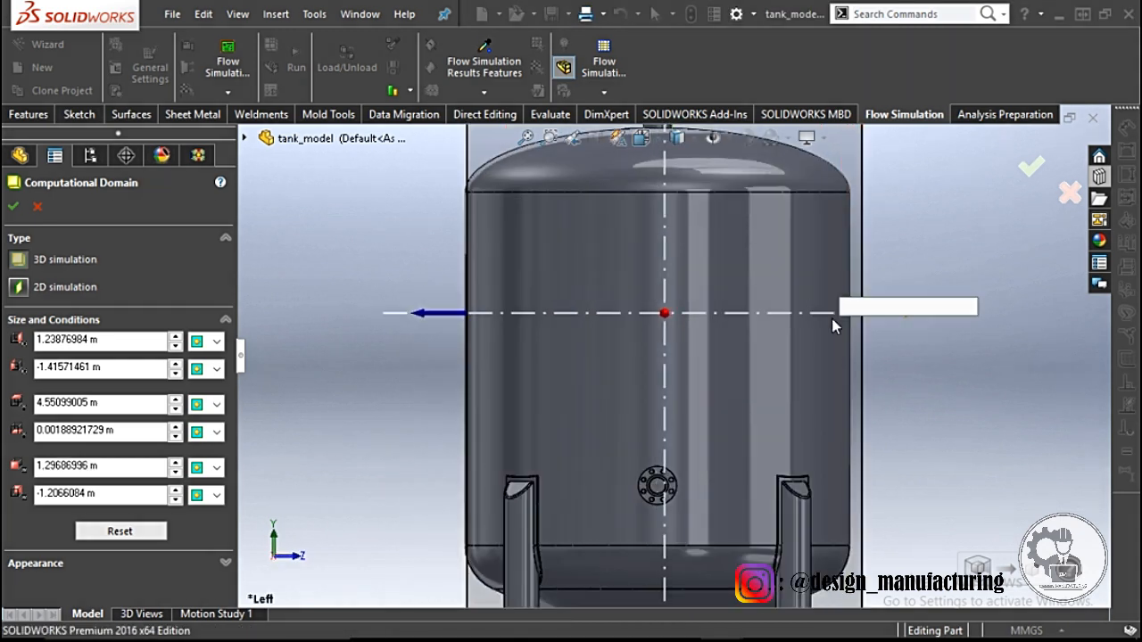
- Try to shift the computational domain's Z min boundary at the tank shell in the left view
mouse_move(416, 314)
left_mouse_down()
mouse_move(389, 316)
mouse_move(413, 319)
left_mouse_up()
scroll(510, 331, "down", 4)
scroll(665, 353, "up", 5)
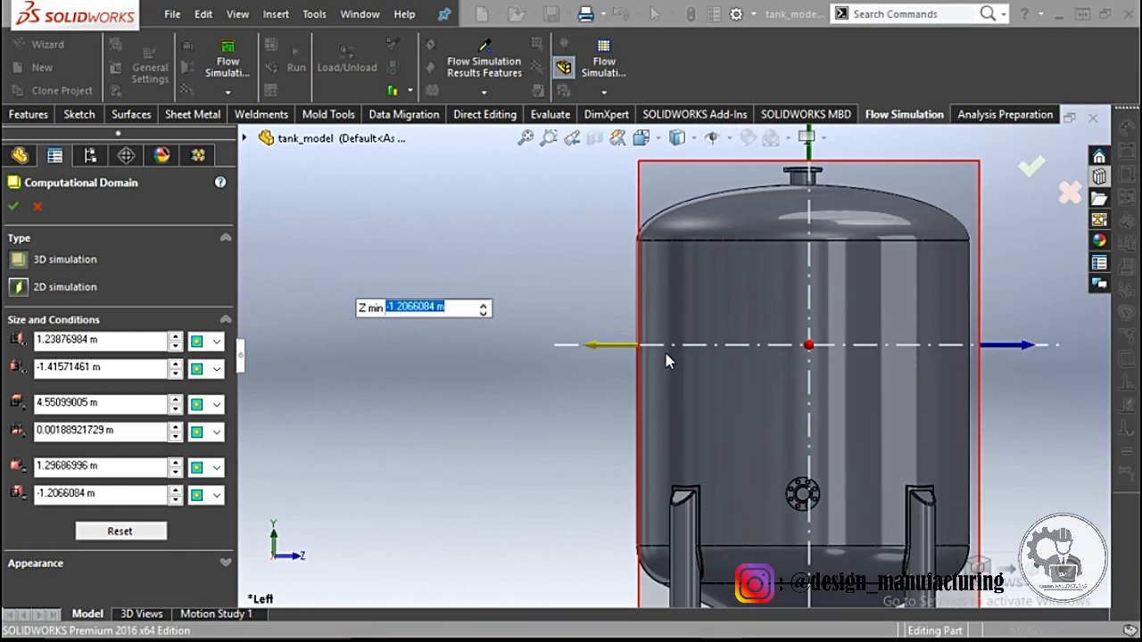
scroll(934, 316, "down", 5)
scroll(892, 339, "up", 5)
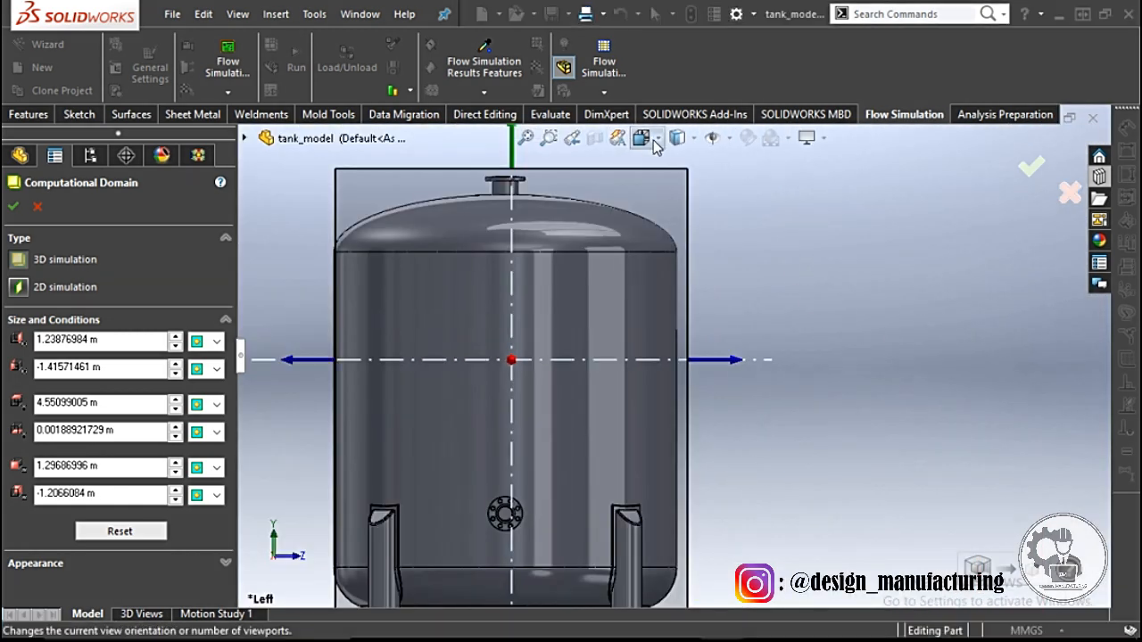
- Show the tank with hidden lines visible and examine its shell against the domain's Z boundaries
left_click(641, 138)
left_click(692, 141)
left_click(679, 237)
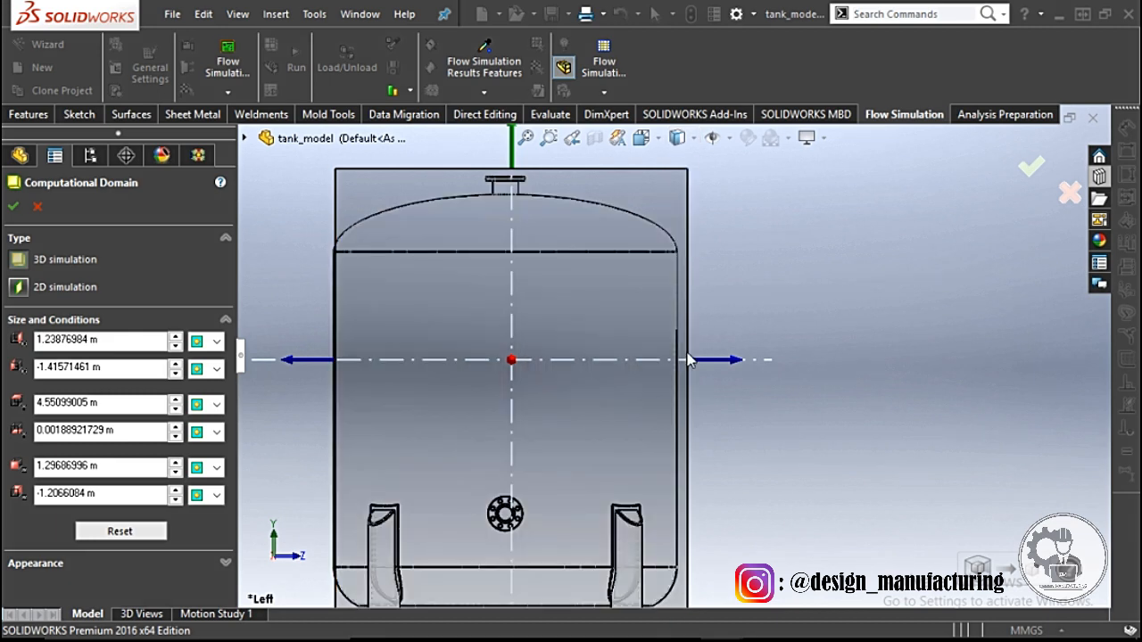
scroll(357, 375, "down", 3)
scroll(370, 367, "down", 4)
scroll(676, 349, "up", 7)
scroll(885, 351, "down", 7)
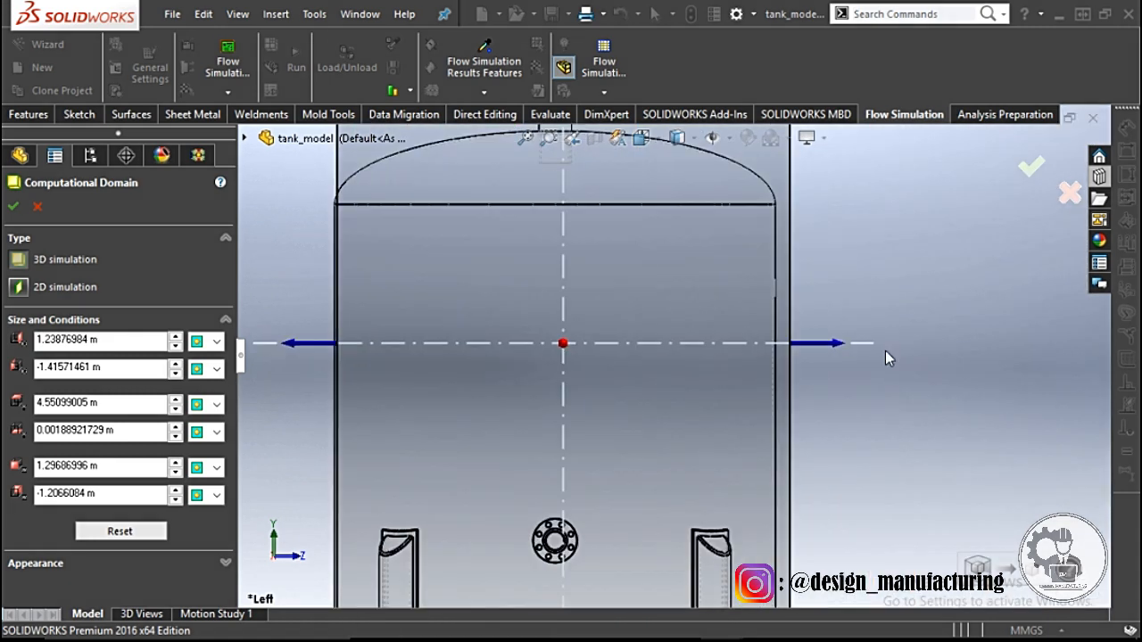
scroll(603, 360, "down", 2)
- Set the model's display style to Wireframe
left_click(689, 135)
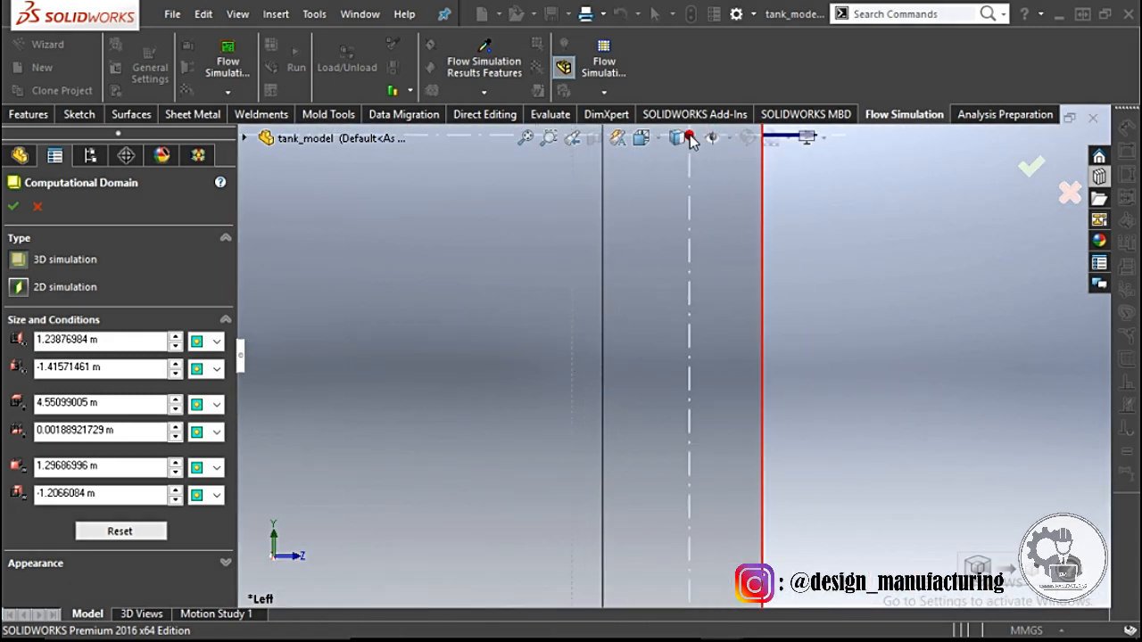
scroll(713, 169, "up", 4)
left_click(680, 137)
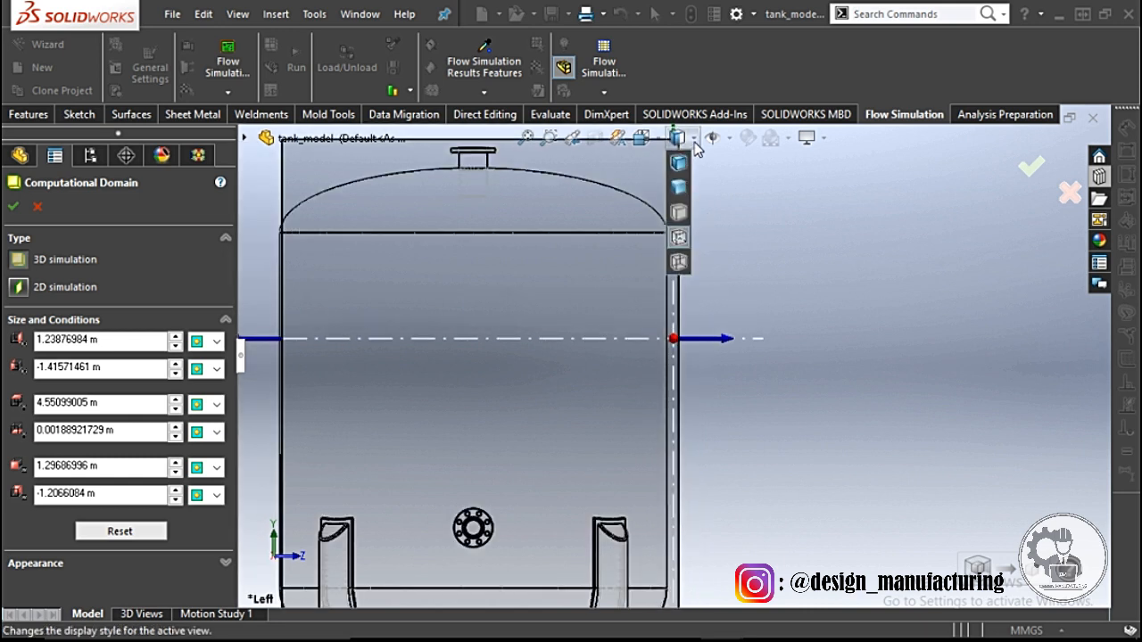
left_click(685, 259)
- Pull the computational domain's Z max boundary in to about 1.207 m
scroll(678, 358, "down", 3)
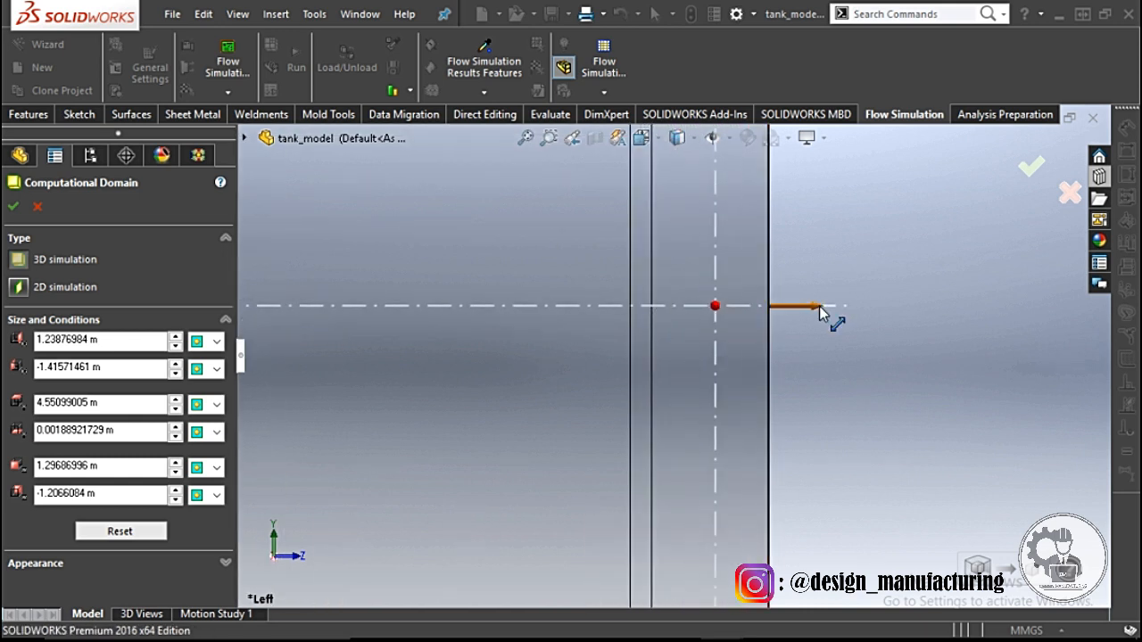
left_click_drag(819, 306, 677, 325)
scroll(721, 439, "up", 12)
scroll(661, 518, "down", 4)
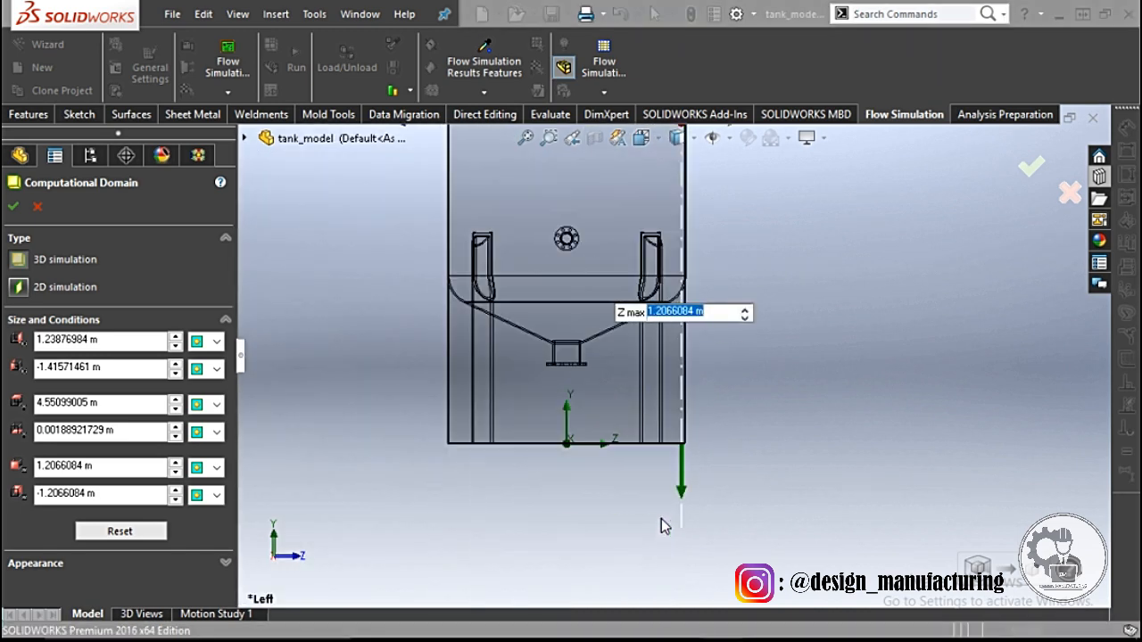
scroll(592, 375, "down", 5)
scroll(647, 197, "up", 9)
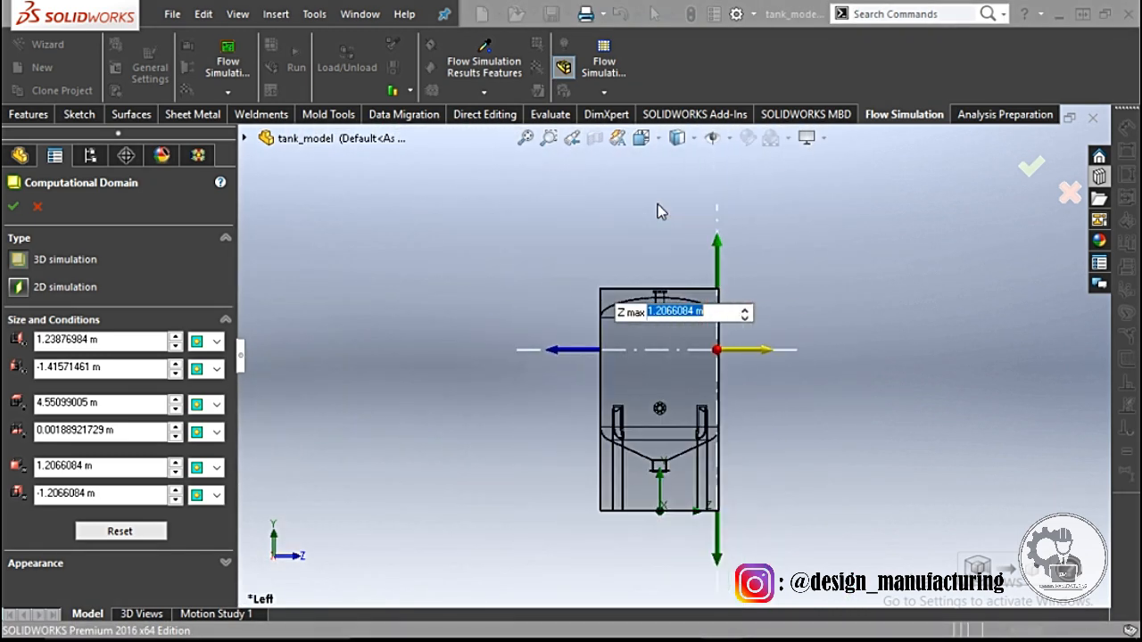
- Lower the computational domain's Y max boundary to about 4.472 m at the top nozzle
scroll(670, 361, "down", 5)
left_click_drag(769, 231, 768, 251)
scroll(606, 314, "up", 4)
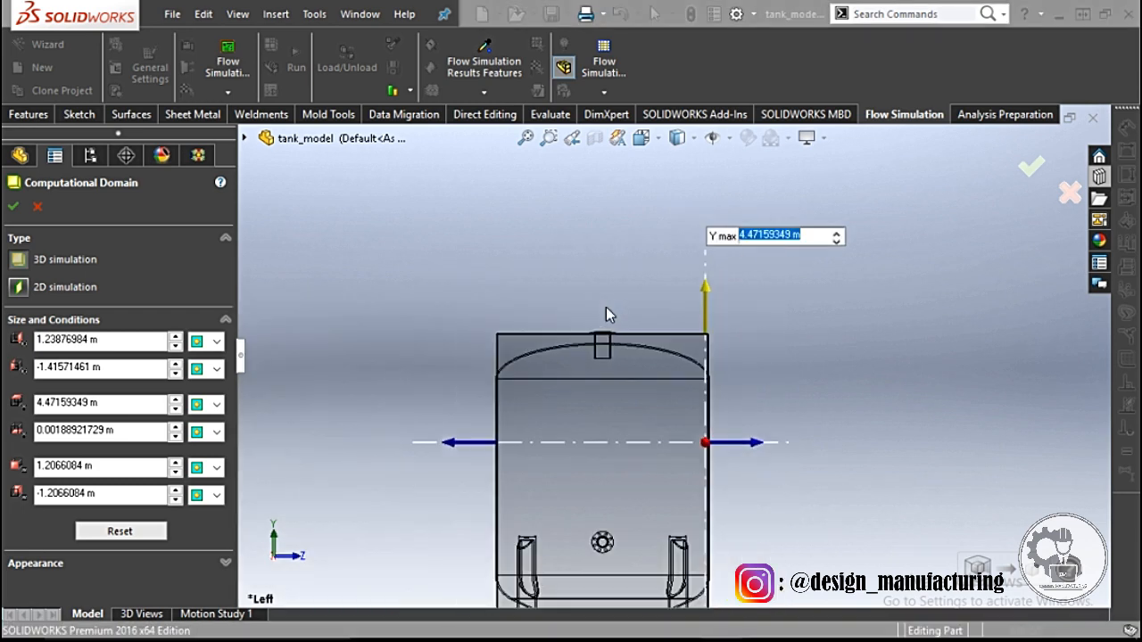
- Raise the computational domain's Y min boundary to about 0.829 m, near the bottom nozzle's flange
scroll(606, 314, "up", 4)
left_click_drag(688, 578, 688, 527)
scroll(688, 527, "down", 12)
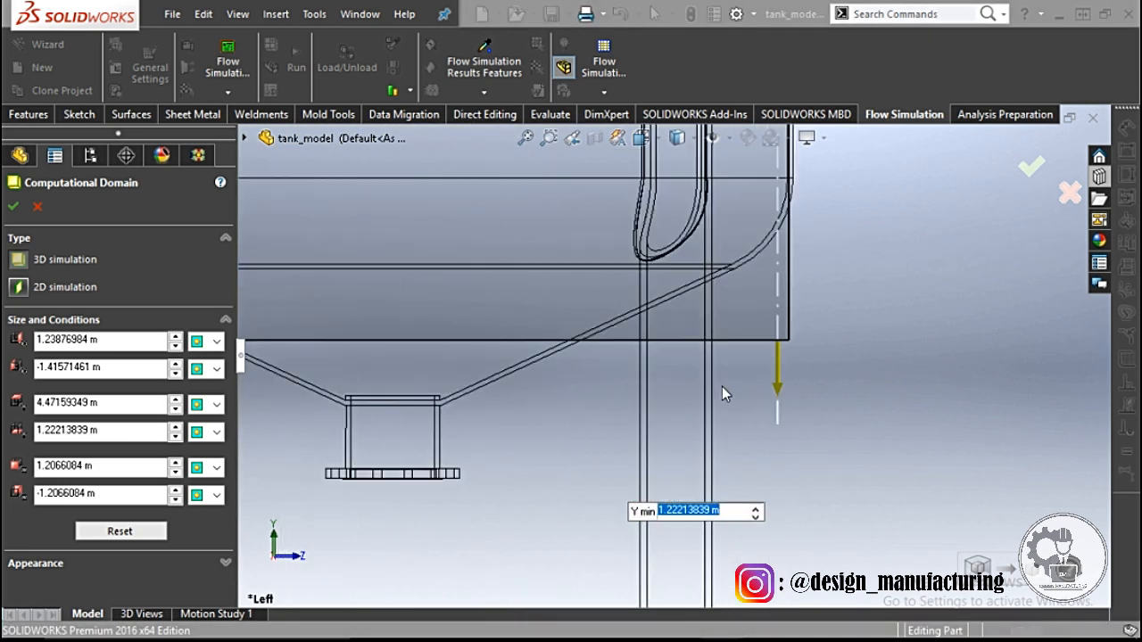
scroll(721, 392, "down", 2)
left_click_drag(786, 381, 793, 536)
scroll(471, 322, "up", 6)
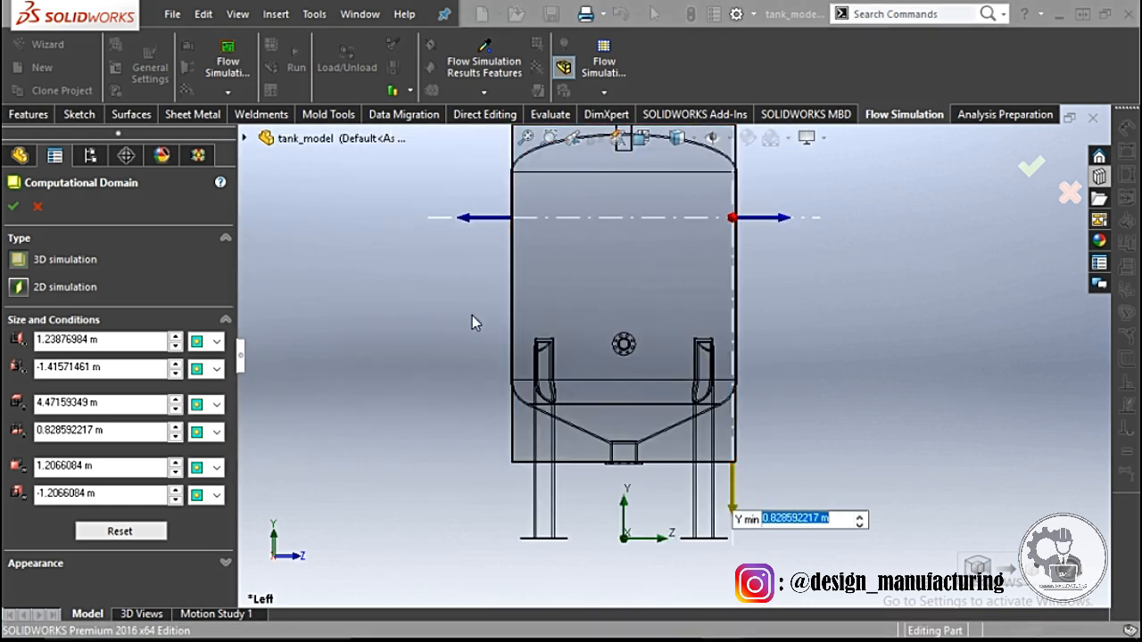
- Examine the resized domain around the tank and its nozzles from the left and front views
middle_click_drag(472, 316, 599, 313)
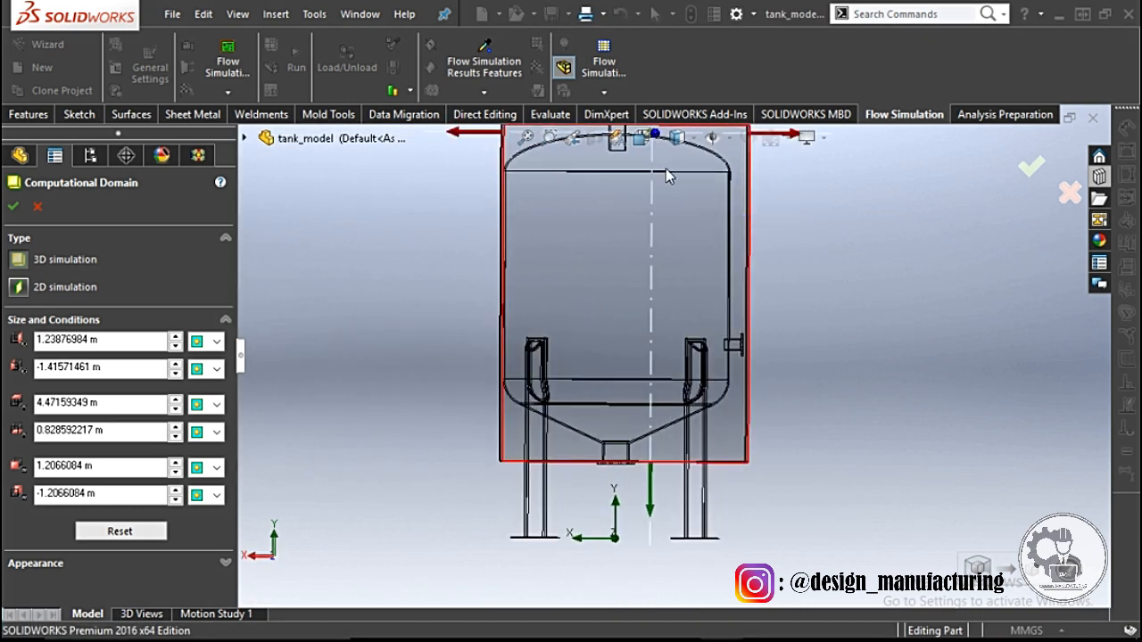
scroll(665, 175, "up", 3)
left_click(640, 137)
left_click(647, 211)
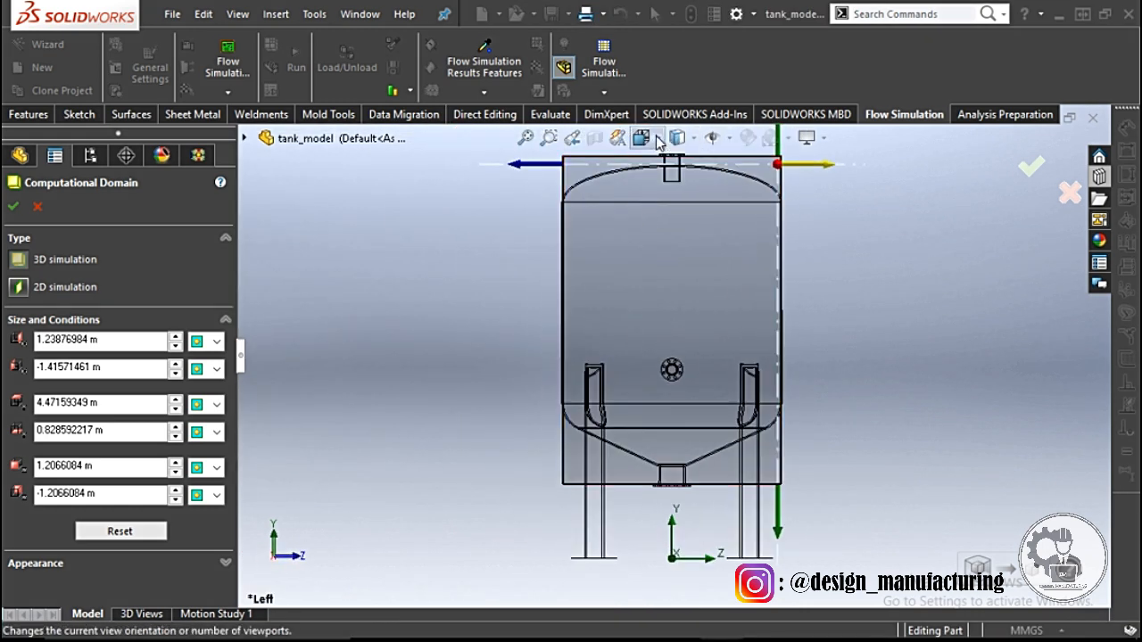
left_click(656, 139)
left_click(667, 210)
scroll(776, 179, "down", 5)
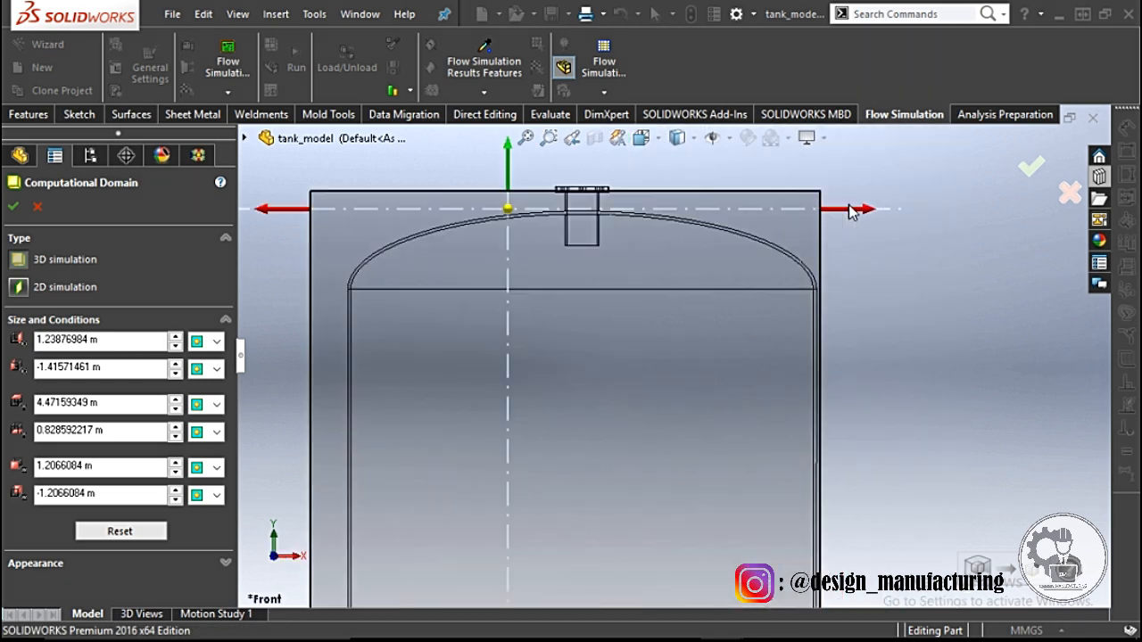
scroll(599, 415, "up", 5)
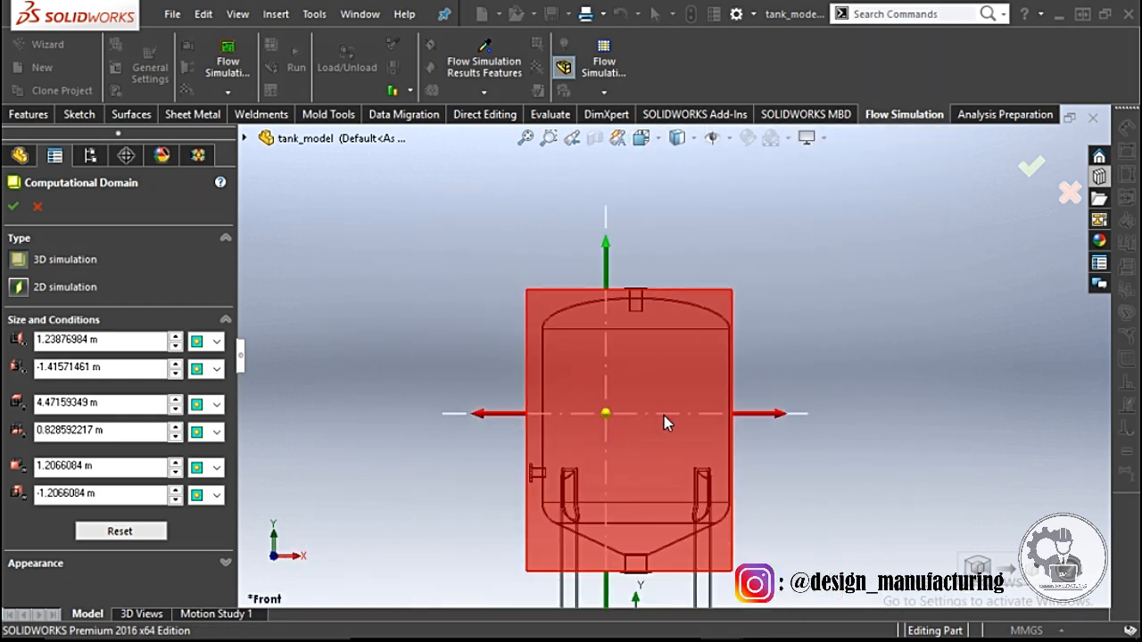
- Pull the computational domain's X max boundary in to about 1.207 m, close to the tank wall
scroll(664, 416, "down", 5)
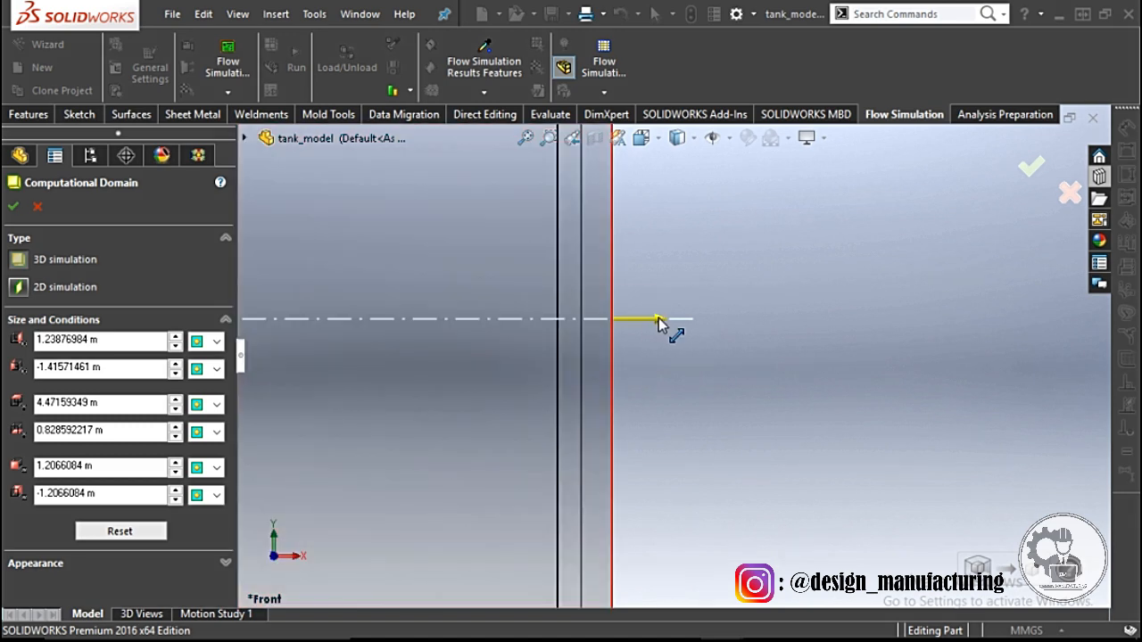
left_click_drag(658, 321, 616, 327)
scroll(440, 380, "up", 5)
- Pull the computational domain's X min boundary in to about -1.206 m and accept the domain size
scroll(545, 387, "down", 5)
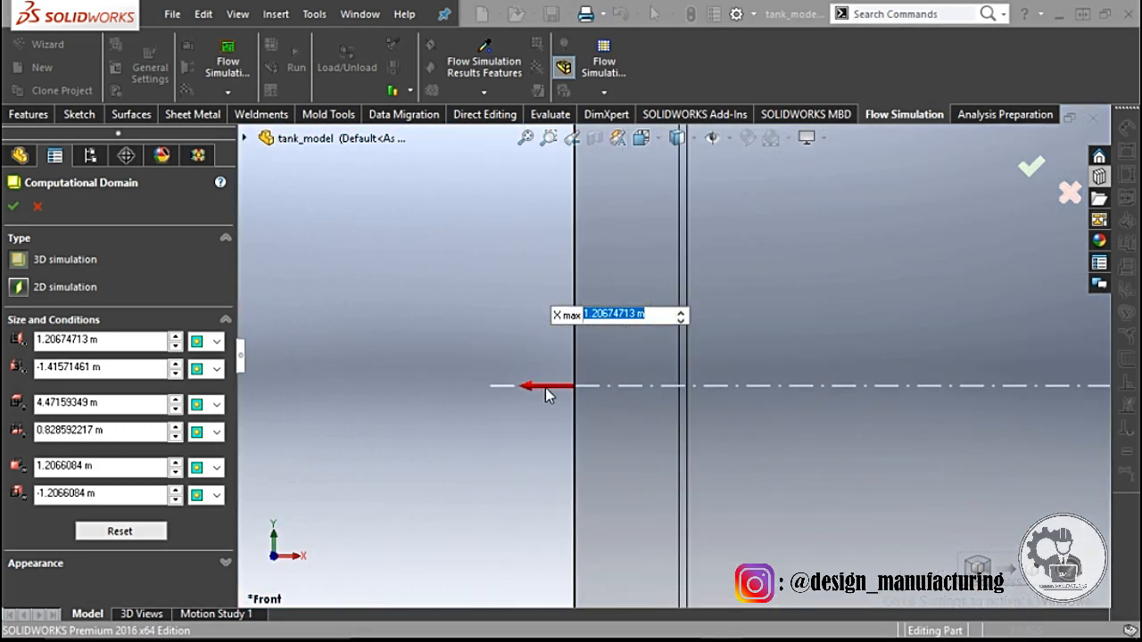
left_click_drag(511, 377, 746, 385)
scroll(705, 426, "up", 6)
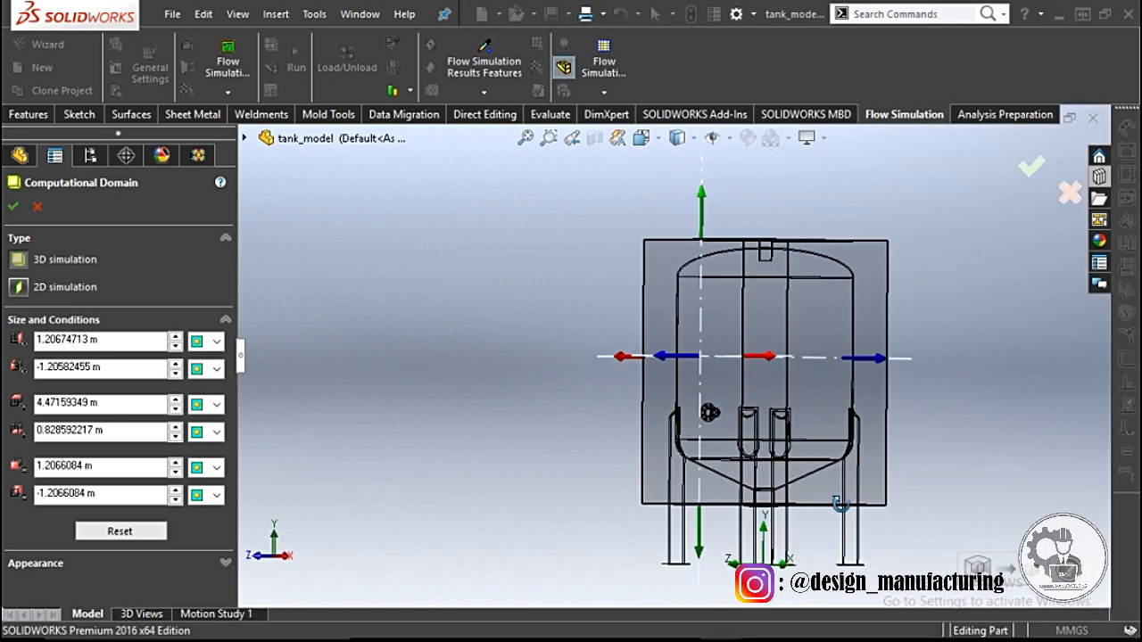
middle_click_drag(840, 504, 701, 348)
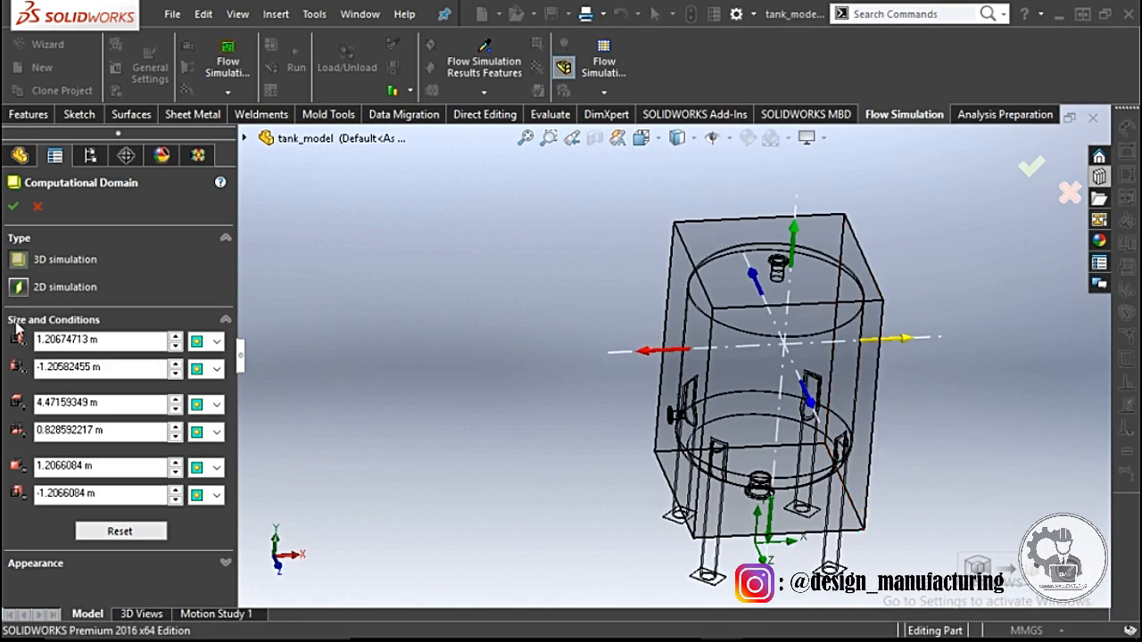
left_click(20, 210)
- Hide the computational domain in the graphics view
middle_click_drag(467, 320, 535, 232)
scroll(843, 344, "down", 3)
middle_click_drag(803, 350, 764, 394)
right_click(80, 393)
left_click(105, 416)
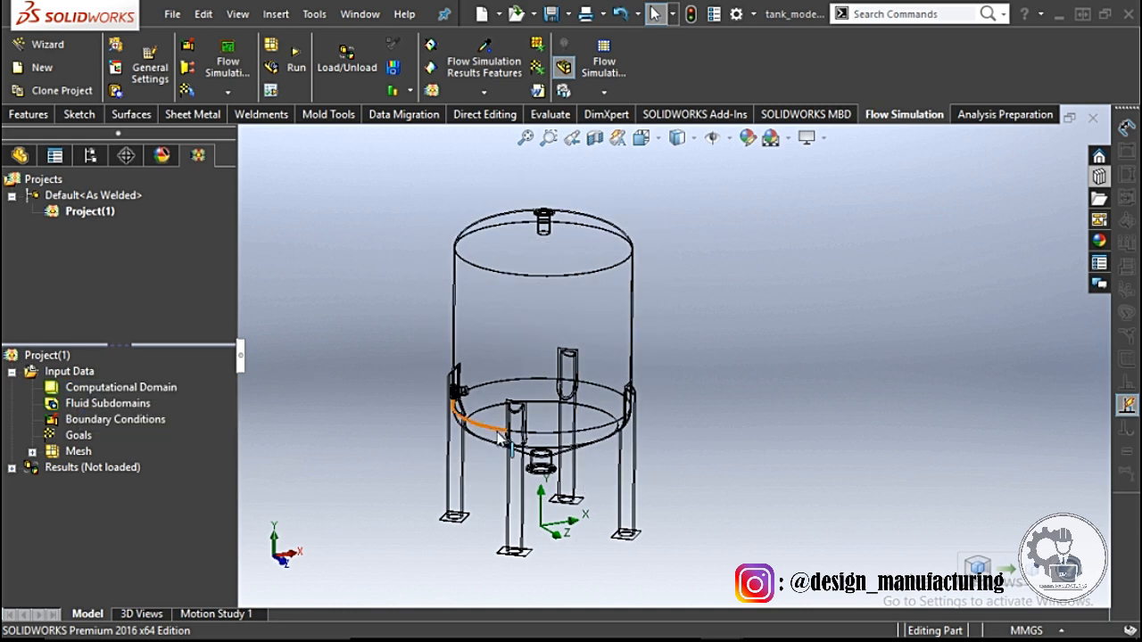
- Switch the tank model's display style from wireframe to shaded
middle_click_drag(616, 375, 678, 384)
left_click(677, 143)
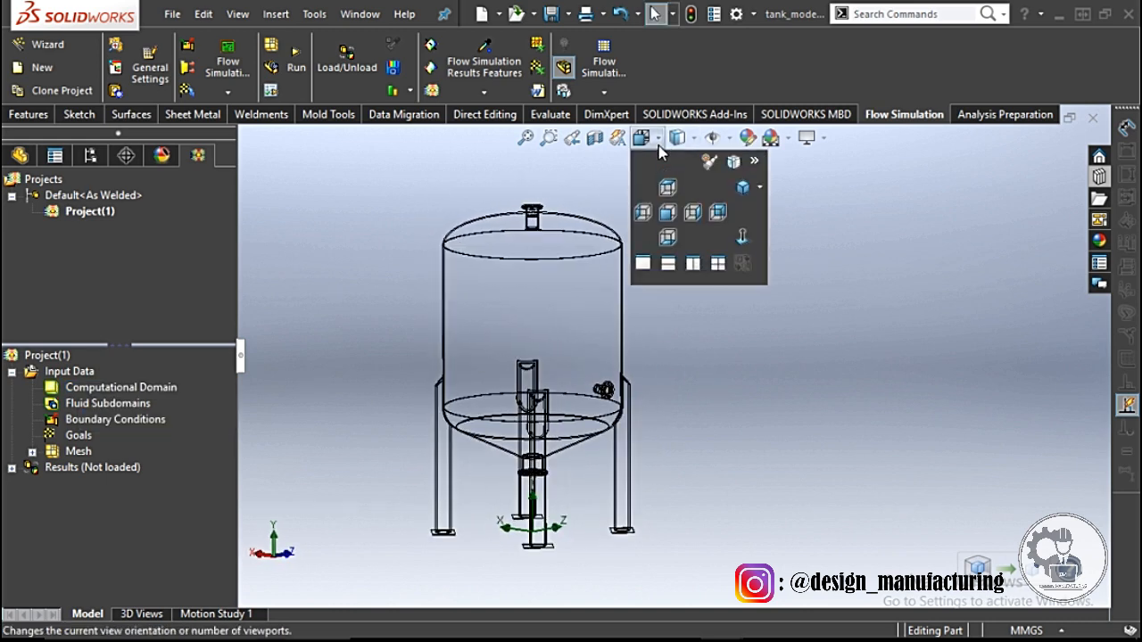
left_click(679, 186)
mouse_move(734, 295)
middle_mouse_down()
mouse_move(553, 310)
mouse_move(547, 268)
middle_mouse_up()
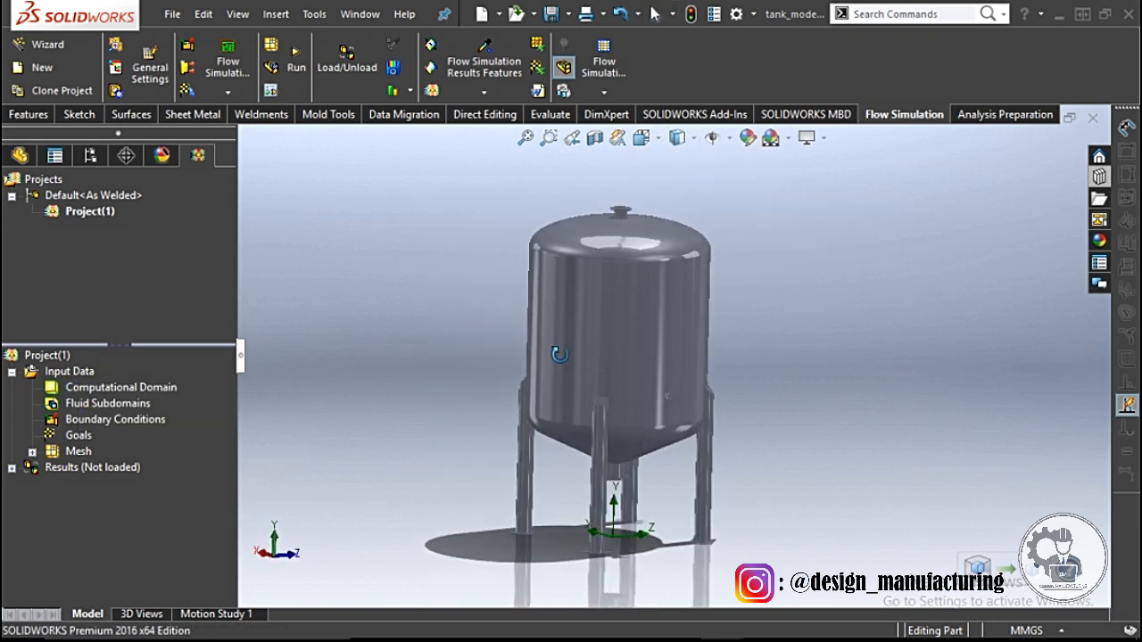
- Turn on model transparency for the tank to expose its interior and nozzle lids
left_click(562, 90)
left_click(491, 386)
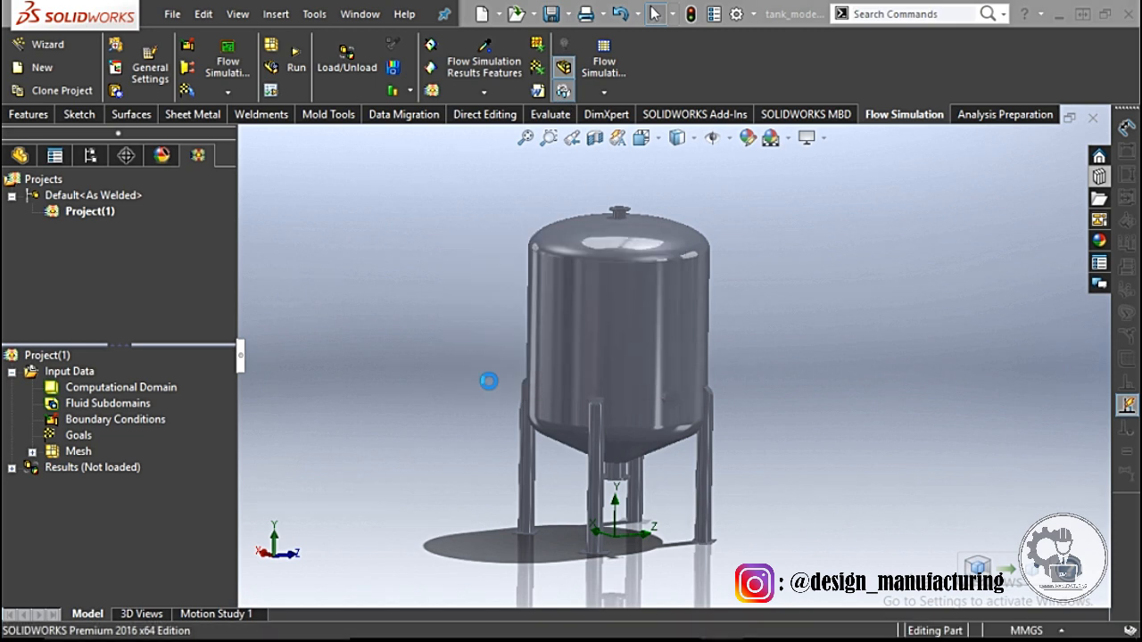
left_click(618, 365)
left_click(616, 389)
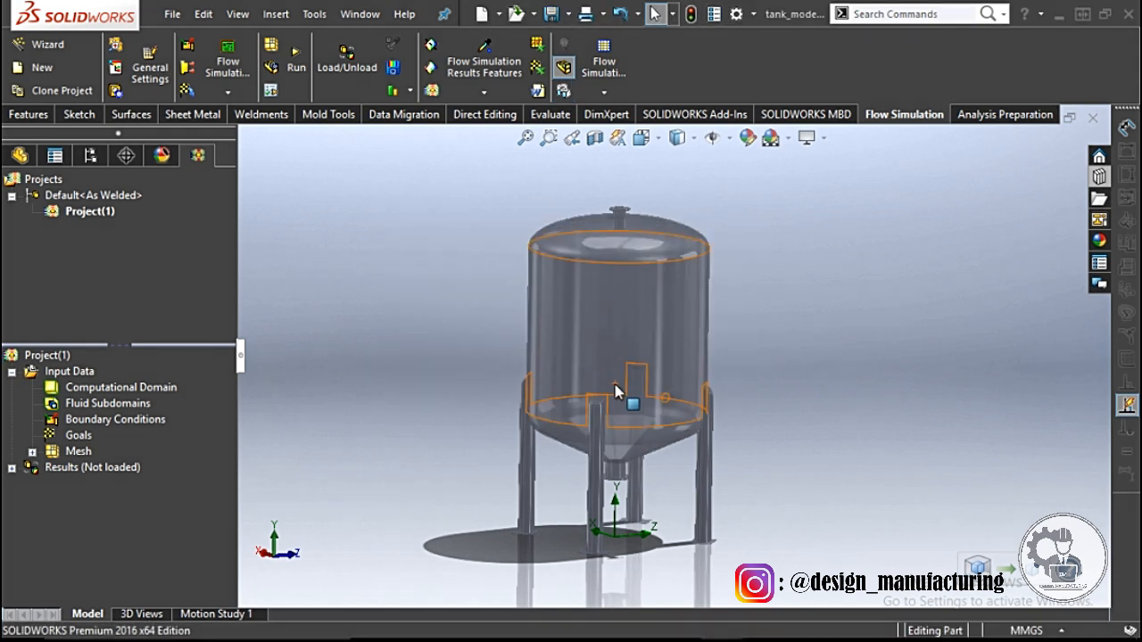
left_click(563, 91)
left_click(515, 376)
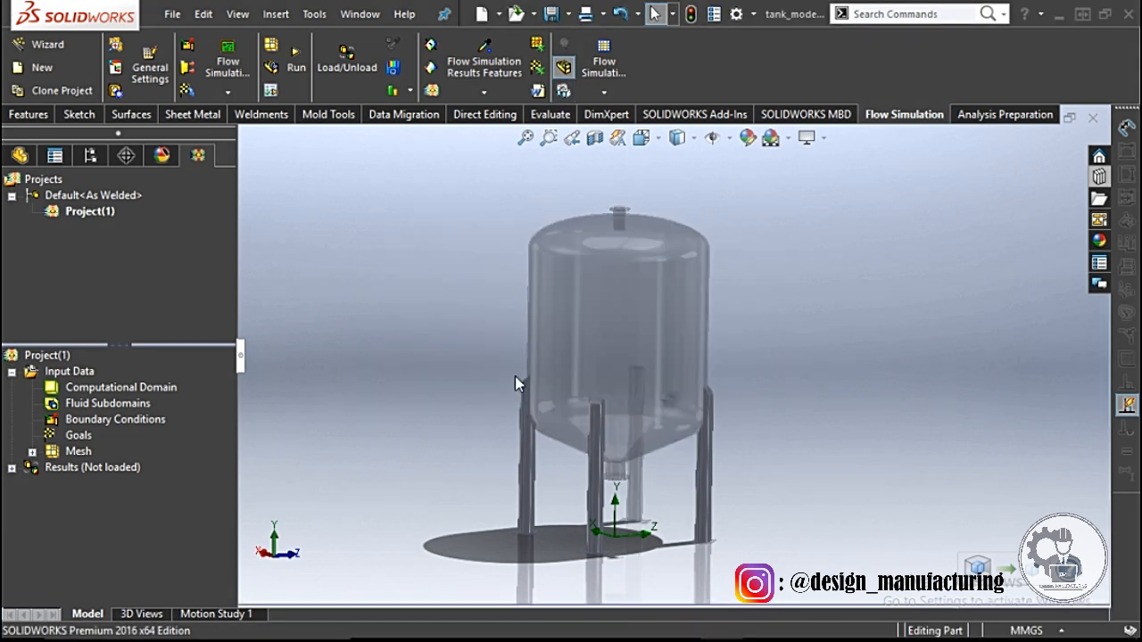
scroll(571, 286, "up", 3)
middle_click_drag(571, 286, 570, 392)
left_click(117, 390)
middle_click_drag(357, 366, 374, 392)
left_click(339, 353)
scroll(357, 357, "down", 3)
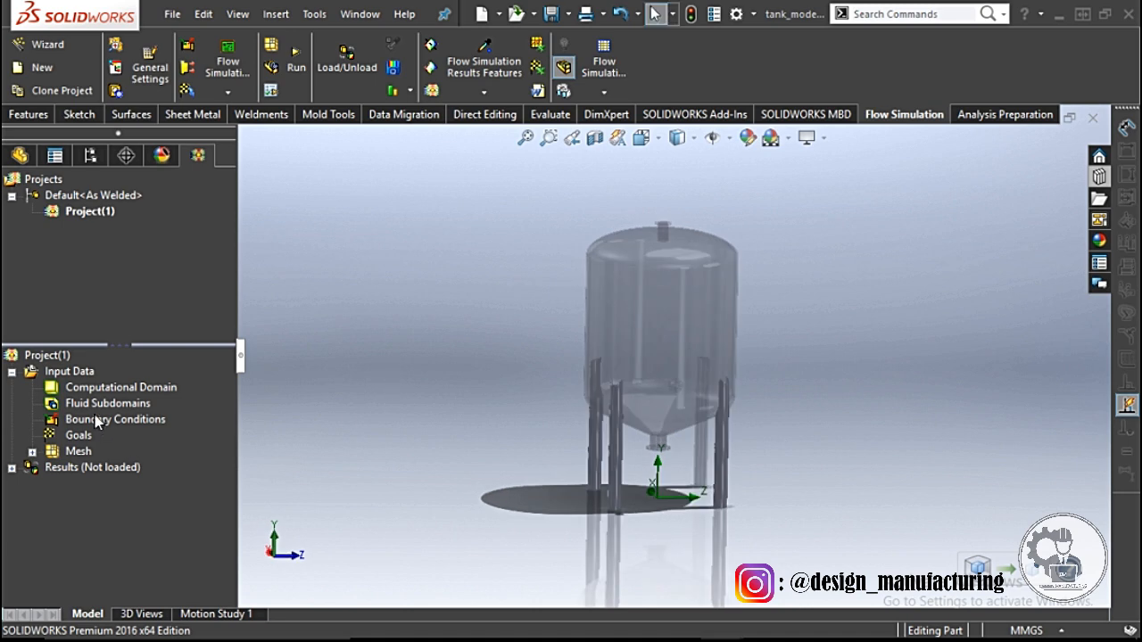
- Insert a boundary condition on the inner face of the lid closing the top nozzle
right_click(96, 419)
left_click(135, 431)
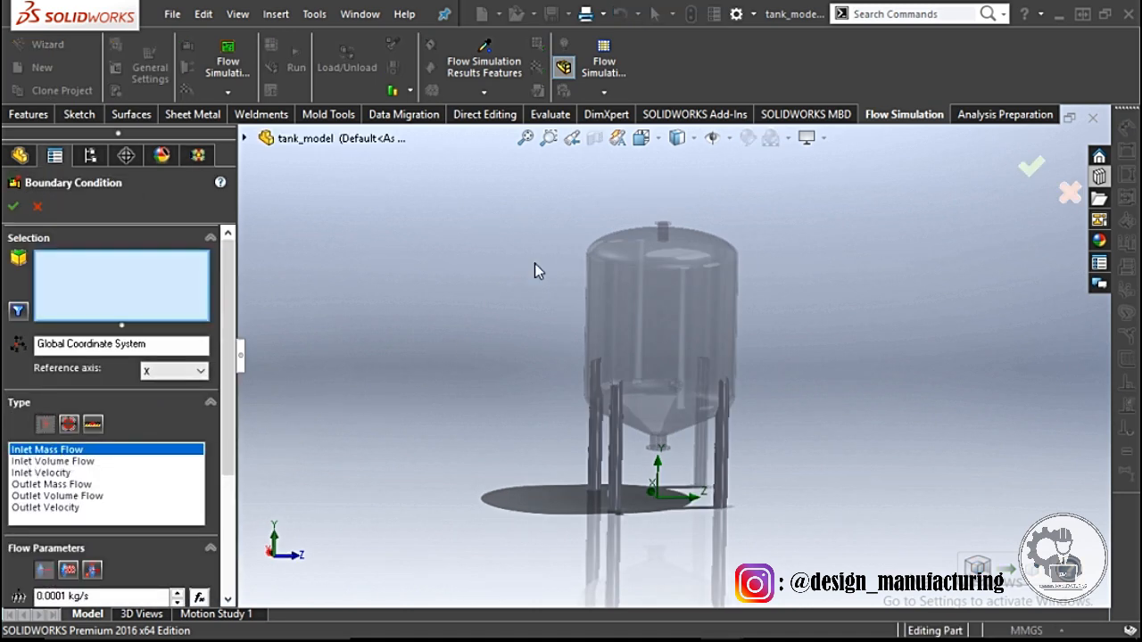
scroll(678, 268, "up", 10)
right_click(594, 440)
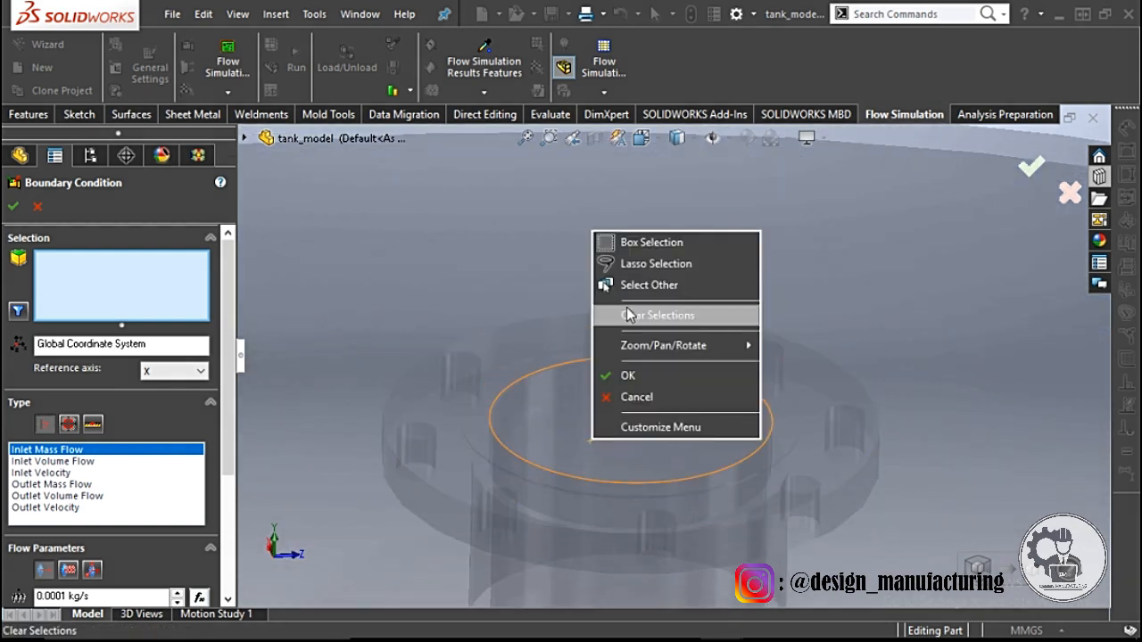
left_click(632, 289)
left_click(581, 432)
scroll(538, 404, "down", 1)
middle_click_drag(538, 403, 519, 308)
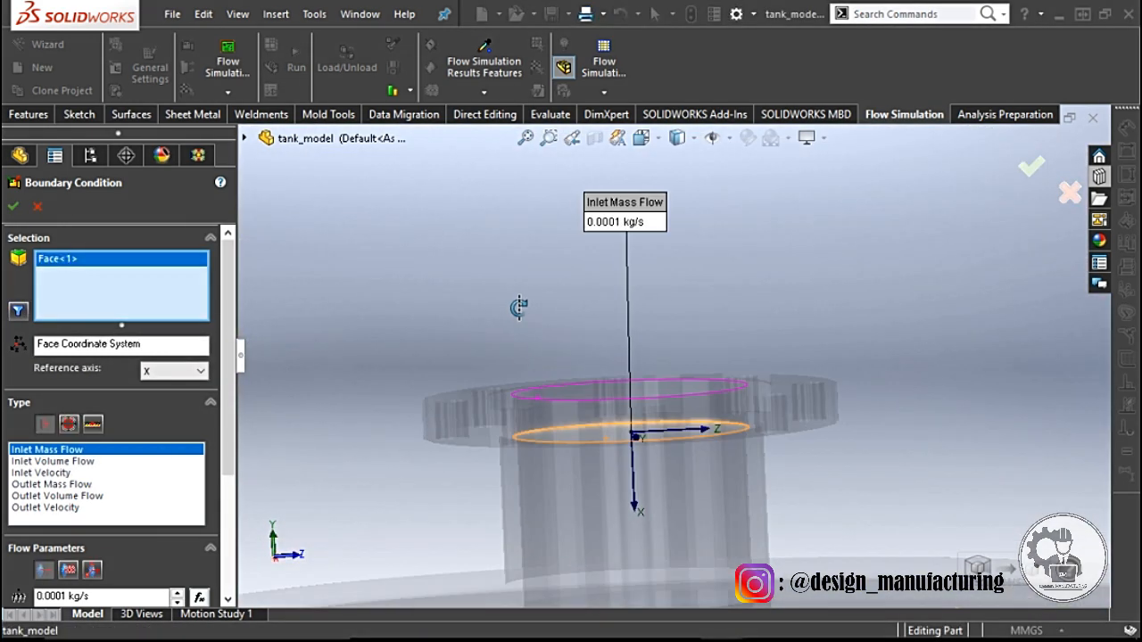
- Set the top nozzle's inlet mass flow rate to 5 kg/s and accept the boundary condition
scroll(531, 302, "down", 5)
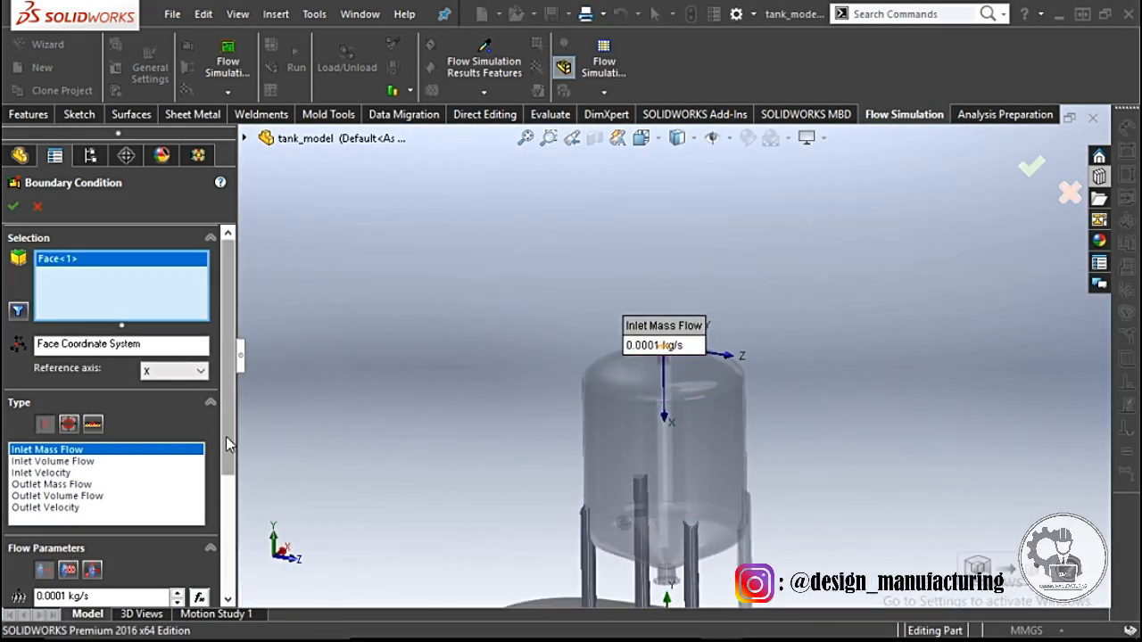
scroll(179, 464, "down", 3)
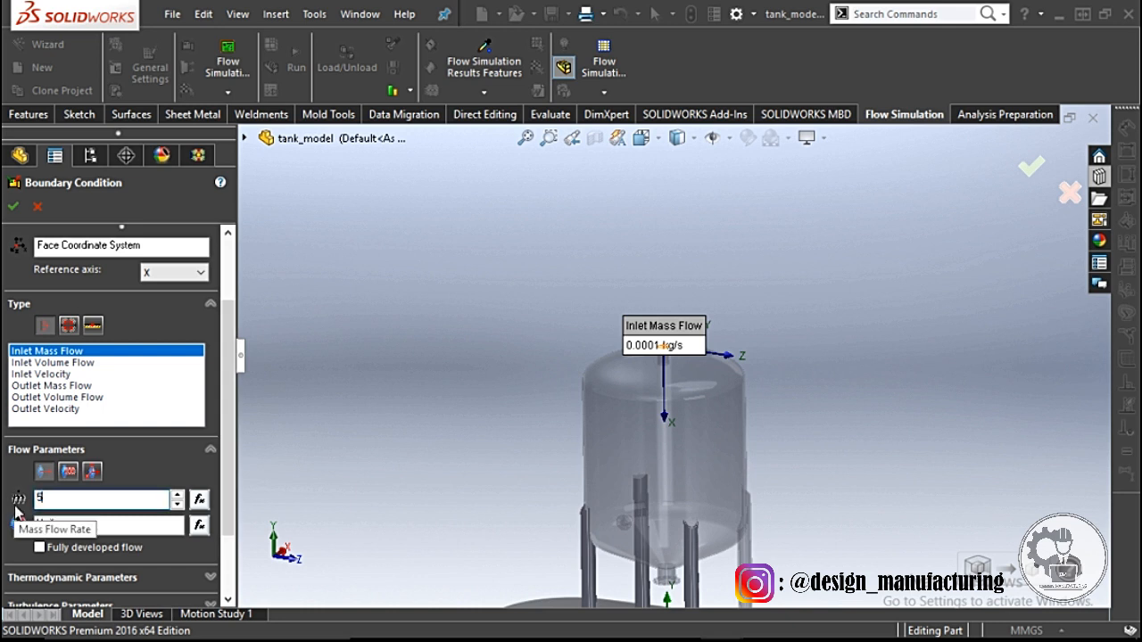
left_click(13, 206)
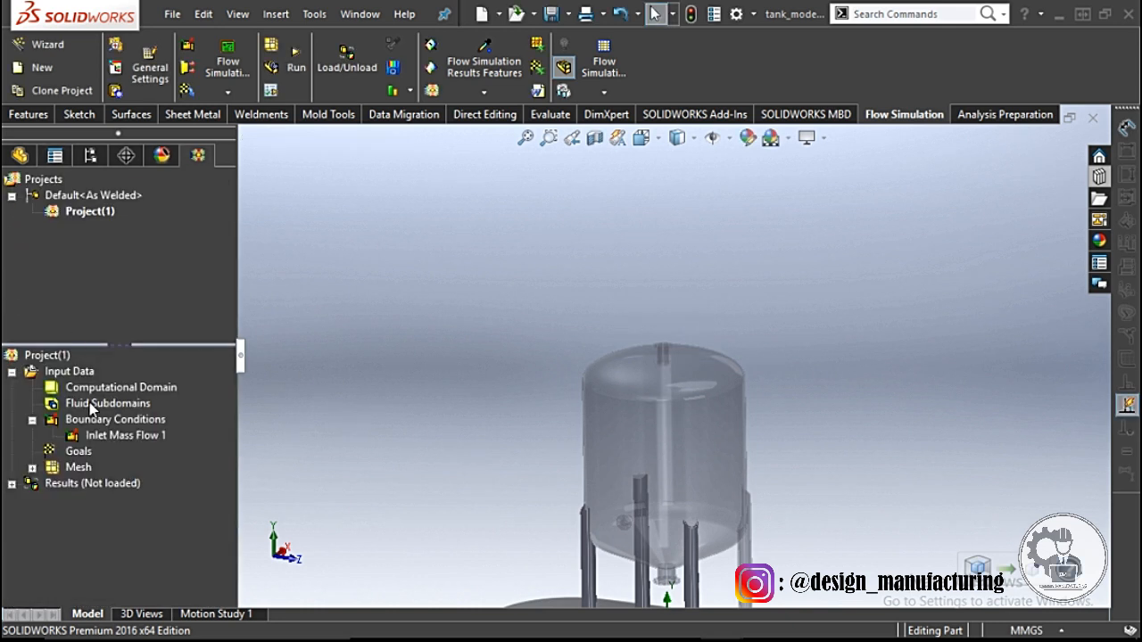
- Insert a second boundary condition on the inner face of the lid closing the side nozzle
right_click(99, 416)
left_click(125, 432)
scroll(737, 512, "up", 10)
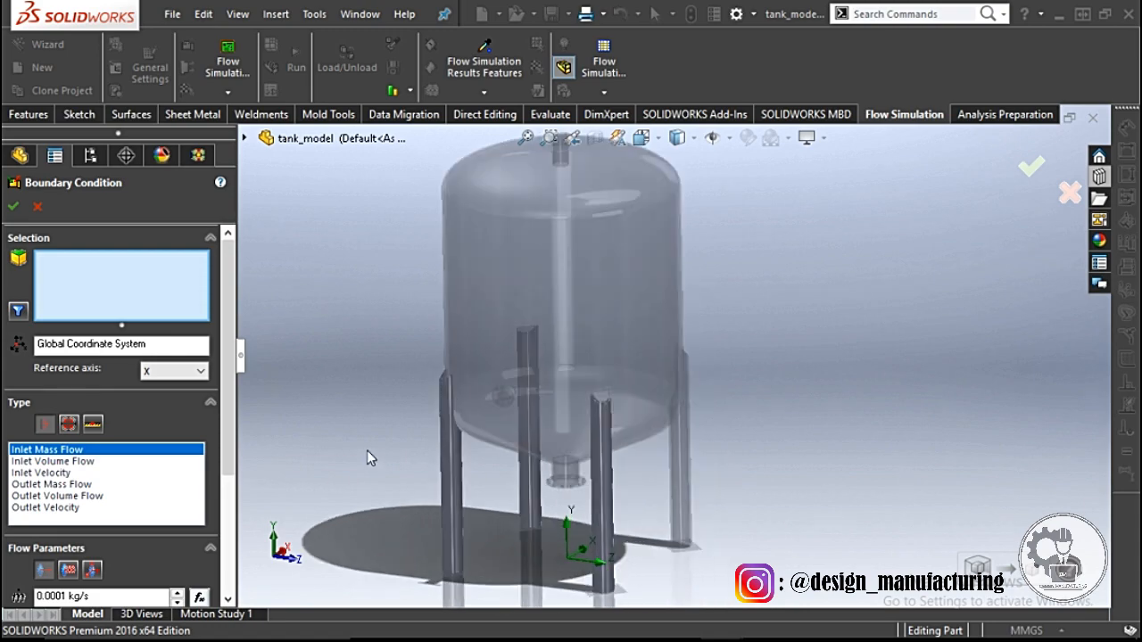
scroll(667, 372, "up", 5)
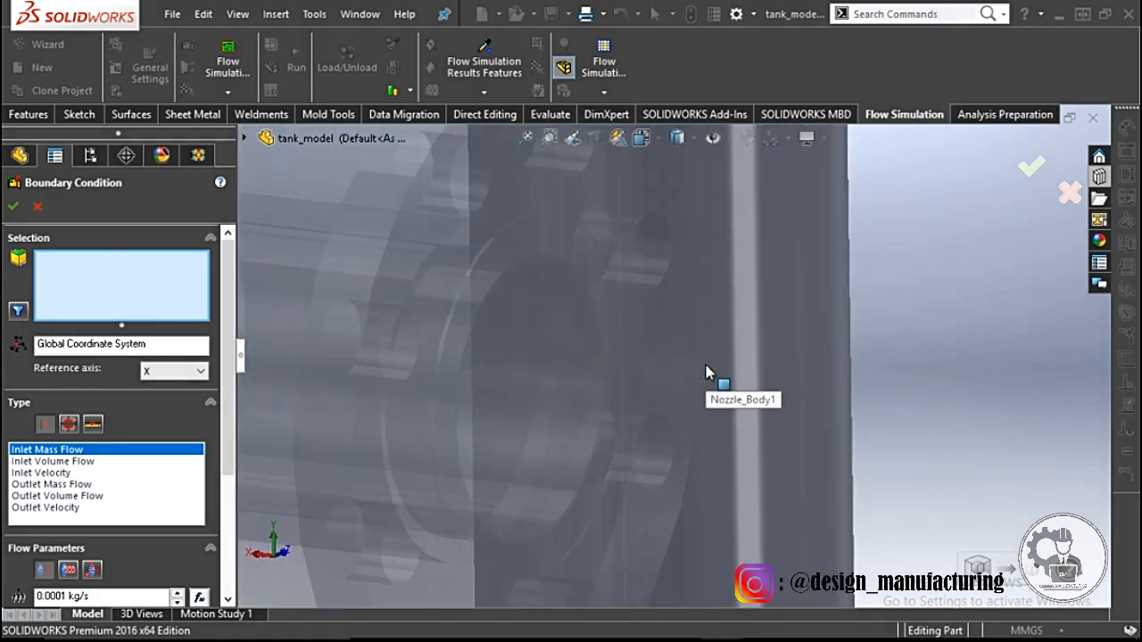
right_click(551, 320)
left_click(566, 375)
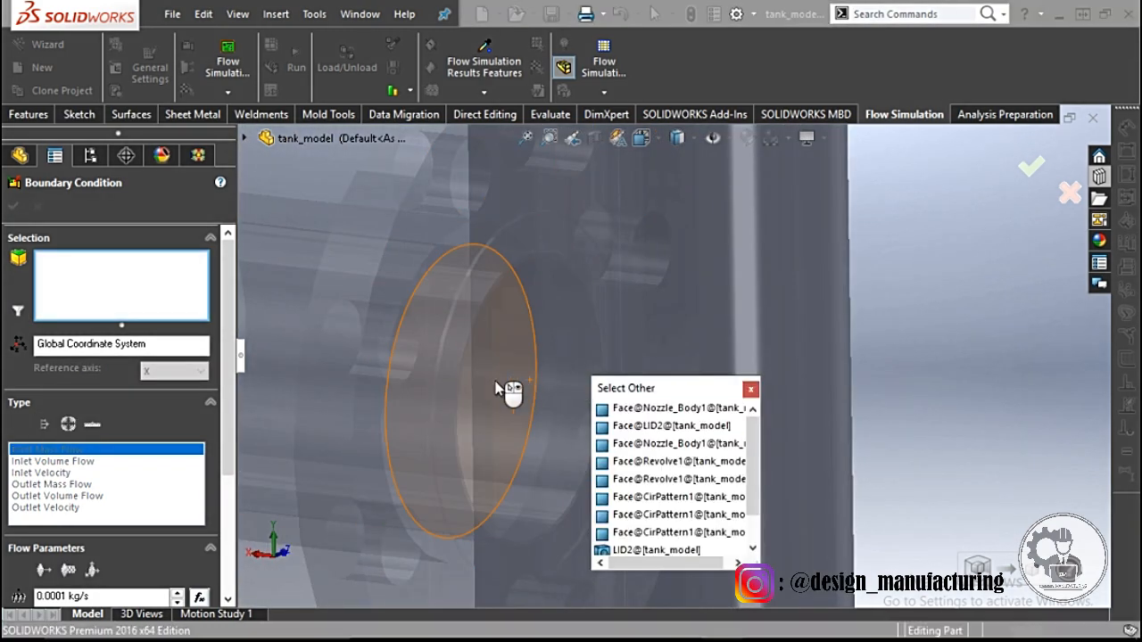
left_click(497, 385)
middle_click_drag(497, 385, 262, 467)
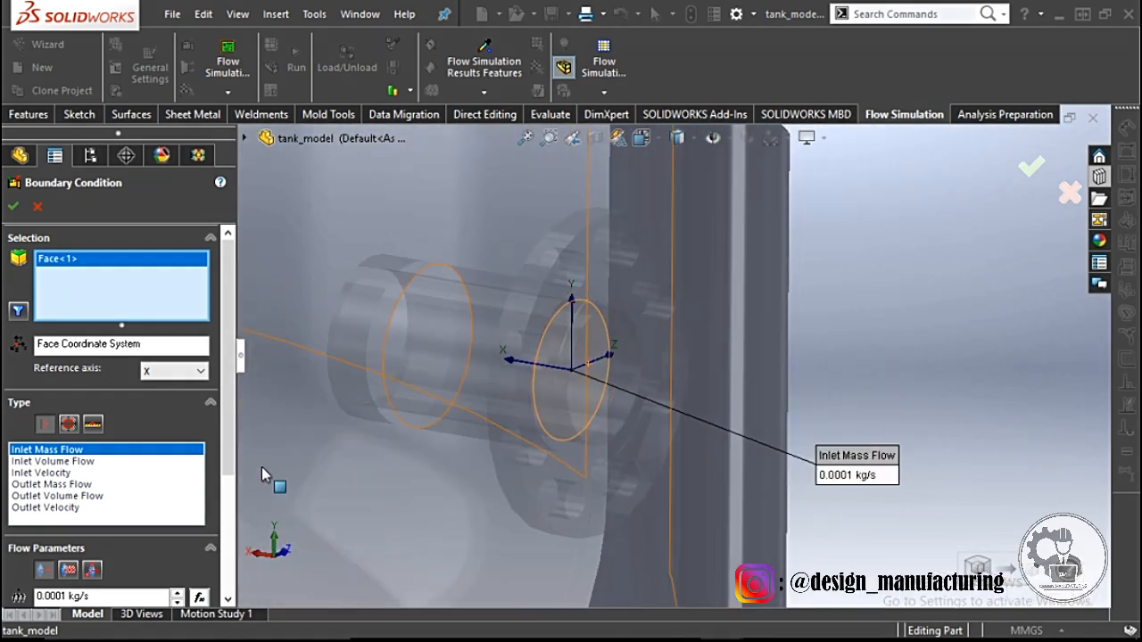
- Define the side nozzle's boundary condition as an environment pressure of 101325 Pa
left_click(69, 424)
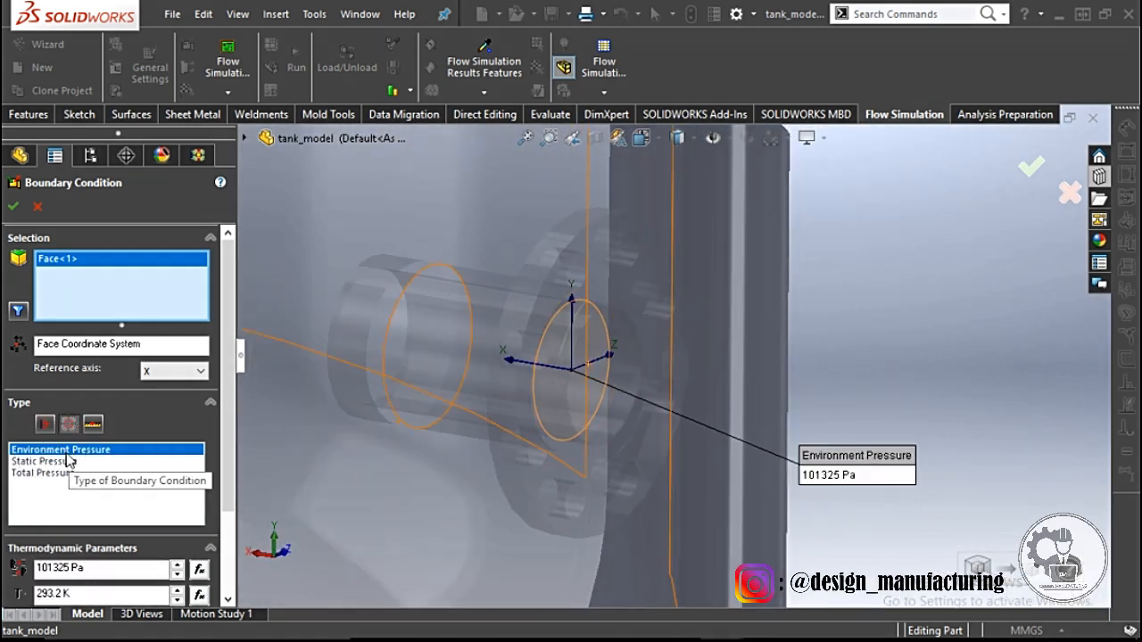
left_click(96, 568)
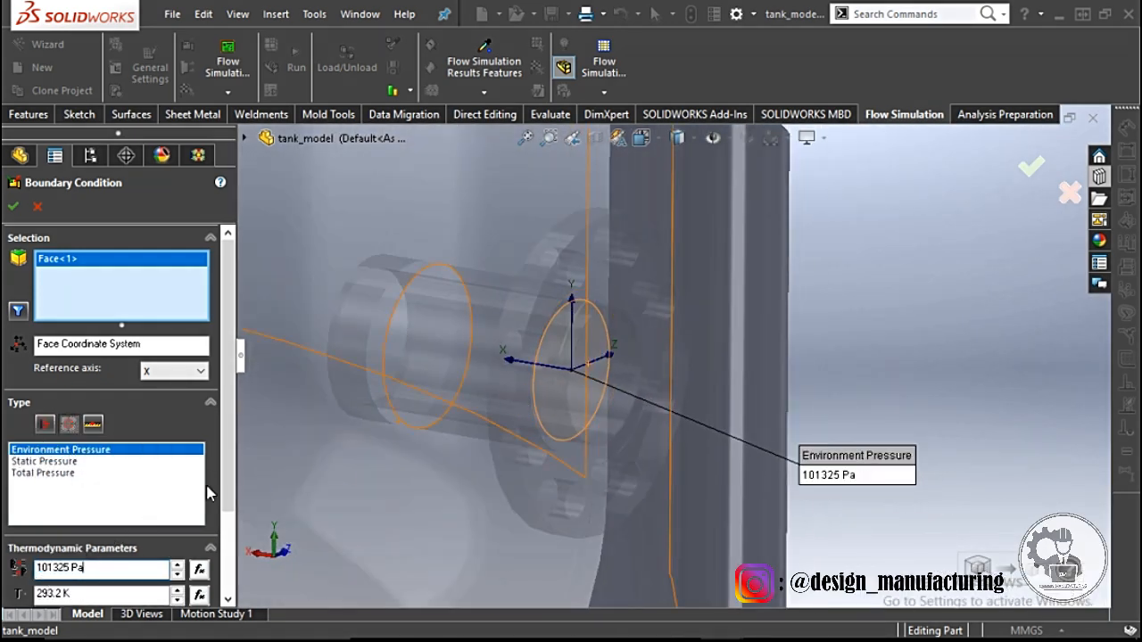
left_click(13, 207)
- Start a third boundary condition at the bottom nozzle and clear the wrongly picked lid face from its selection
scroll(583, 303, "up", 10)
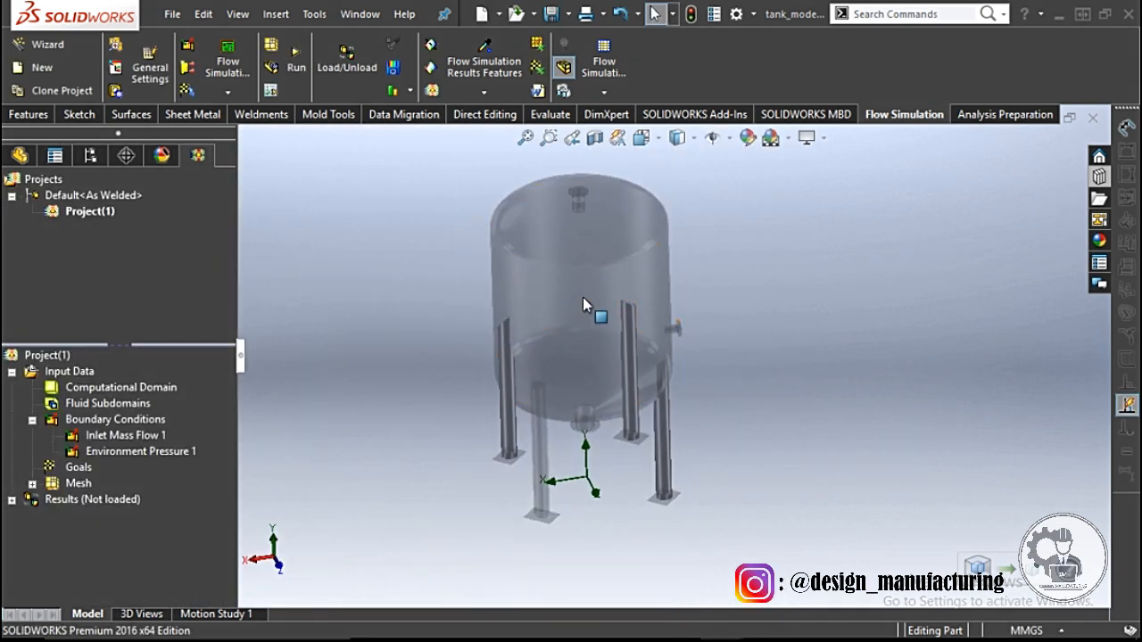
scroll(578, 424, "down", 10)
right_click(599, 468)
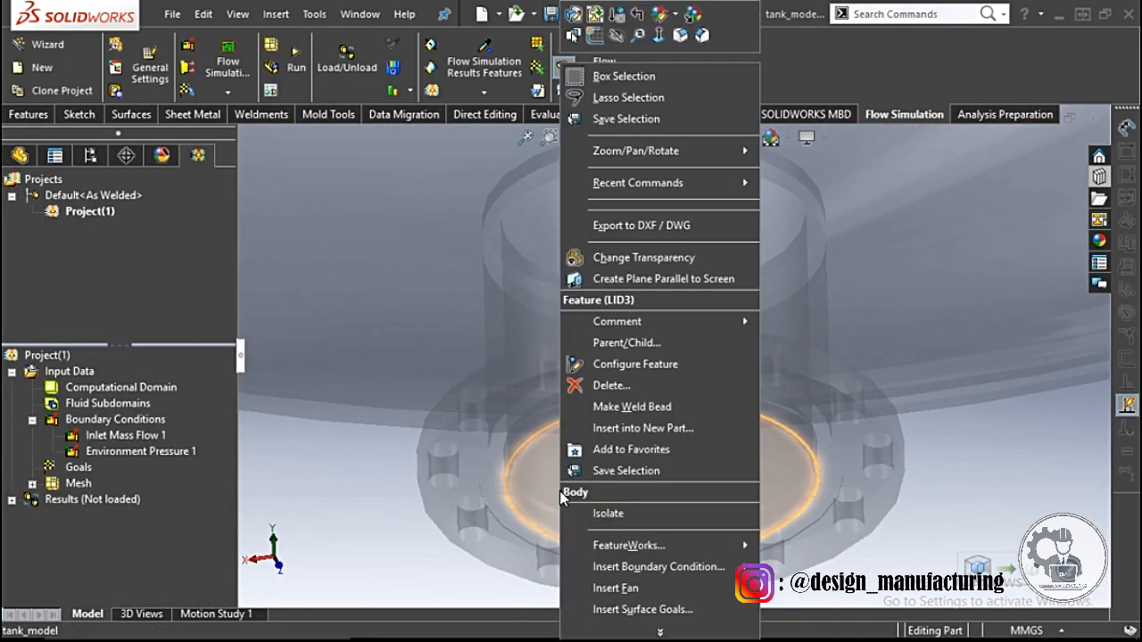
left_click(394, 355)
right_click(104, 420)
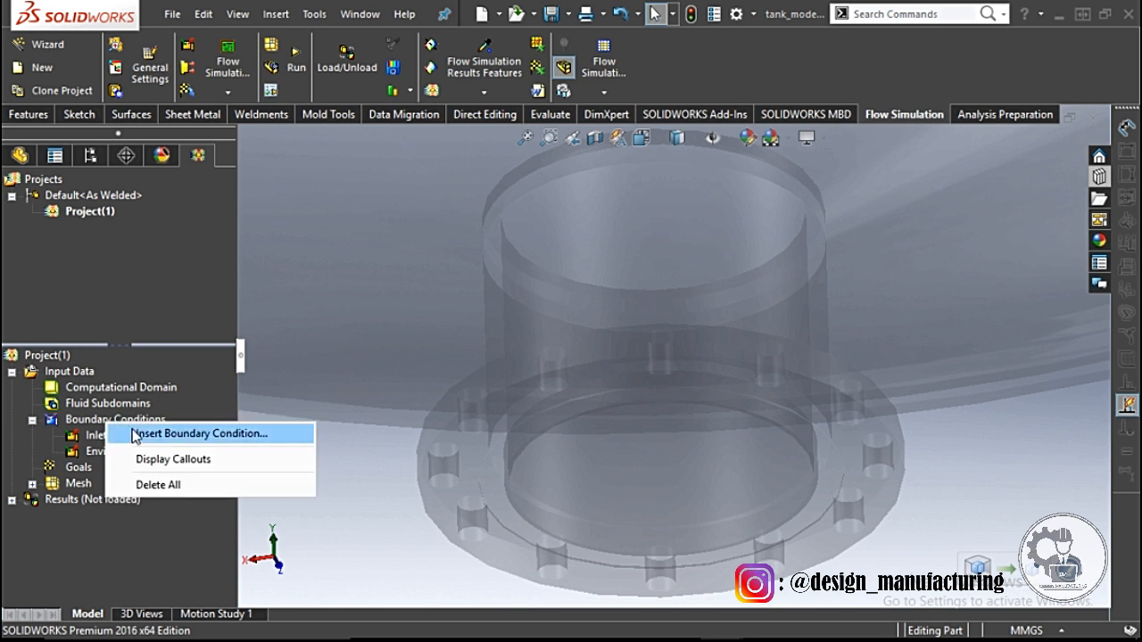
left_click(183, 432)
left_click(597, 498)
right_click(71, 259)
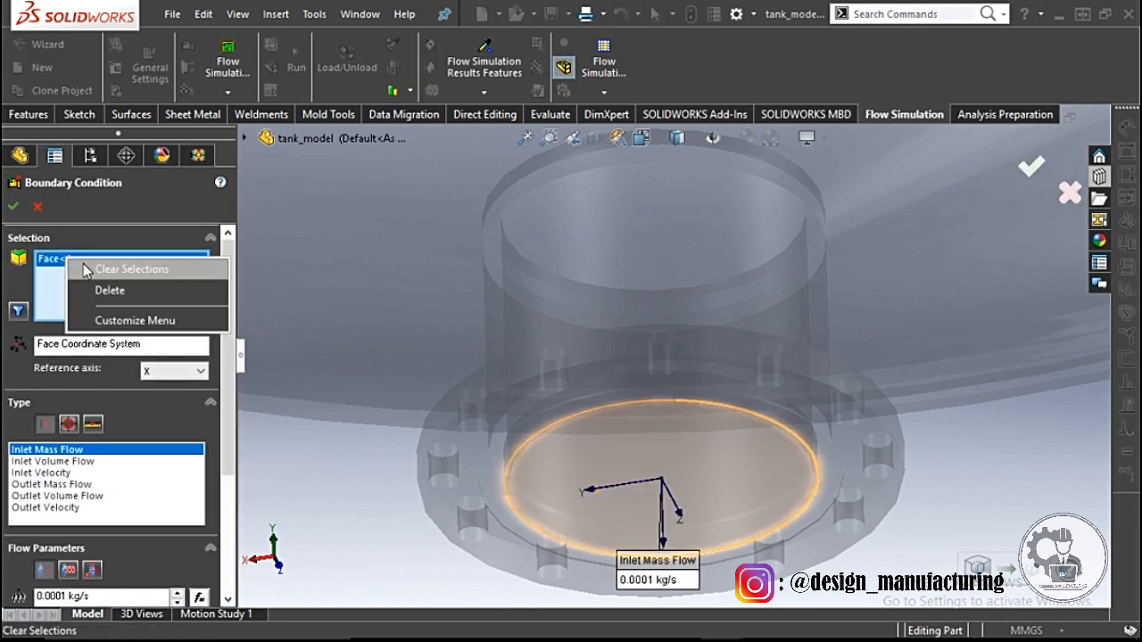
left_click(99, 265)
- Apply an environment pressure of 101325 Pa to the inner face of the bottom nozzle's lid
left_click(69, 425)
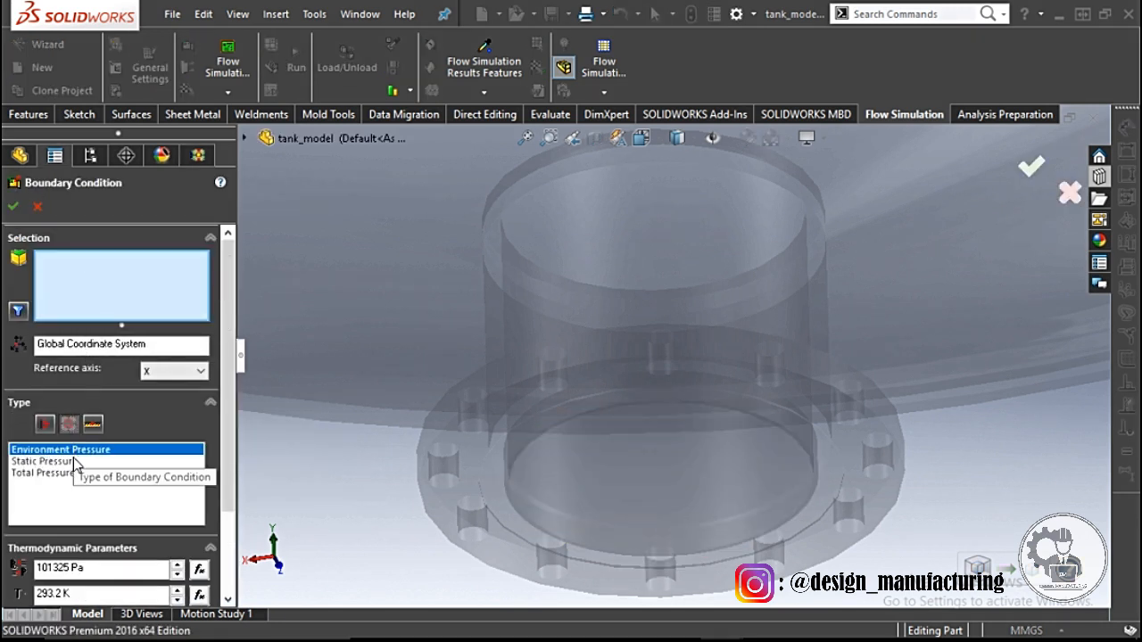
right_click(607, 457)
left_click(619, 301)
left_click(635, 496)
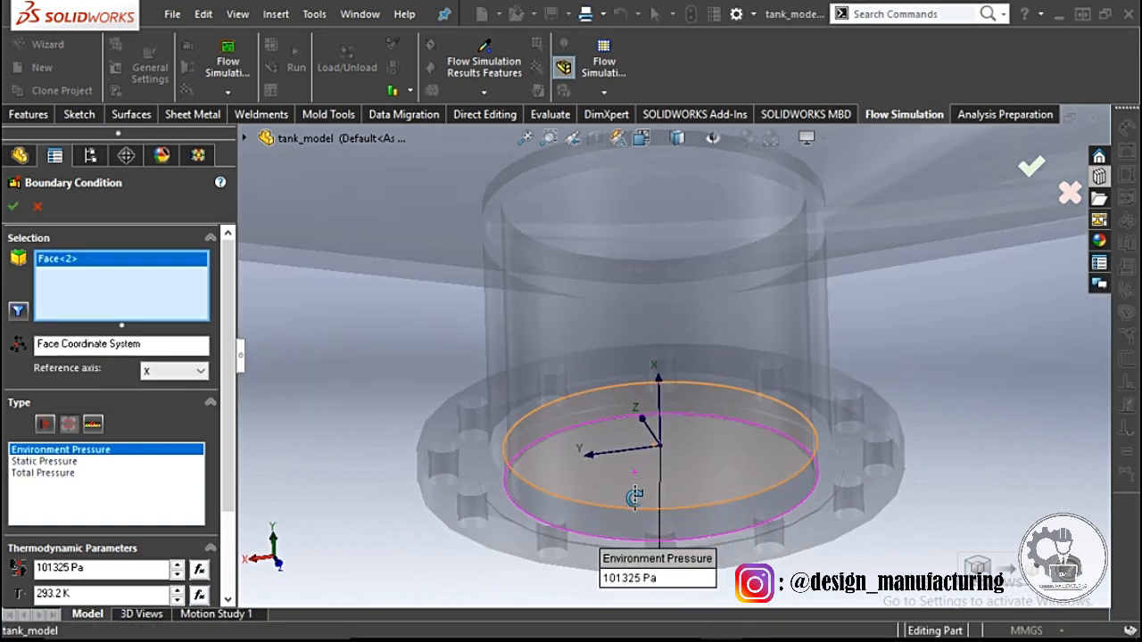
middle_click_drag(634, 497, 635, 580)
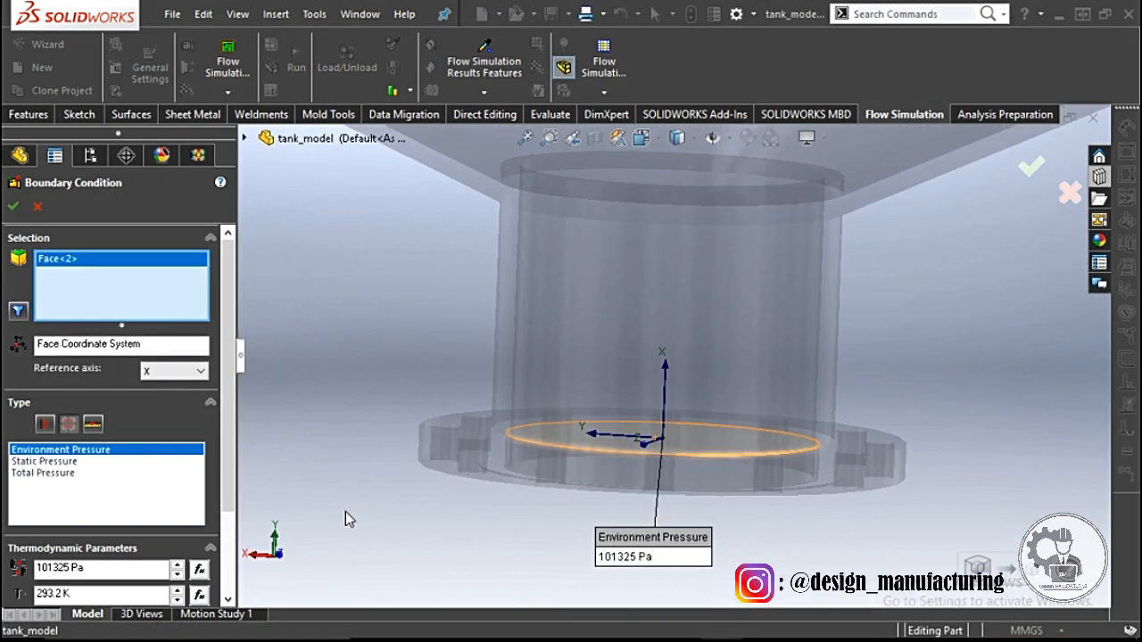
left_click(12, 206)
- Insert global goals and enable minimum and maximum Static Pressure, Velocity and Velocity (X), (Y) and (Z)
scroll(481, 384, "up", 5)
scroll(626, 294, "down", 3)
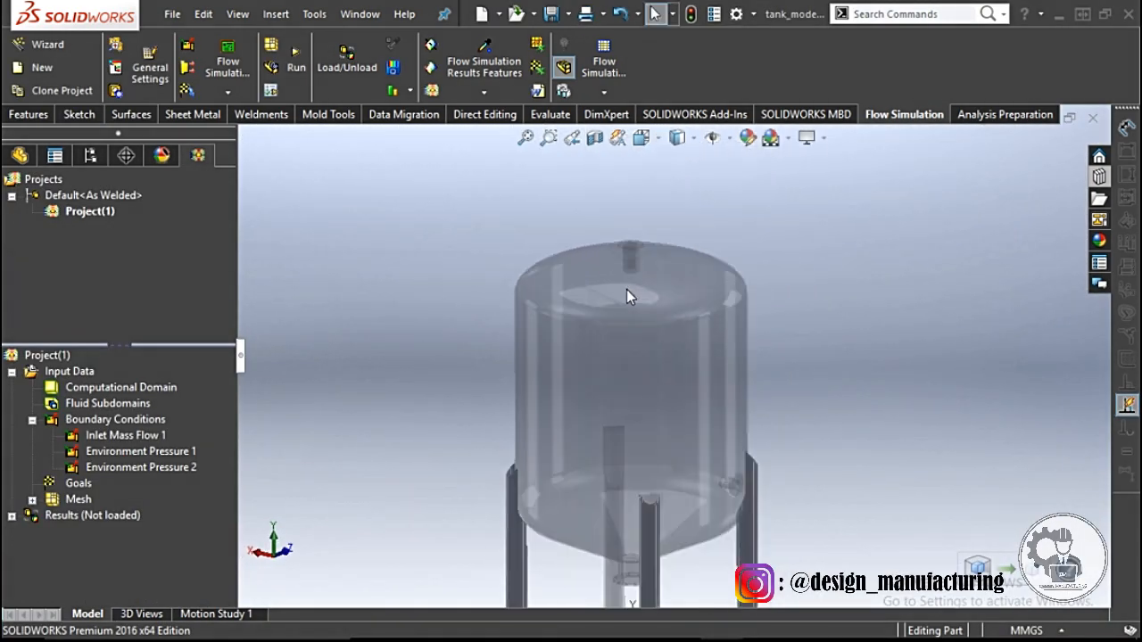
middle_click_drag(626, 289, 626, 348)
scroll(626, 357, "up", 3)
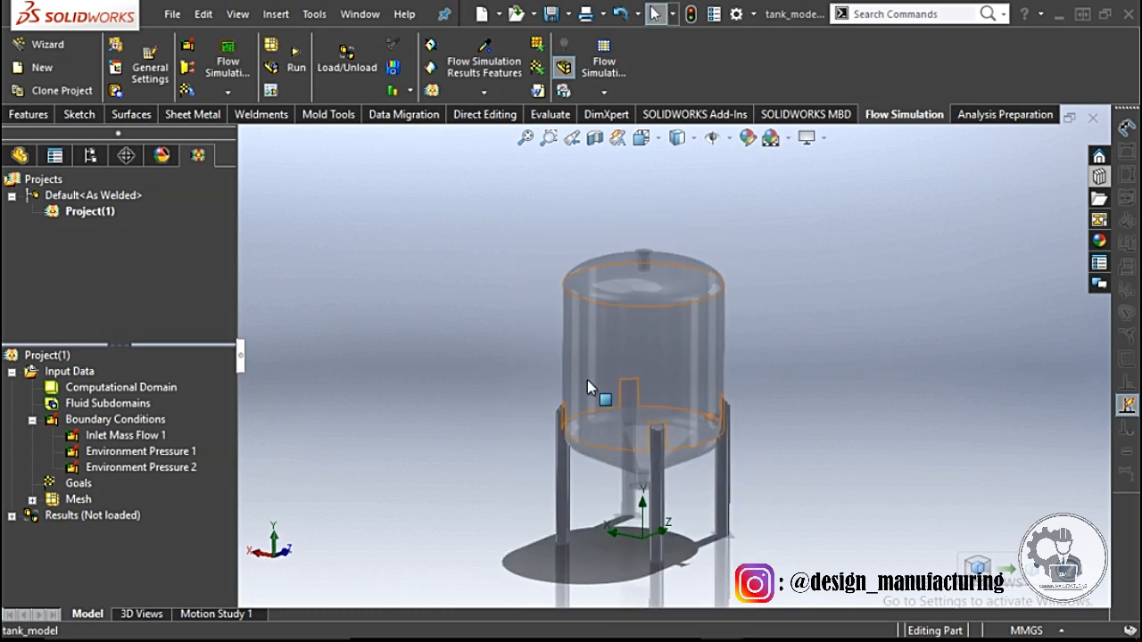
right_click(82, 486)
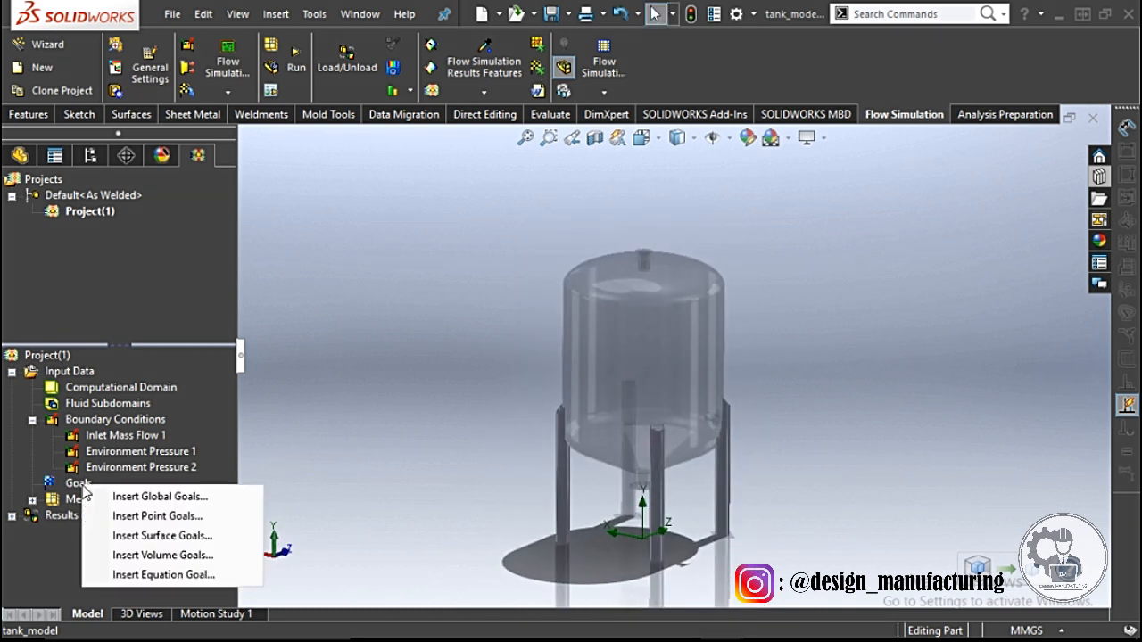
left_click(173, 541)
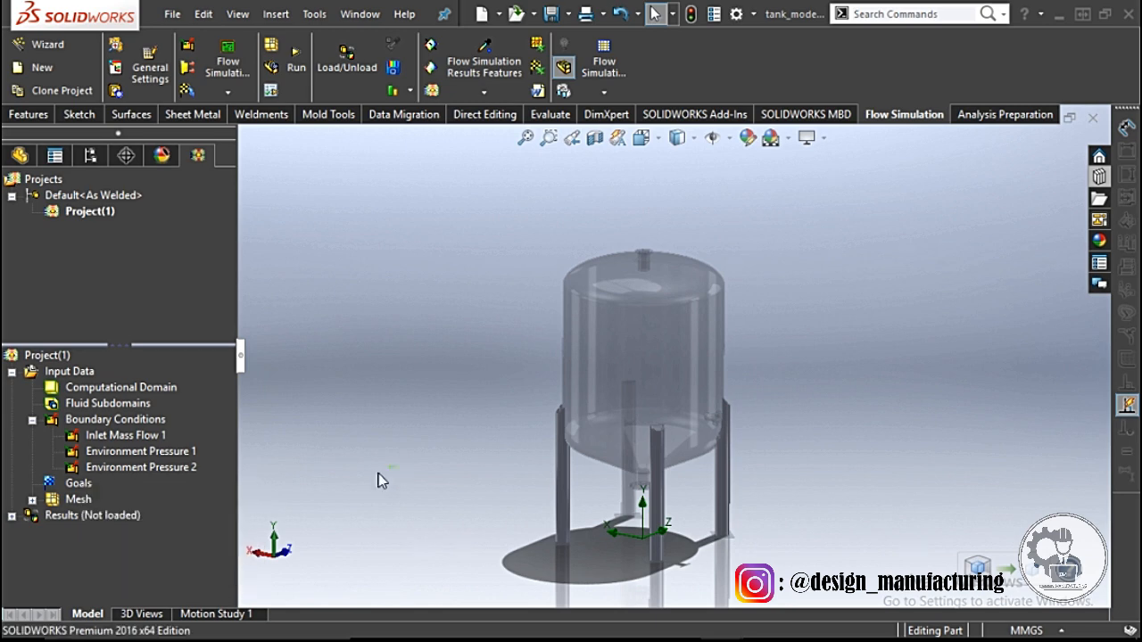
right_click(89, 490)
left_click(171, 499)
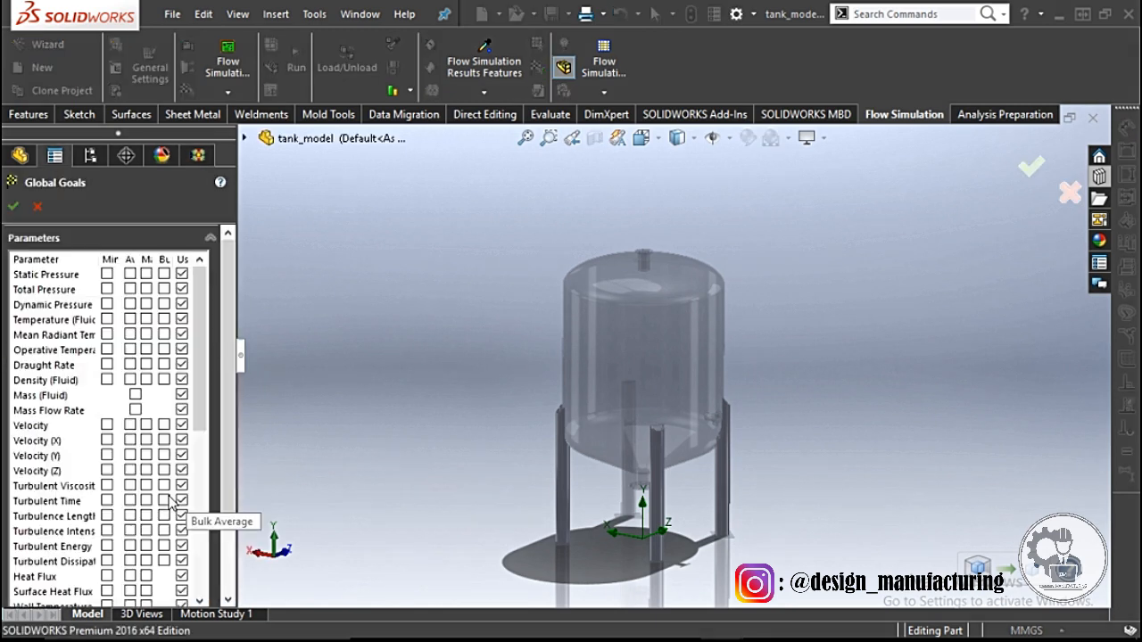
left_click_drag(236, 390, 359, 390)
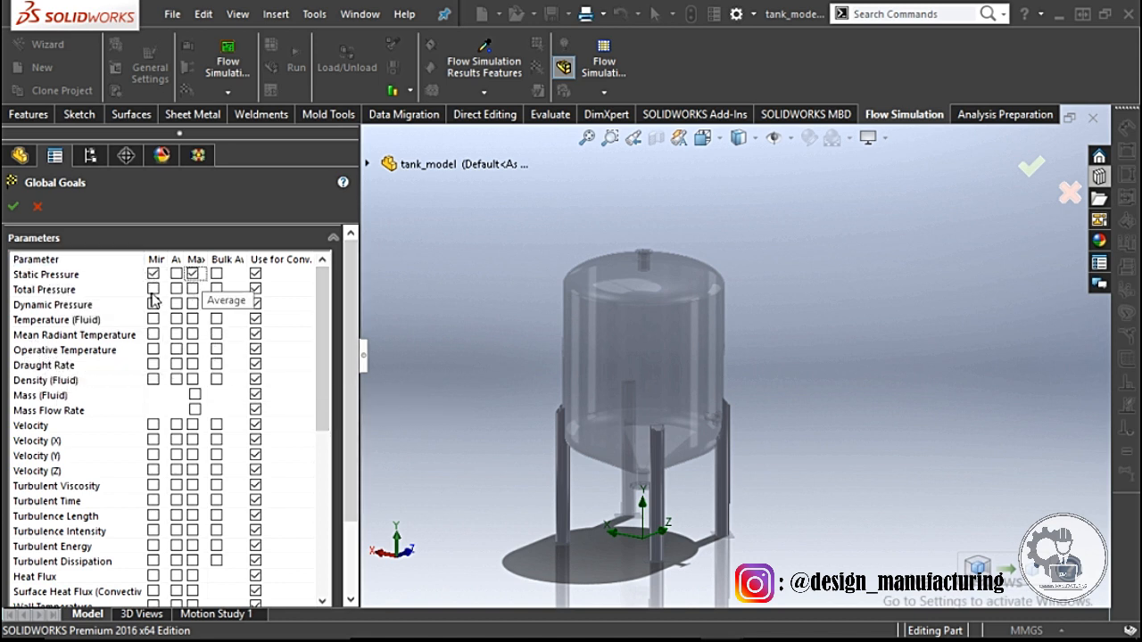
left_click(192, 470)
- Enable the Force, Force (X), Force (Y) and Force (Z) parameters among the global goals
left_click_drag(321, 413, 322, 518)
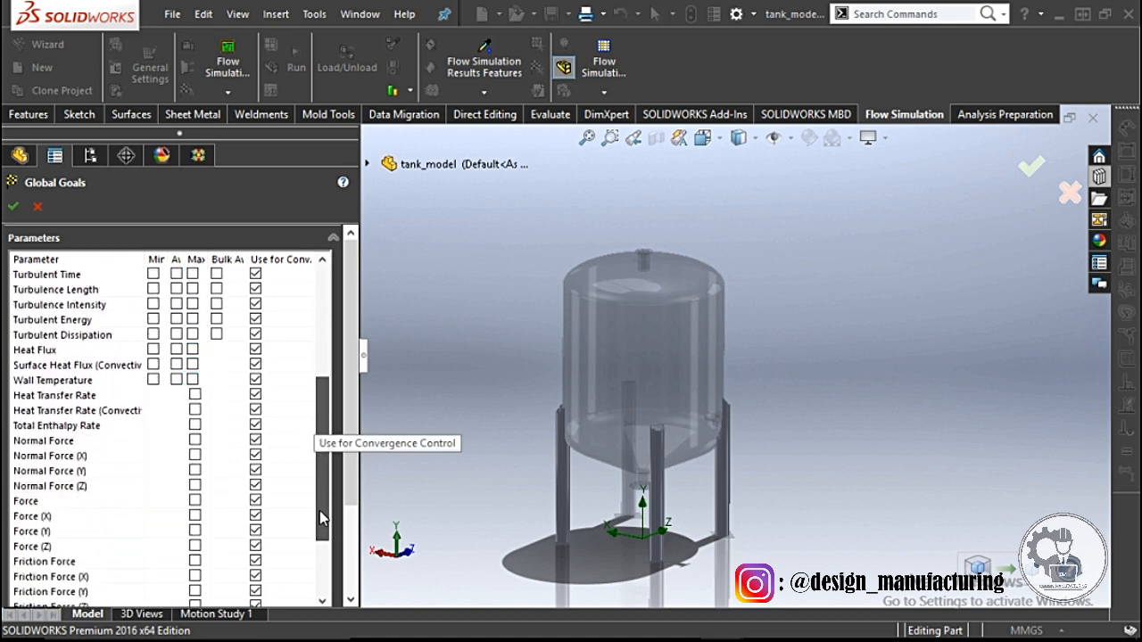
left_click(194, 516)
left_click(194, 531)
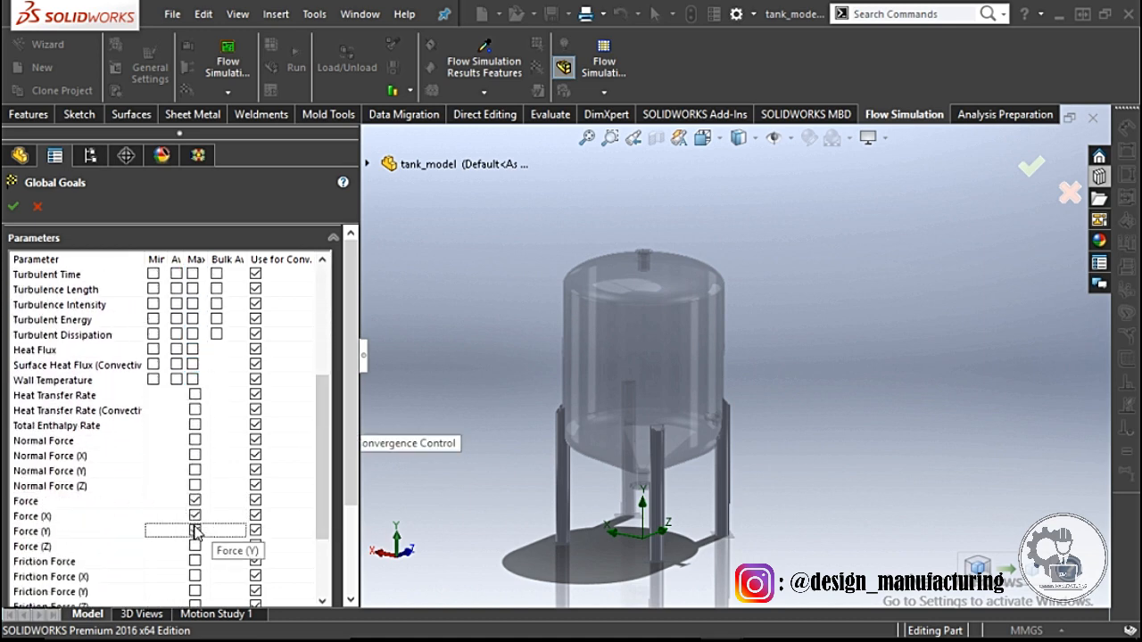
left_click(195, 546)
left_click_drag(323, 531, 315, 504)
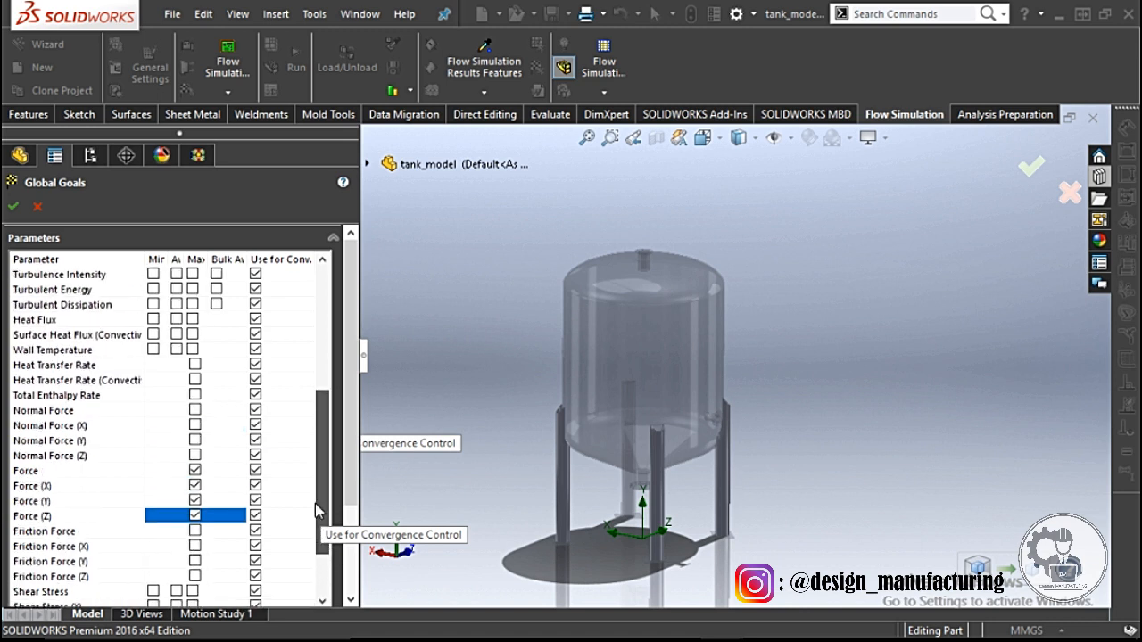
- Enable Normal Force with its X, Y and Z components, minimum and maximum Density (Fluid) and Mass (Fluid), and create the goals
left_click_drag(317, 414, 318, 403)
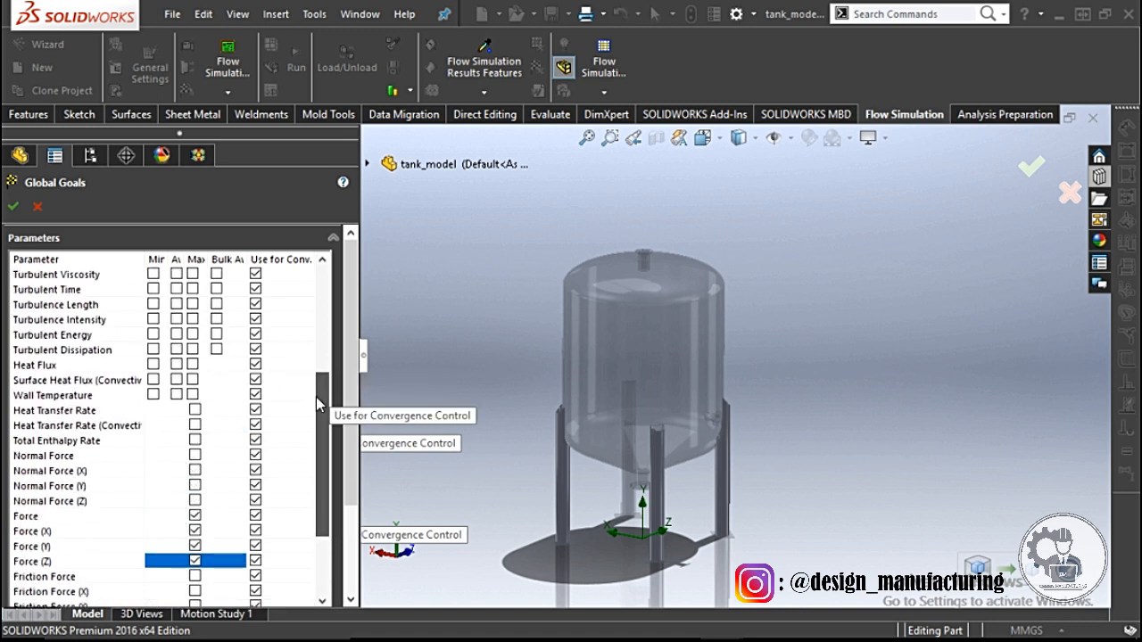
left_click(195, 455)
left_click(194, 470)
left_click(194, 485)
left_click(194, 500)
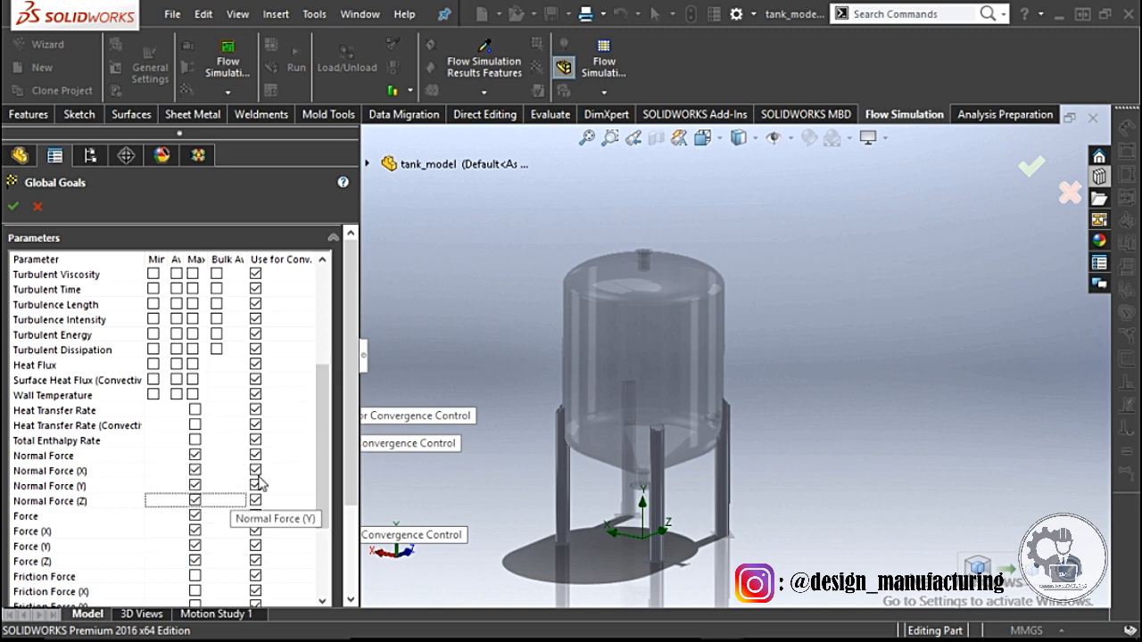
left_click_drag(323, 453, 326, 339)
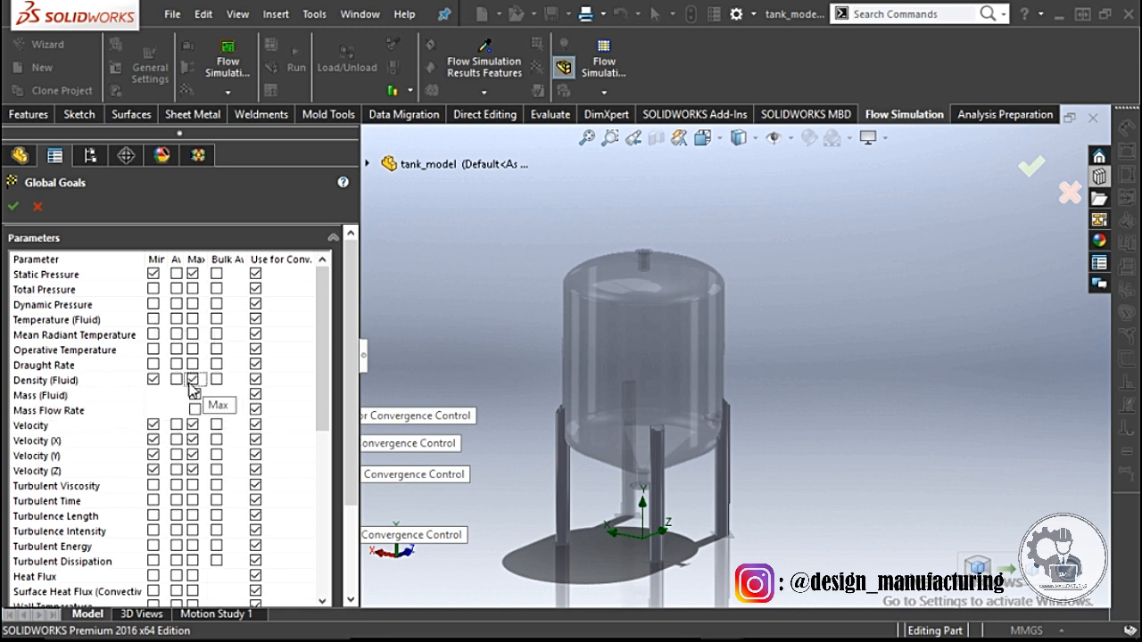
left_click(13, 207)
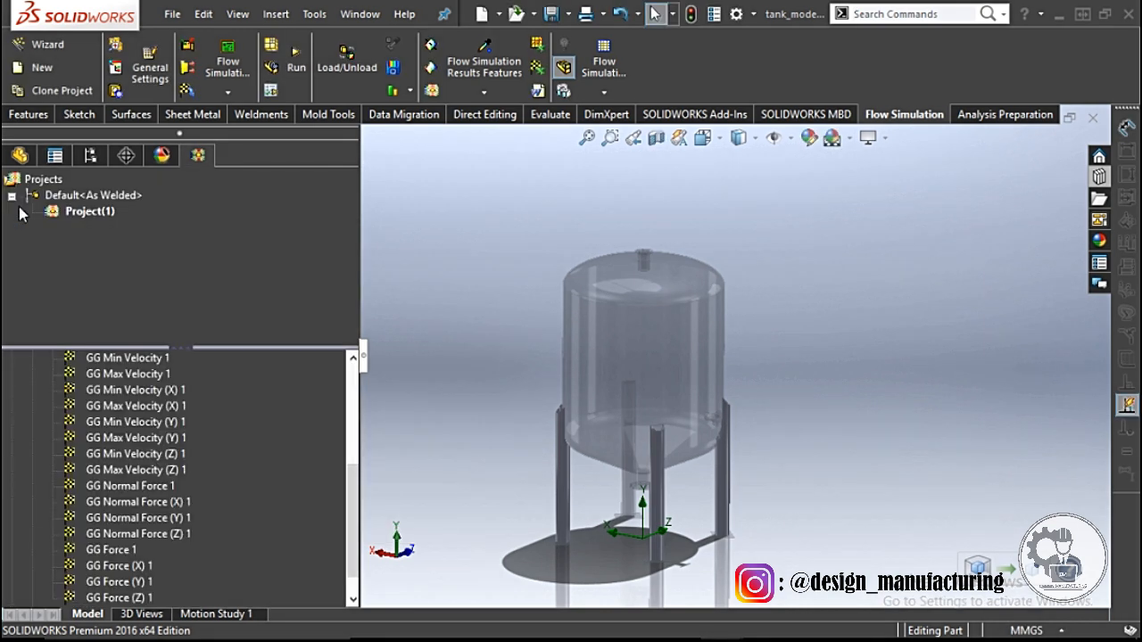
- Narrow the project tree pane and collapse its list of goals
left_click_drag(357, 400, 222, 401)
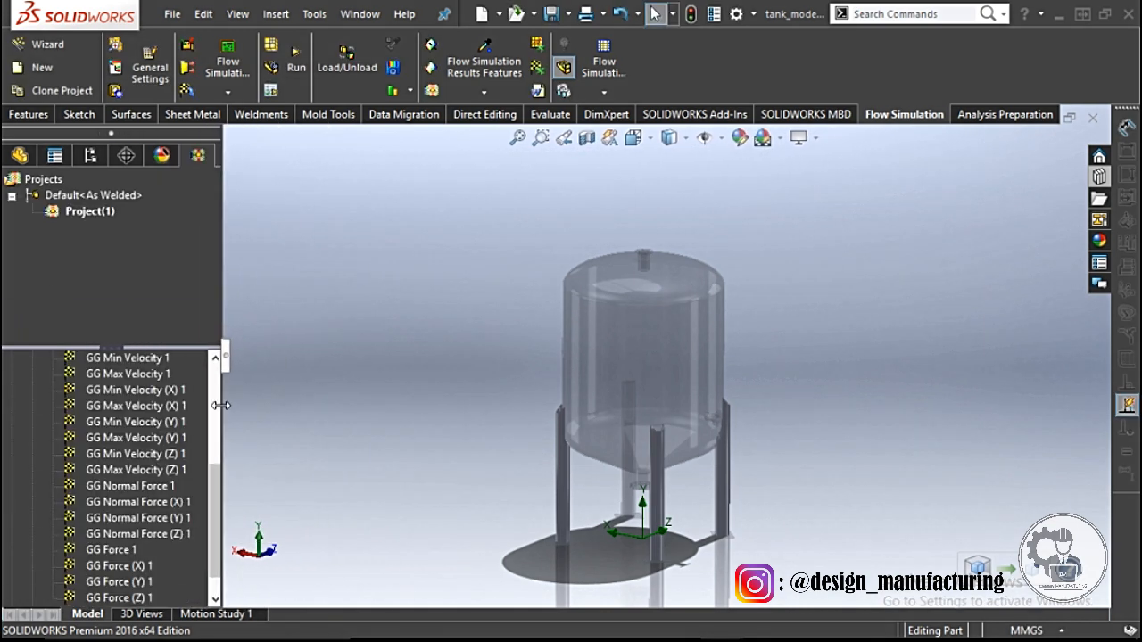
scroll(82, 423, "up", 5)
scroll(120, 522, "down", 5)
scroll(51, 494, "up", 4)
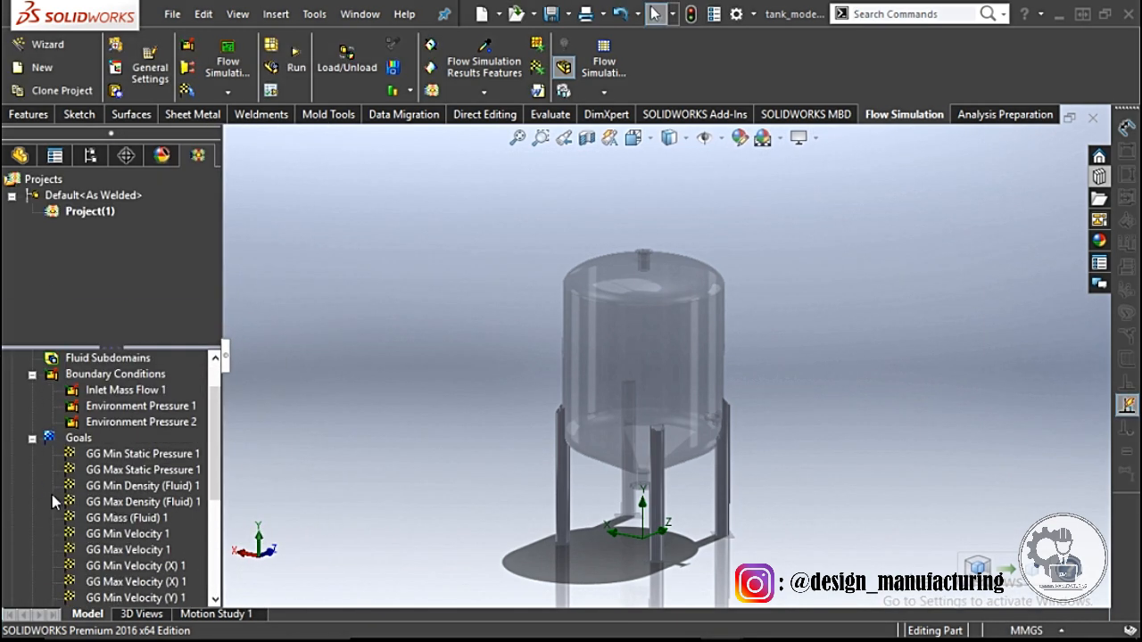
left_click(33, 438)
scroll(634, 359, "down", 2)
scroll(743, 337, "up", 2)
scroll(743, 337, "down", 2)
scroll(618, 529, "up", 1)
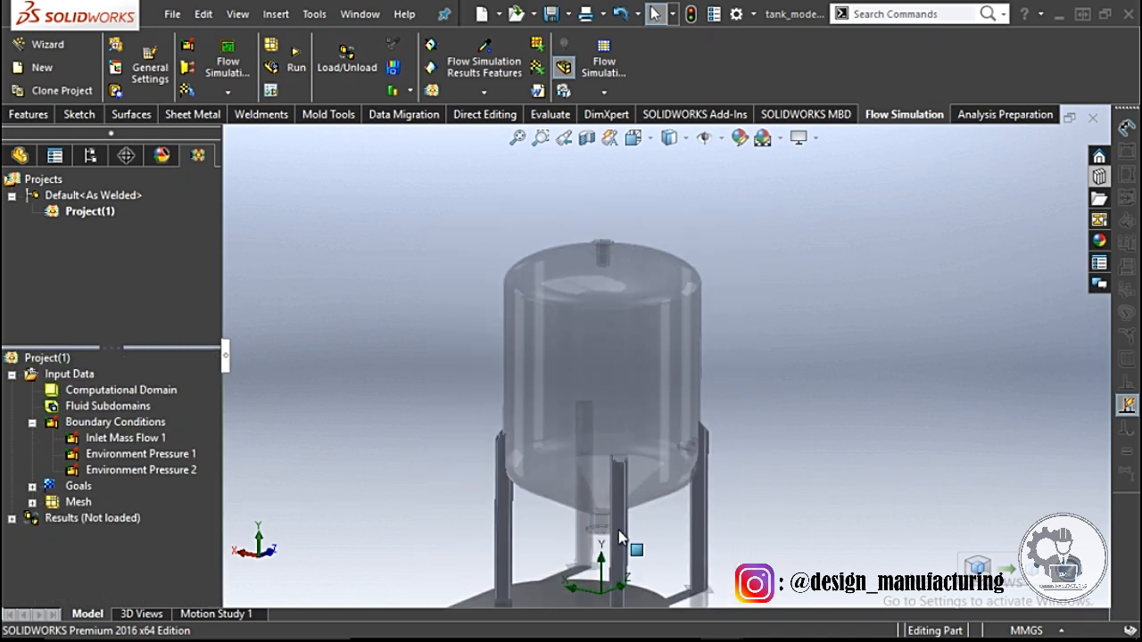
- Run a new calculation of the project on this computer, with loading of the results enabled
scroll(618, 530, "down", 1)
scroll(678, 344, "up", 3)
scroll(678, 344, "down", 2)
left_click(275, 67)
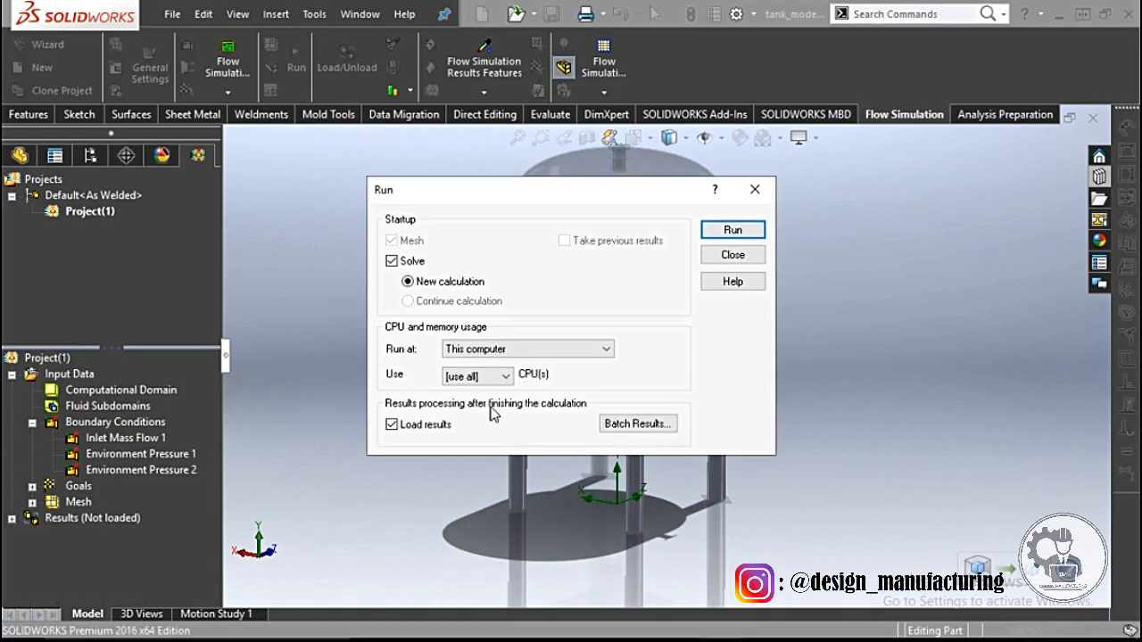
left_click(478, 375)
left_click(454, 439)
left_click(719, 232)
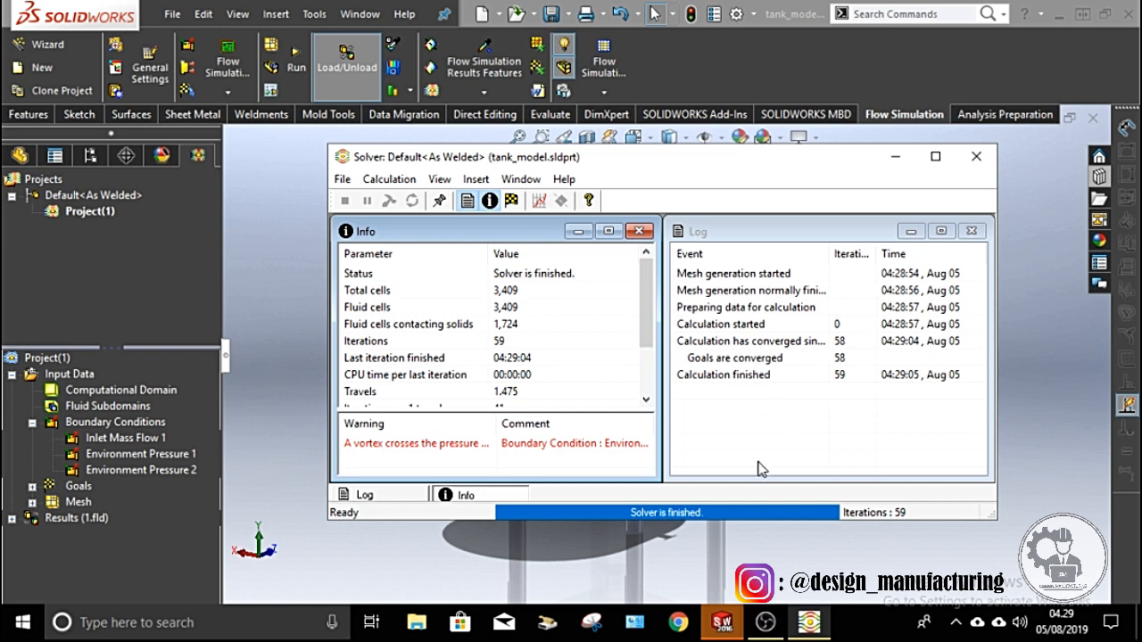
- Close the solver window once the calculation is finished and return to the tank model
left_click(979, 157)
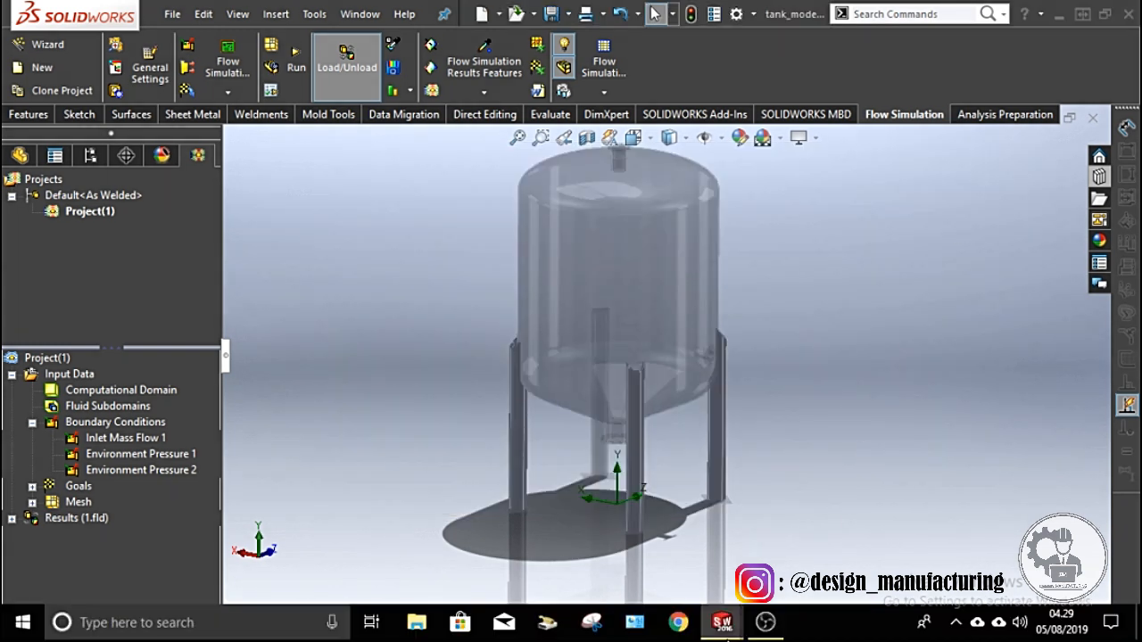
mouse_move(721, 621)
left_click(790, 538)
scroll(682, 348, "up", 2)
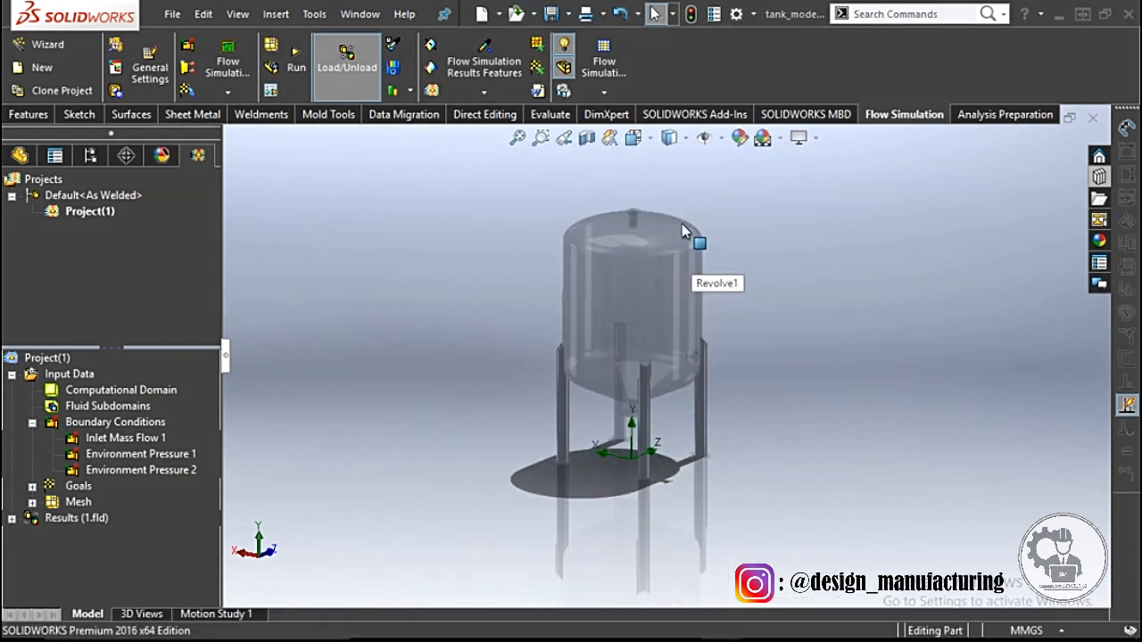
scroll(685, 232, "down", 2)
mouse_move(620, 393)
middle_mouse_down()
mouse_move(523, 354)
mouse_move(606, 379)
middle_mouse_up()
- Insert a flow trajectories plot from the results, keeping the reference-based starting point method
left_click(12, 519)
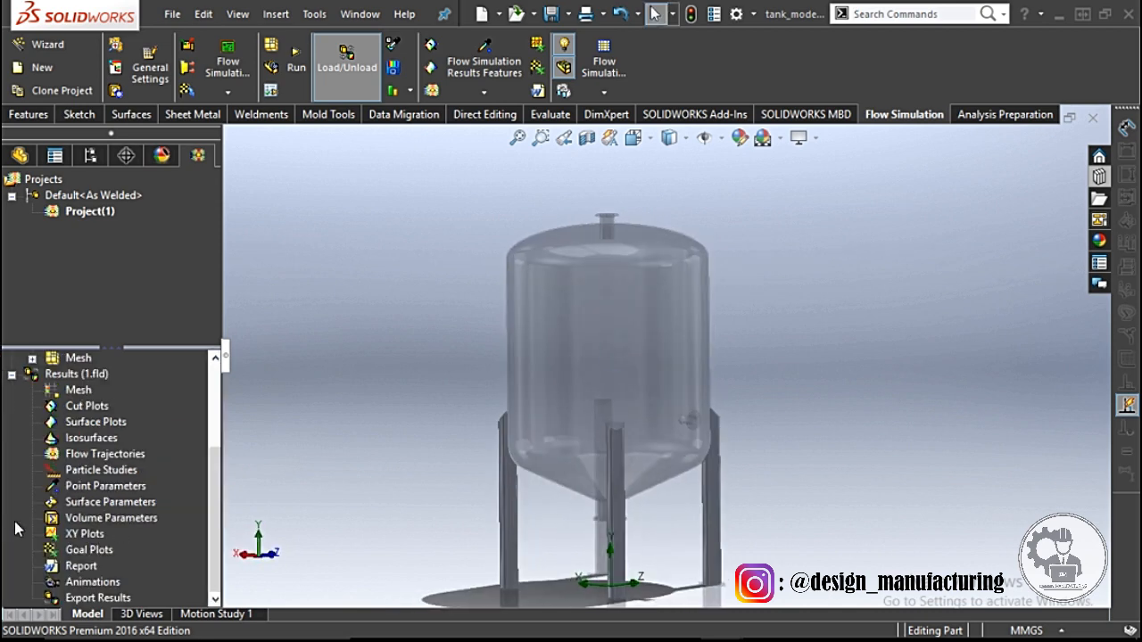
right_click(83, 459)
left_click(110, 469)
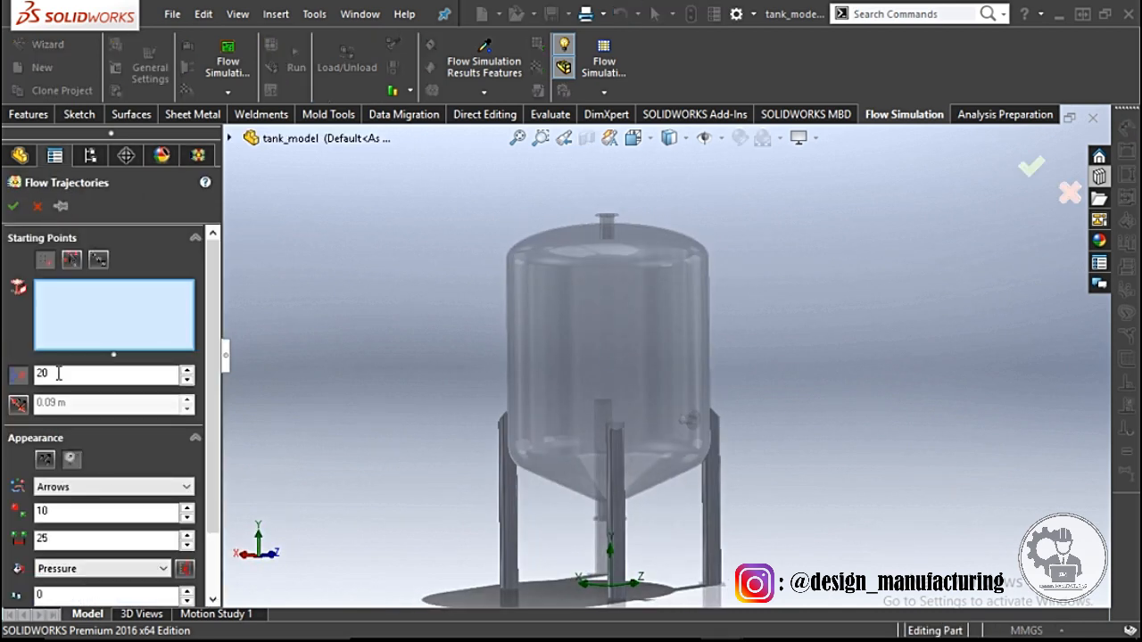
left_click(73, 268)
left_click(94, 265)
left_click(74, 265)
left_click(48, 265)
- Pick the inner face of the top nozzle's lid as the trajectories' starting face, with 20 starting points
scroll(616, 210, "down", 8)
right_click(567, 361)
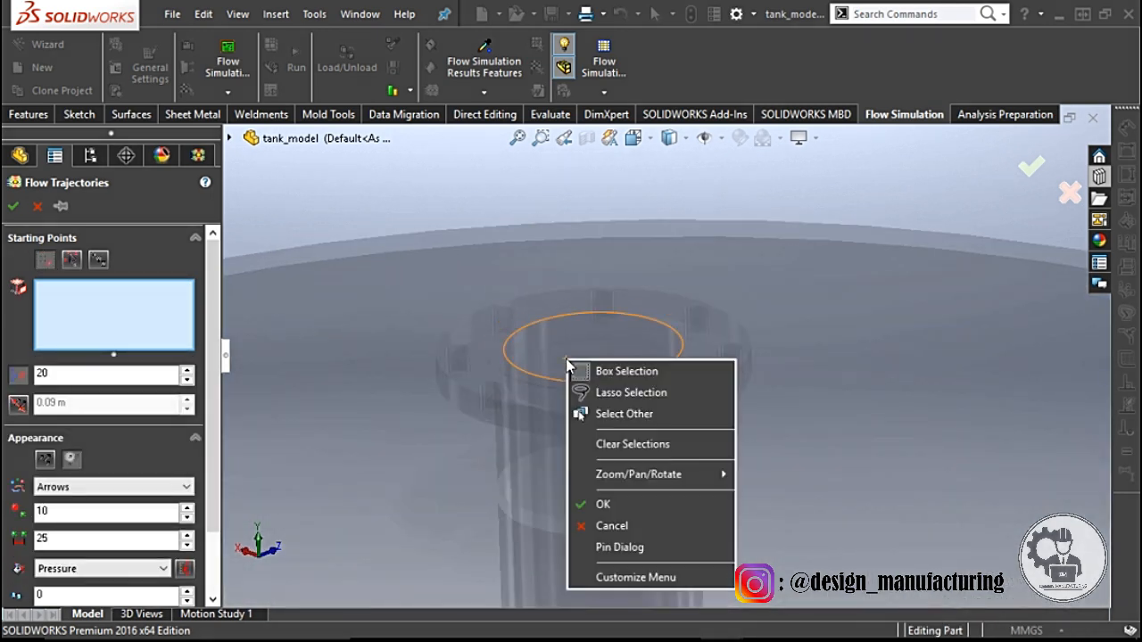
left_click(598, 413)
left_click(588, 362)
scroll(196, 401, "down", 3)
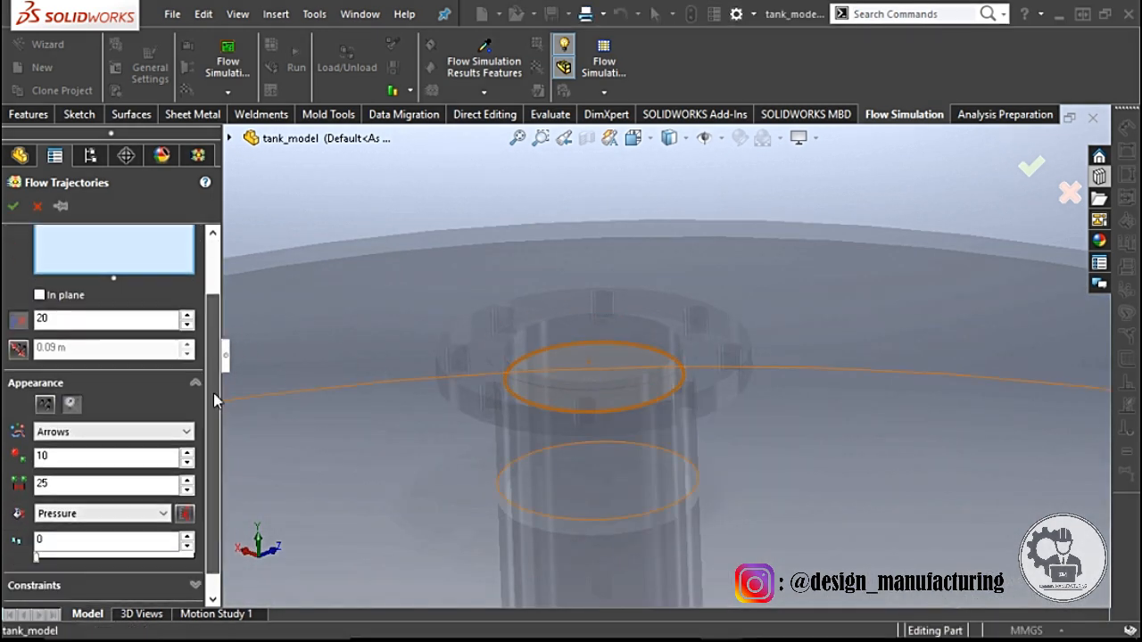
- Try pipes, return the trajectories to arrows coloured by pressure, and create the plot
left_click(178, 409)
left_click(173, 426)
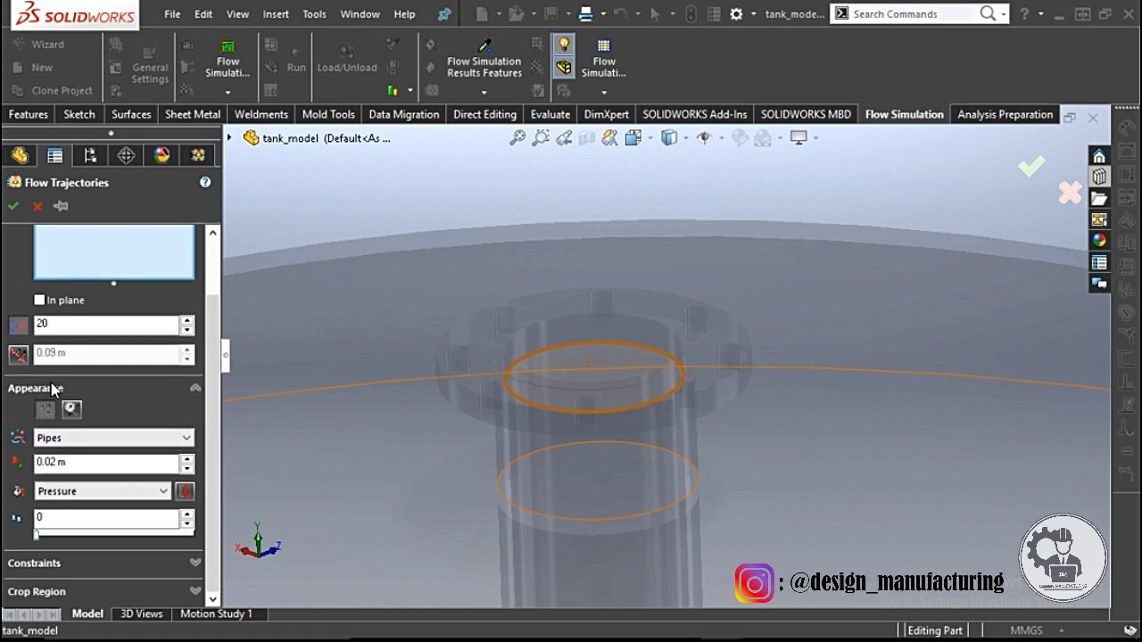
left_click(76, 410)
left_click(74, 492)
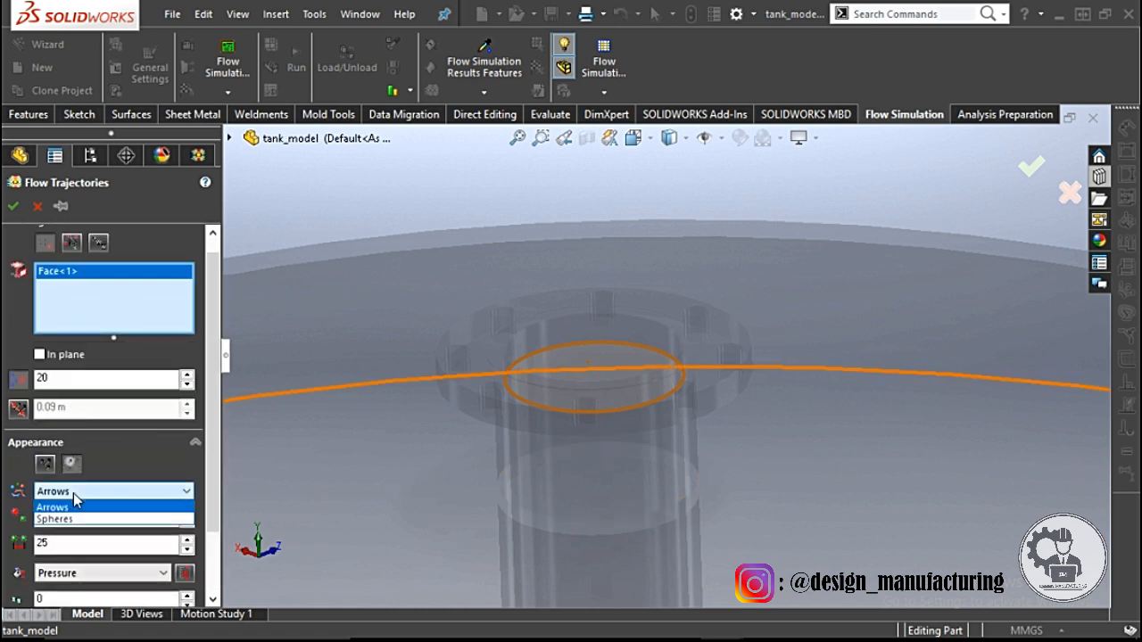
left_click(76, 507)
scroll(207, 502, "down", 2)
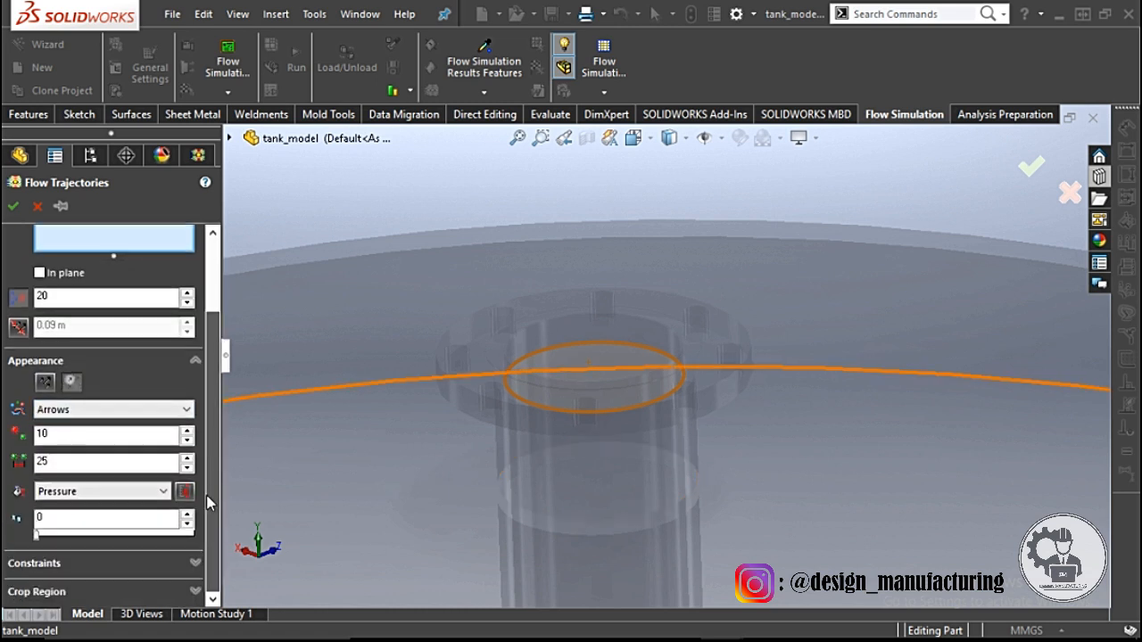
left_click(160, 492)
left_click(159, 494)
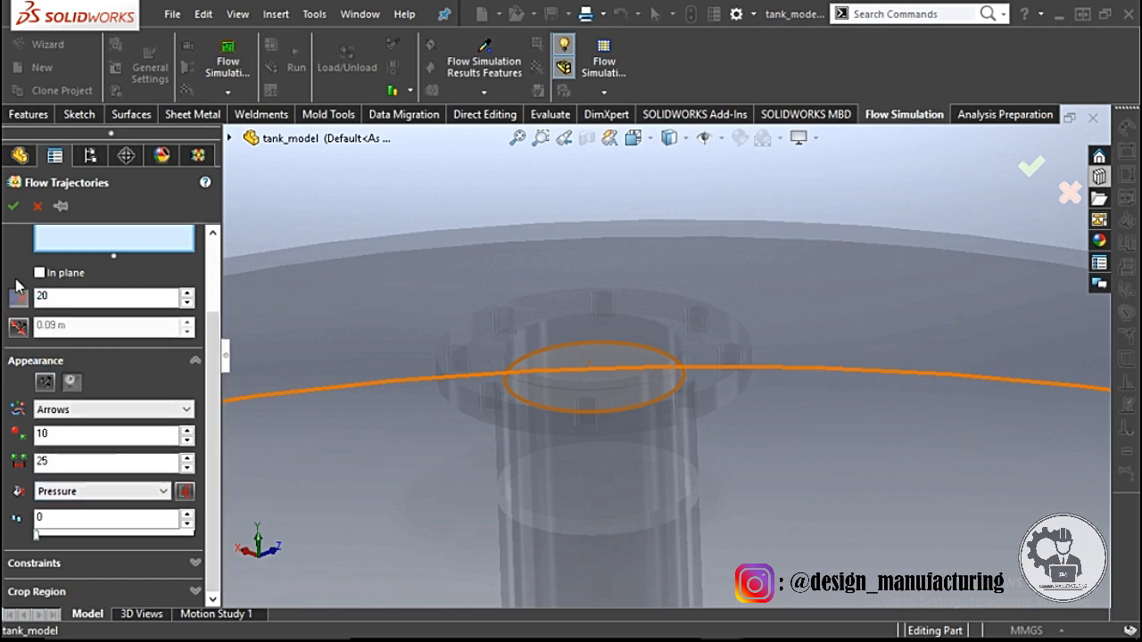
left_click(13, 208)
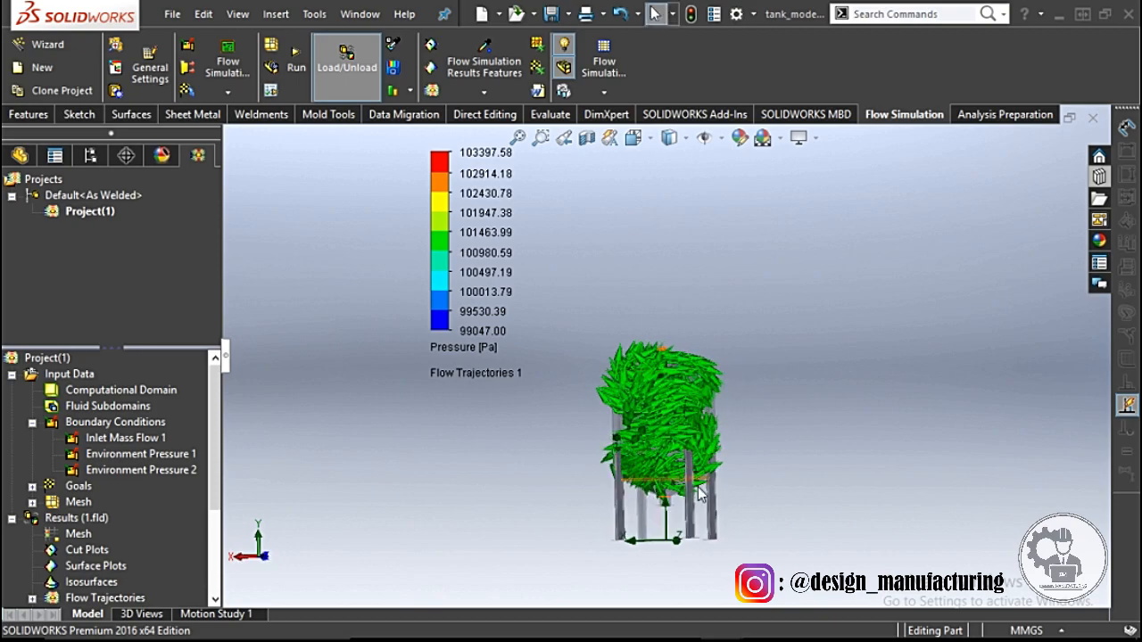
- Play the animation of the flow trajectories inside the tank
scroll(699, 495, "down", 5)
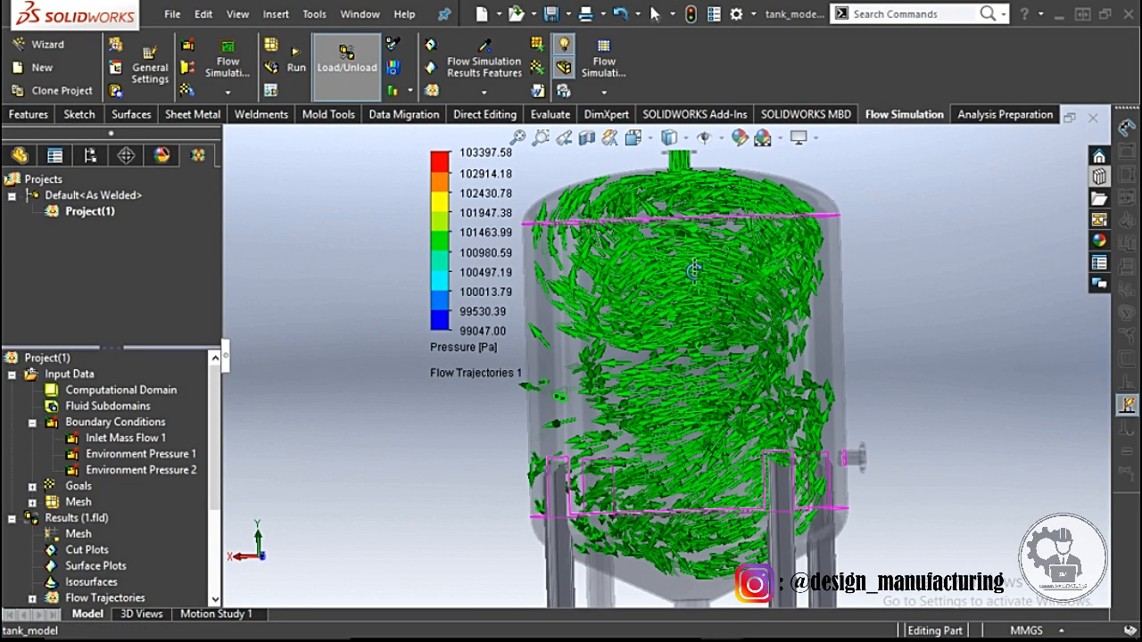
scroll(106, 555, "down", 1)
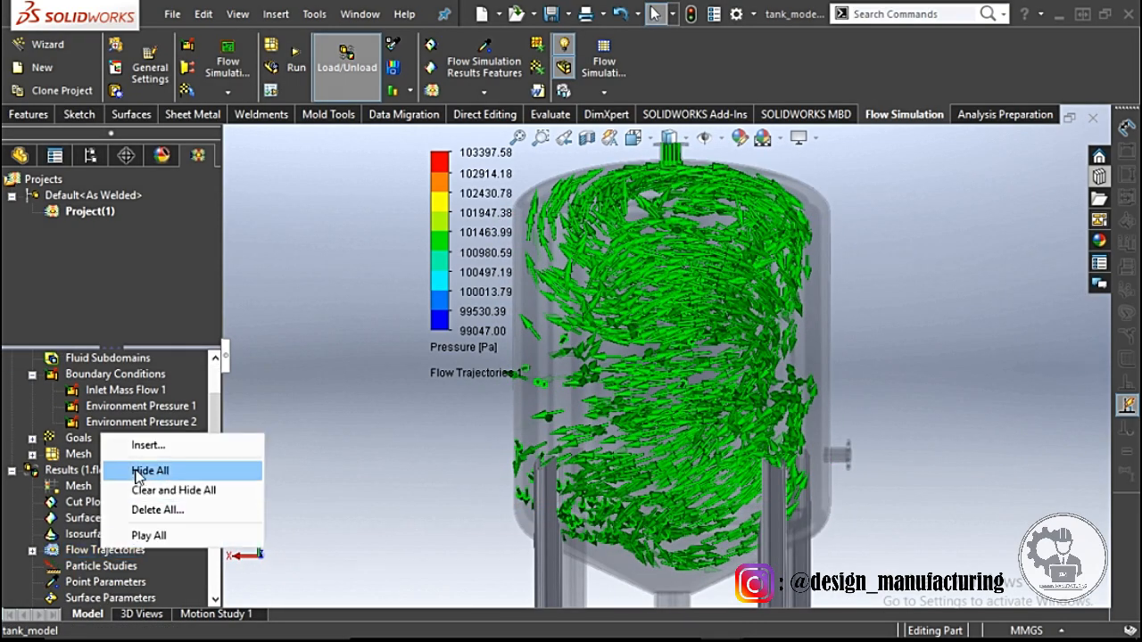
left_click(32, 550)
right_click(93, 566)
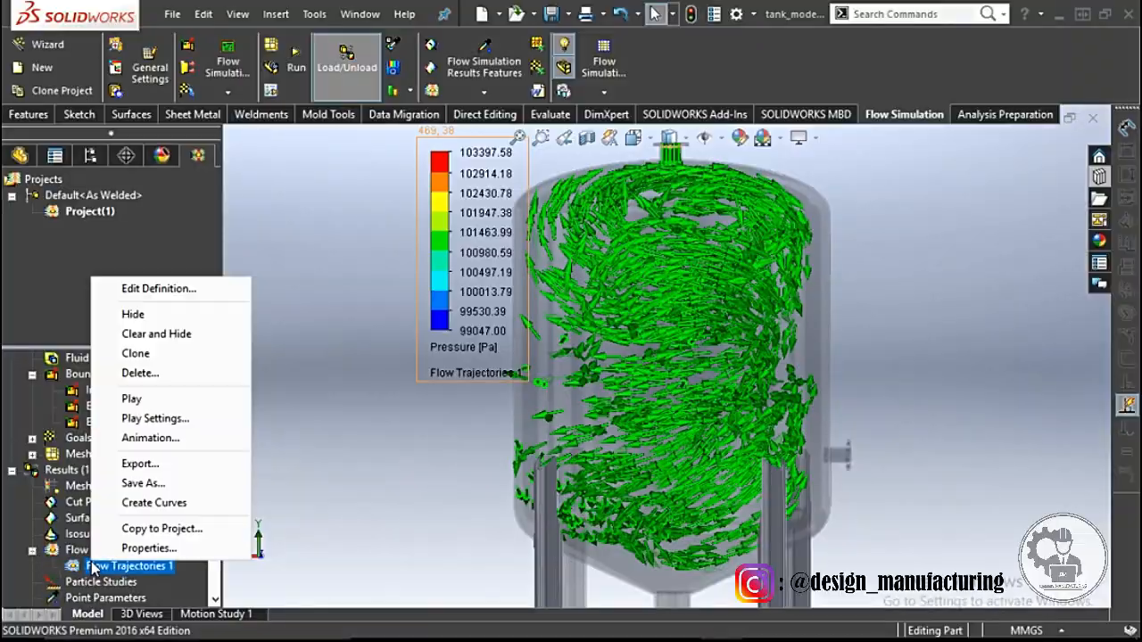
left_click(134, 399)
- Look closely at the flow through the inlet nozzle and move the pressure legend farther away from it
scroll(767, 410, "up", 2)
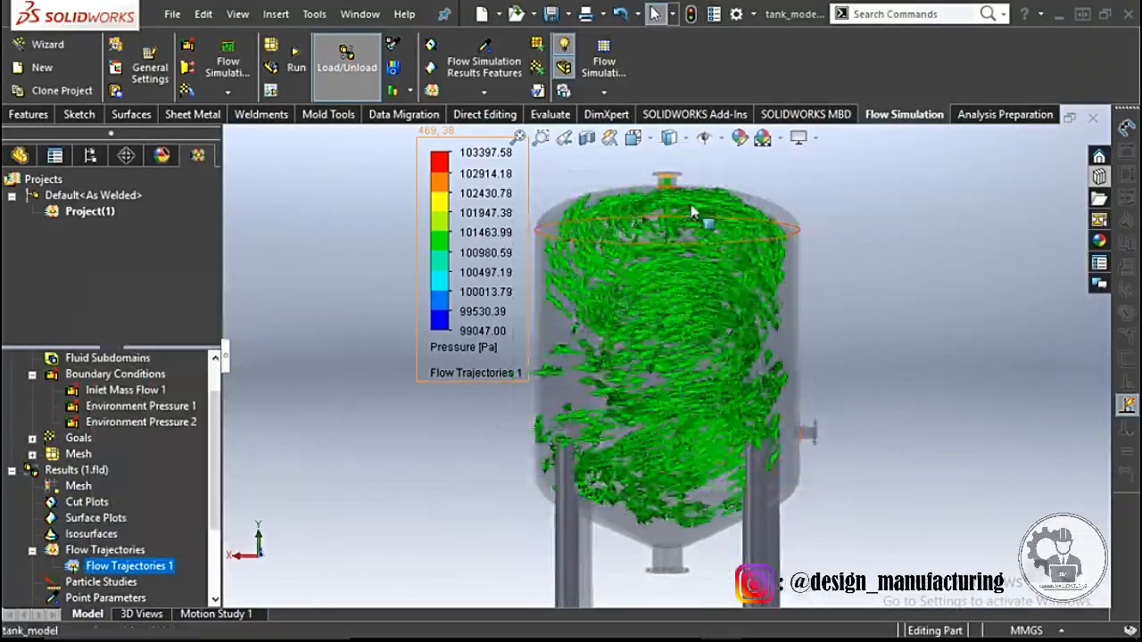
scroll(678, 223, "down", 6)
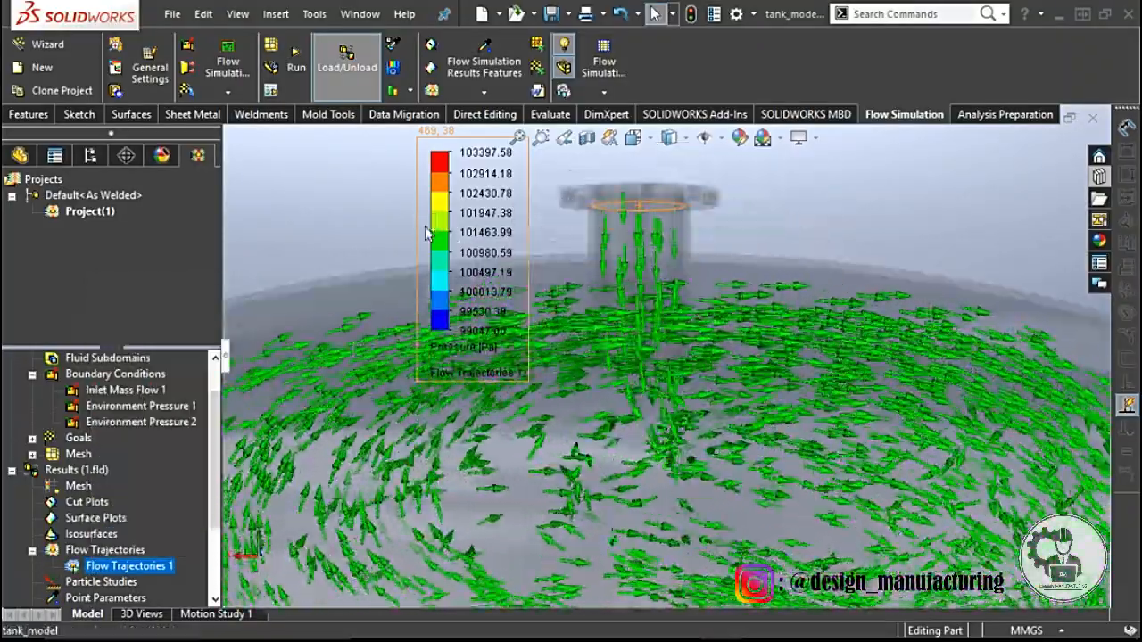
left_click_drag(427, 232, 277, 256)
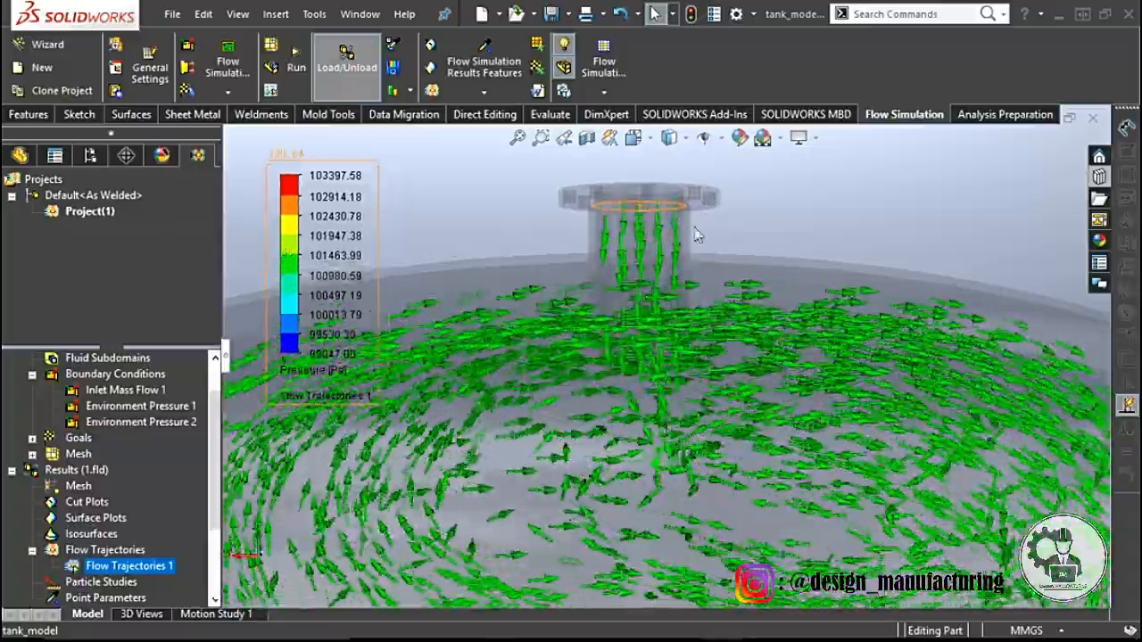
- Open the definition of Flow Trajectories 1 for editing
scroll(682, 268, "up", 6)
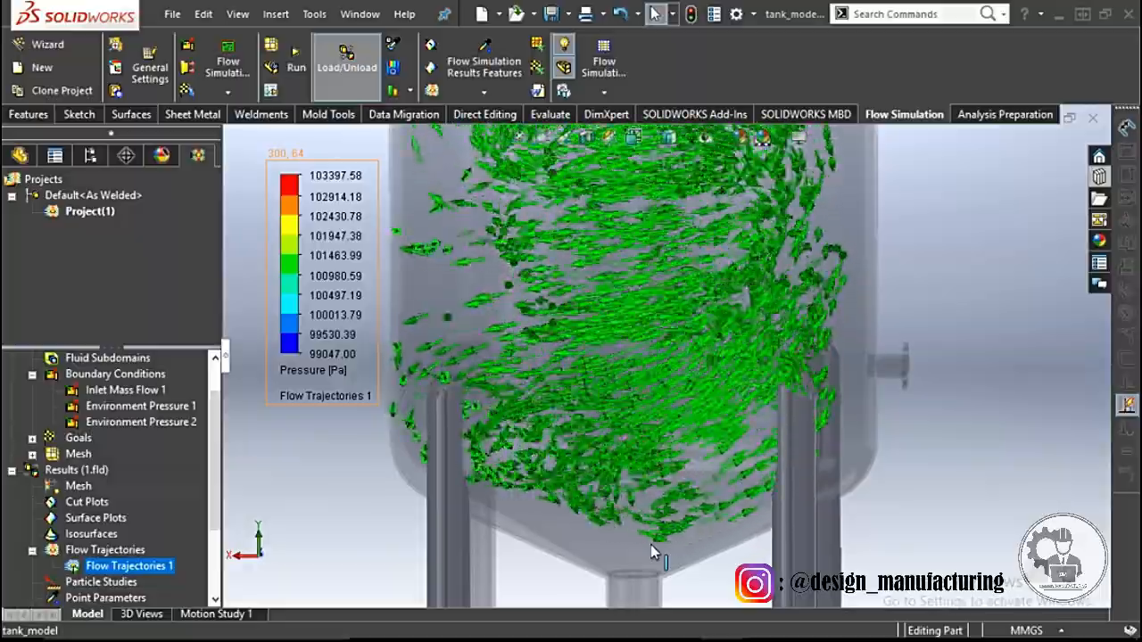
right_click(100, 550)
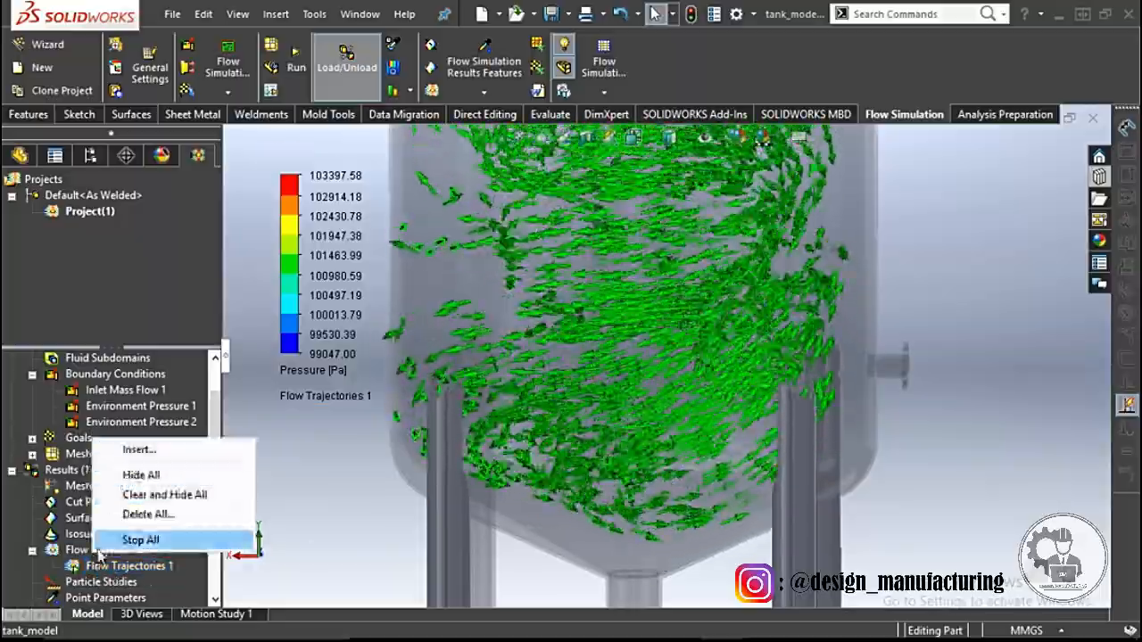
right_click(125, 566)
left_click(152, 295)
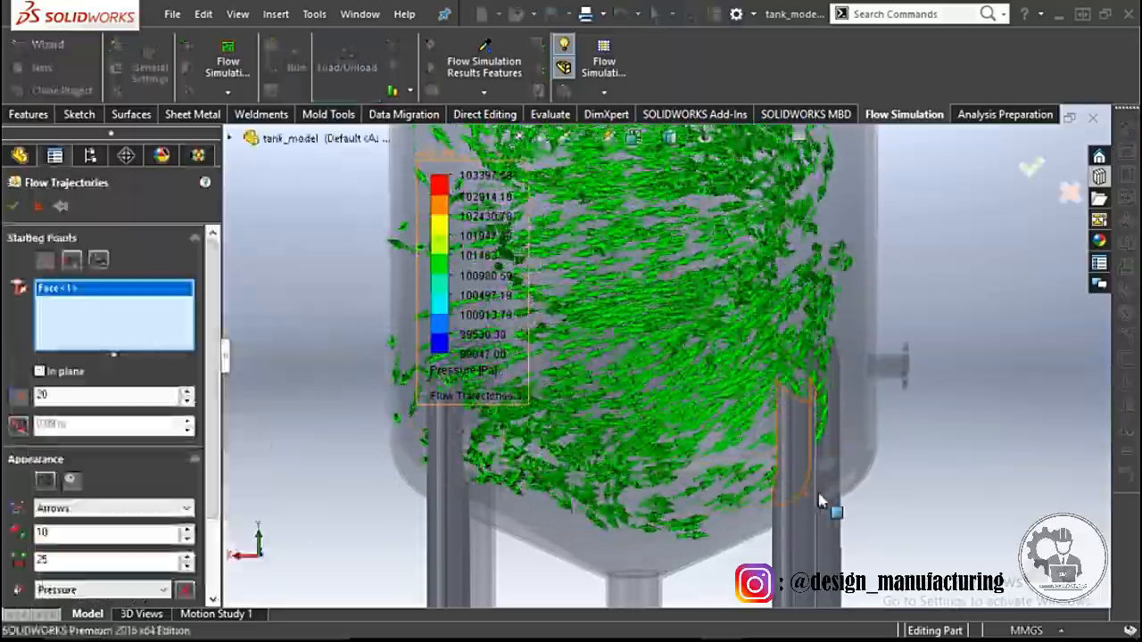
scroll(821, 501, "up", 2)
scroll(732, 446, "down", 8)
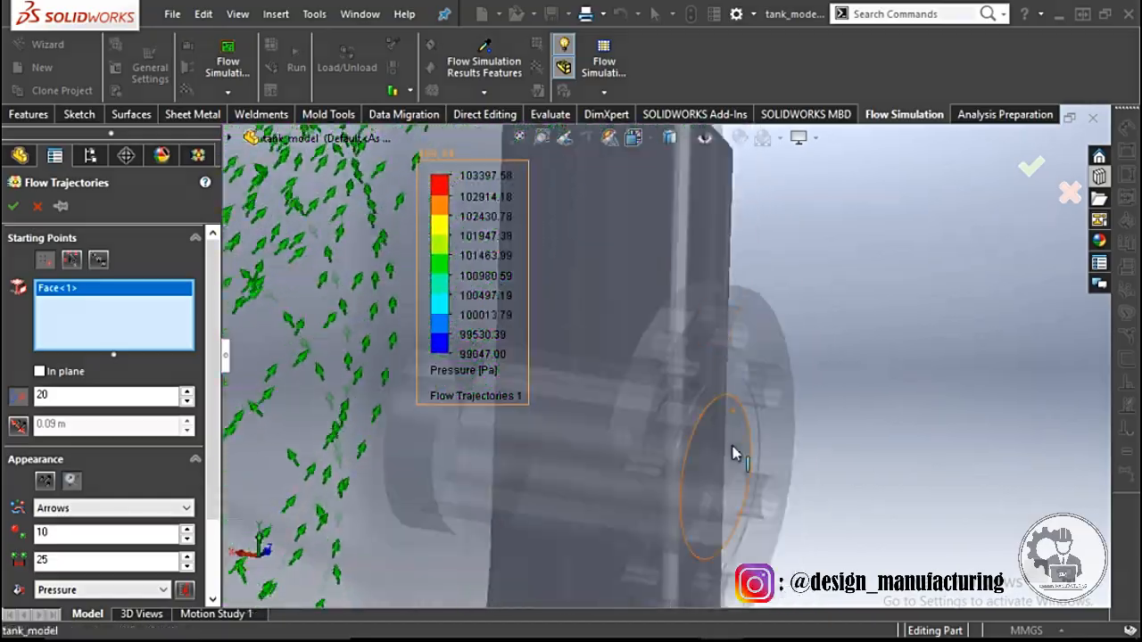
right_click(730, 453)
left_click(785, 274)
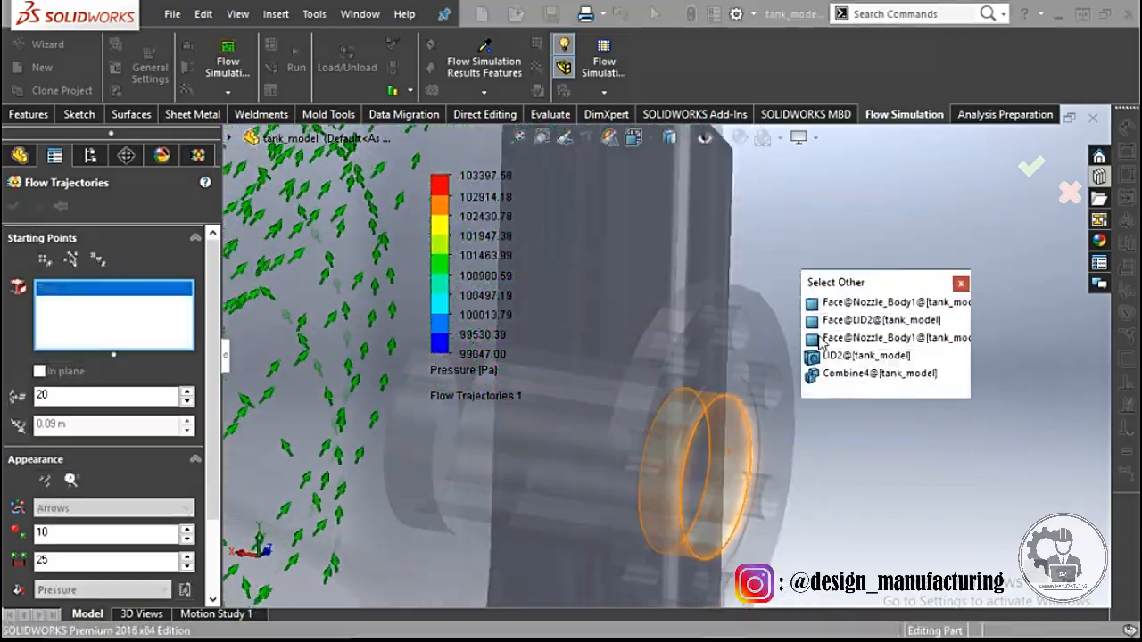
left_click(861, 355)
middle_click_drag(921, 495, 737, 375)
scroll(381, 473, "down", 3)
right_click(82, 304)
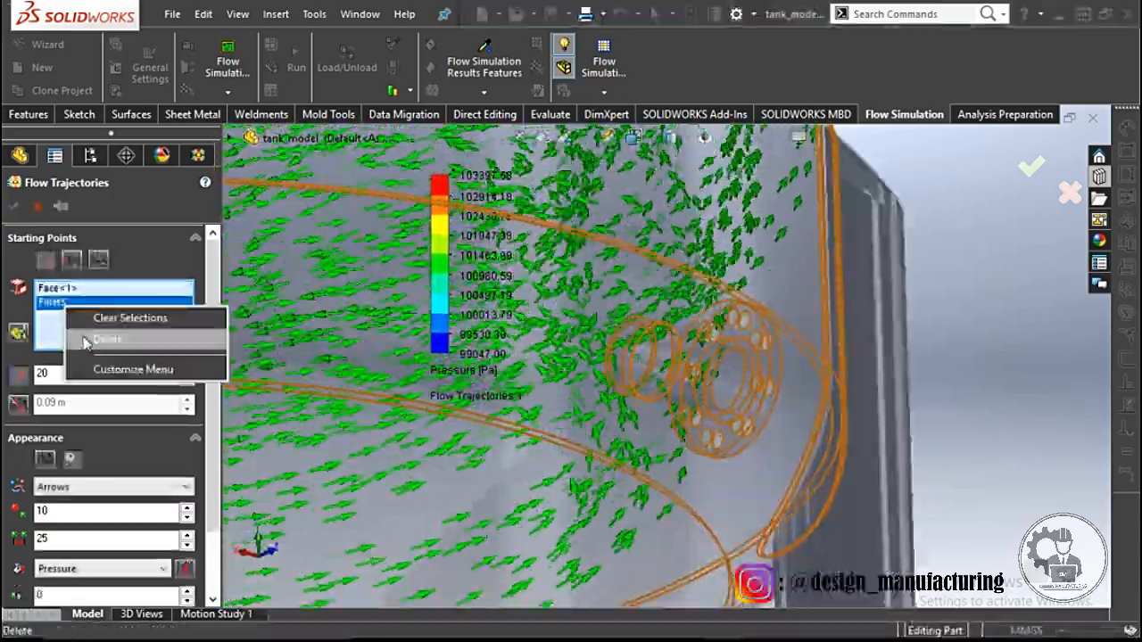
left_click(112, 341)
- Add the inner face of the side nozzle's lid as a second starting face and update the trajectories
right_click(737, 375)
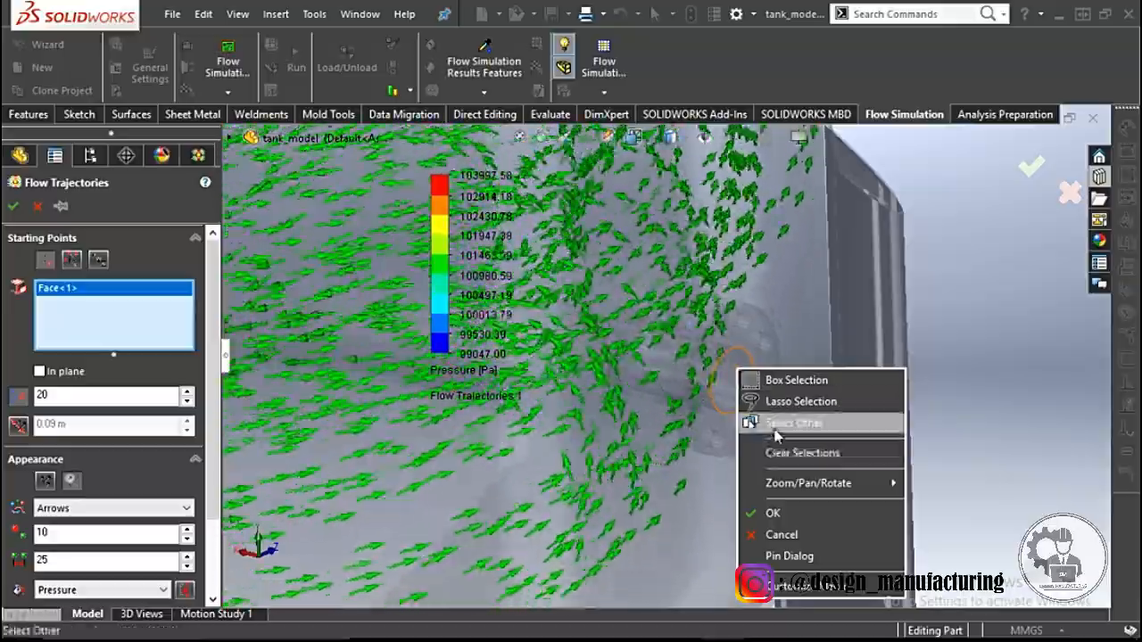
left_click(776, 421)
scroll(727, 391, "up", 2)
left_click(727, 391)
middle_click_drag(726, 390, 838, 380)
scroll(837, 380, "down", 2)
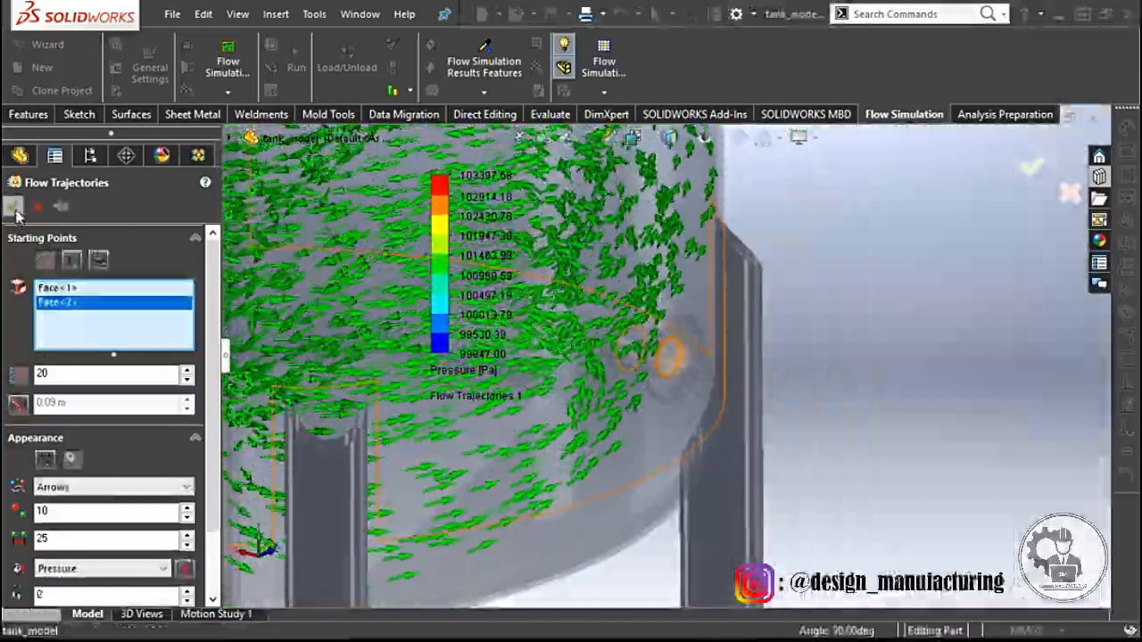
left_click(13, 207)
- Examine the arrows and pressure colours in the side nozzle, around the bottom nozzle and throughout the tank
scroll(650, 362, "up", 5)
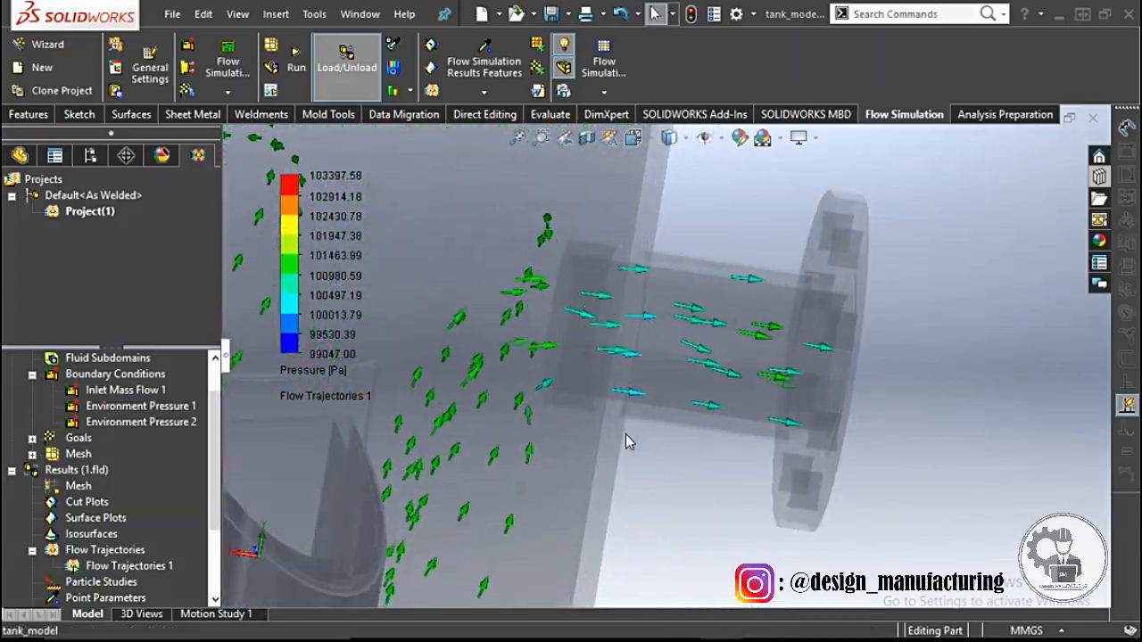
scroll(627, 435, "down", 5)
scroll(629, 437, "up", 4)
middle_click_drag(629, 437, 575, 406)
scroll(573, 402, "down", 6)
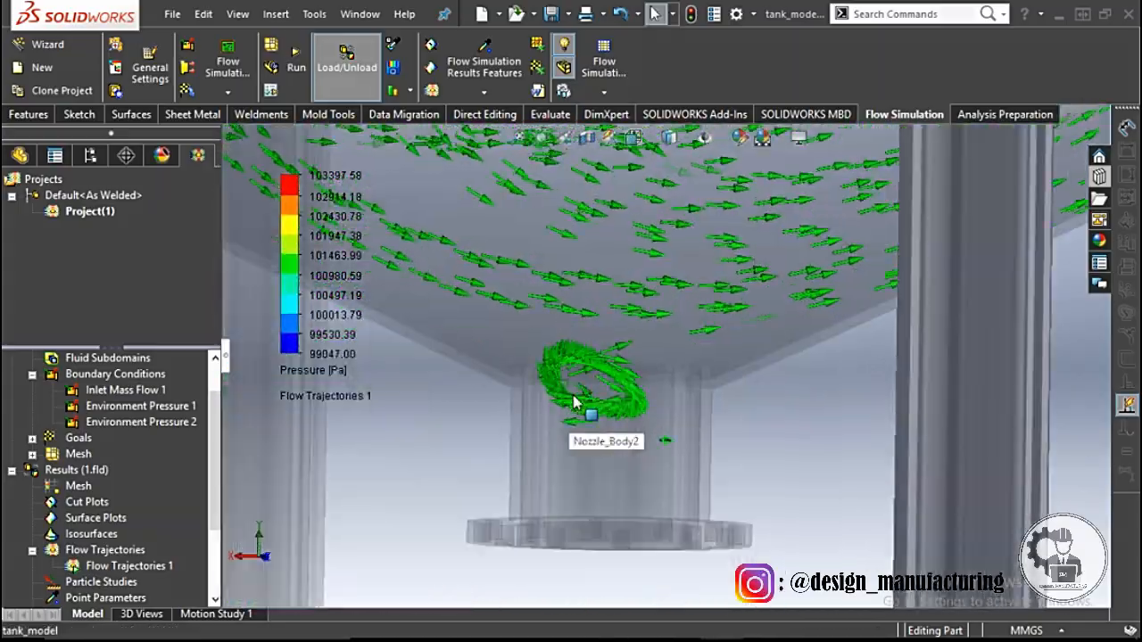
scroll(571, 401, "down", 4)
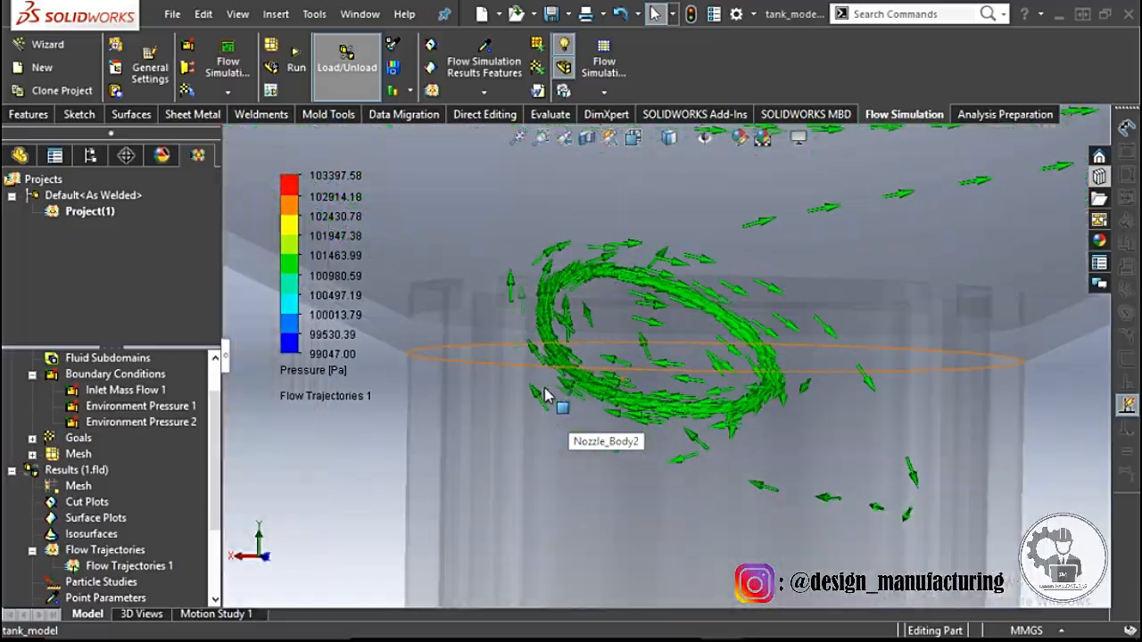
scroll(749, 430, "up", 6)
scroll(668, 308, "down", 4)
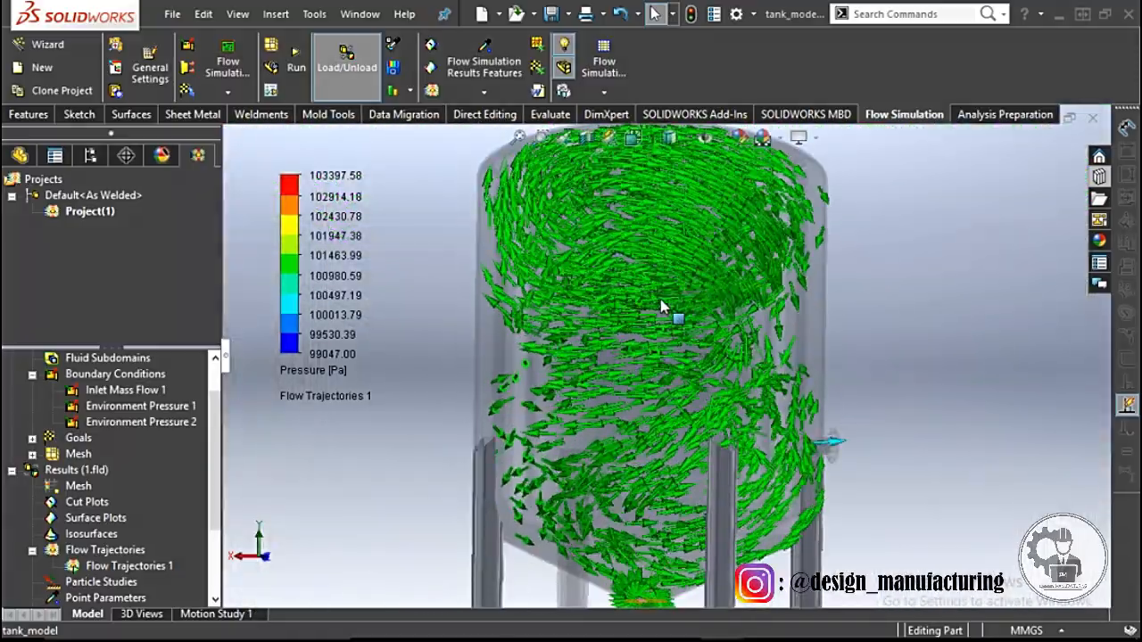
- Add the inner face of the bottom nozzle's lid as a third starting face of Flow Trajectories 1 and update the plot
right_click(100, 566)
left_click(147, 288)
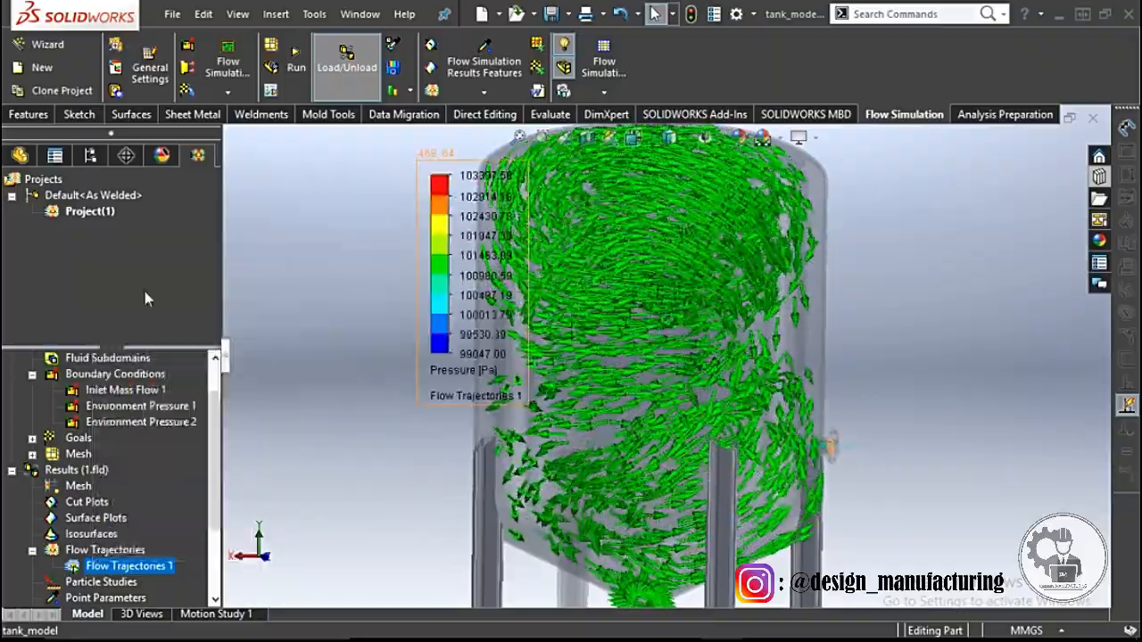
middle_click_drag(591, 534, 611, 473)
scroll(674, 523, "down", 8)
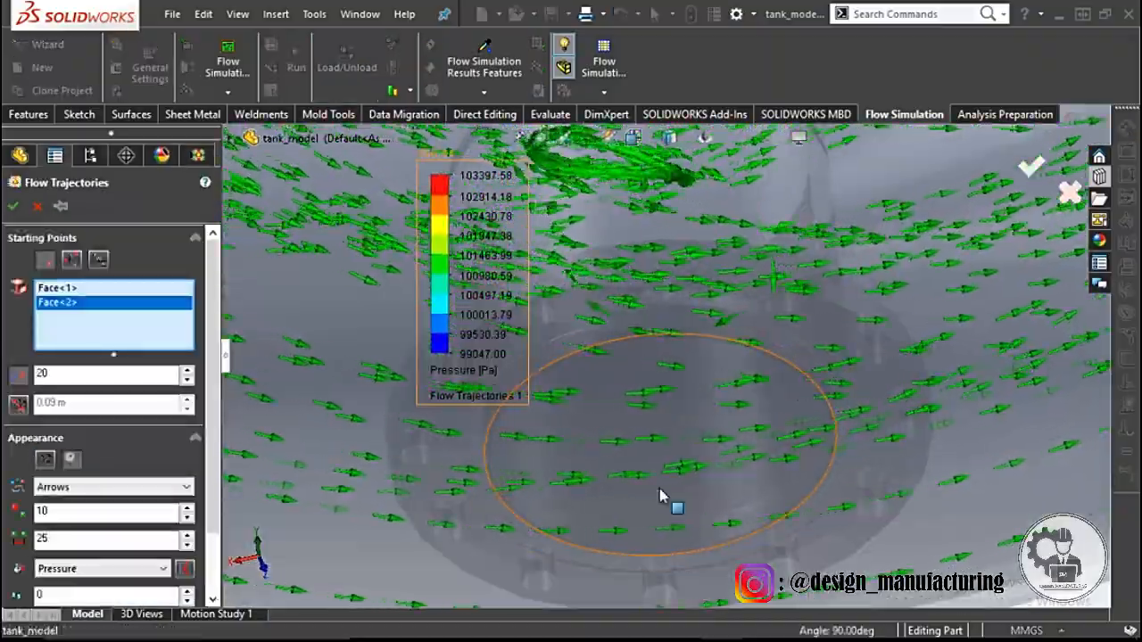
right_click(659, 488)
left_click(669, 311)
left_click(667, 453)
middle_click_drag(667, 453, 680, 589)
left_click(13, 206)
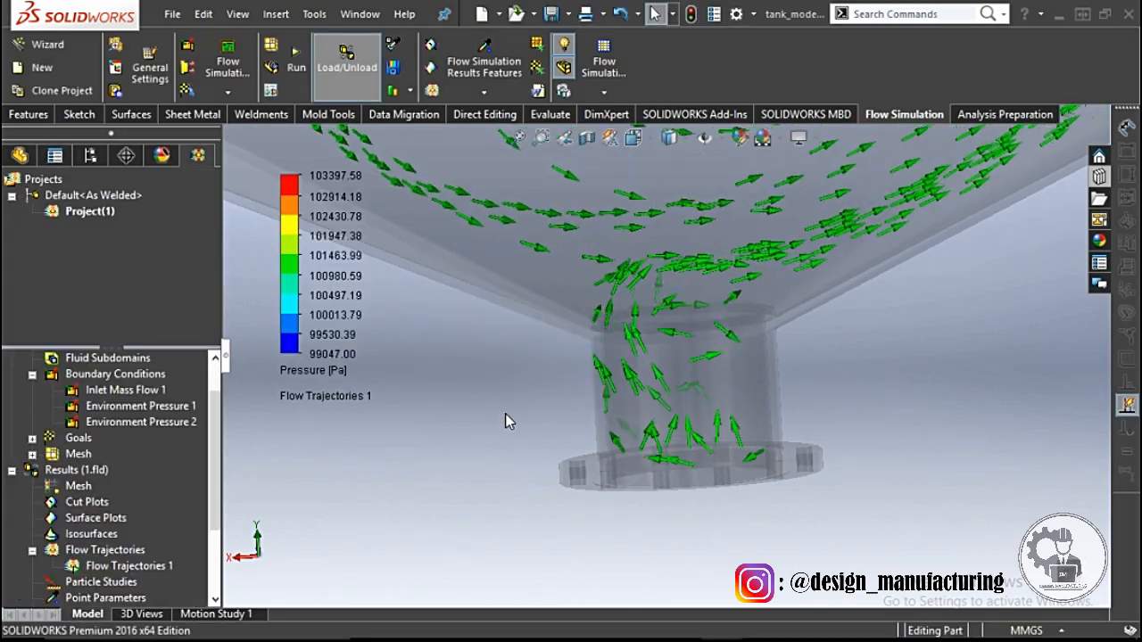
- Examine the direction and pressure colour of the trajectories passing through the bottom nozzle
middle_click_drag(565, 435, 687, 493)
scroll(672, 522, "up", 9)
scroll(657, 344, "down", 4)
scroll(658, 348, "down", 5)
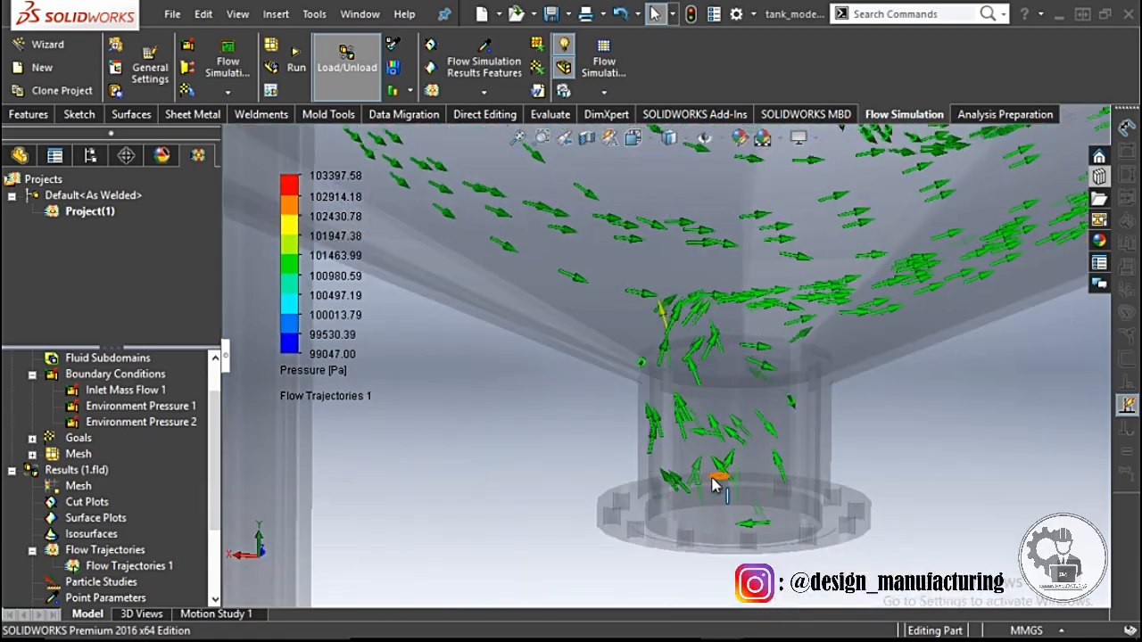
middle_click_drag(713, 487, 621, 501)
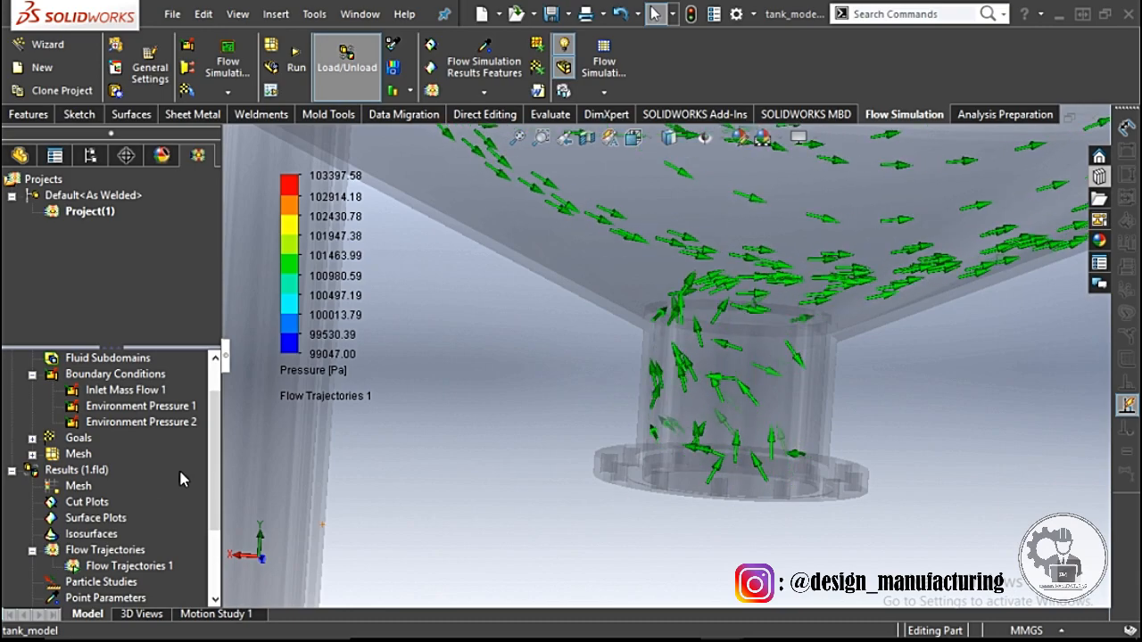
- Remove the bottom and side nozzle lid faces from the starting points of Flow Trajectories 1 and update the plot
right_click(128, 568)
left_click(183, 288)
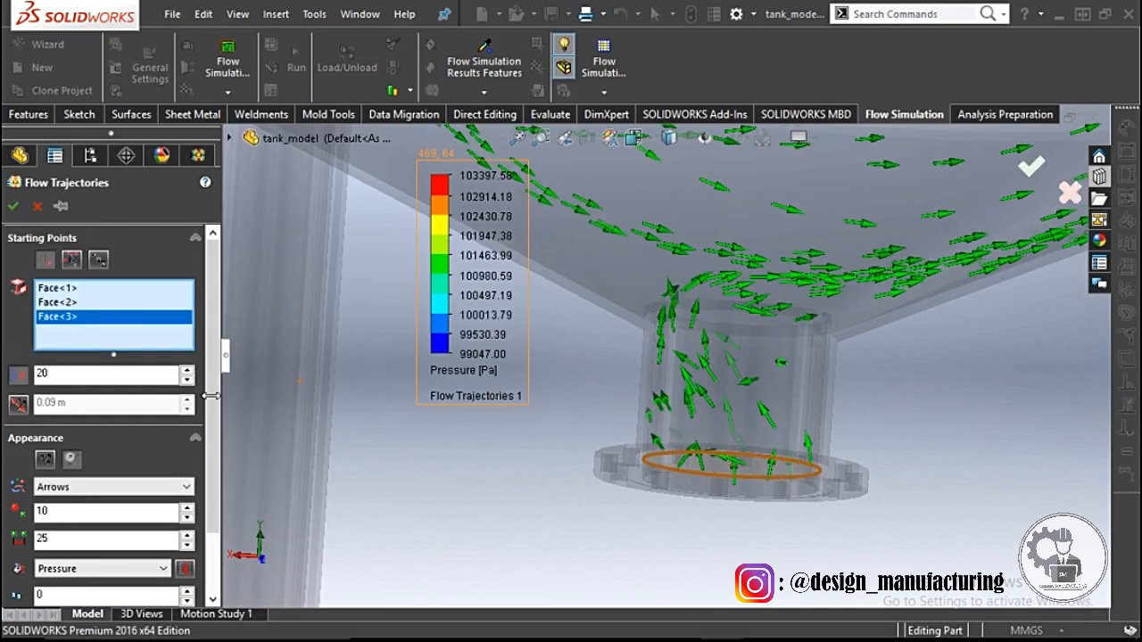
right_click(39, 317)
left_click(79, 354)
right_click(61, 305)
left_click(86, 340)
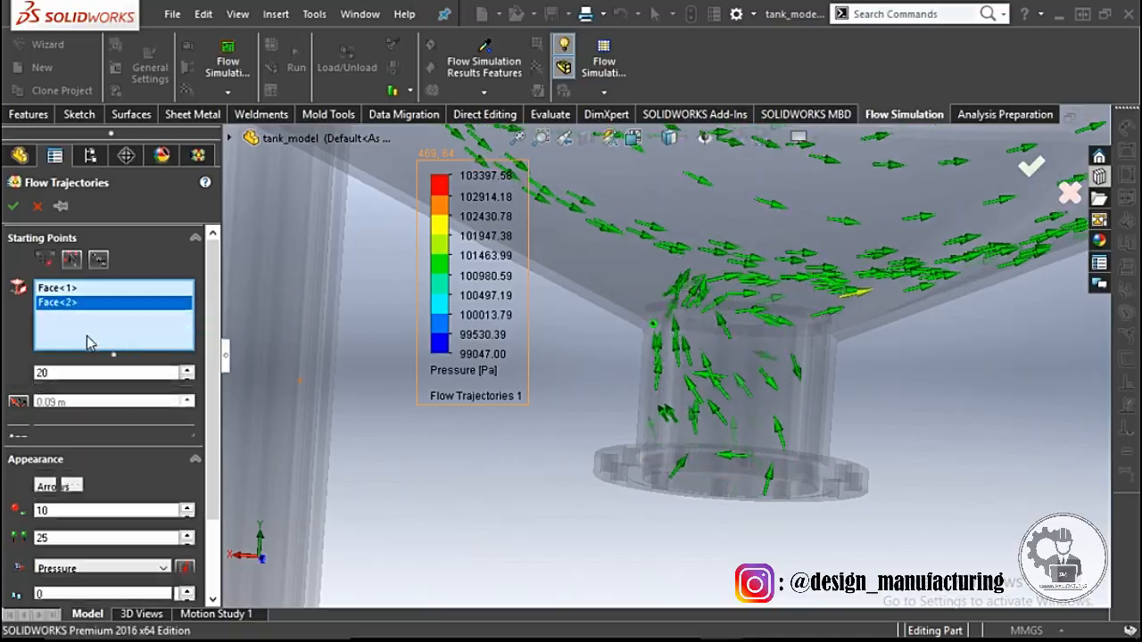
left_click(14, 208)
scroll(580, 428, "up", 5)
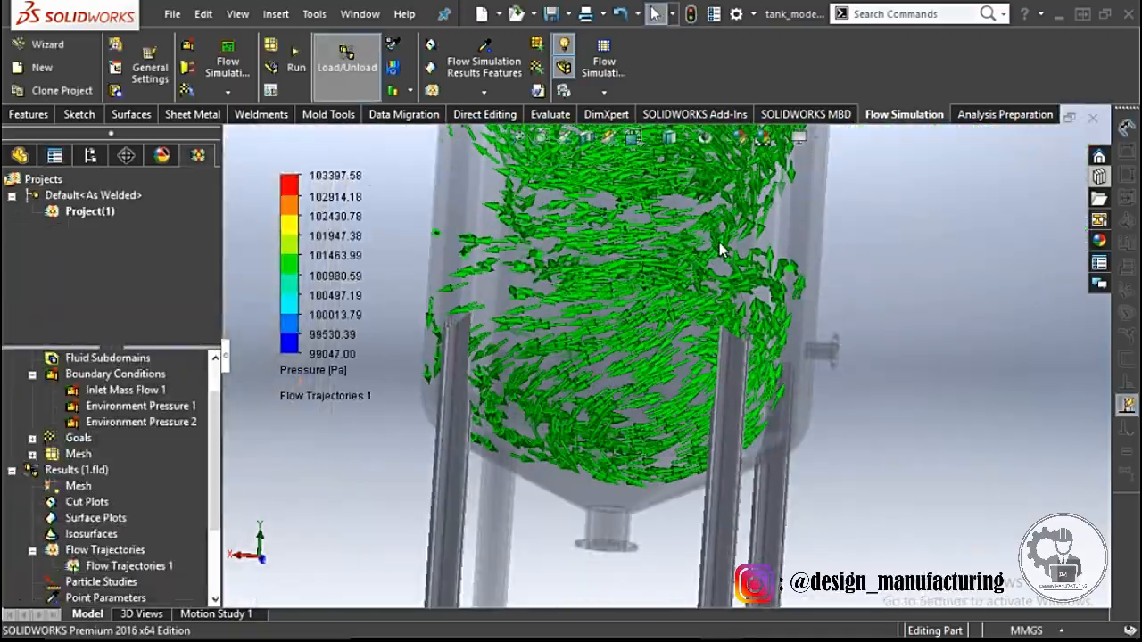
- Add only the bottom nozzle lid's inner face as a second starting face beside the inlet face and update the trajectories
right_click(104, 570)
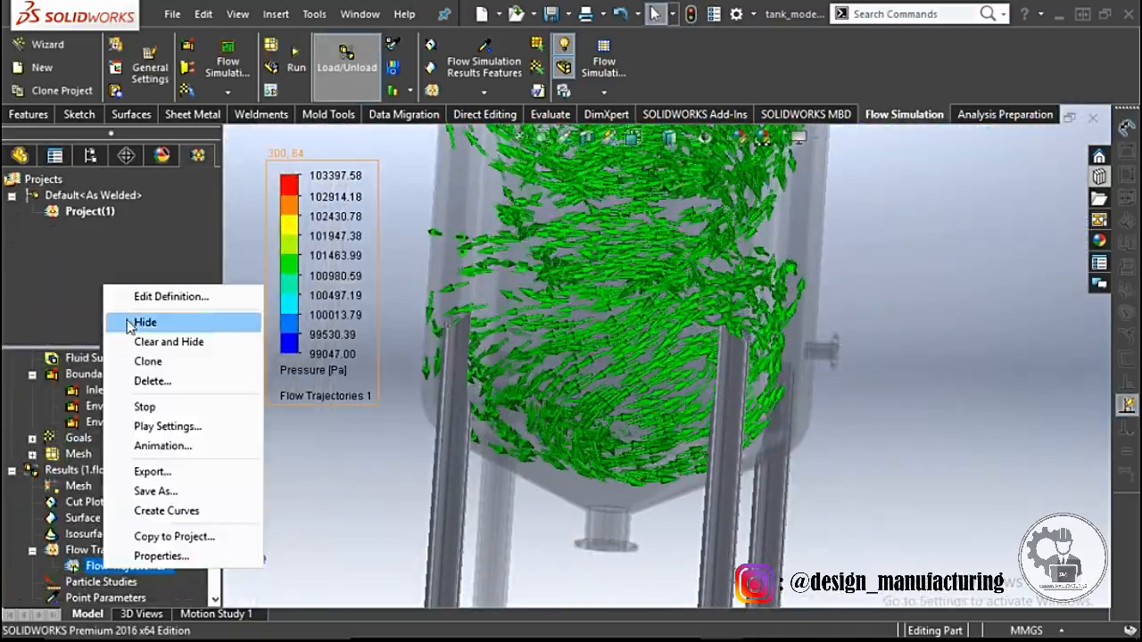
left_click(146, 297)
scroll(618, 445, "down", 6)
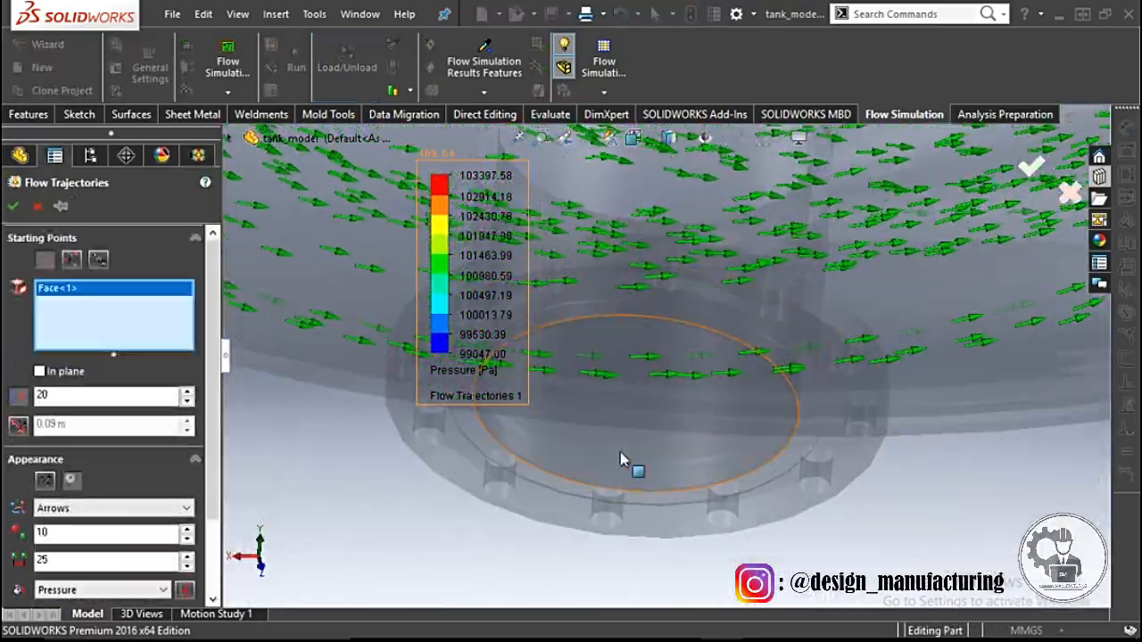
right_click(619, 445)
left_click(669, 271)
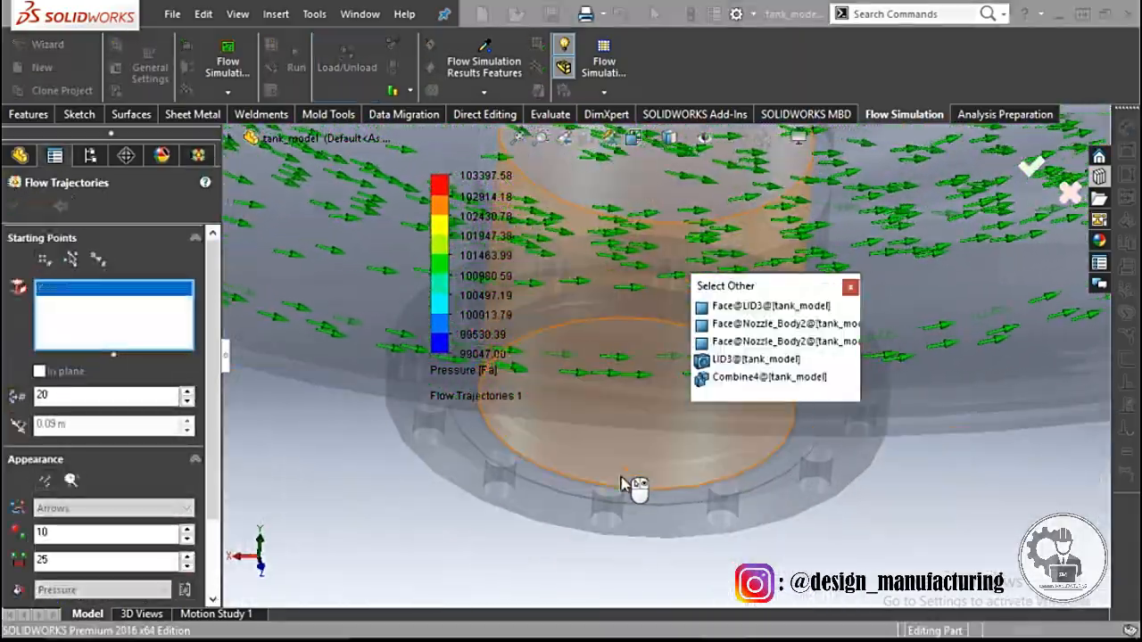
left_click(619, 442)
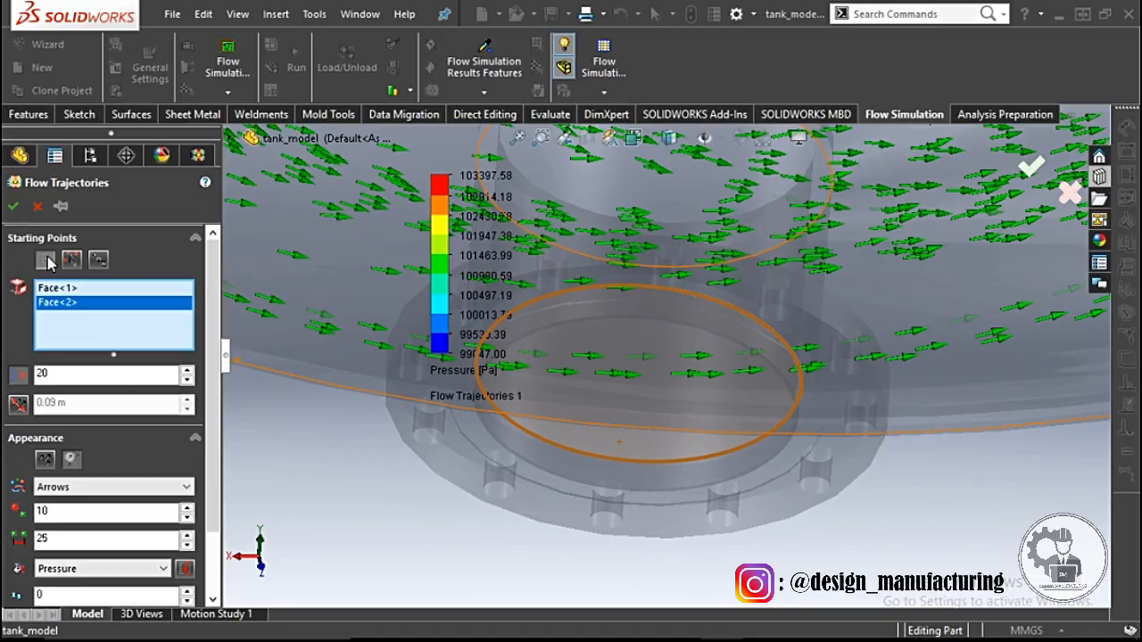
left_click(16, 209)
middle_click_drag(555, 375, 584, 408)
scroll(562, 446, "up", 6)
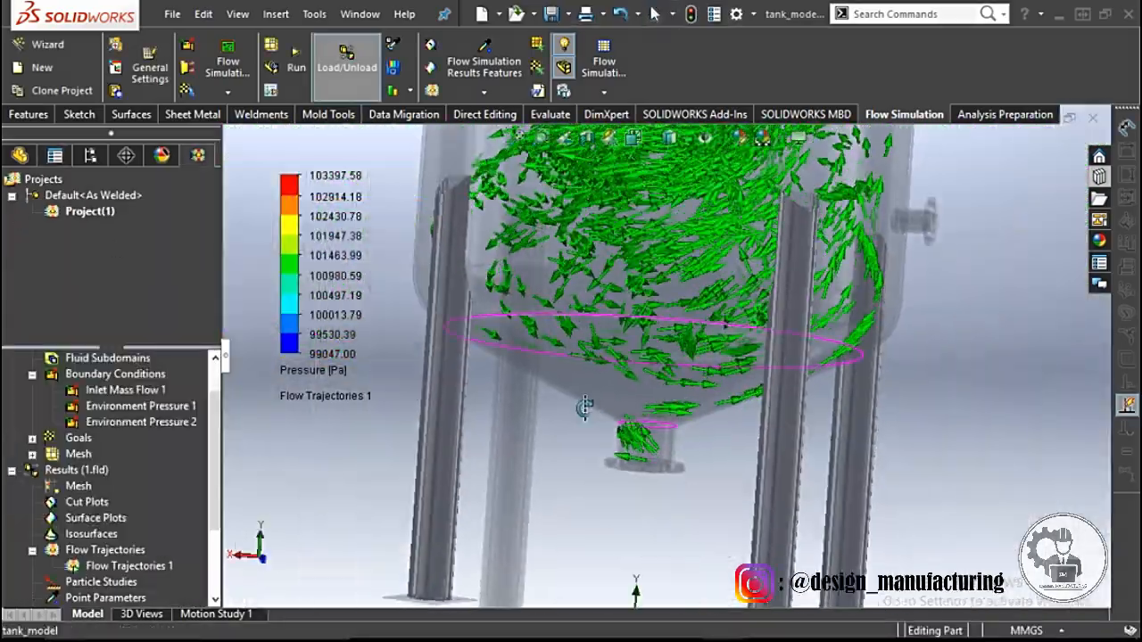
scroll(678, 458, "down", 6)
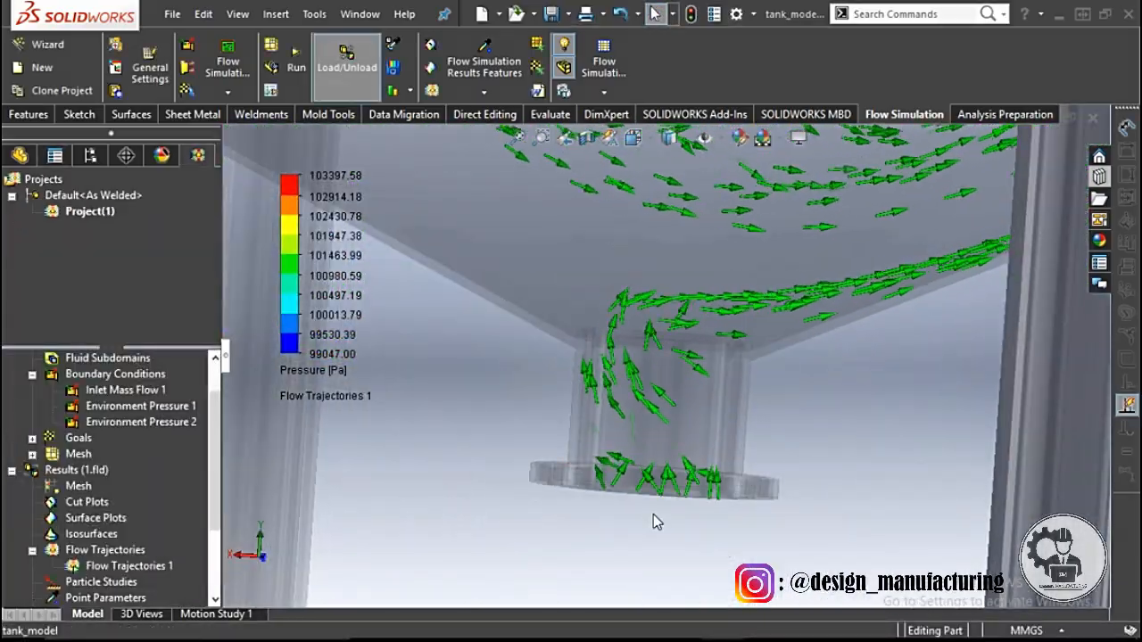
- Replace the second starting face of Flow Trajectories 1 with the outer face of the bottom nozzle's lid and update the plot
scroll(125, 482, "down", 3)
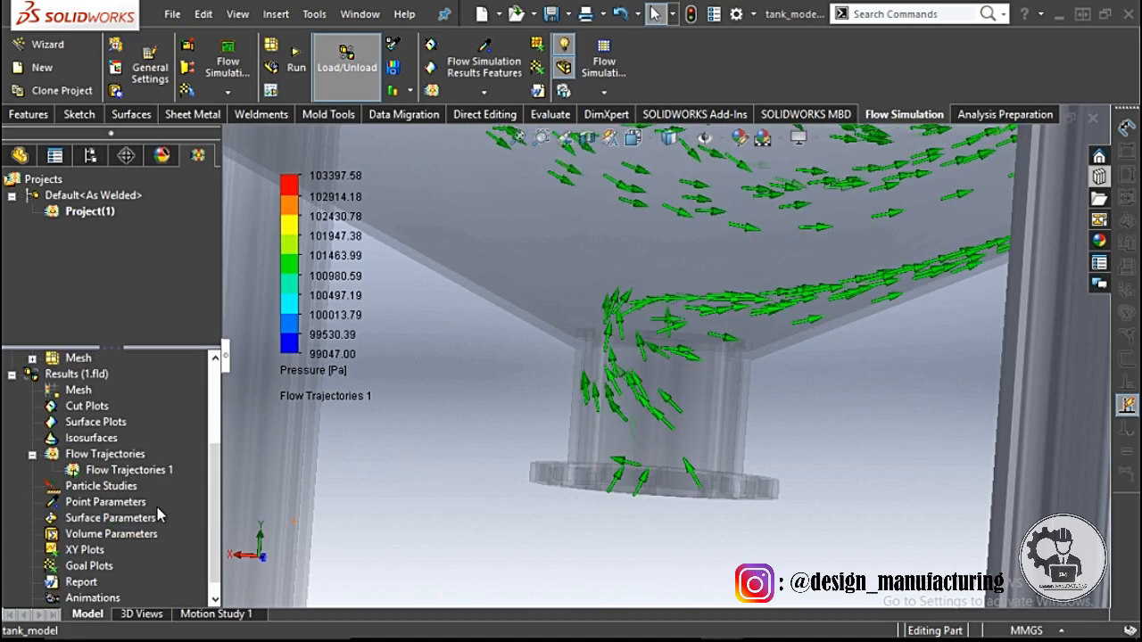
scroll(158, 515, "down", 1)
right_click(132, 455)
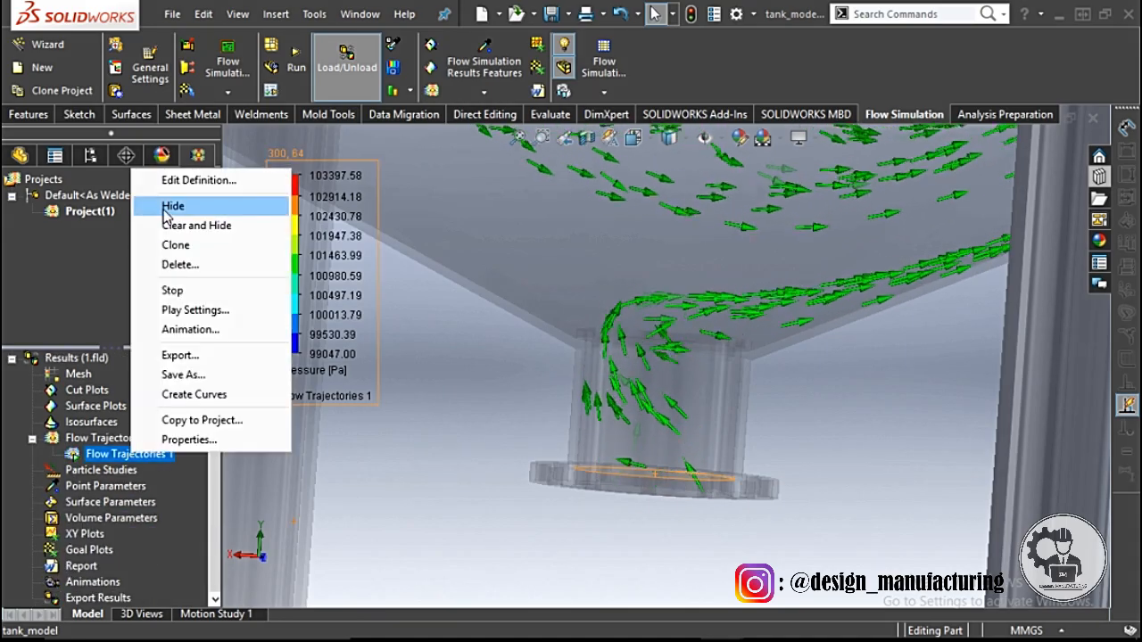
left_click(198, 180)
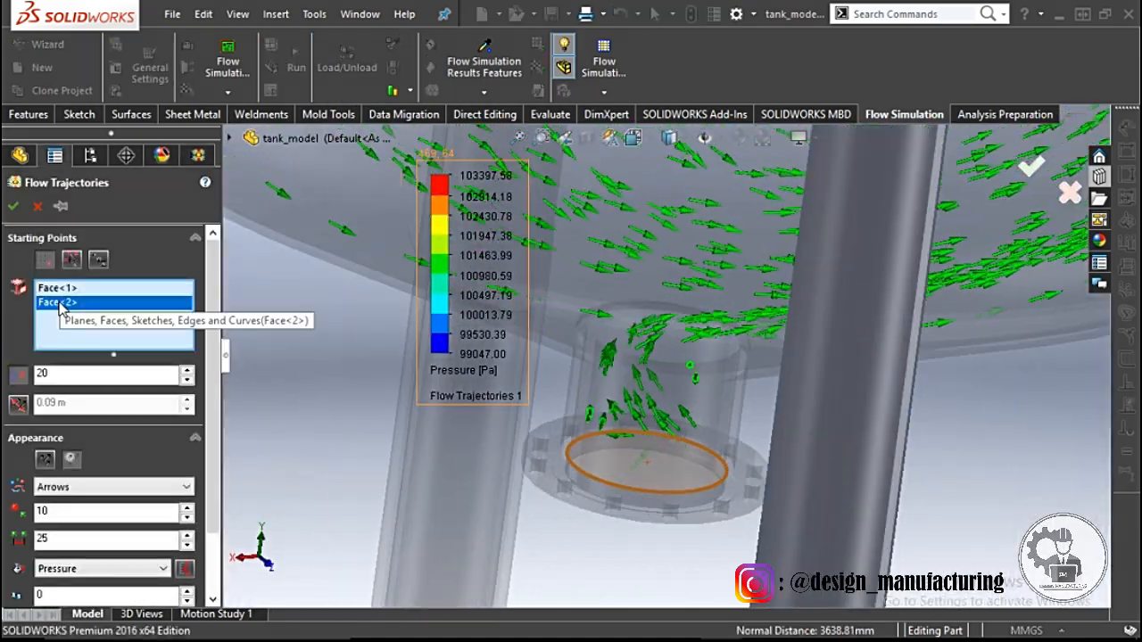
key("Delete")
left_click(596, 491)
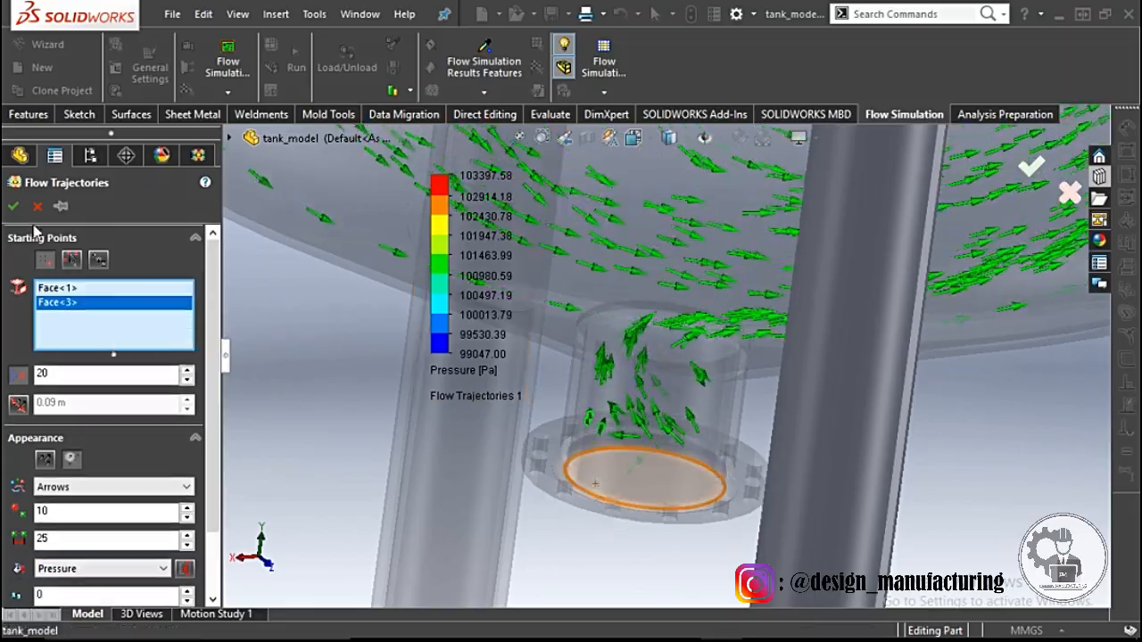
left_click(13, 207)
- Check the bottom nozzle for trajectories from its lid's outer face and look up Environment Pressure 2
middle_click_drag(566, 435, 586, 497)
scroll(616, 488, "up", 5)
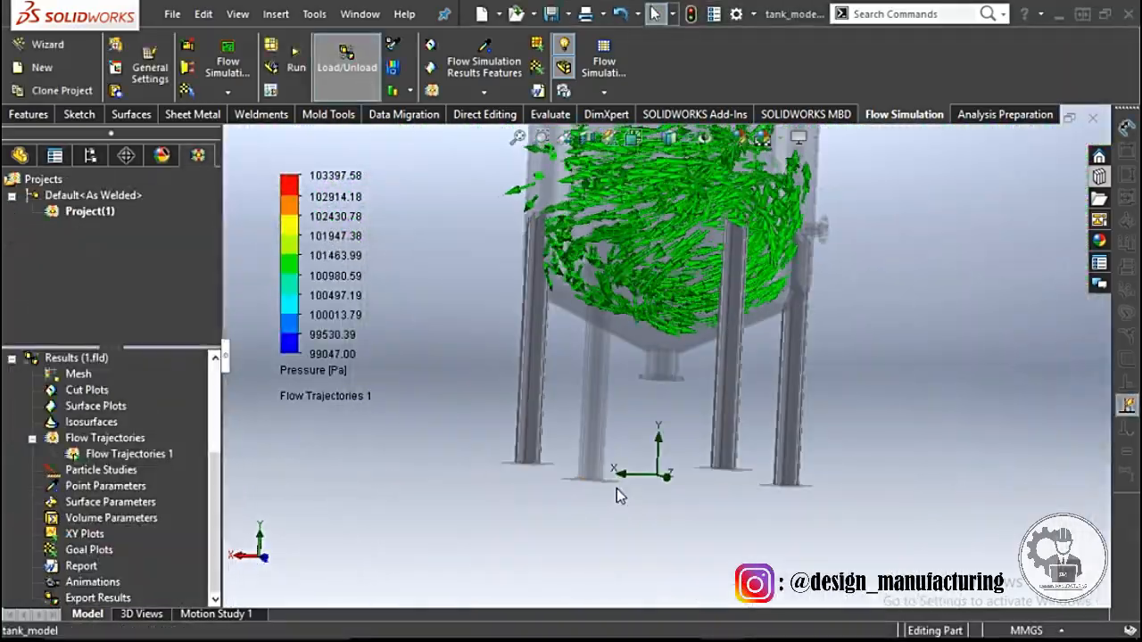
scroll(659, 353, "down", 5)
middle_click_drag(675, 464, 669, 448)
scroll(669, 448, "down", 2)
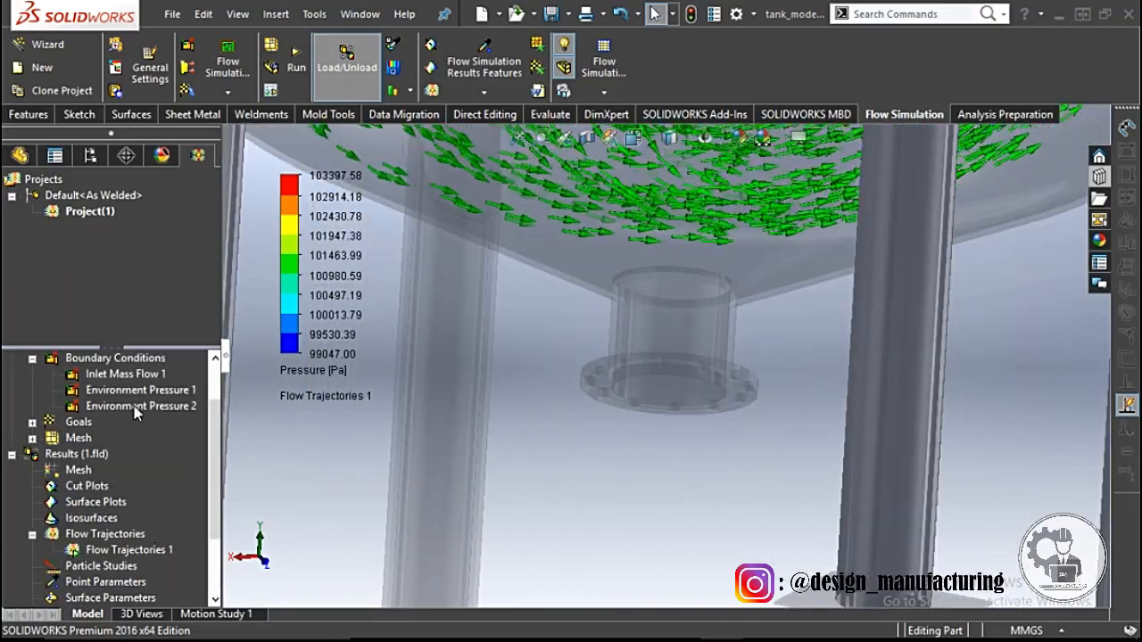
left_click(134, 408)
right_click(134, 409)
left_click(226, 516)
- Remove the bottom nozzle lid's face from the starting points of Flow Trajectories 1
scroll(125, 508, "down", 1)
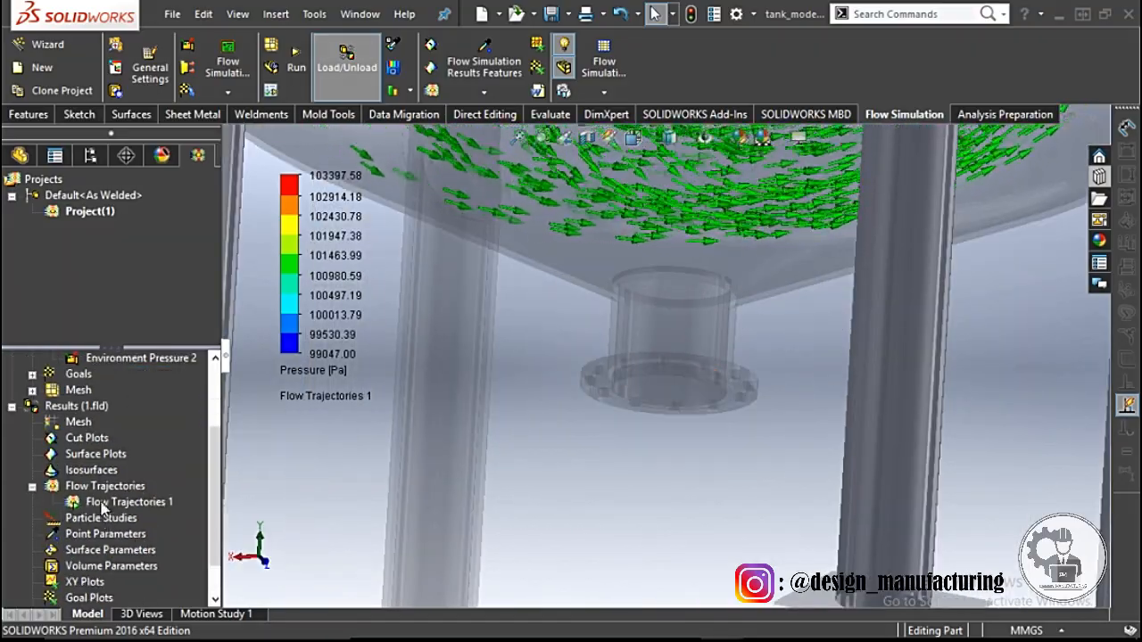
right_click(122, 502)
left_click(147, 230)
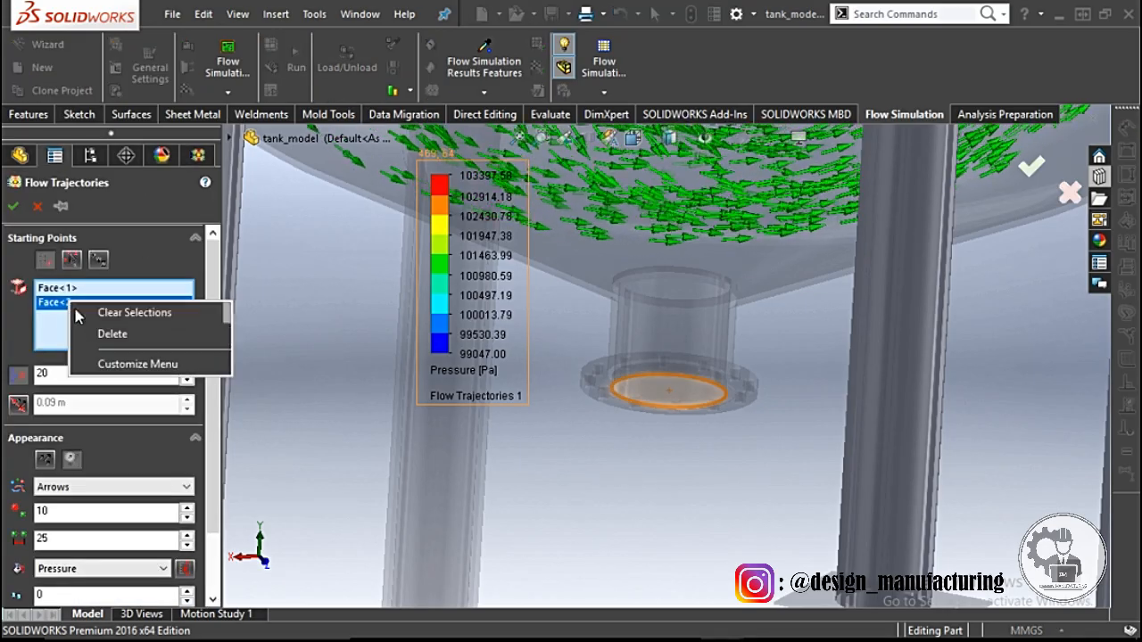
left_click(93, 334)
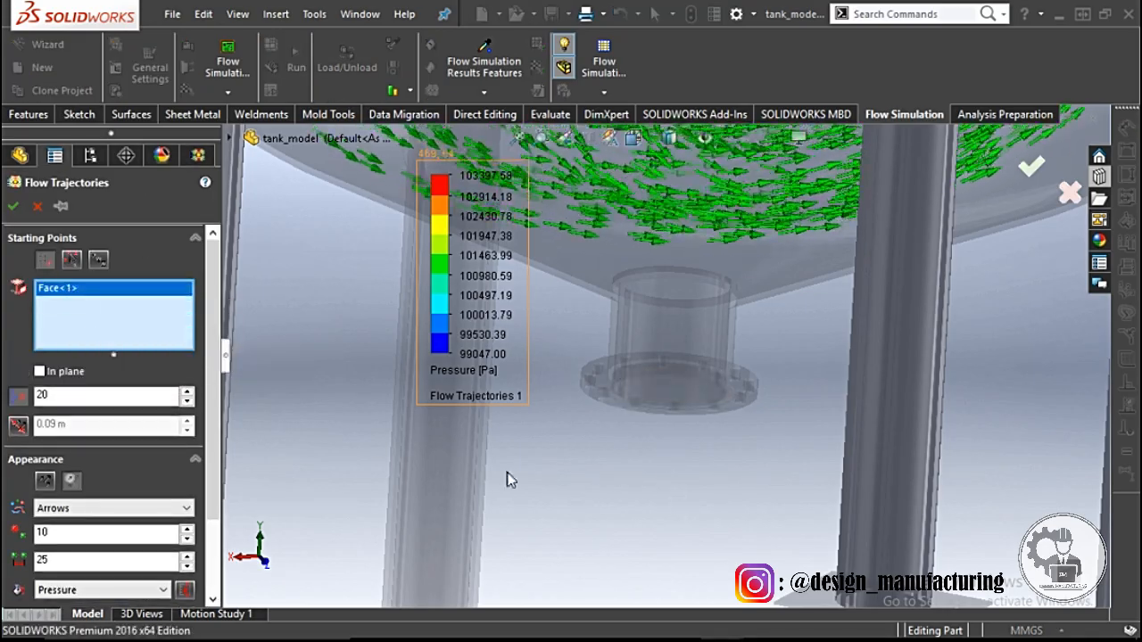
- Apply the starting point change to Flow Trajectories 1 and stop its animation
left_click(14, 212)
right_click(129, 550)
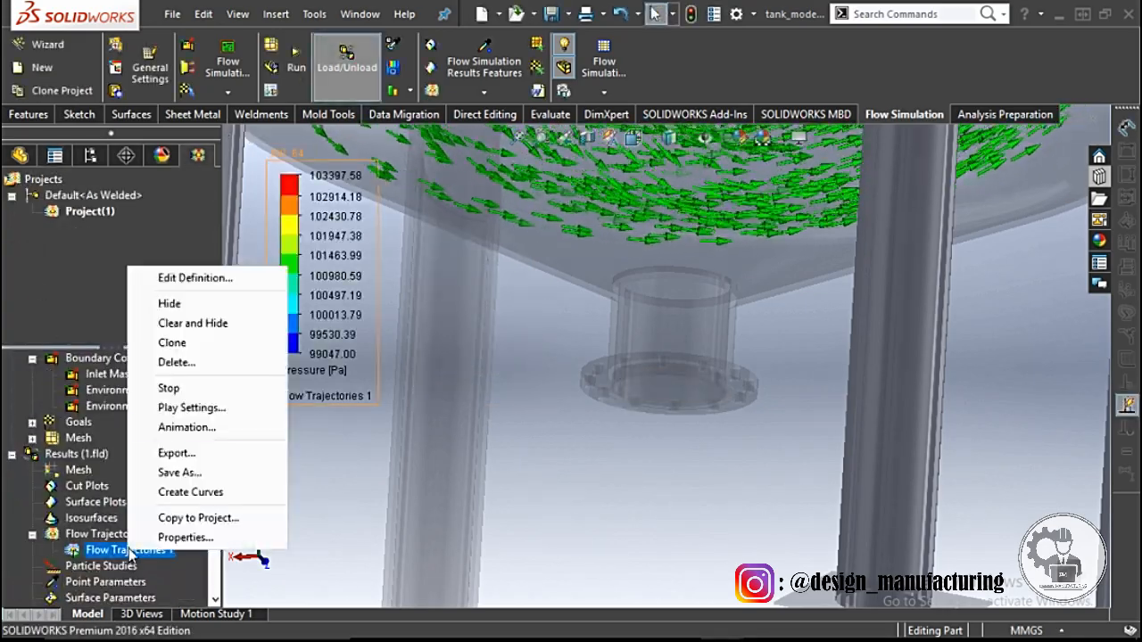
left_click(169, 388)
scroll(116, 504, "up", 1)
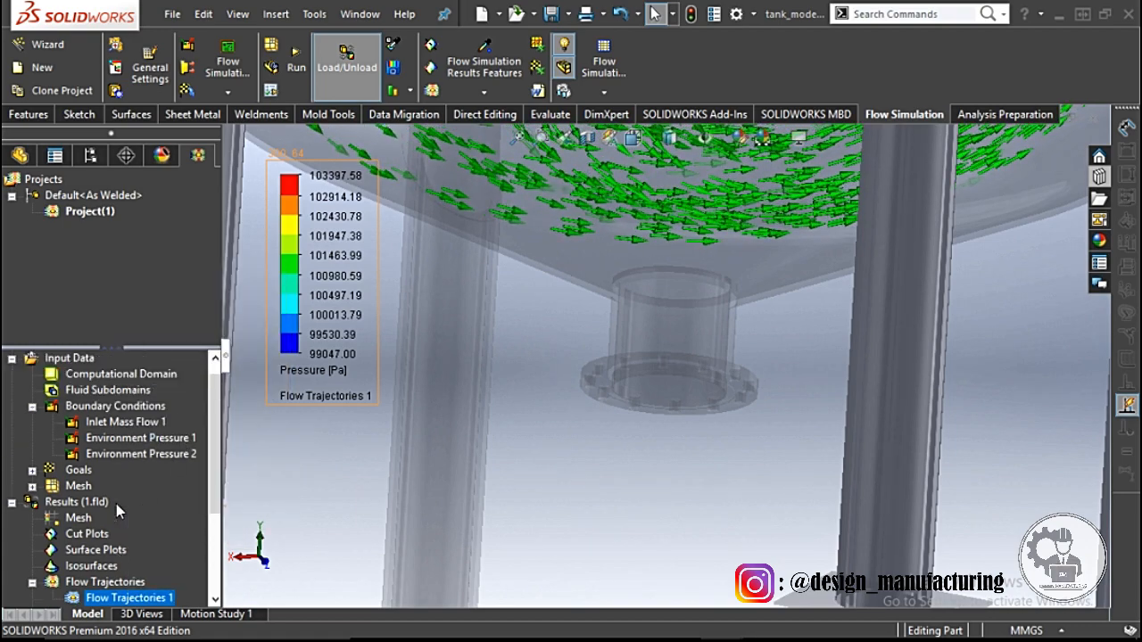
- Edit Environment Pressure 2 and try the outer face of the bottom nozzle's lid as its boundary face
left_click(124, 456)
right_click(125, 462)
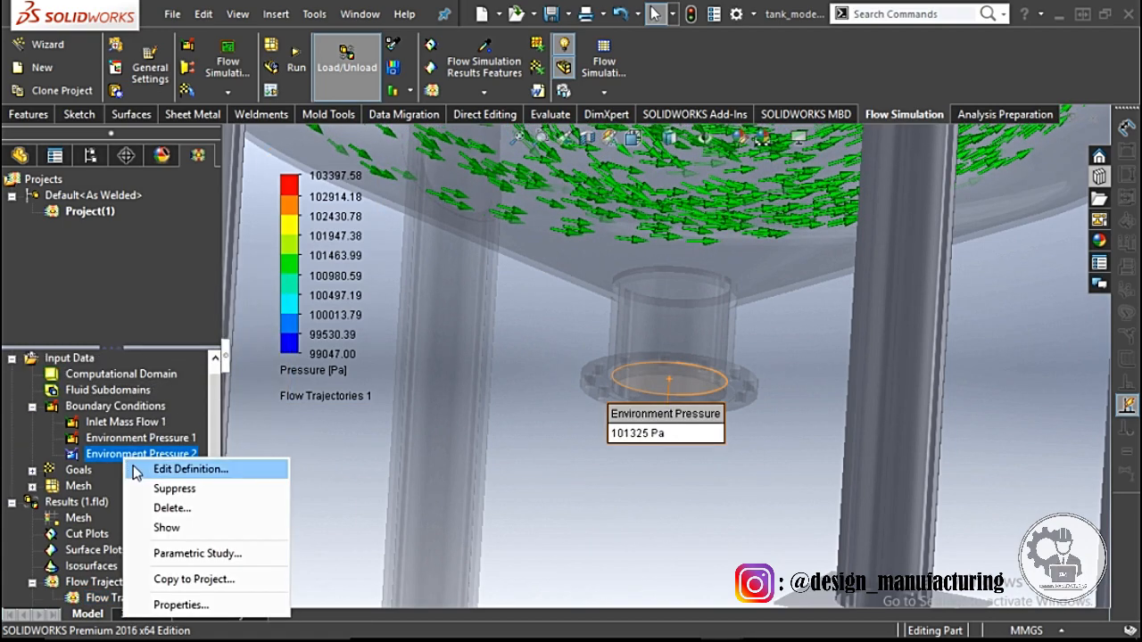
left_click(141, 465)
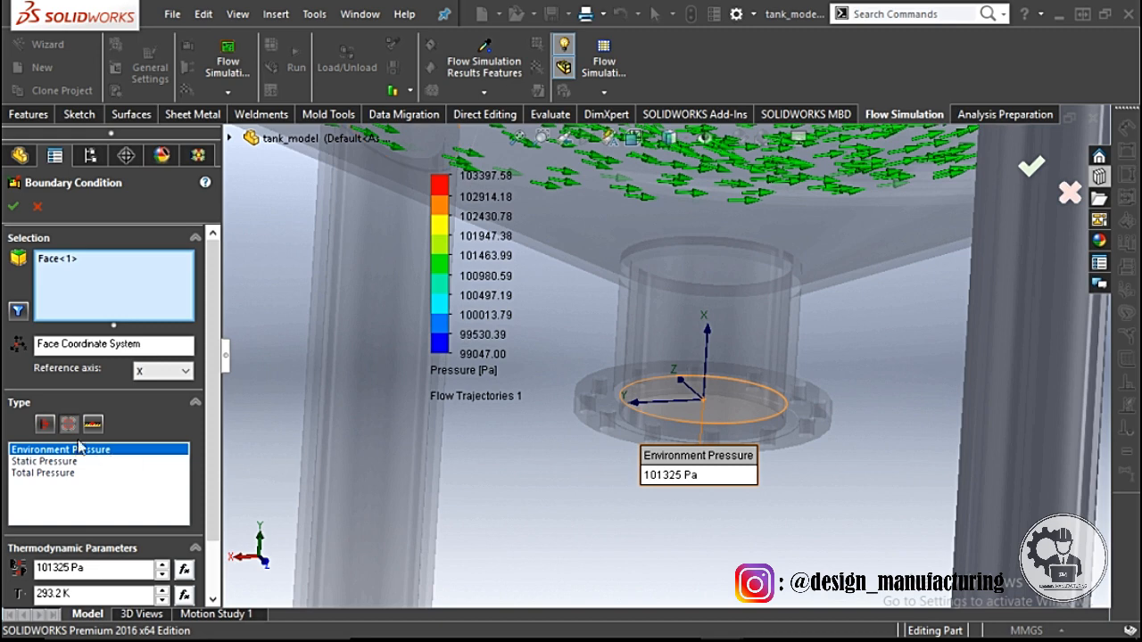
left_click(112, 274)
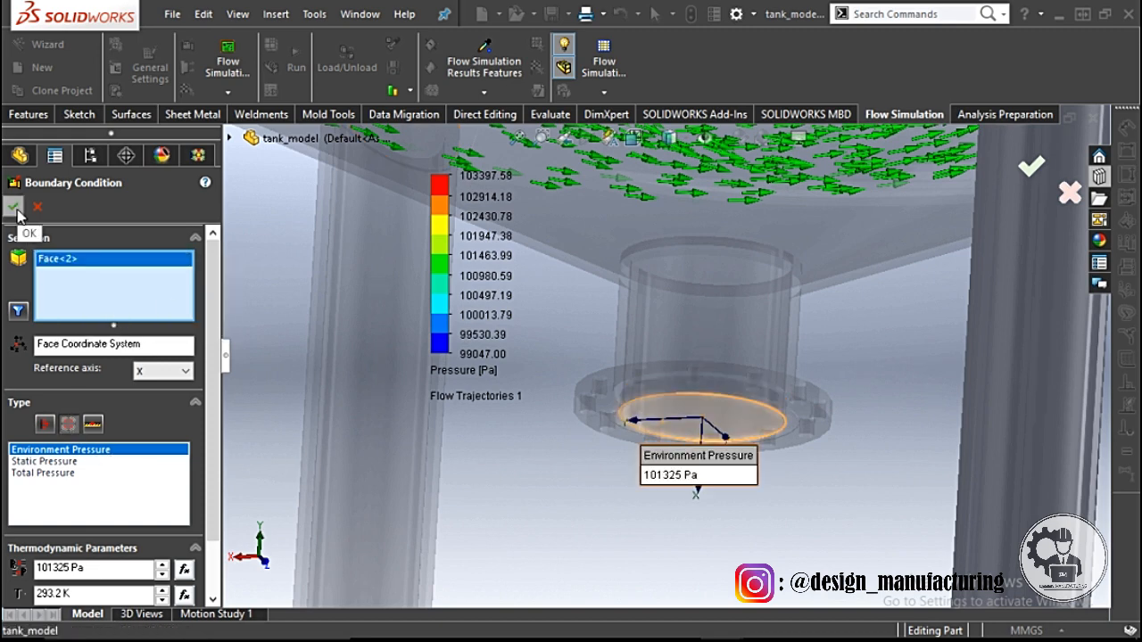
left_click(14, 207)
- Change the bottom nozzle's boundary condition type to Outlet Mass Flow at 0.0001 kg/s
left_click(659, 444)
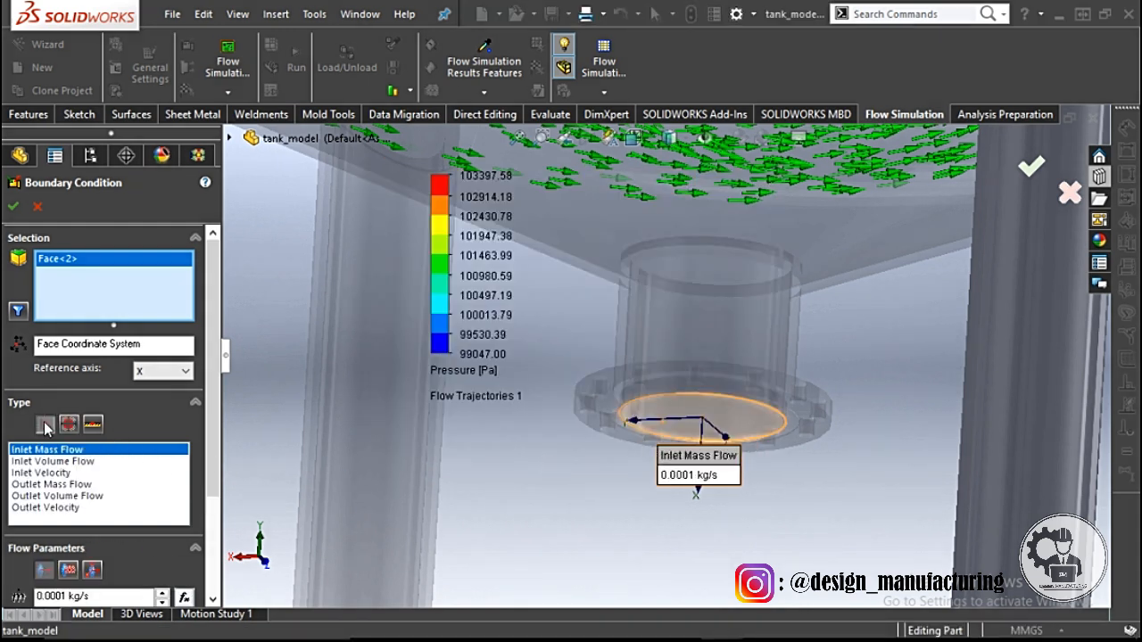
left_click(56, 484)
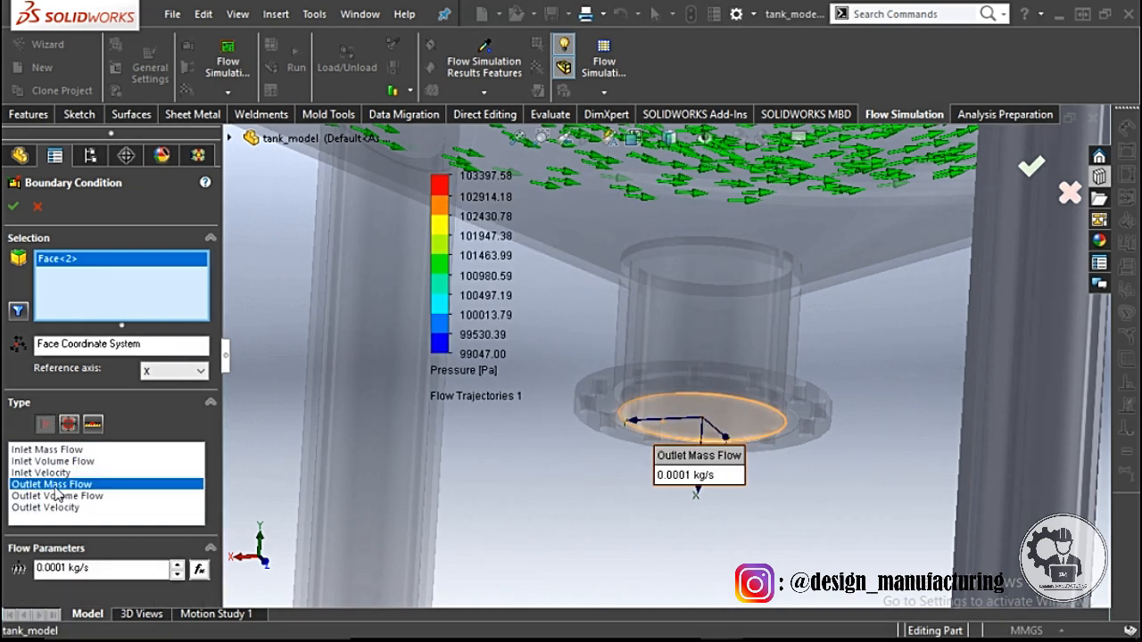
left_click(13, 207)
left_click(688, 444)
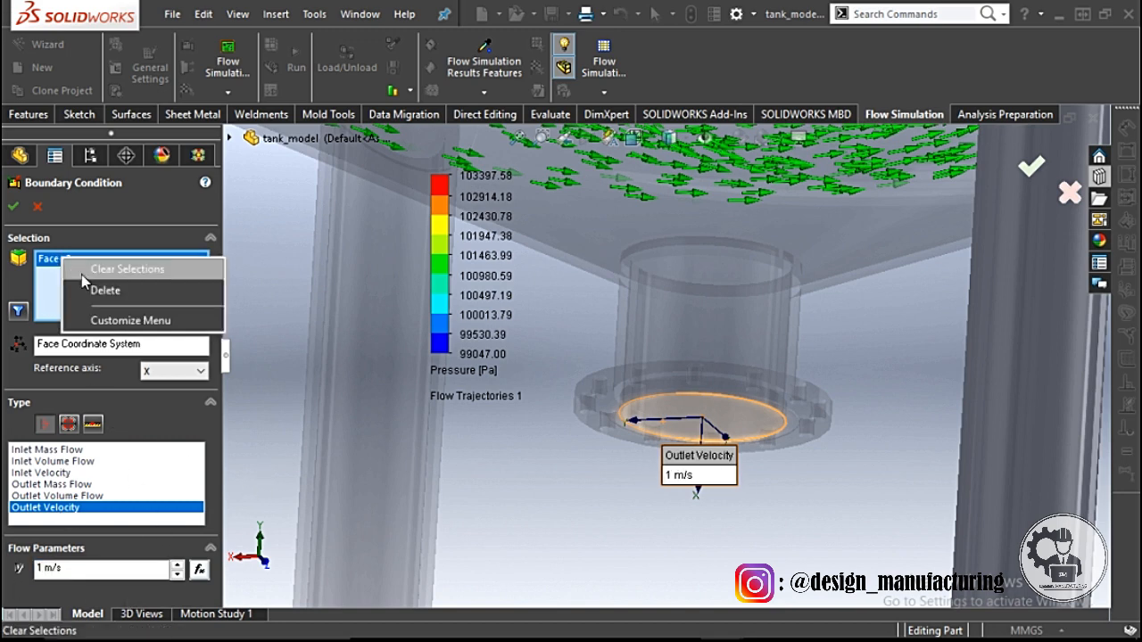
- Replace the outlet mass flow condition's face with the inner face of the bottom nozzle's lid and accept the condition
left_click(83, 274)
right_click(714, 418)
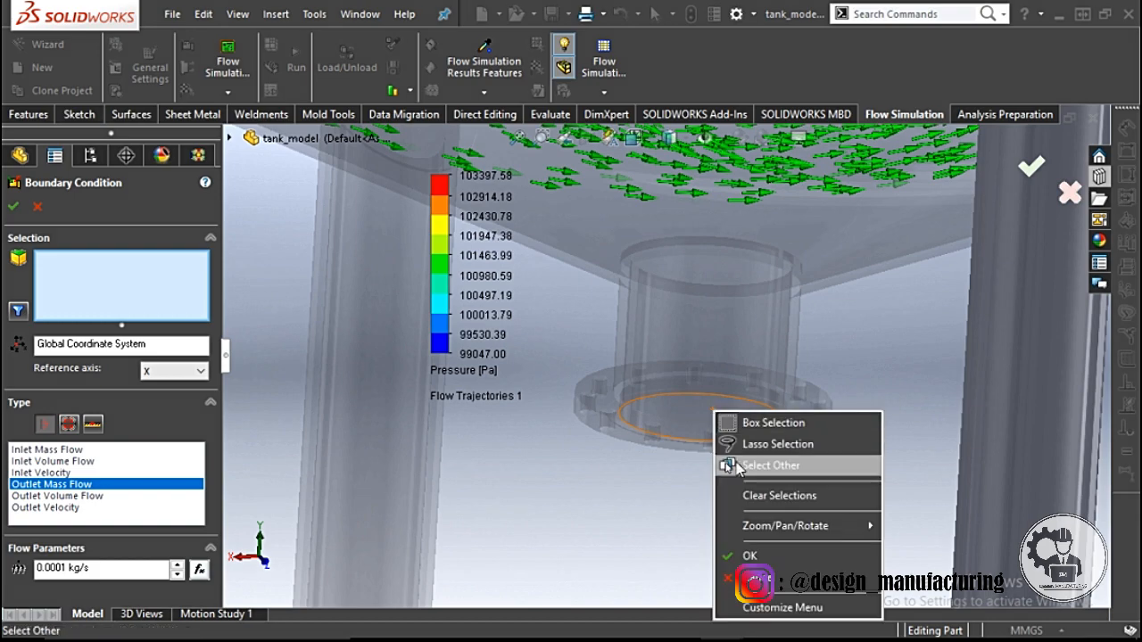
left_click(737, 464)
left_click(708, 423)
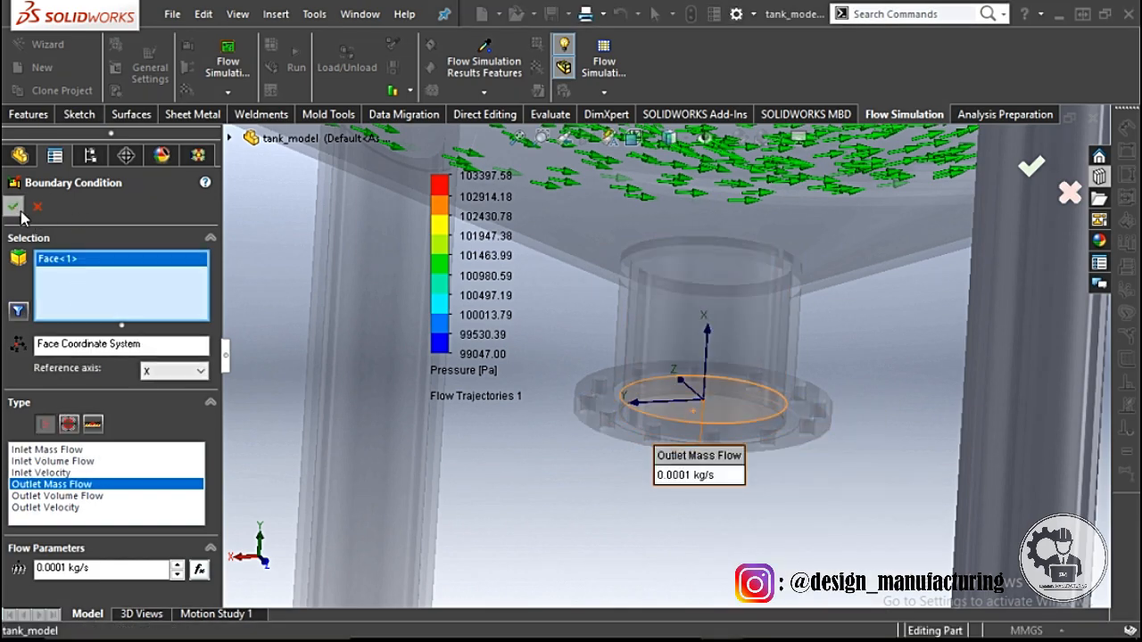
left_click(14, 207)
middle_click_drag(660, 482, 655, 442)
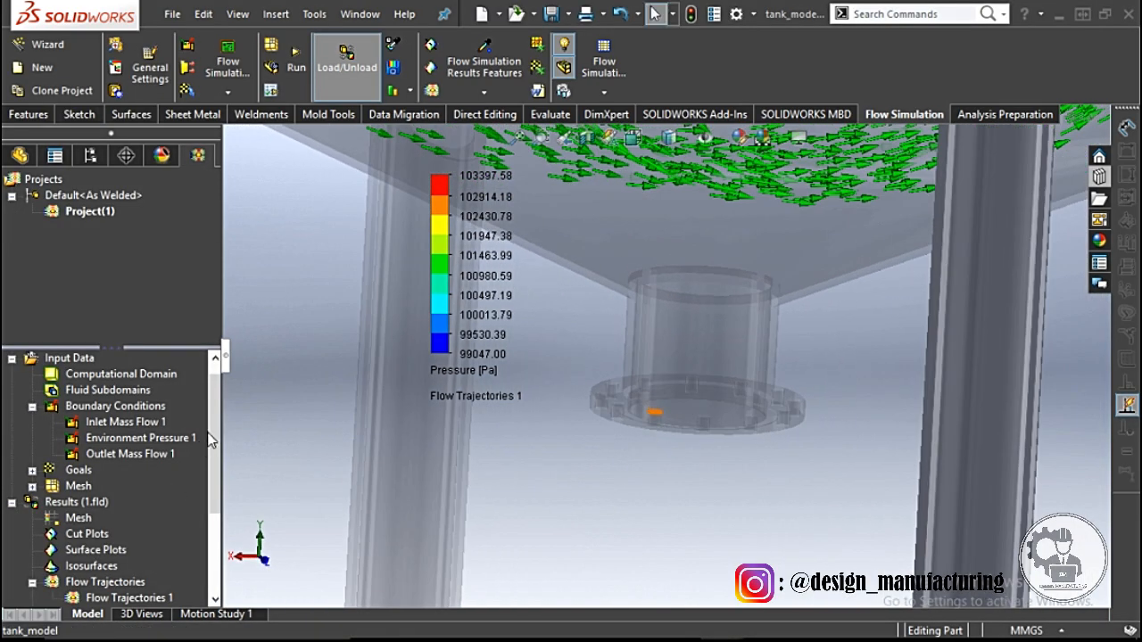
- Run the project with the new outlet mass flow condition and close the solver window
left_click_drag(211, 439, 212, 507)
left_click(279, 75)
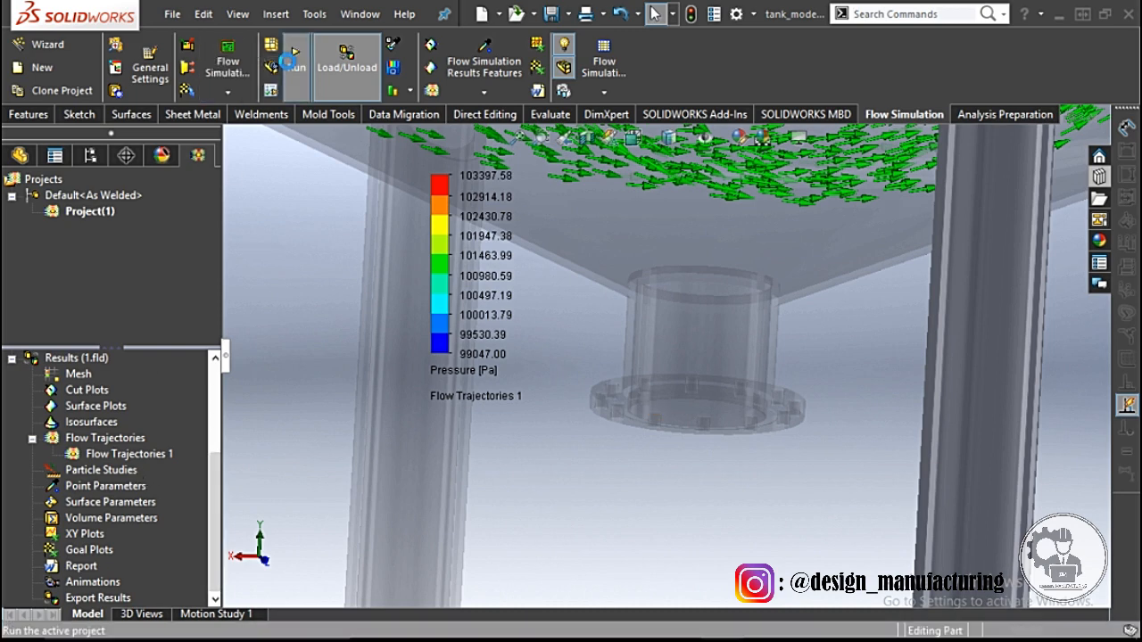
left_click(470, 440)
left_click(724, 230)
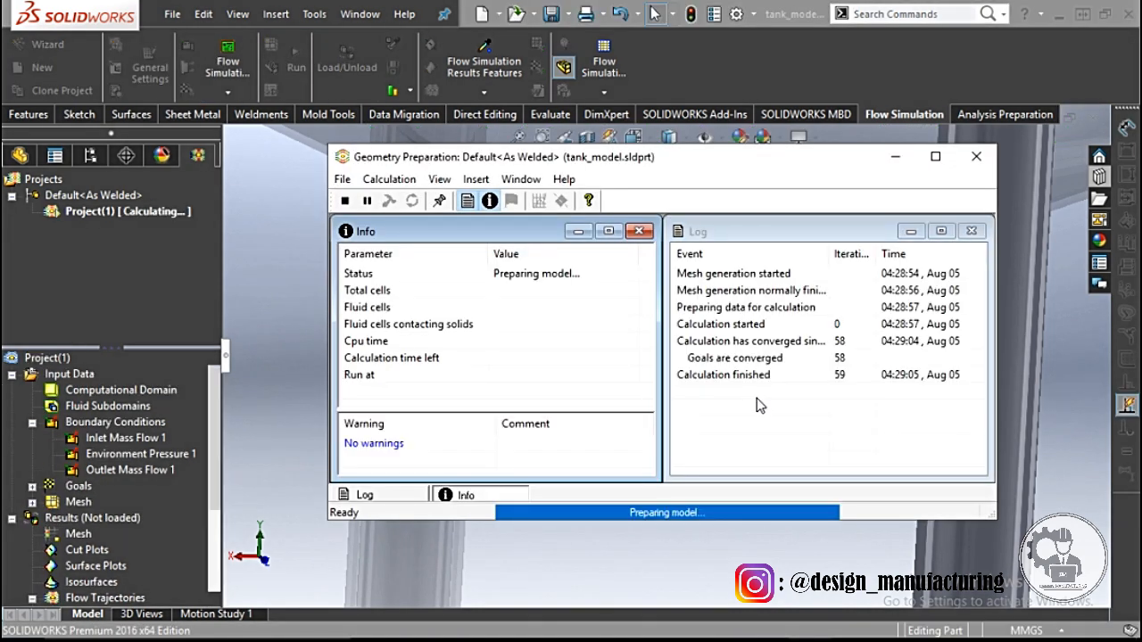
left_click(971, 168)
- Add the bottom nozzle lid's inner face as a second starting face of Flow Trajectories 1 and update the plot
right_click(138, 522)
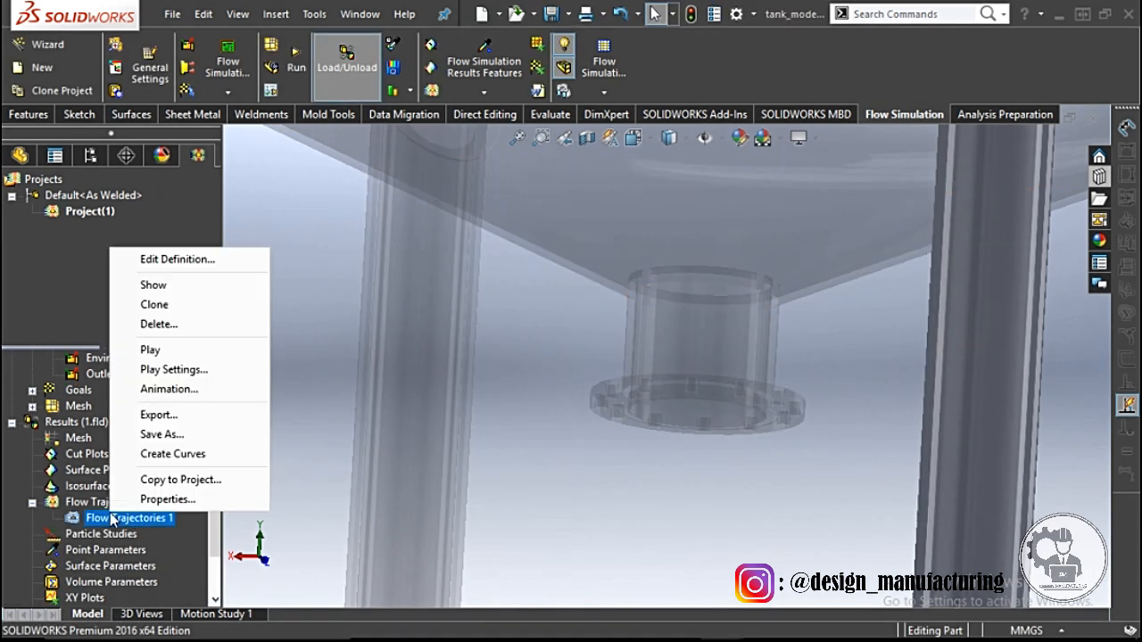
left_click(179, 258)
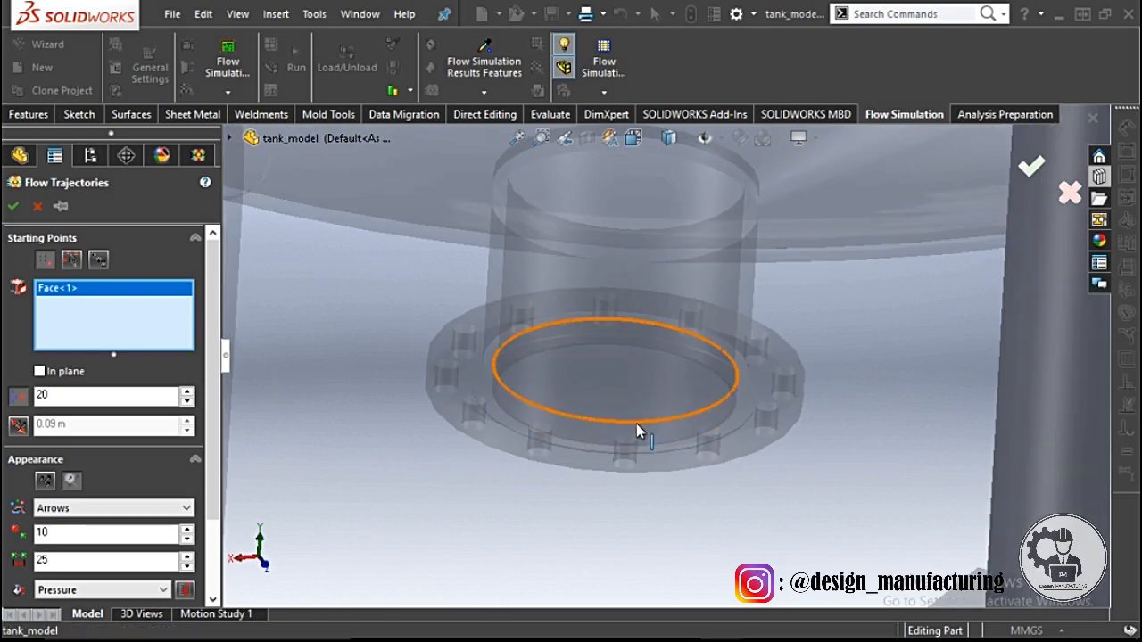
right_click(582, 388)
left_click(640, 443)
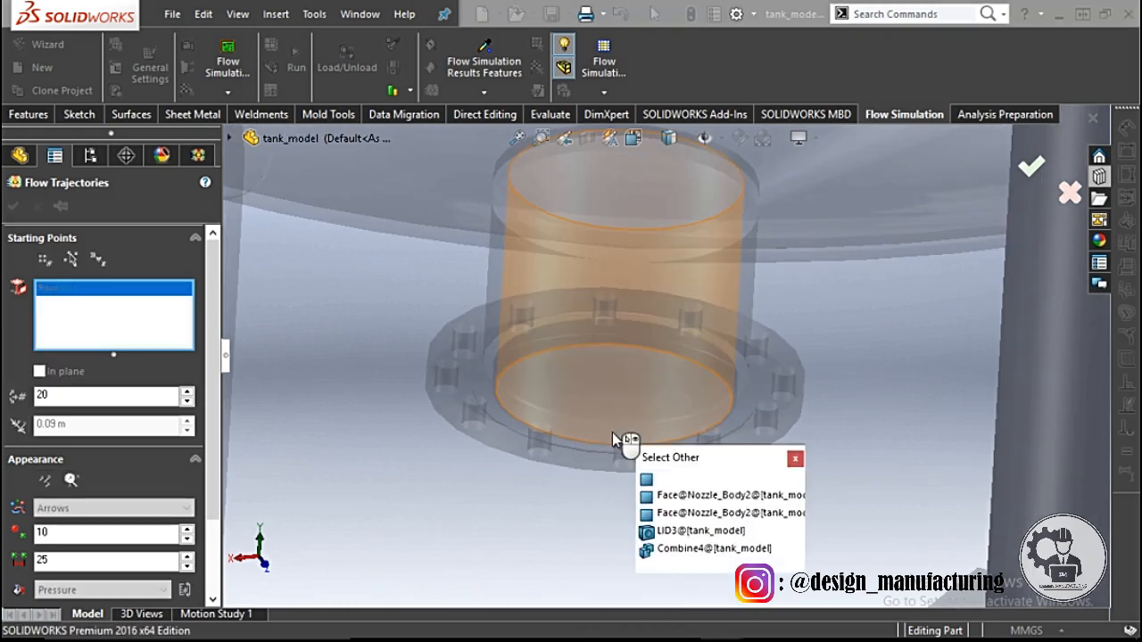
left_click(607, 399)
middle_click_drag(603, 396, 561, 463)
left_click(13, 206)
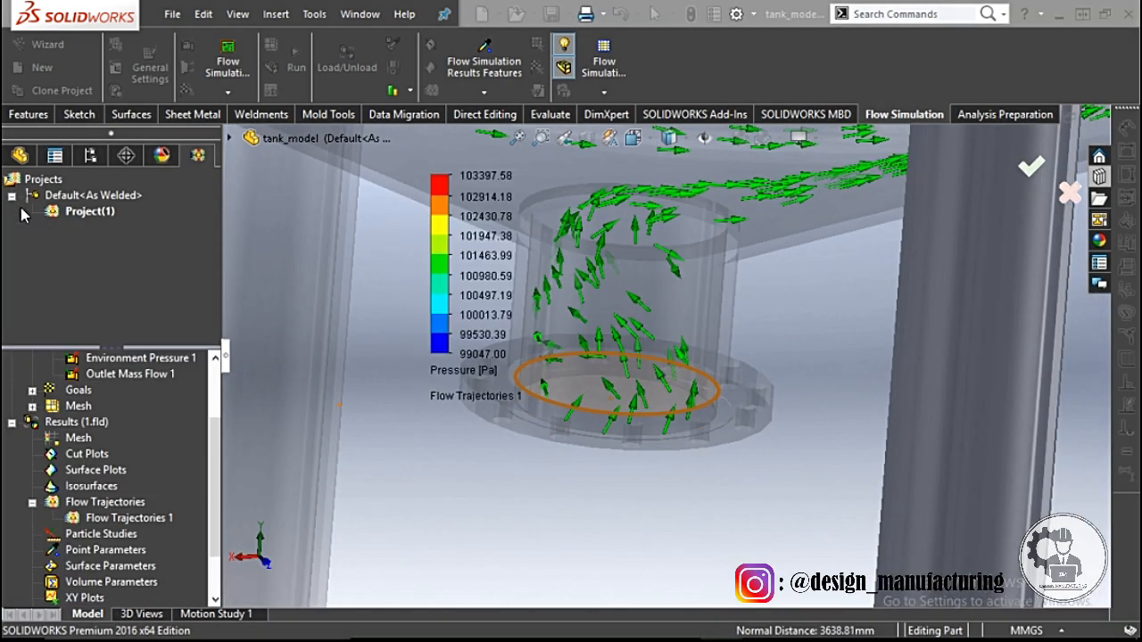
- Play the Flow Trajectories 1 animation and examine the flow at the bottom nozzle and throughout the tank
scroll(619, 438, "up", 10)
scroll(660, 376, "down", 5)
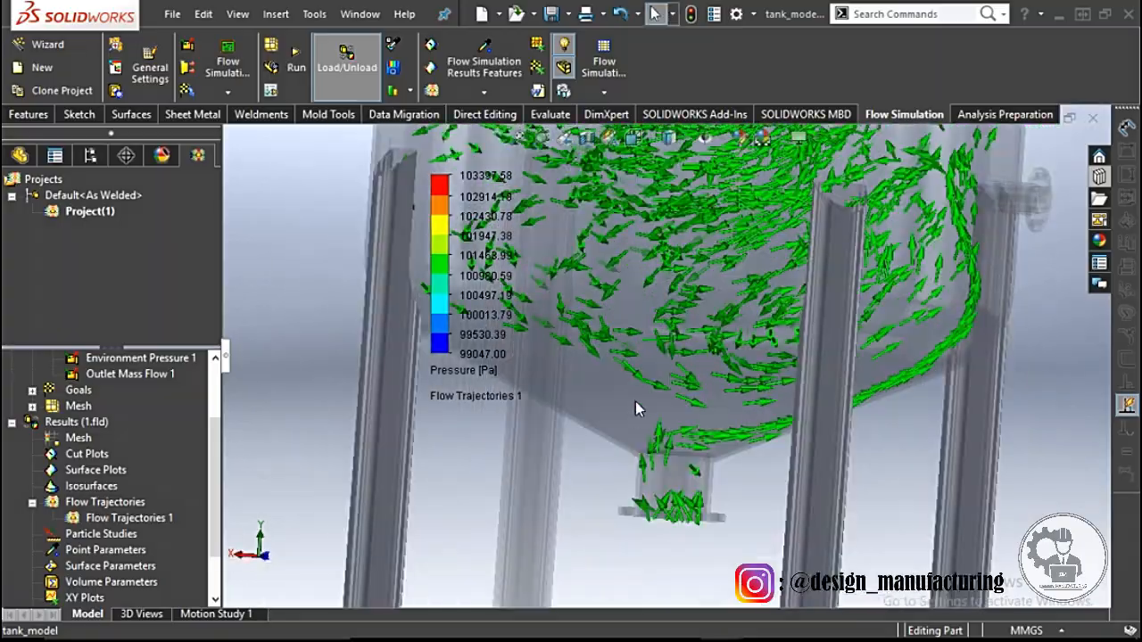
right_click(97, 519)
left_click(100, 350)
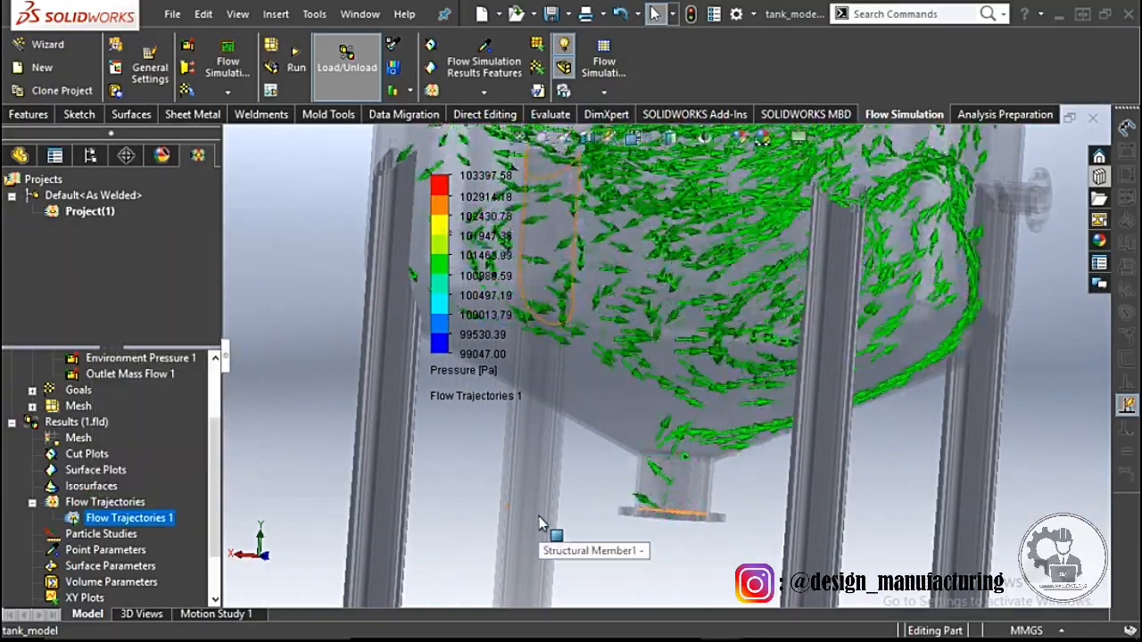
scroll(594, 543, "up", 8)
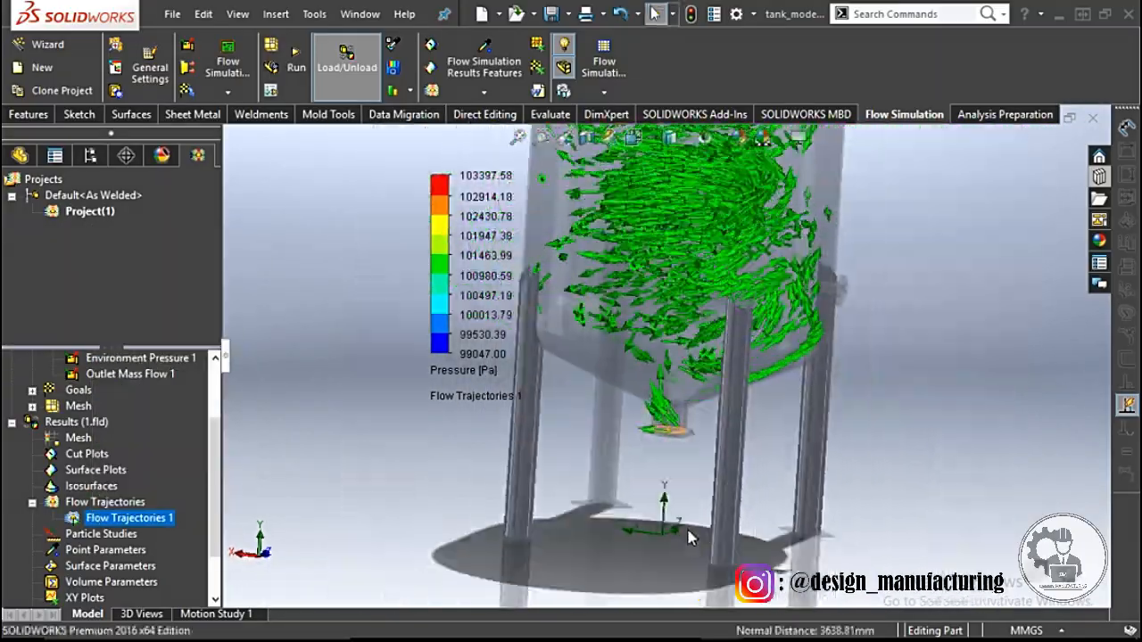
scroll(685, 329, "down", 5)
scroll(740, 303, "up", 4)
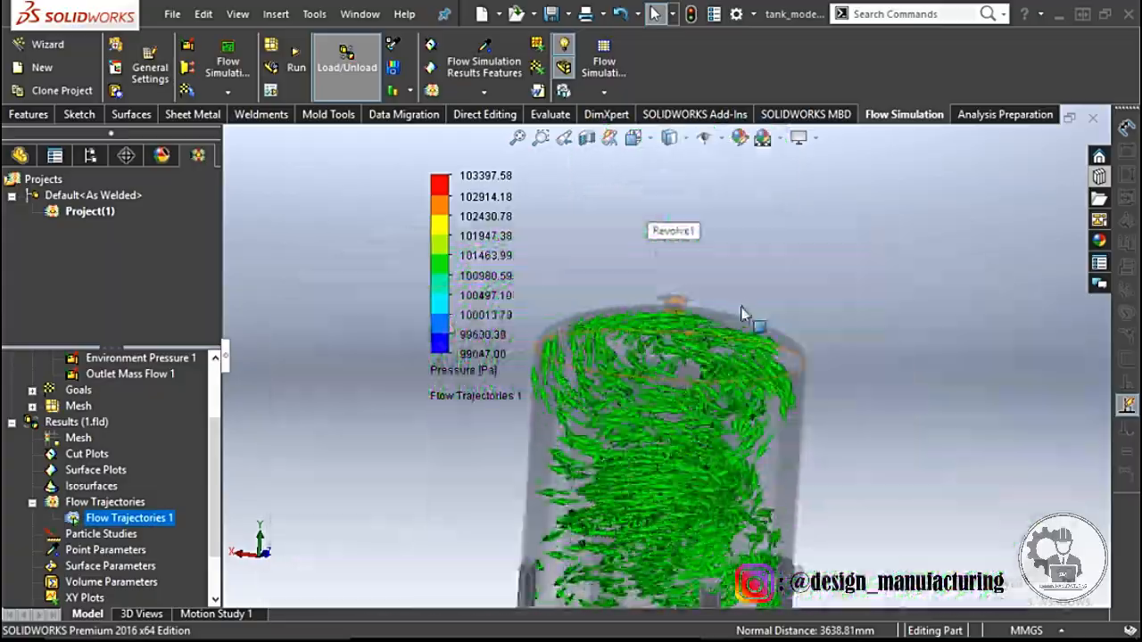
scroll(748, 502, "down", 5)
- Add the inner face of the side nozzle's lid as a third starting face of Flow Trajectories 1 and update the plot
right_click(107, 519)
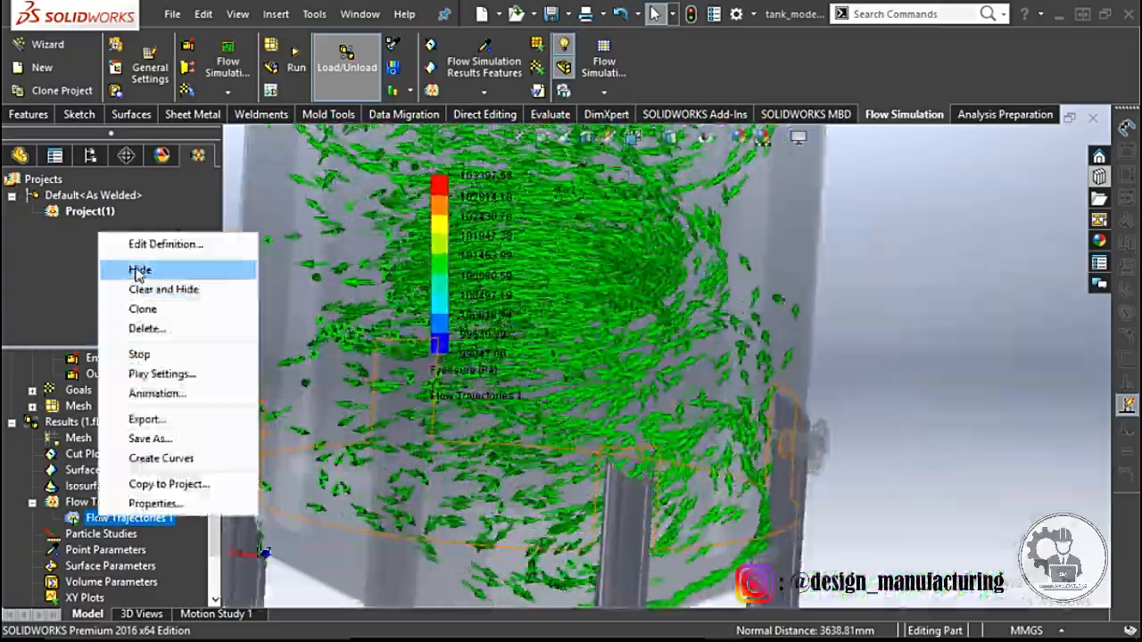
left_click(148, 265)
scroll(782, 441, "down", 8)
middle_click_drag(752, 441, 699, 407)
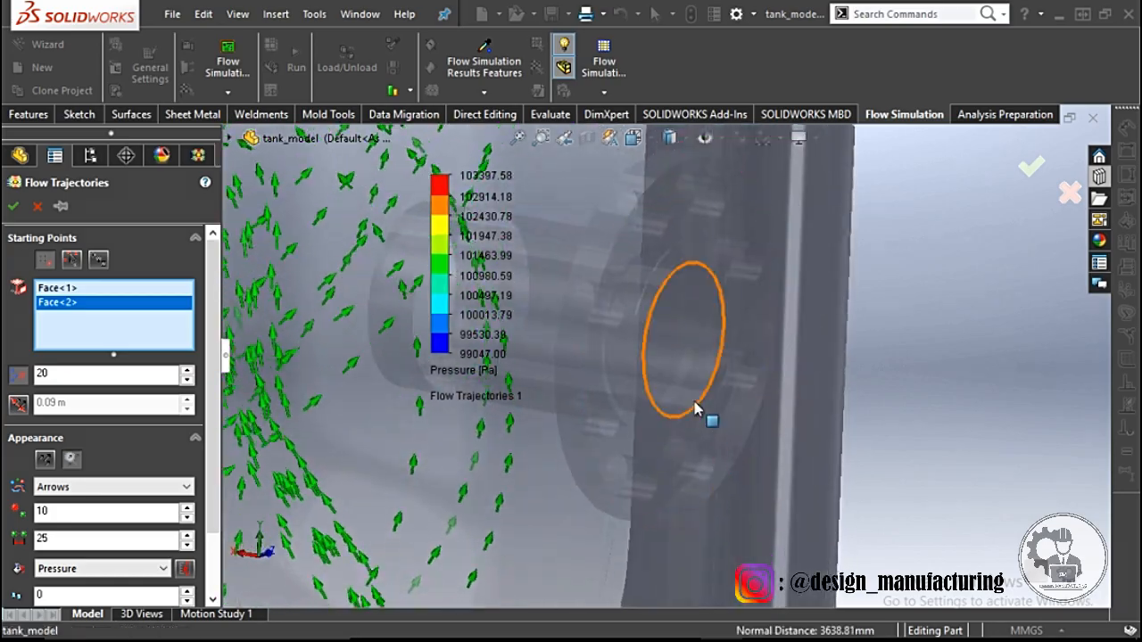
right_click(692, 398)
left_click(740, 450)
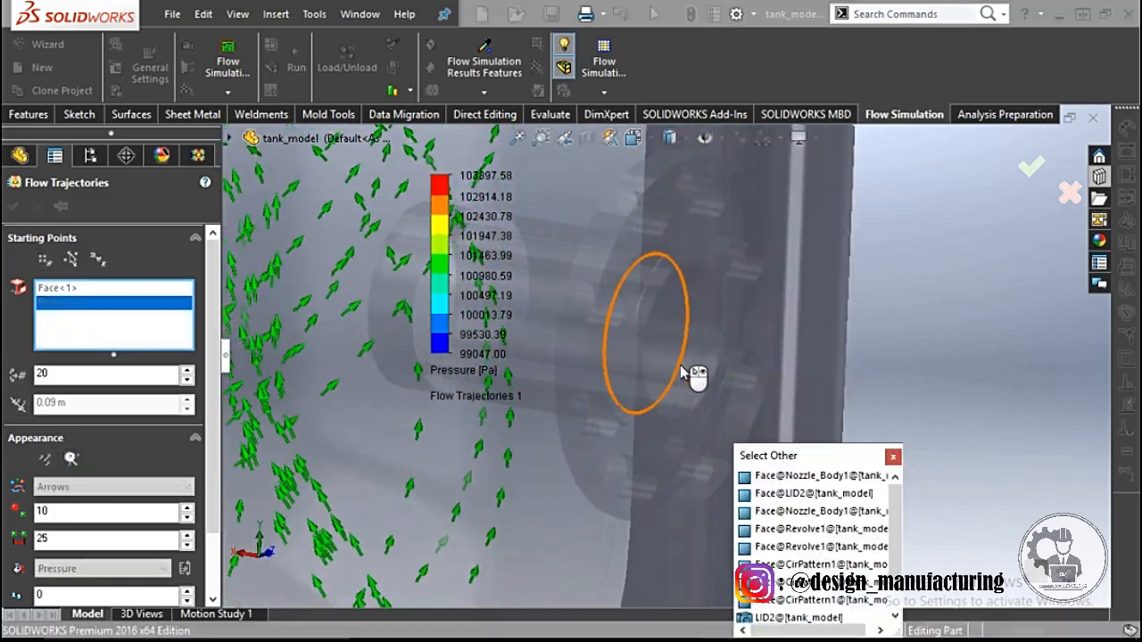
left_click(667, 354)
left_click(14, 207)
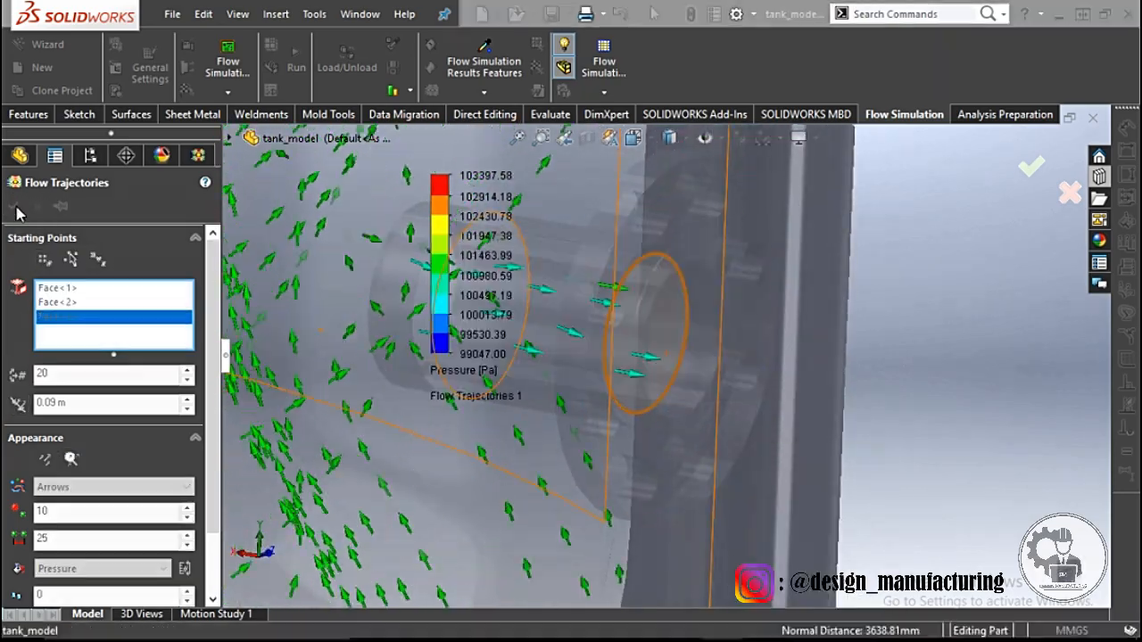
scroll(713, 451, "up", 5)
middle_click_drag(715, 450, 696, 435)
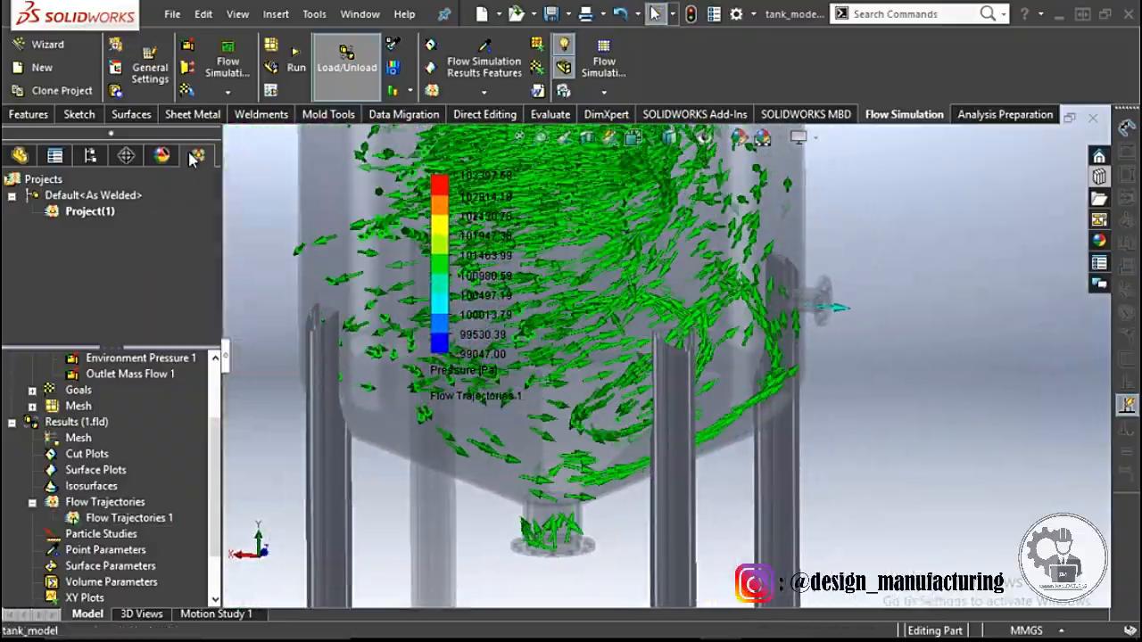
- Enable gravity in the project's general settings with a Y component of -9.81 m/s^2
left_click(143, 68)
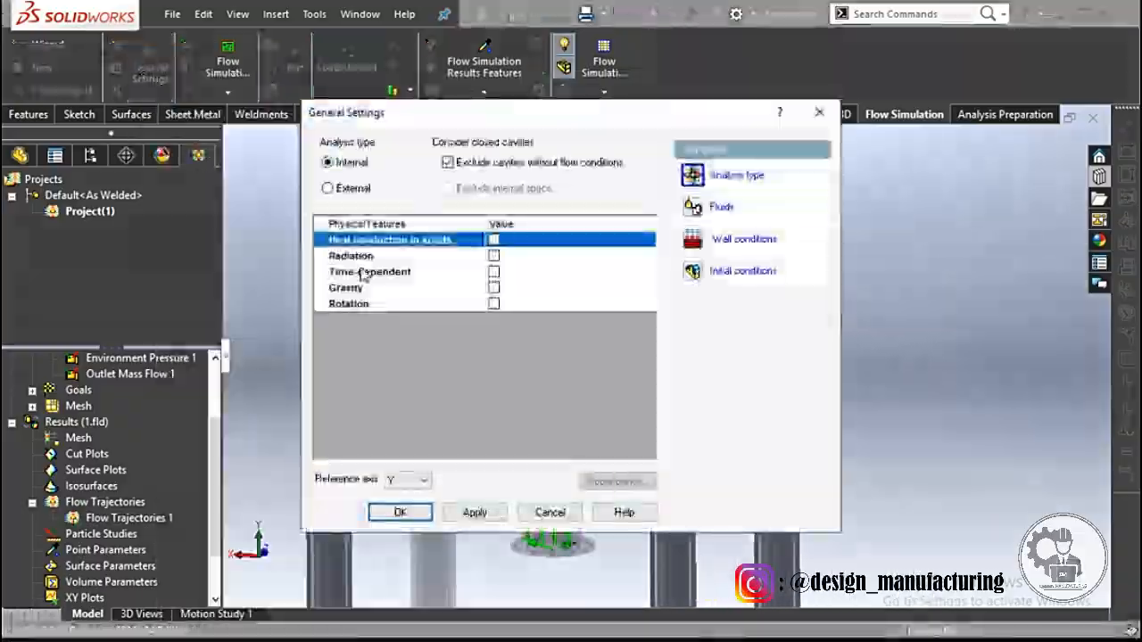
left_click(493, 288)
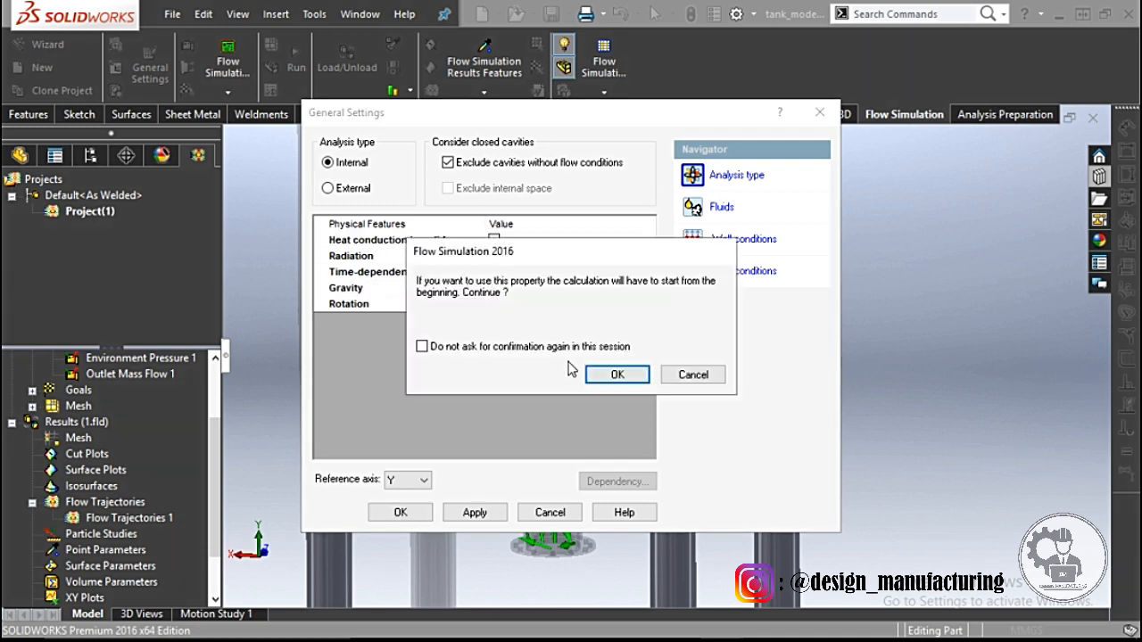
left_click(618, 376)
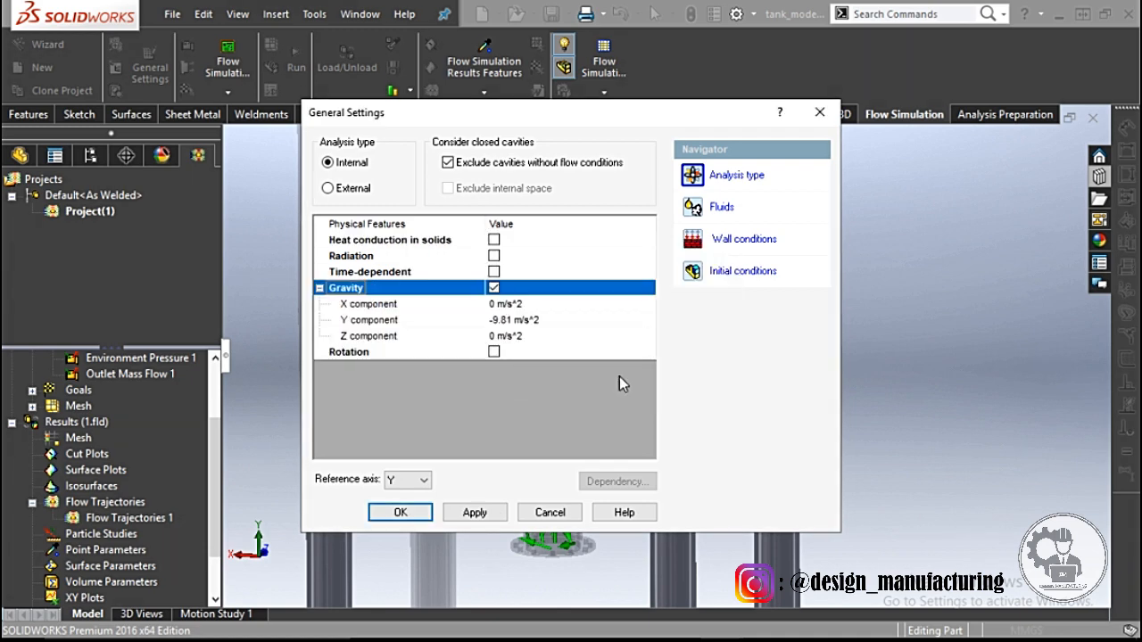
left_click(400, 512)
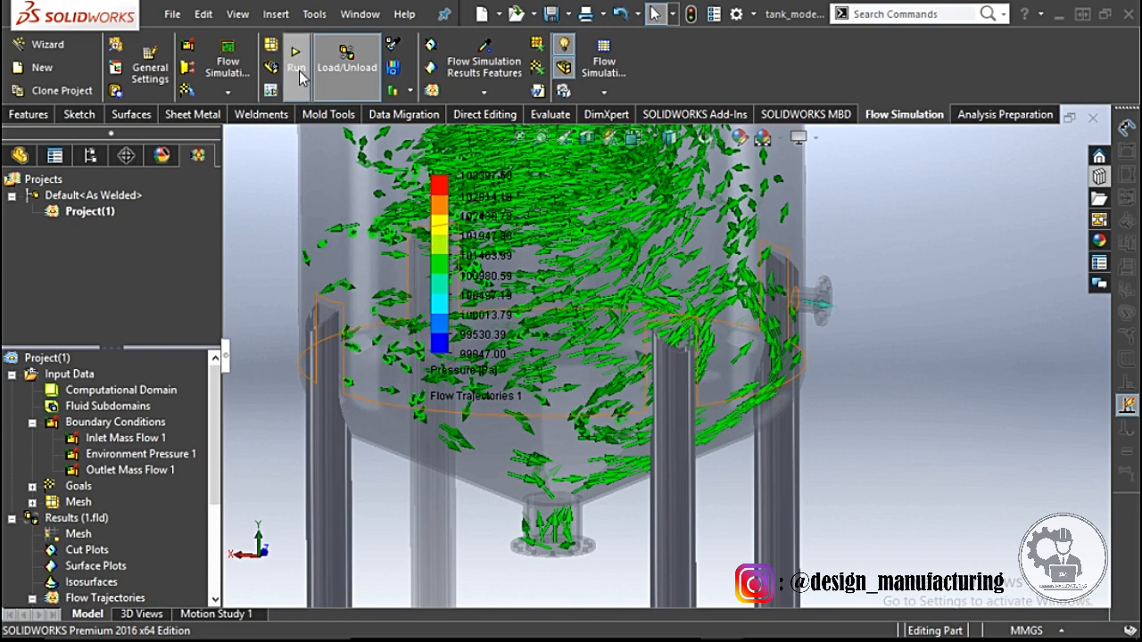
- Run a new calculation with gravity included, loading the results, and close the solver window
left_click(300, 73)
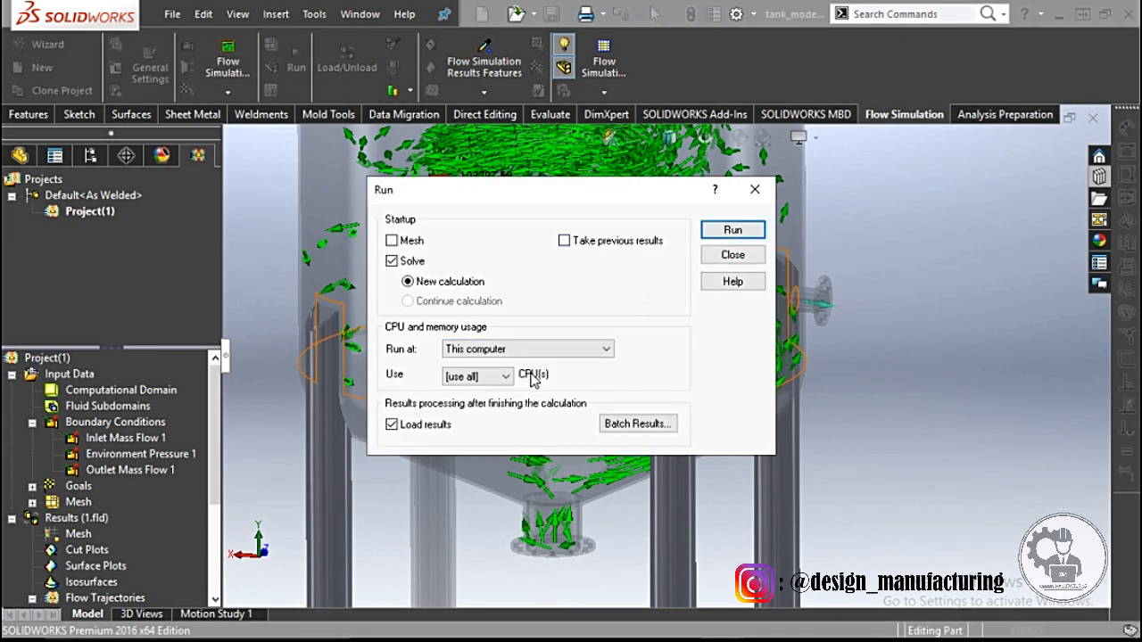
left_click(716, 233)
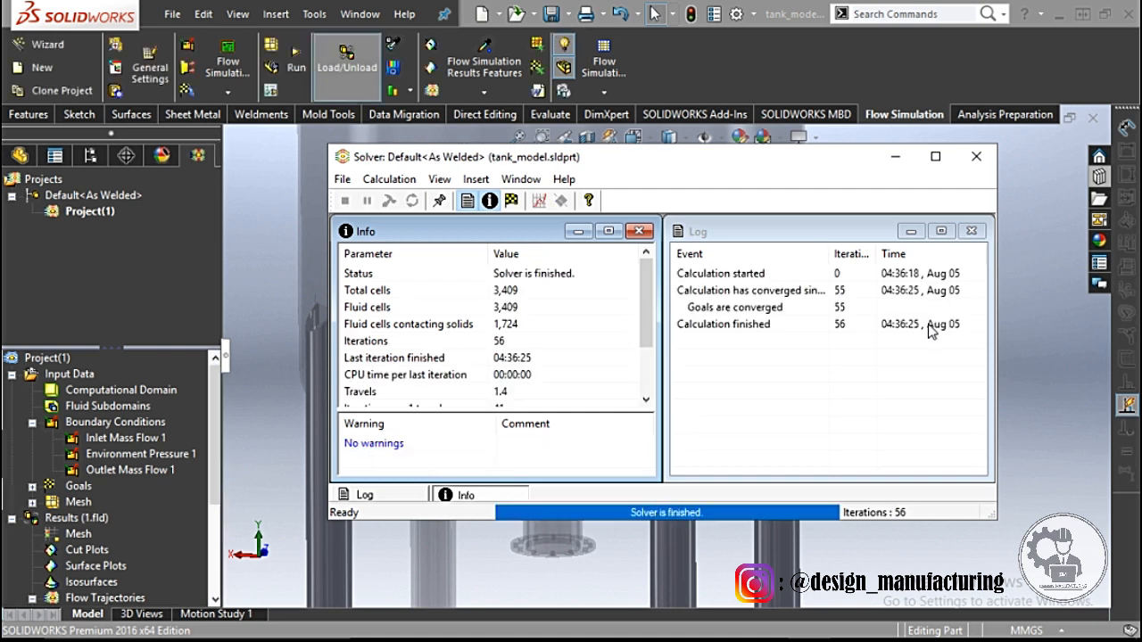
left_click(975, 157)
- Play Flow Trajectories 1 with the new results and move the pressure legend clear of the tank
scroll(175, 548, "down", 2)
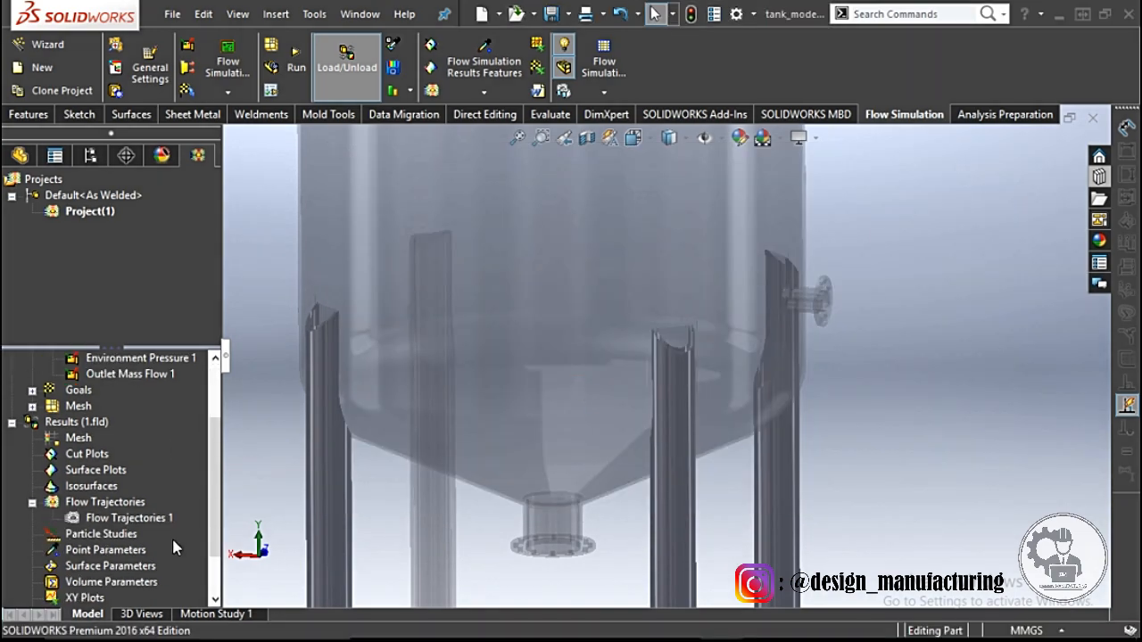
right_click(89, 519)
left_click(125, 362)
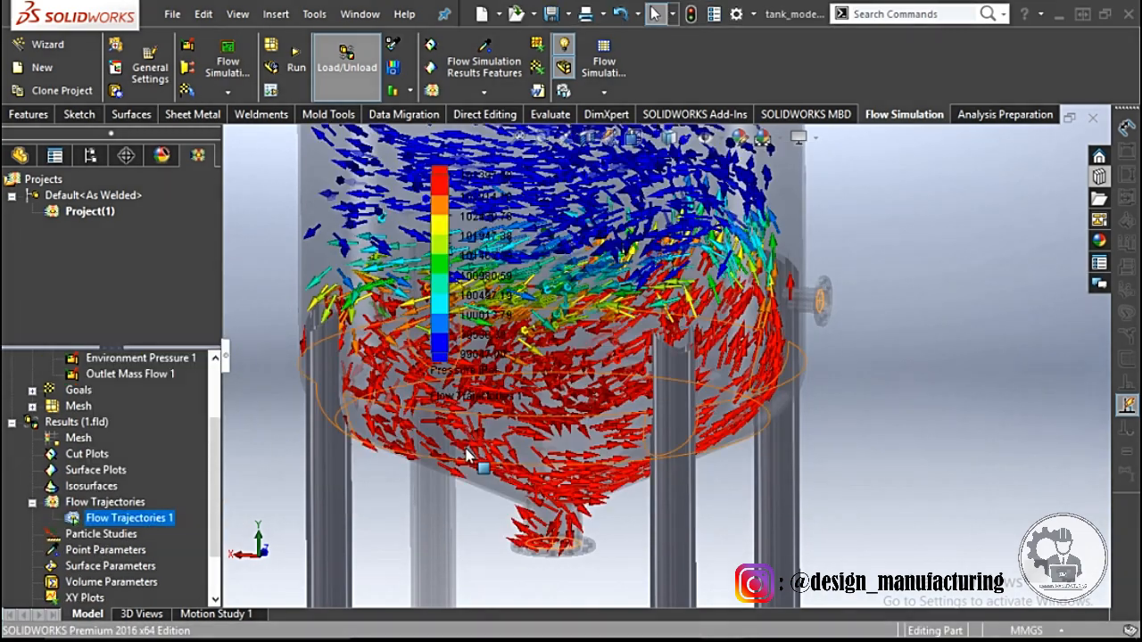
scroll(665, 388, "up", 5)
left_click_drag(438, 247, 296, 266)
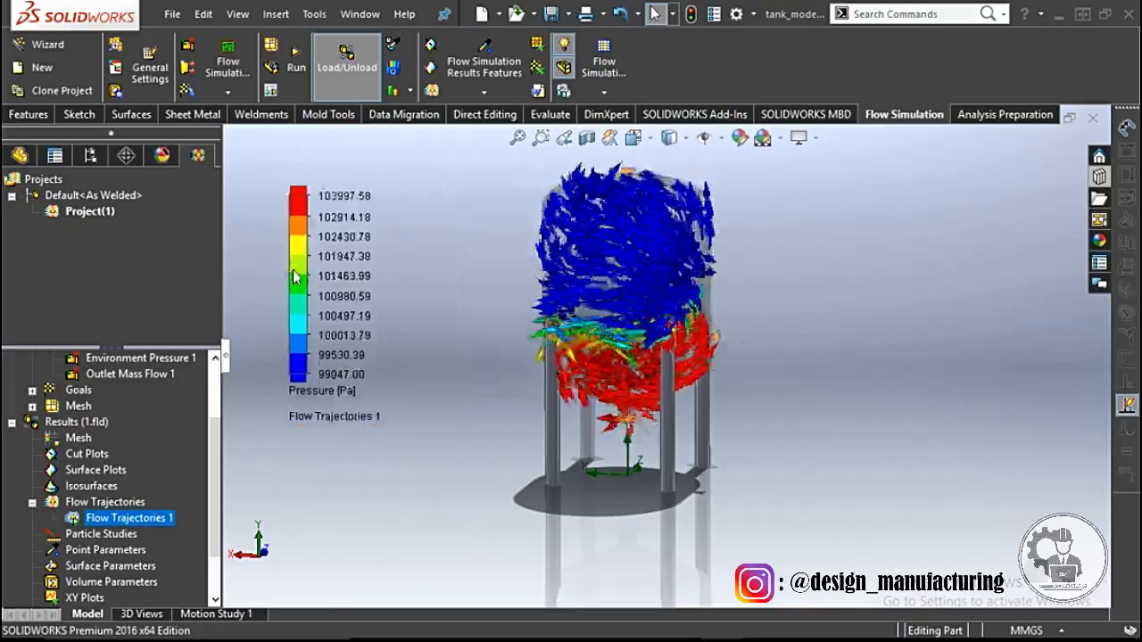
- Examine the animated flow arrows up close at the tank's upper inlet, bottom outlet and side nozzle
scroll(638, 299, "down", 5)
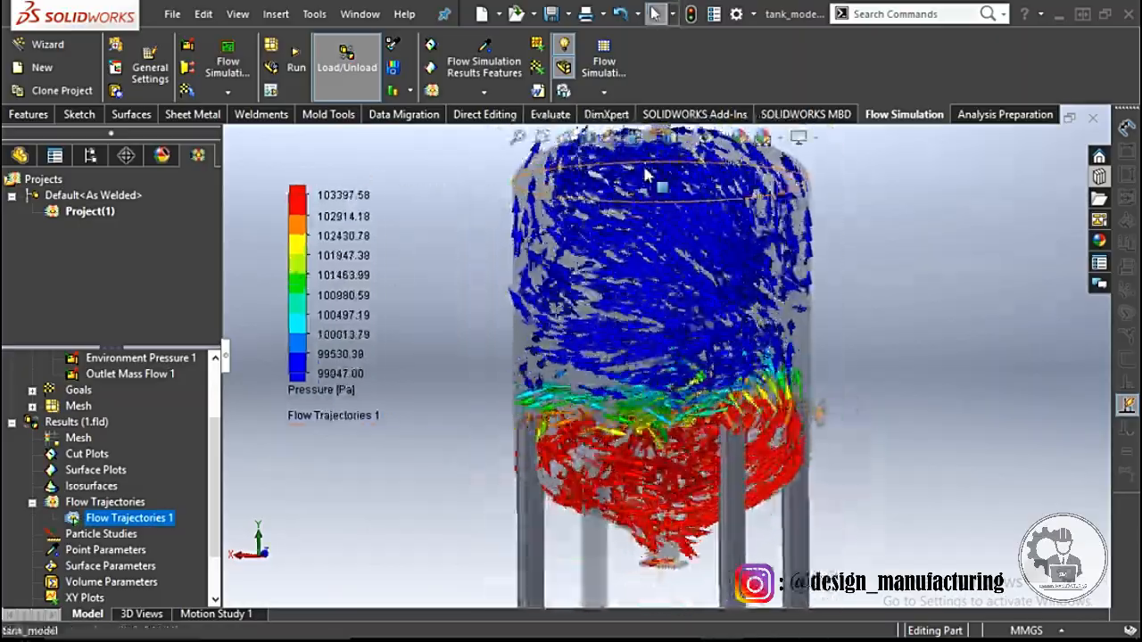
scroll(675, 196, "down", 10)
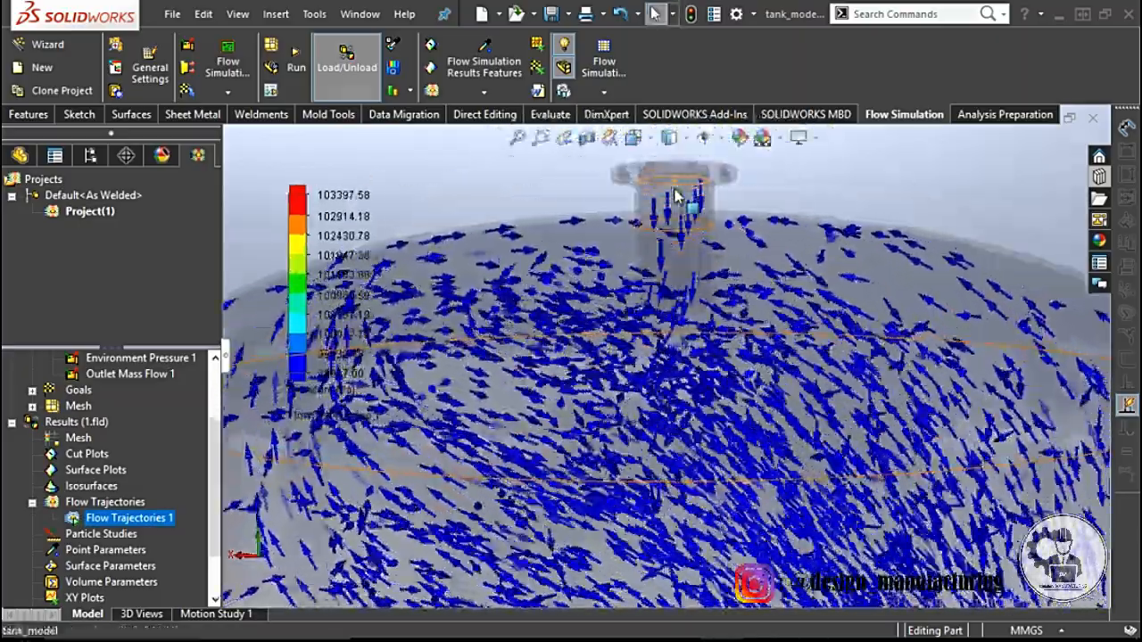
scroll(685, 206, "up", 10)
scroll(700, 515, "down", 5)
scroll(662, 514, "up", 5)
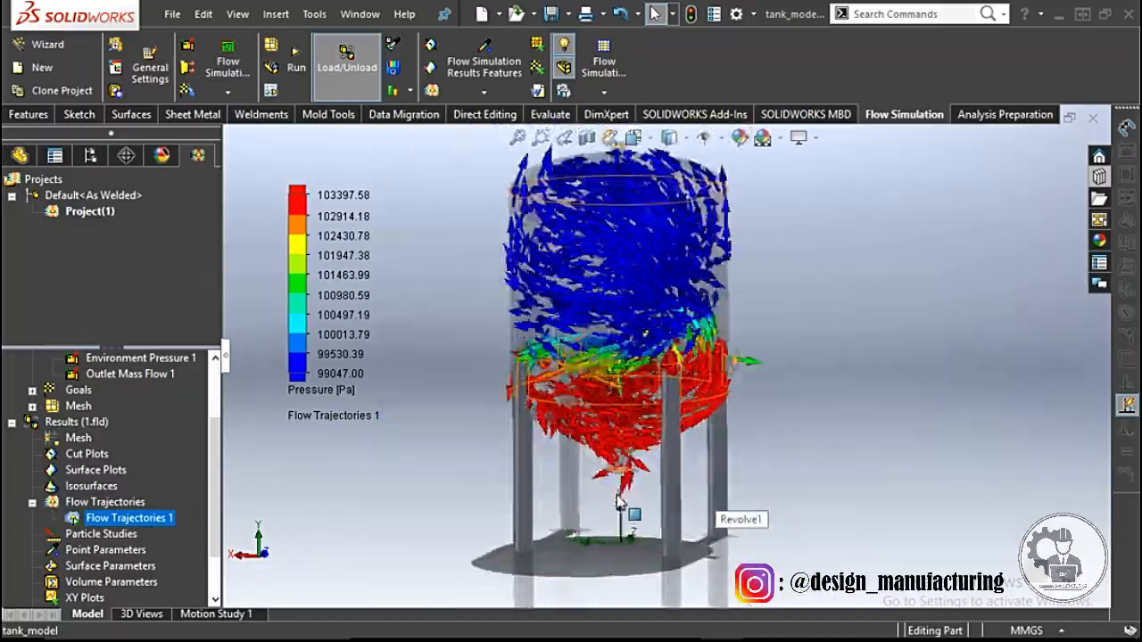
scroll(617, 482, "down", 6)
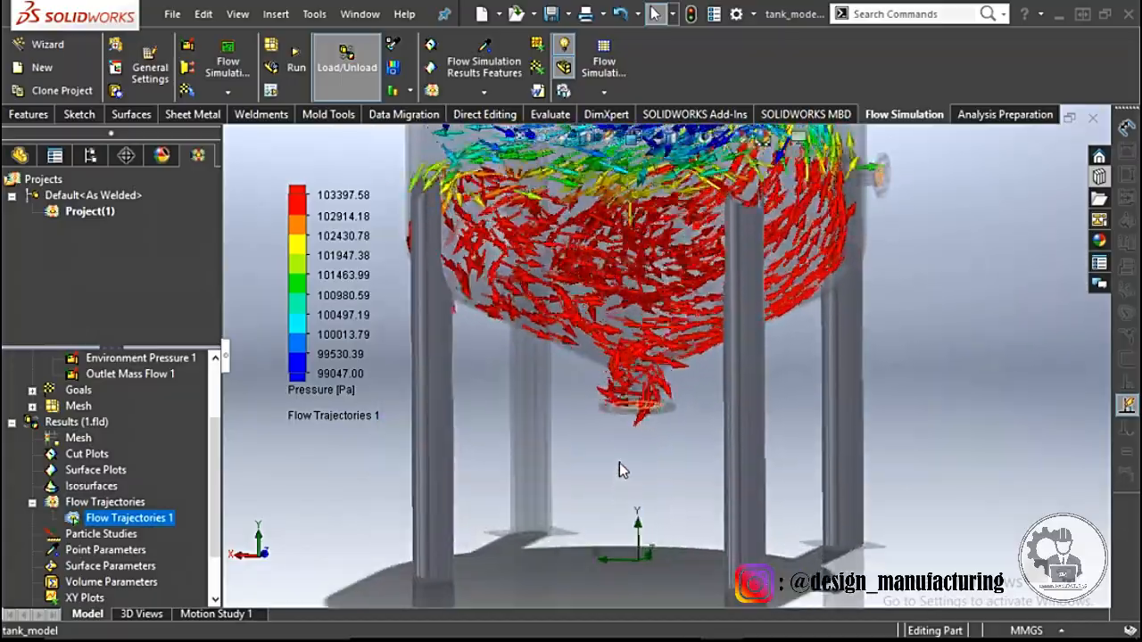
scroll(619, 464, "up", 5)
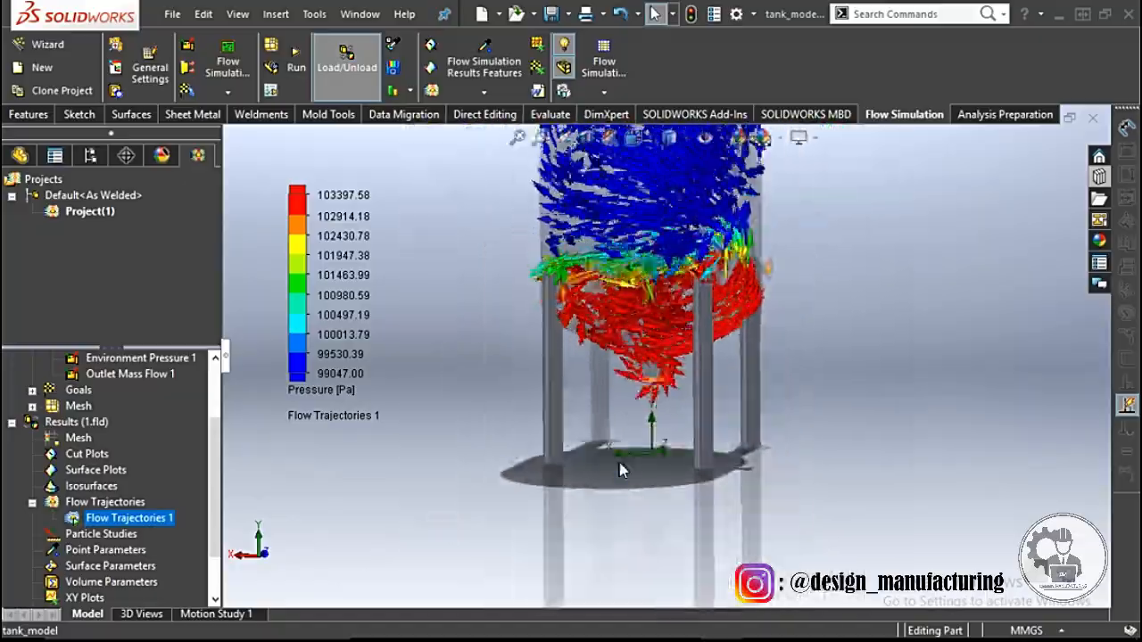
scroll(722, 308, "down", 9)
scroll(725, 325, "up", 6)
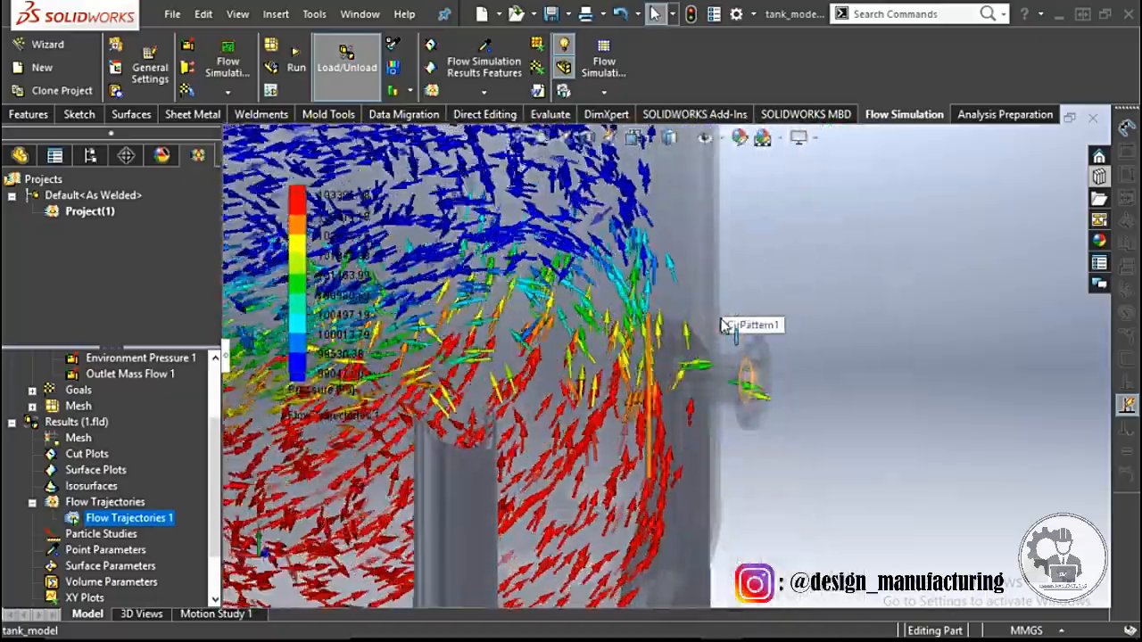
middle_click_drag(718, 313, 707, 324)
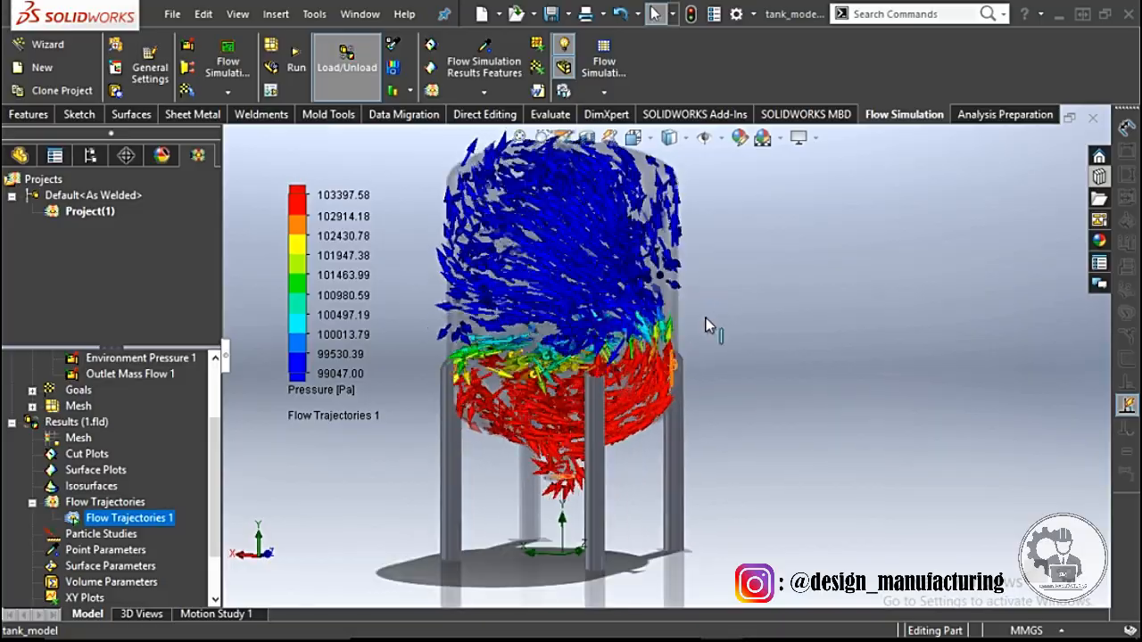
- Insert a surface plot of pressure contours on the three selected lid faces
left_click(120, 480)
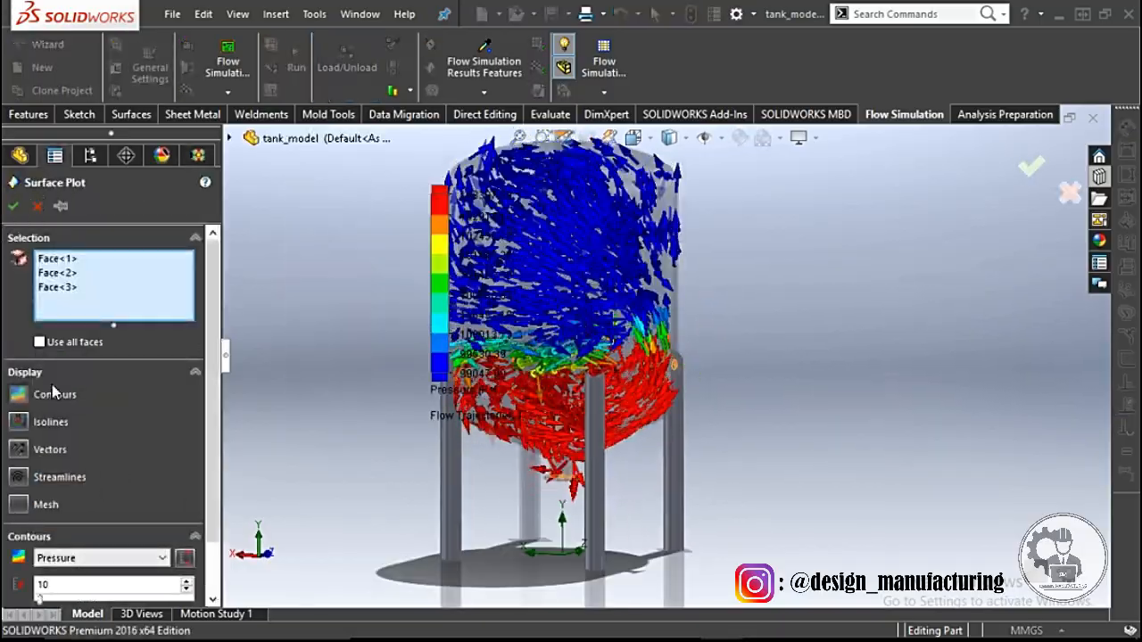
left_click(13, 210)
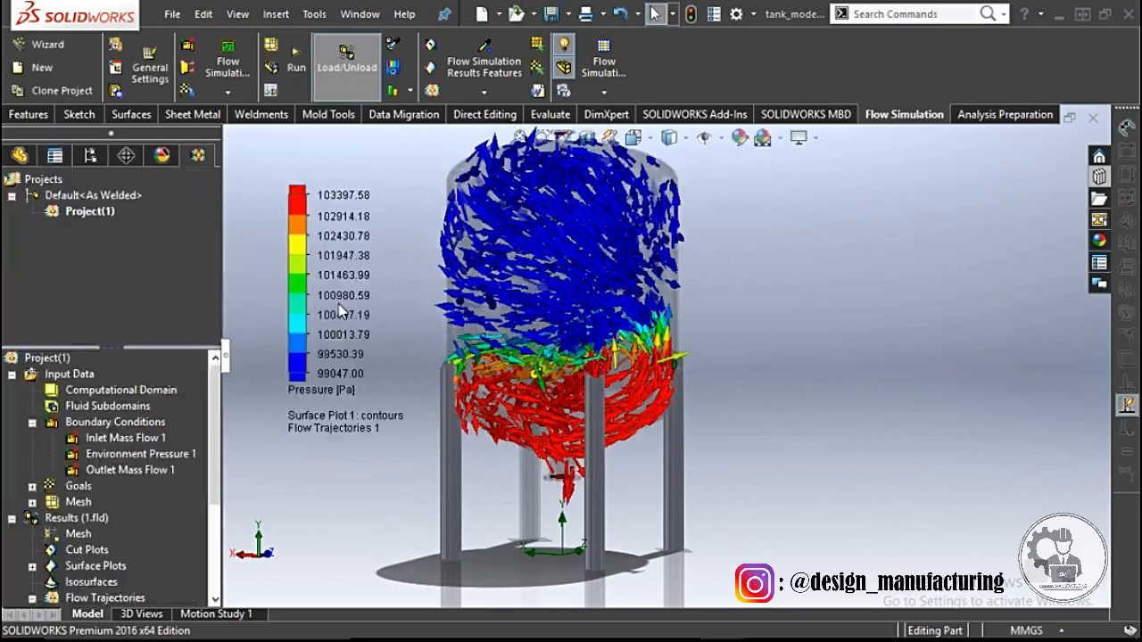
- Stop the animation of Flow Trajectories 1 and hide that plot
scroll(157, 533, "down", 1)
right_click(116, 566)
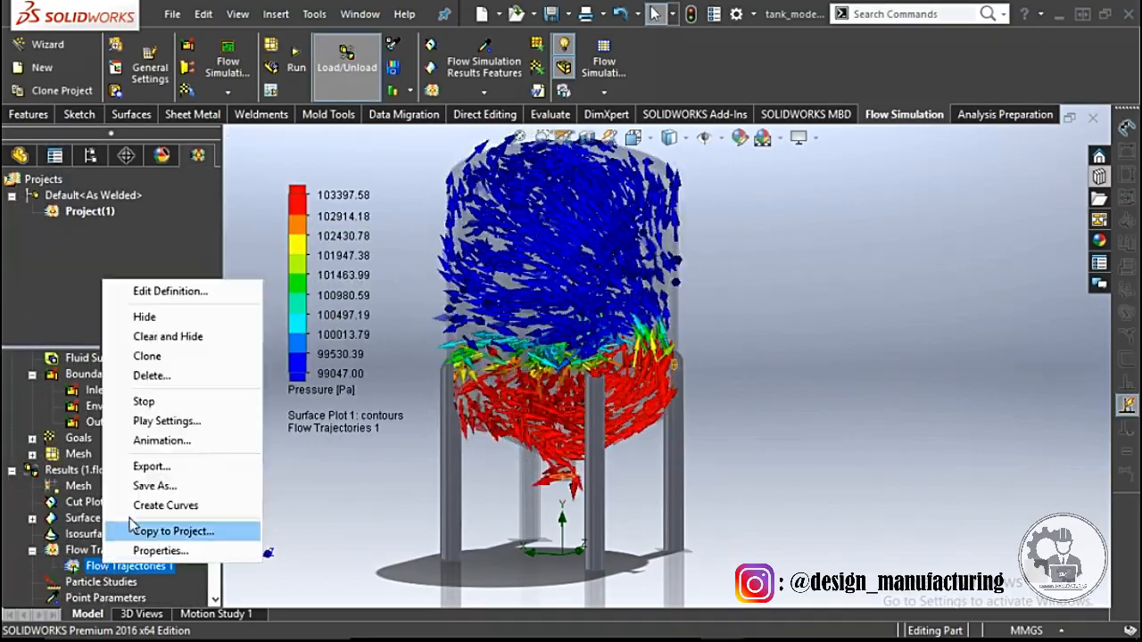
left_click(145, 399)
right_click(125, 566)
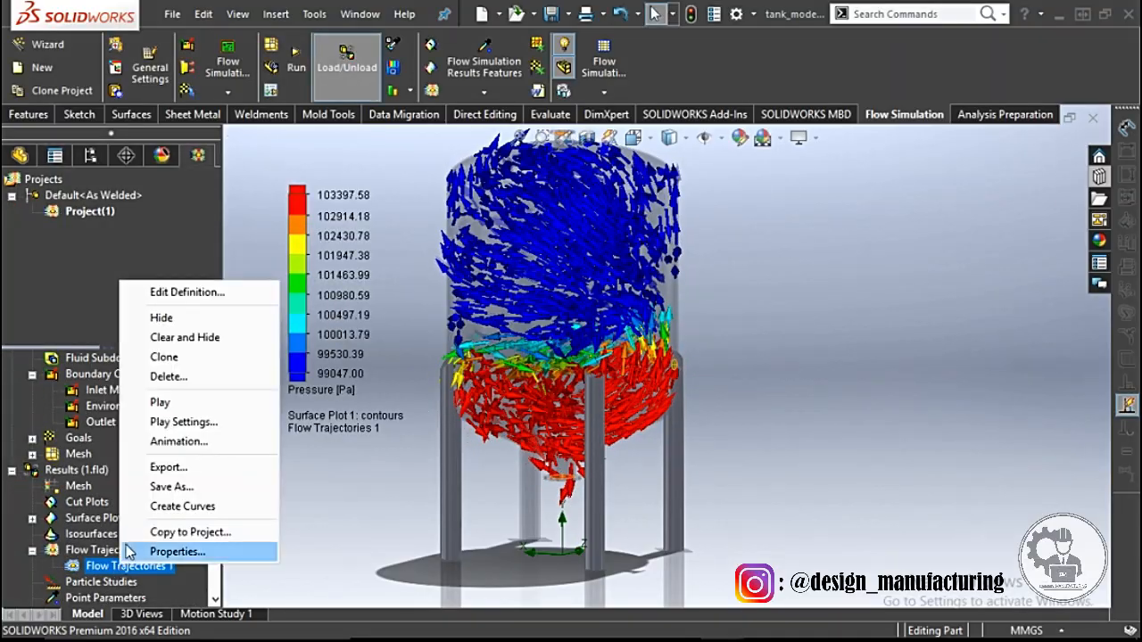
left_click(163, 322)
left_click(32, 517)
right_click(86, 533)
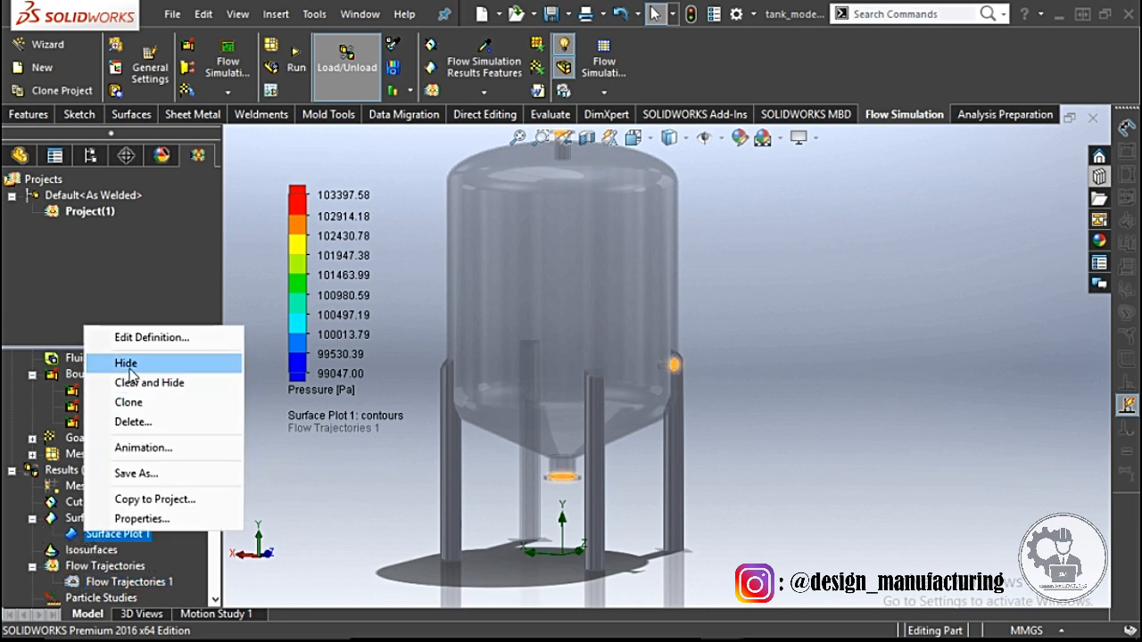
left_click(129, 402)
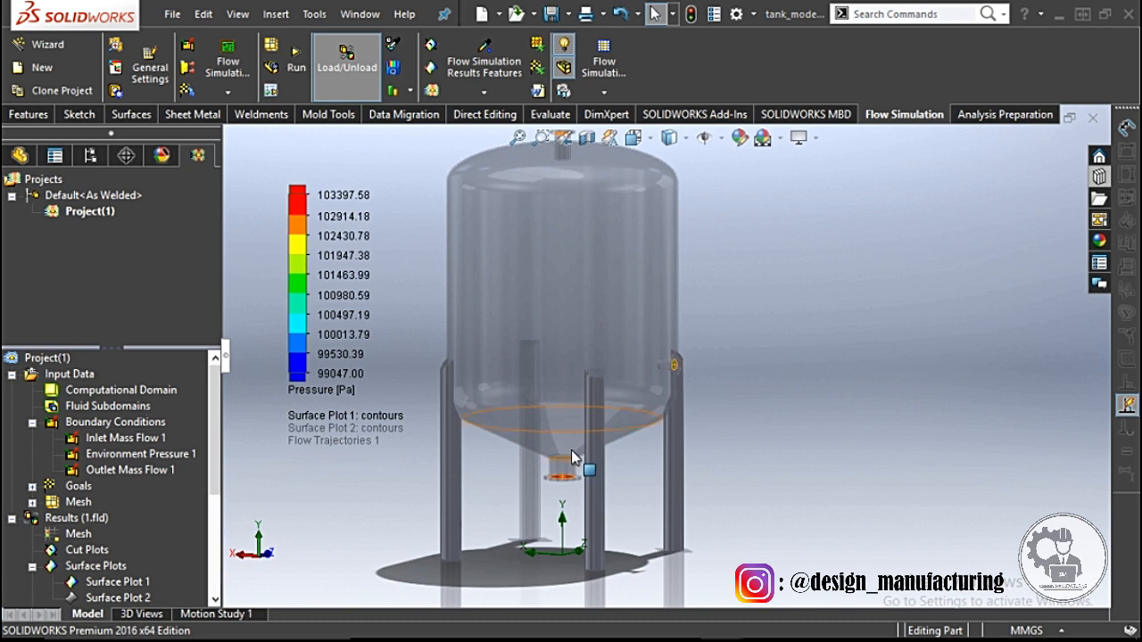
scroll(571, 449, "down", 5)
right_click(118, 598)
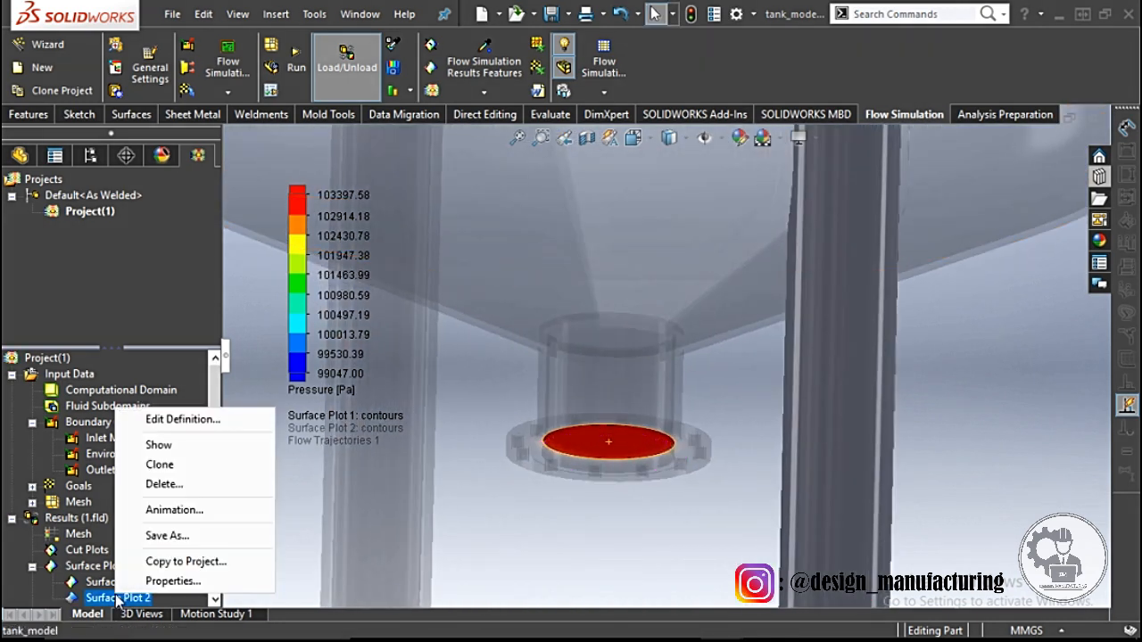
left_click(163, 483)
left_click(677, 269)
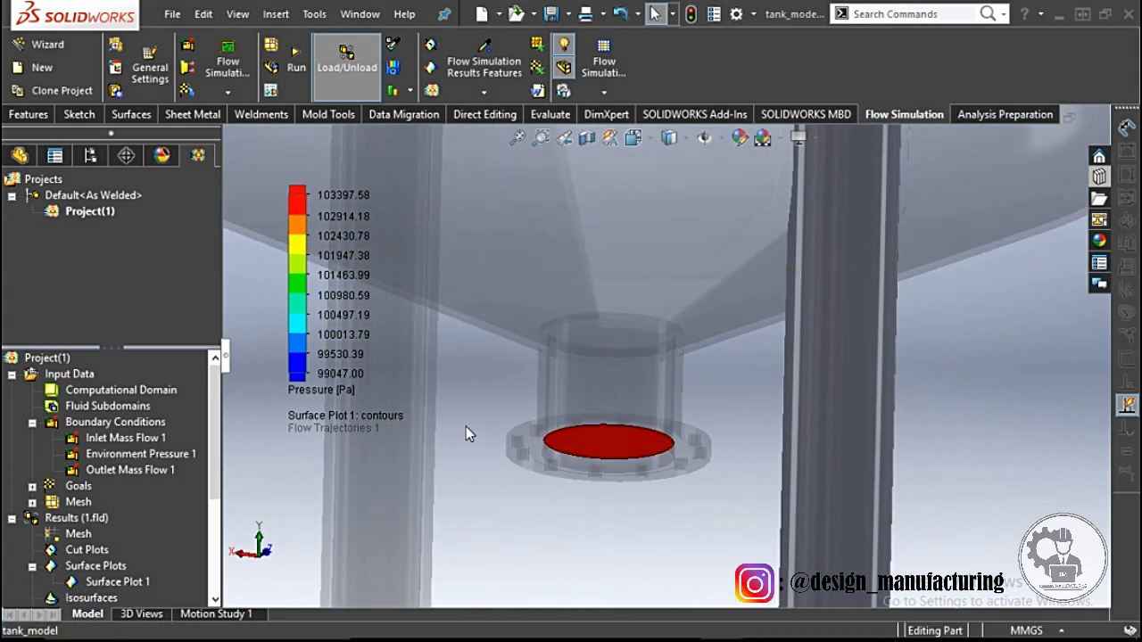
- Delete Surface Plot 1 from the results
right_click(89, 588)
left_click(127, 479)
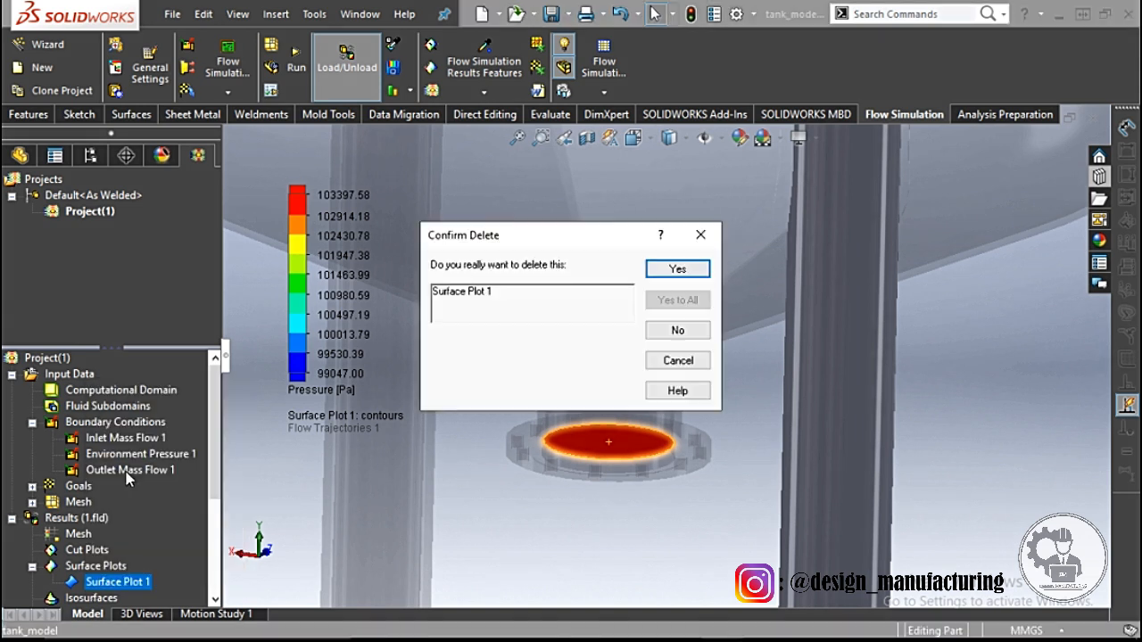
left_click(677, 270)
- Insert a vertical cut plot through the tank showing pressure contours together with flow vectors
scroll(100, 604, "down", 1)
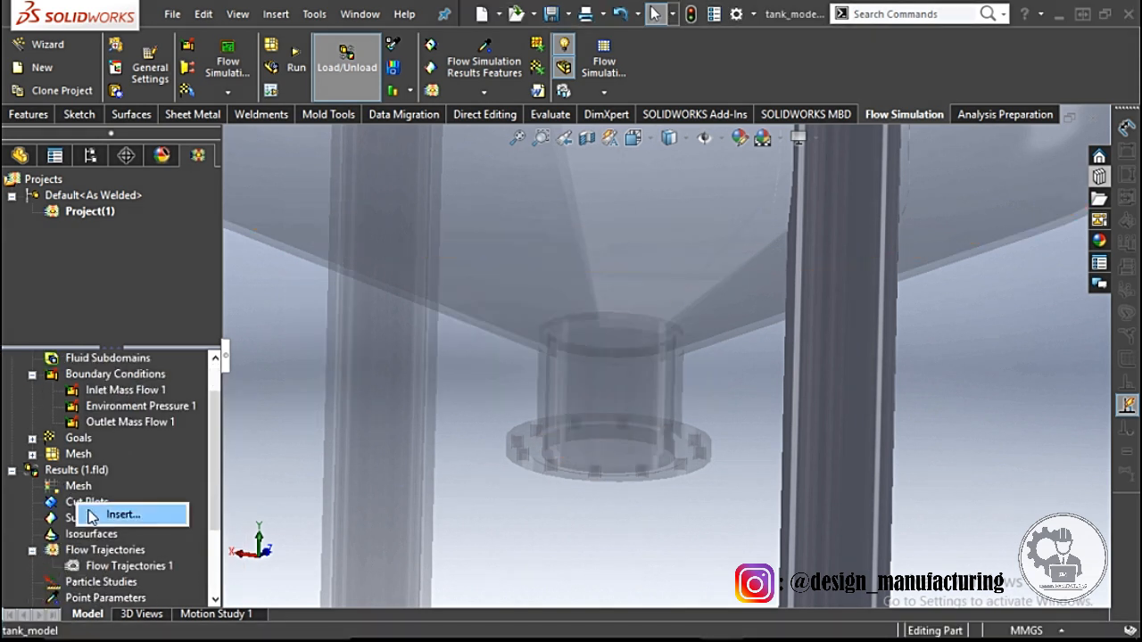
scroll(541, 496, "up", 10)
middle_click_drag(592, 435, 566, 420)
scroll(713, 245, "down", 3)
middle_click_drag(671, 284, 685, 339)
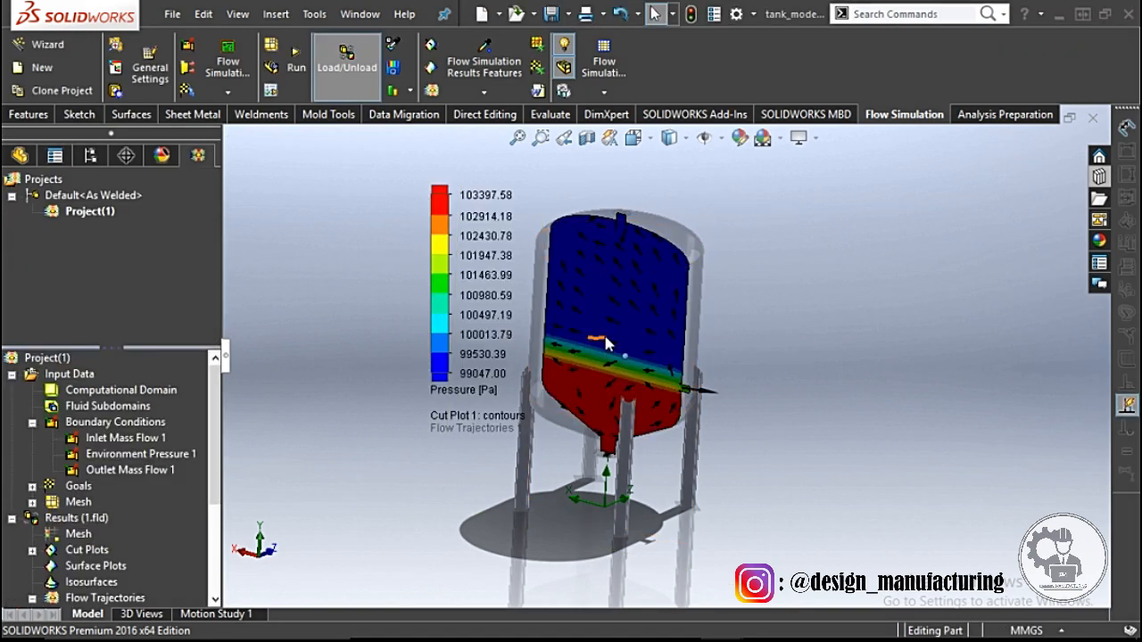
- Examine the cut plot's pressure layers and vectors, and move the pressure legend clear of the tank
scroll(603, 341, "down", 3)
middle_click_drag(610, 337, 585, 361)
scroll(581, 372, "up", 2)
scroll(584, 422, "down", 2)
middle_click_drag(584, 422, 575, 397)
scroll(170, 528, "down", 4)
scroll(155, 535, "up", 3)
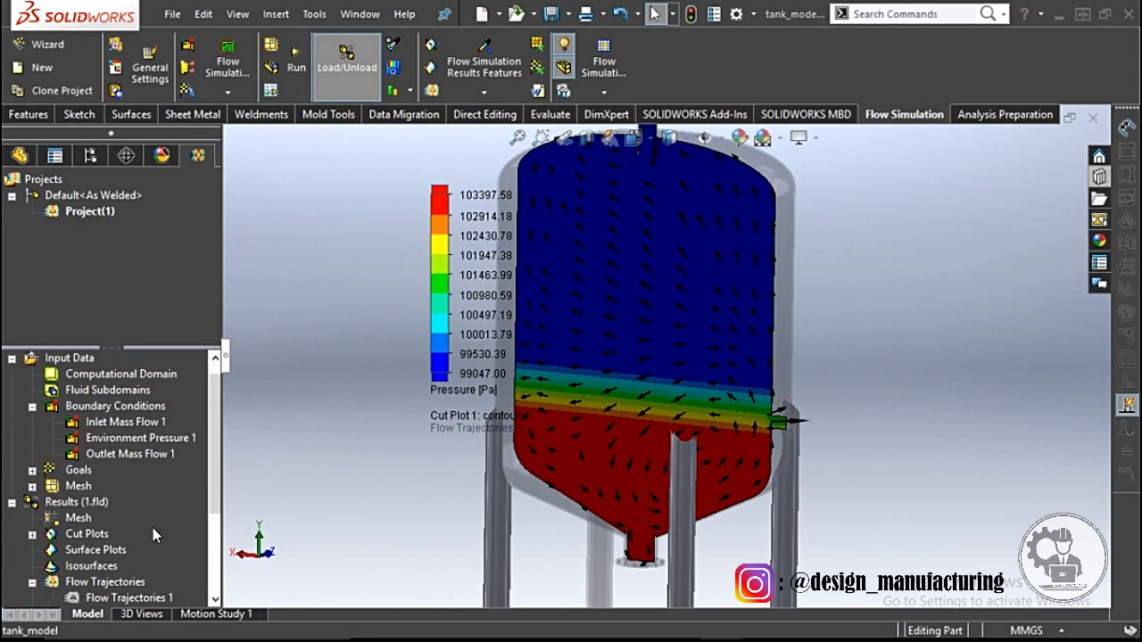
middle_click_drag(553, 294, 783, 300)
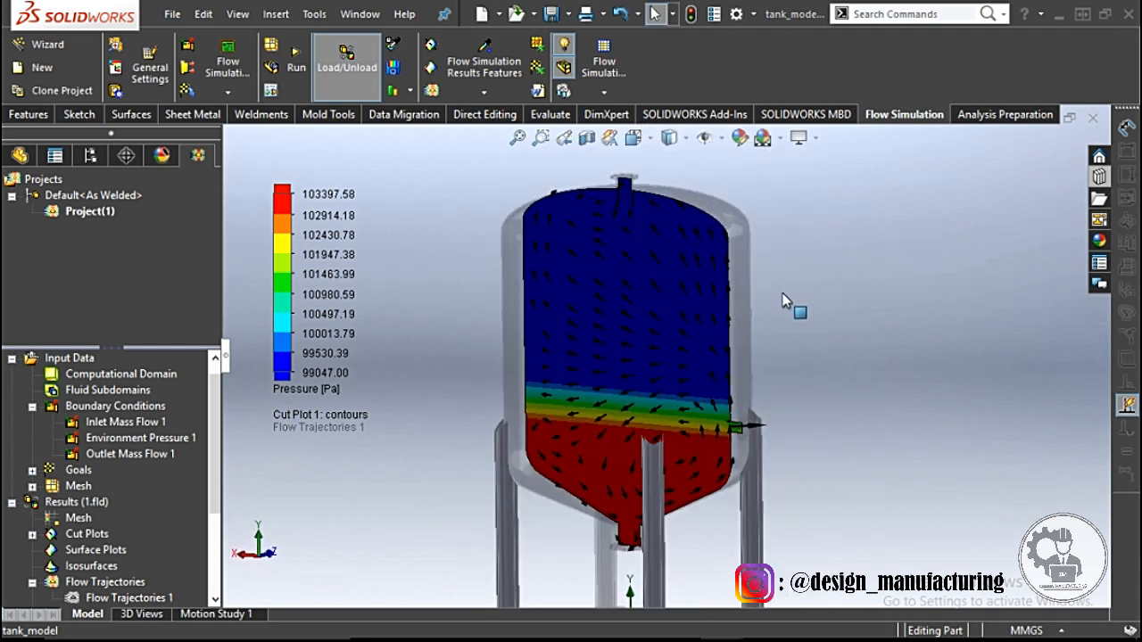
- Play Cut Plot 1 and watch the section sweep through the tank from a front view
right_click(82, 551)
left_click(117, 441)
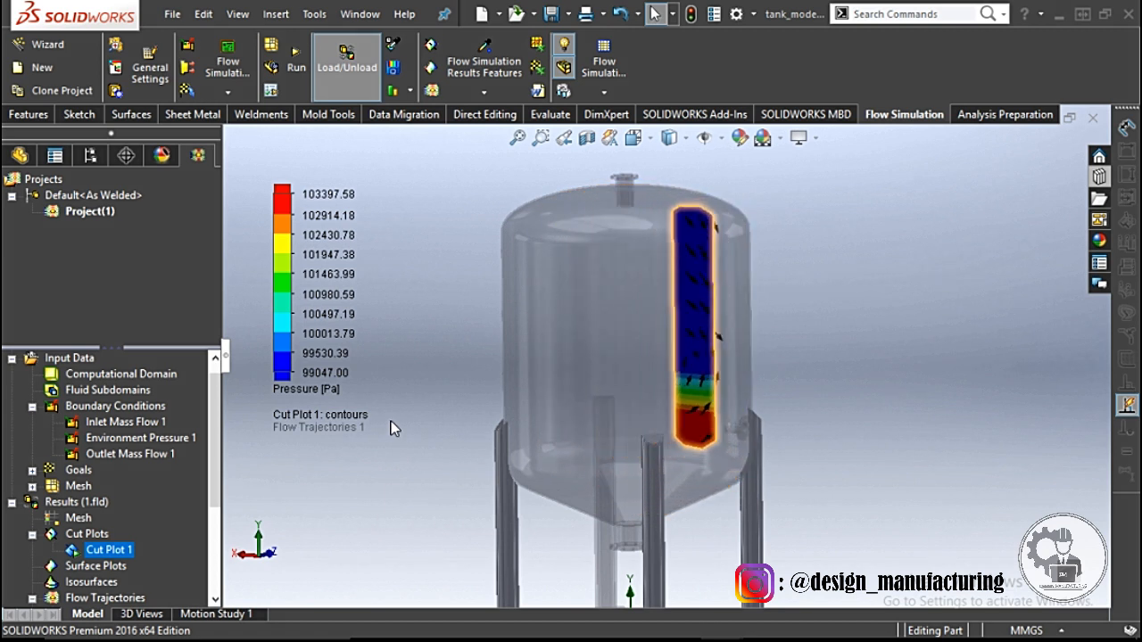
middle_click_drag(636, 463, 675, 413)
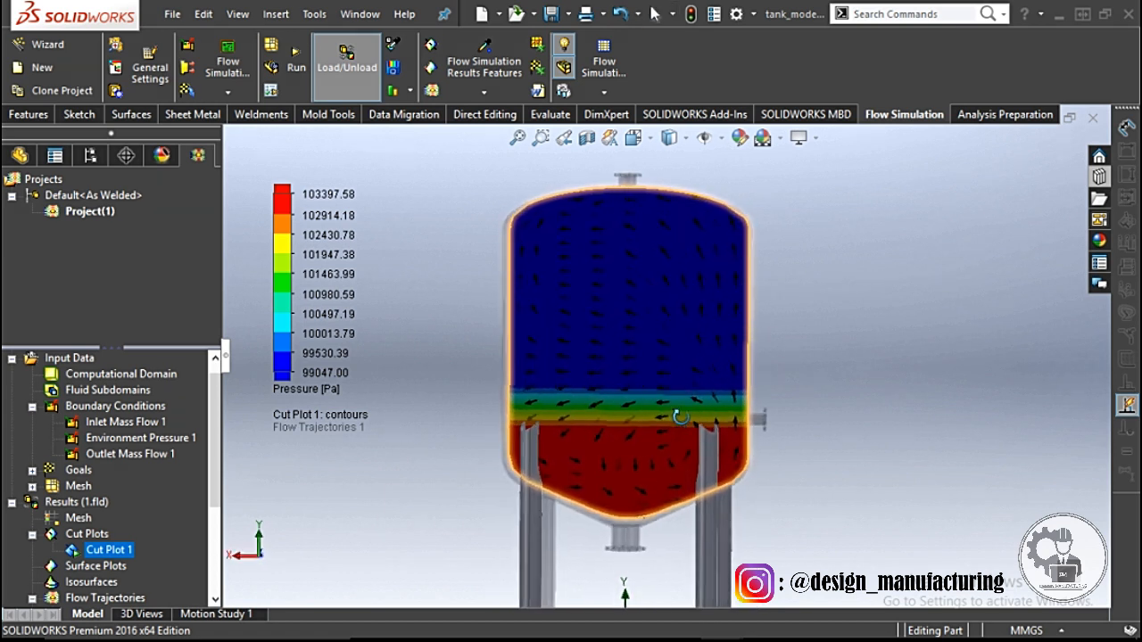
- Stop the animation of Cut Plot 1 and hide the plot
right_click(100, 550)
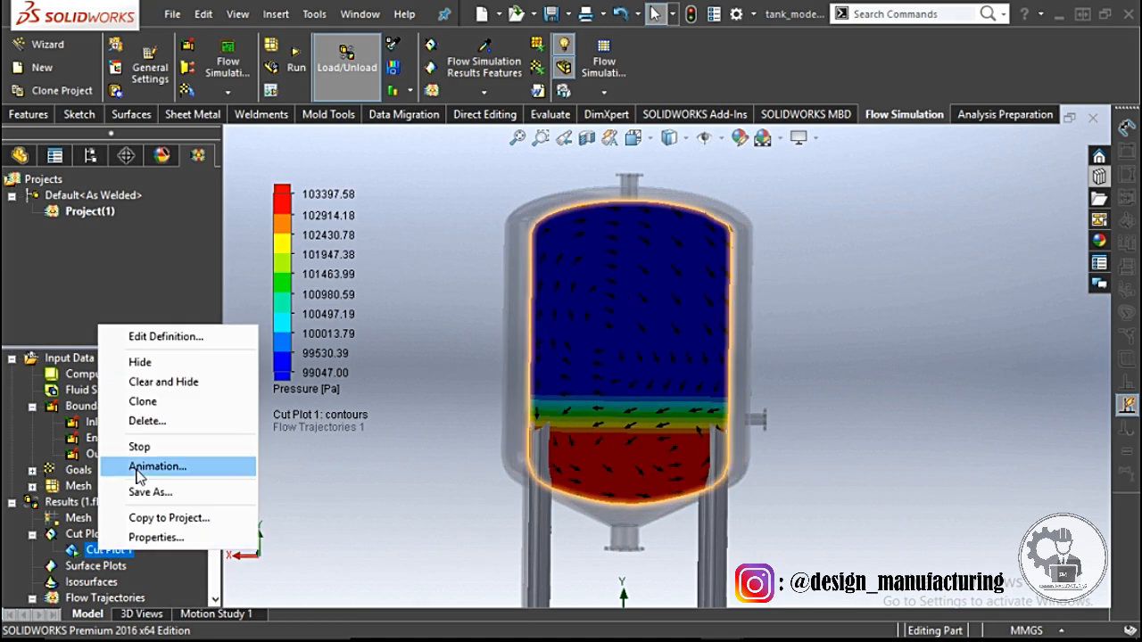
left_click(134, 446)
right_click(118, 548)
left_click(163, 360)
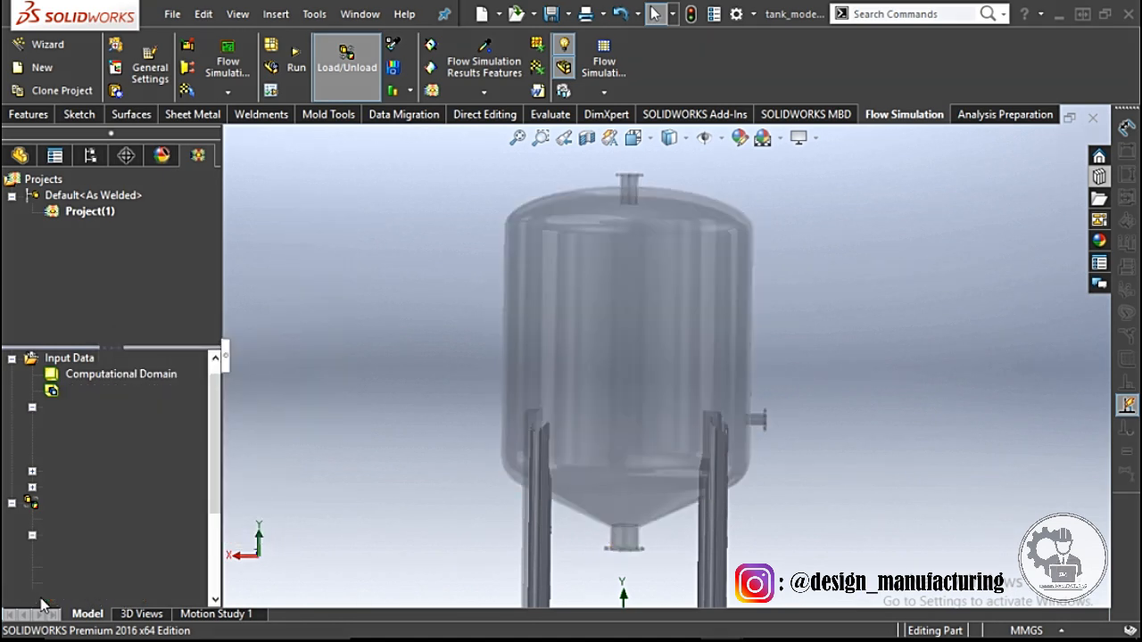
- Show the hidden Flow Trajectories 1 plot in the tank
right_click(76, 600)
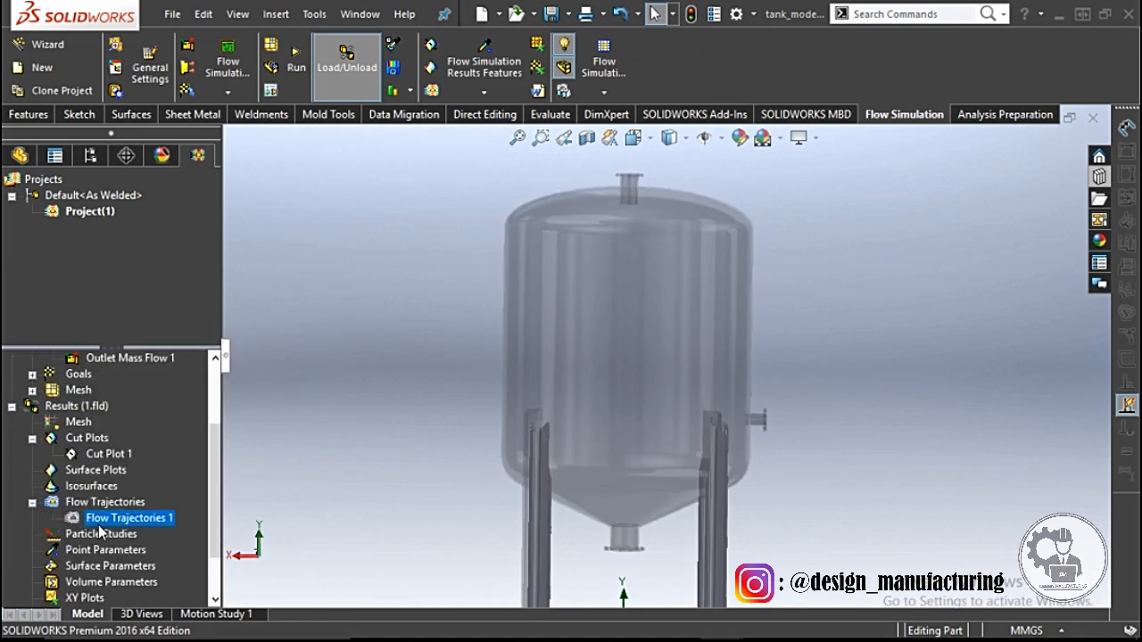
right_click(100, 522)
left_click(141, 278)
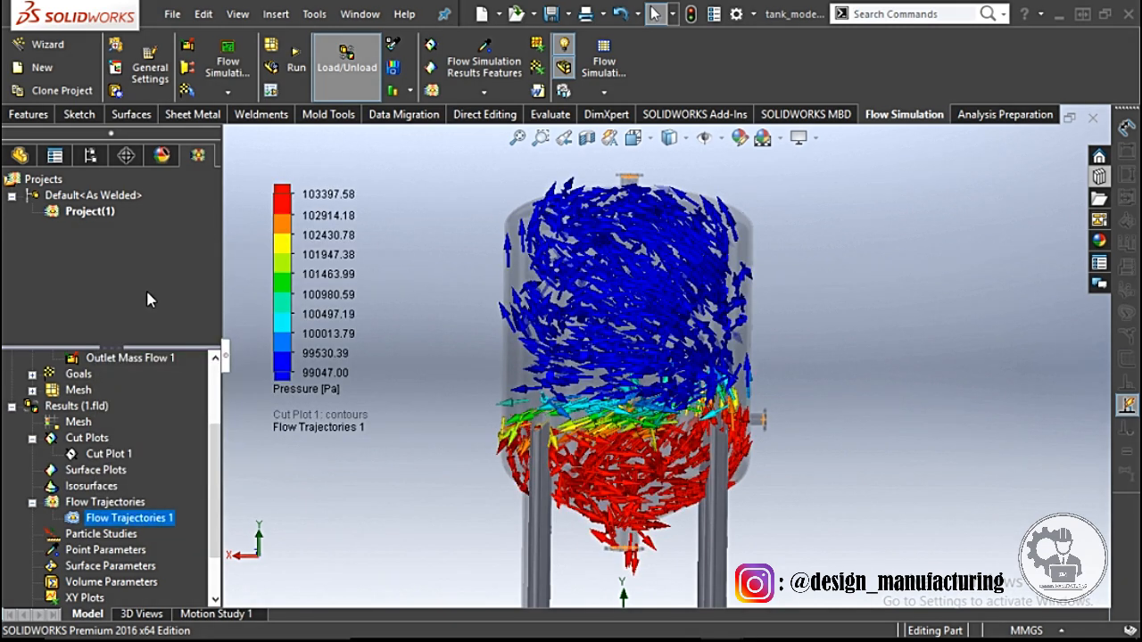
- Edit Flow Trajectories 1 to draw static trajectories in the Arrows (flat) style
right_click(118, 526)
left_click(169, 250)
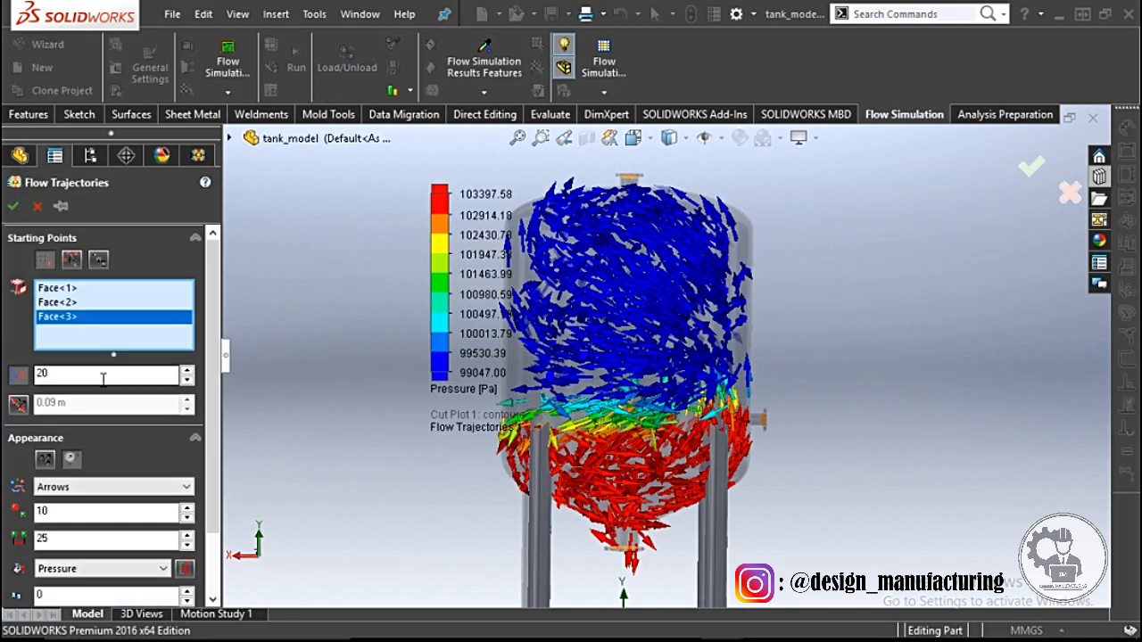
left_click(44, 459)
left_click(51, 487)
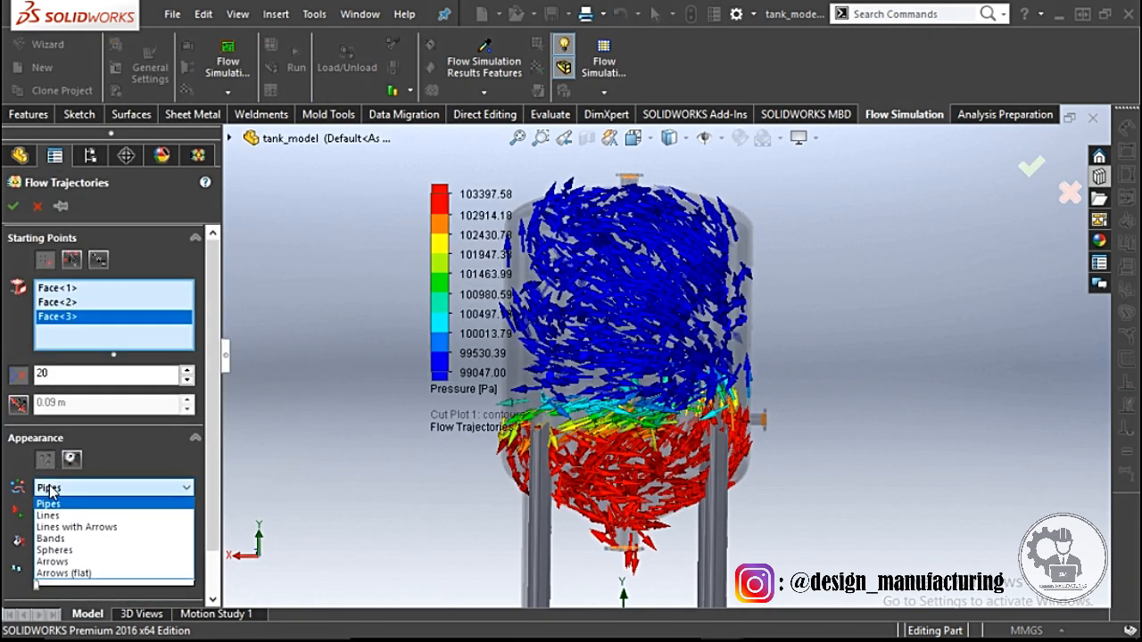
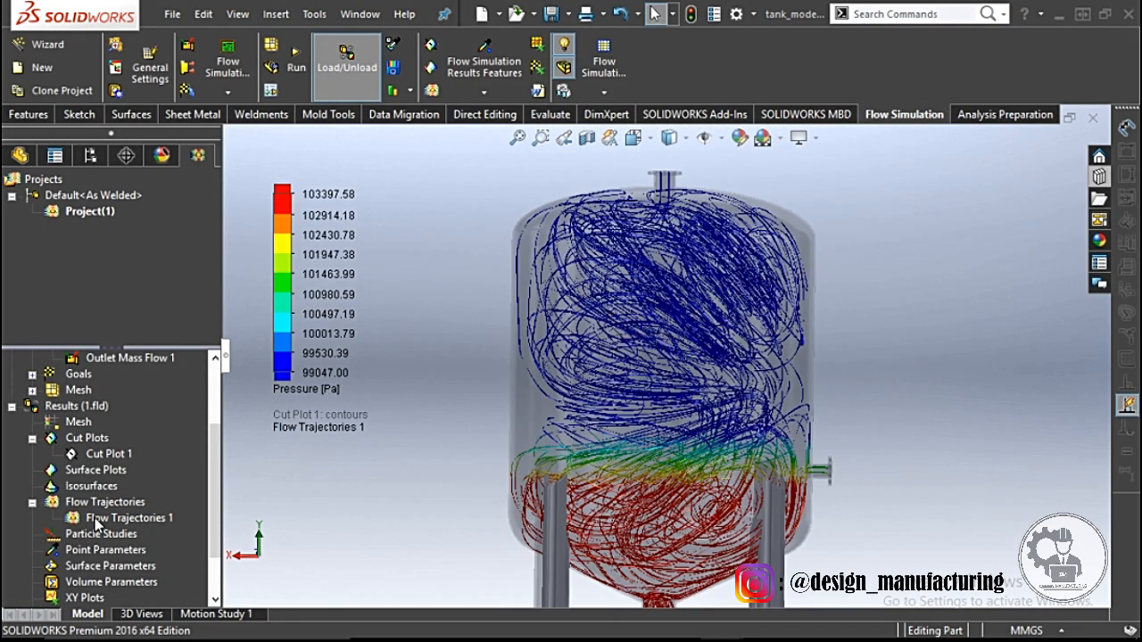
- Play the static trajectories of Flow Trajectories 1, then stop the animation
right_click(96, 525)
left_click(133, 376)
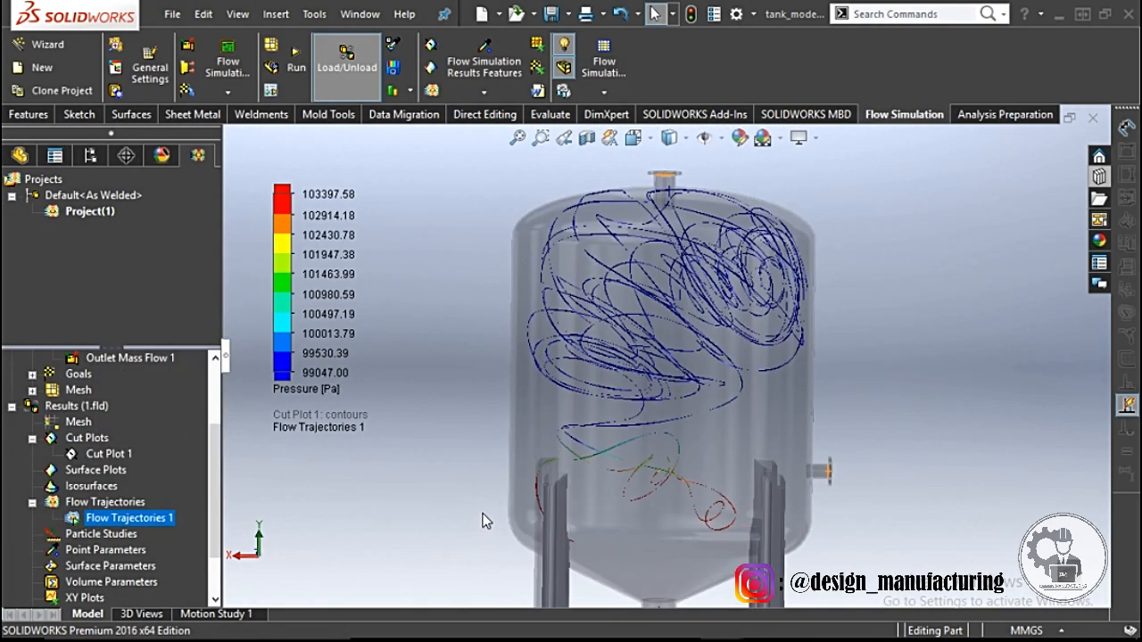
right_click(119, 522)
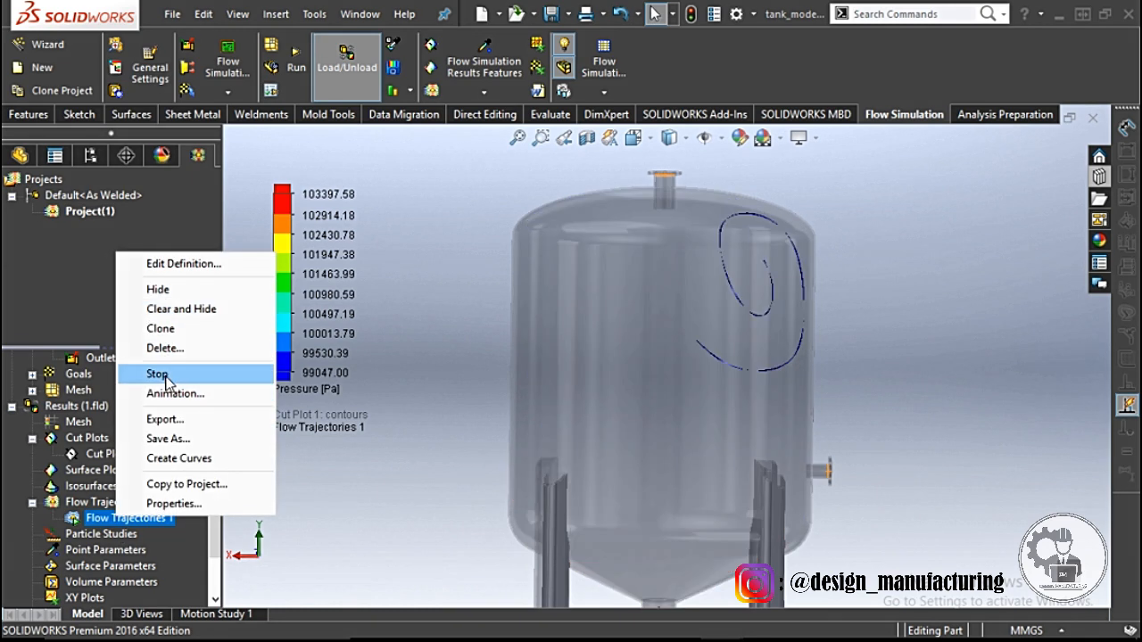
left_click(166, 376)
- Review the appearance settings in the definition of Flow Trajectories 1 and accept them
right_click(113, 519)
left_click(158, 258)
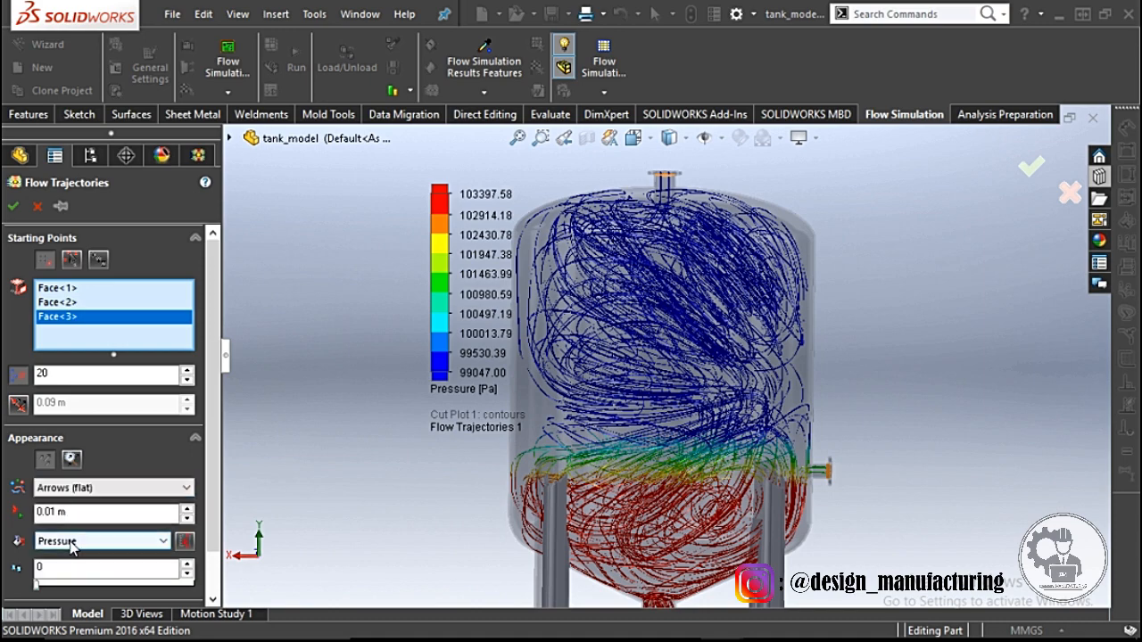
left_click(12, 207)
- Play Flow Trajectories 1 and inspect the flow entering through the tank's upper nozzle
right_click(130, 520)
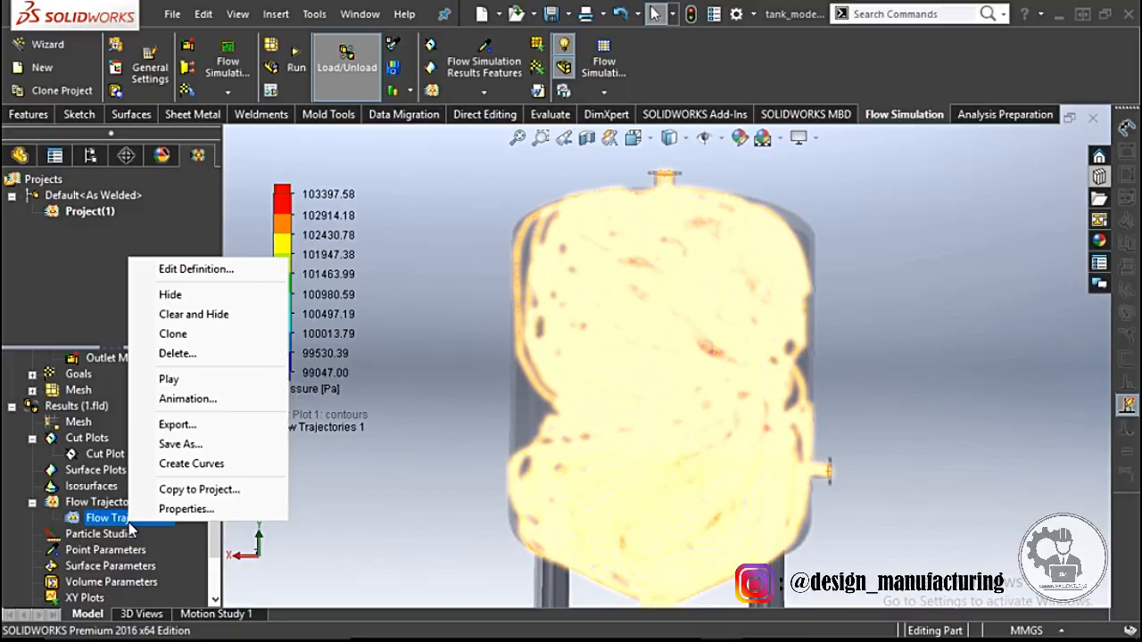
left_click(166, 377)
scroll(671, 188, "down", 8)
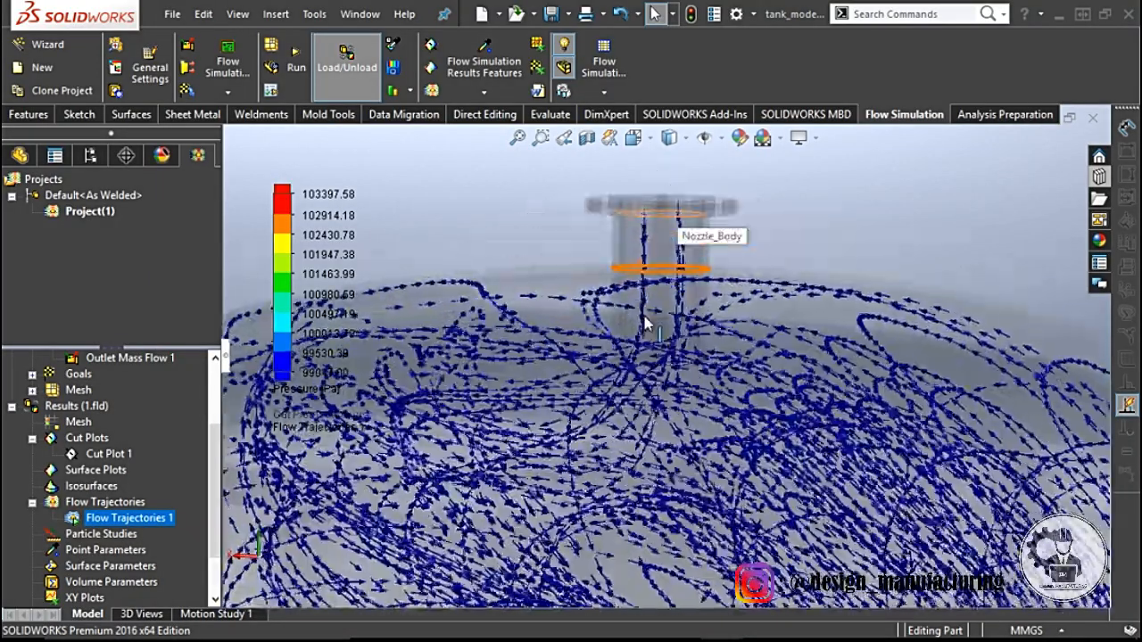
scroll(676, 216, "down", 5)
scroll(624, 331, "up", 10)
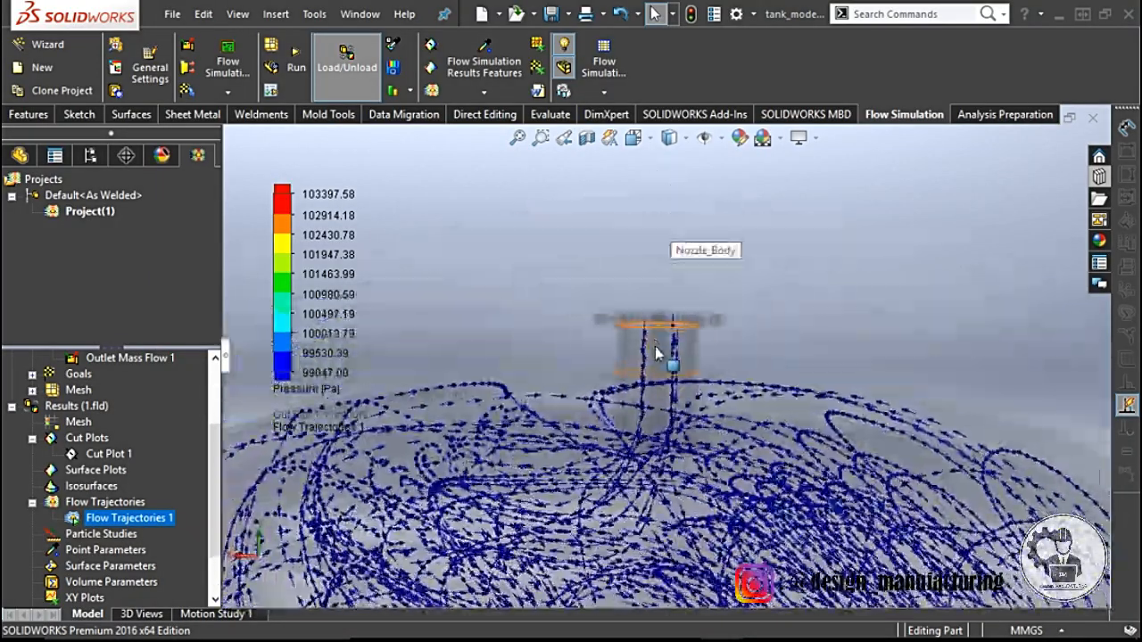
- Inspect the pressure-coloured trajectories at the tank's top, bottom and side nozzles, finishing with the whole vessel
scroll(657, 509, "down", 10)
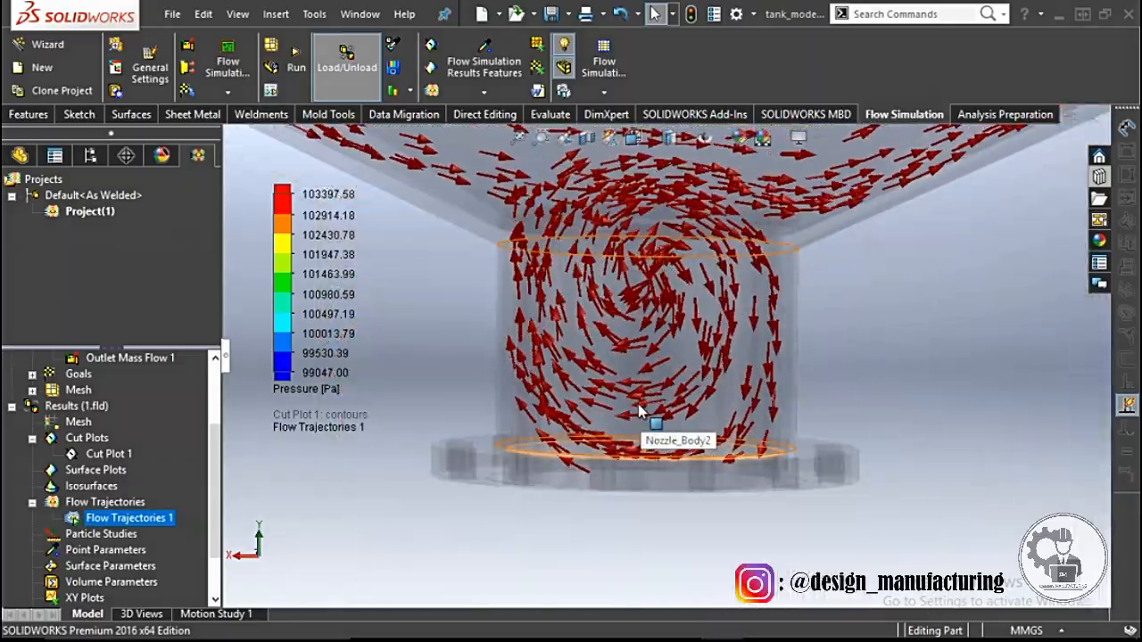
scroll(642, 413, "up", 10)
scroll(767, 276, "down", 10)
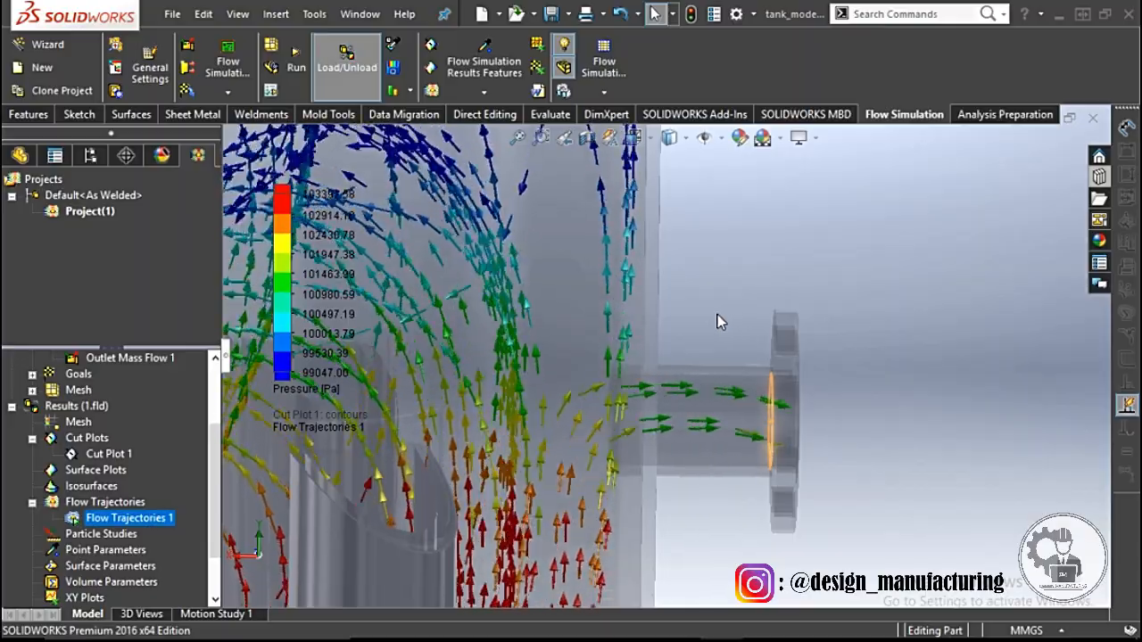
scroll(717, 317, "up", 10)
middle_click_drag(711, 312, 544, 318)
middle_click_drag(616, 298, 738, 307)
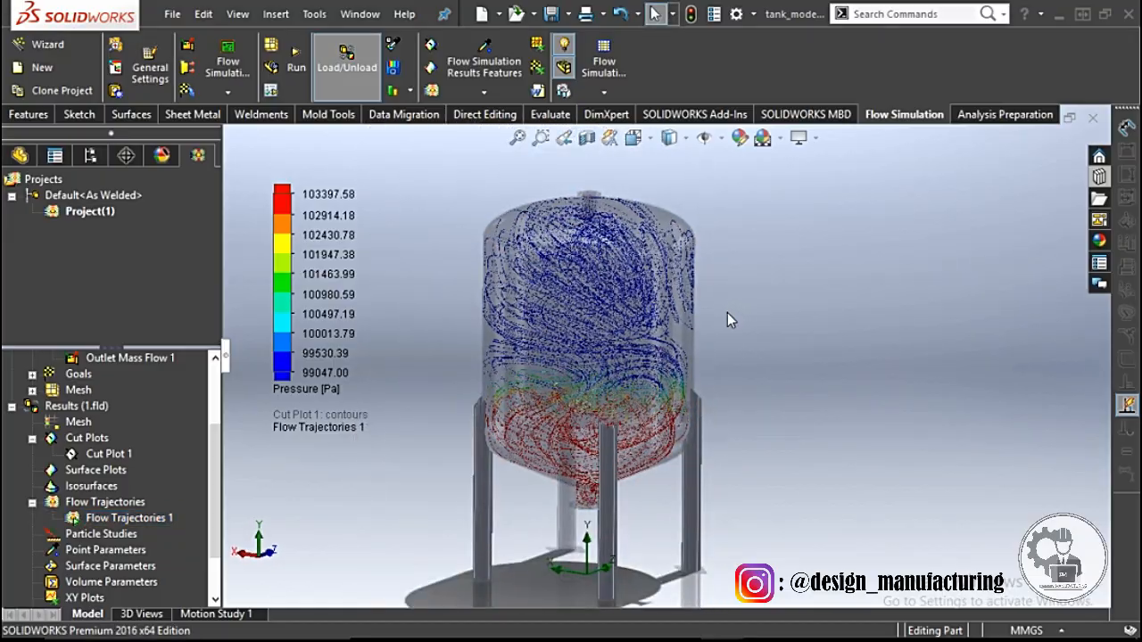
scroll(561, 468, "down", 1)
middle_click_drag(558, 468, 574, 437)
- Recolour Flow Trajectories 1 by Temperature to inspect it, and switch the displayed parameter to Velocity (Y)
left_click(306, 388)
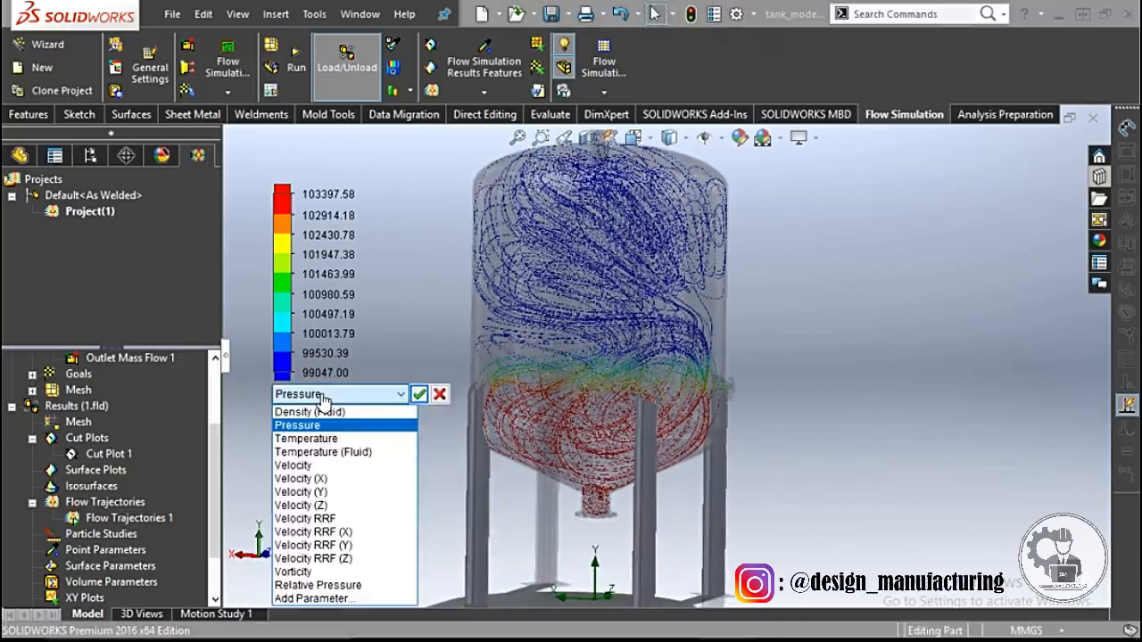
left_click(303, 436)
left_click(419, 393)
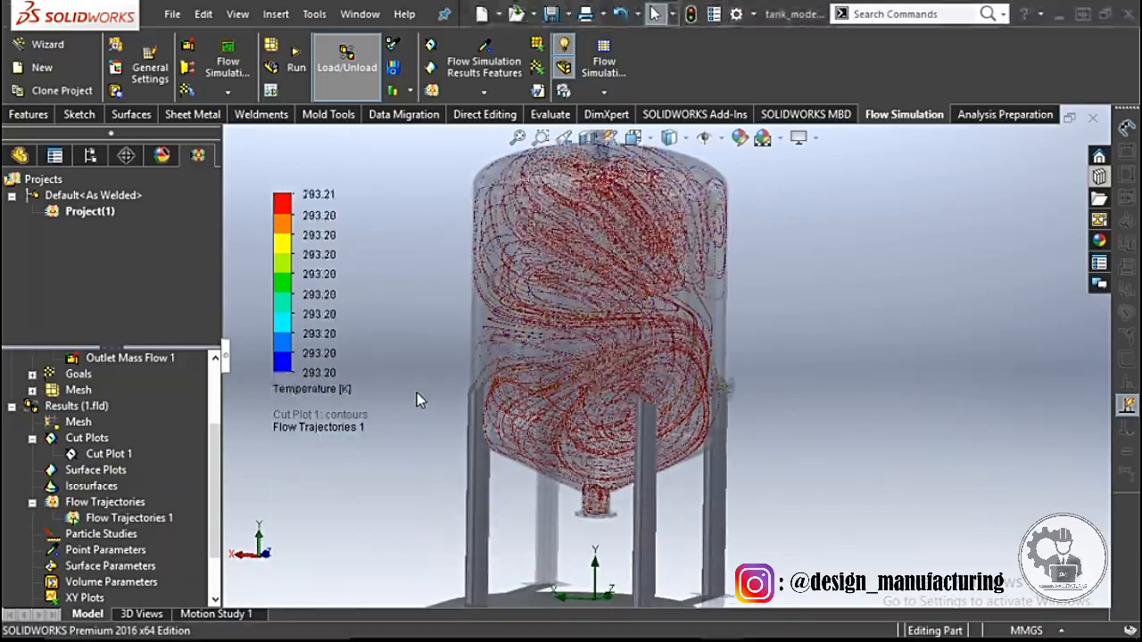
scroll(633, 303, "down", 3)
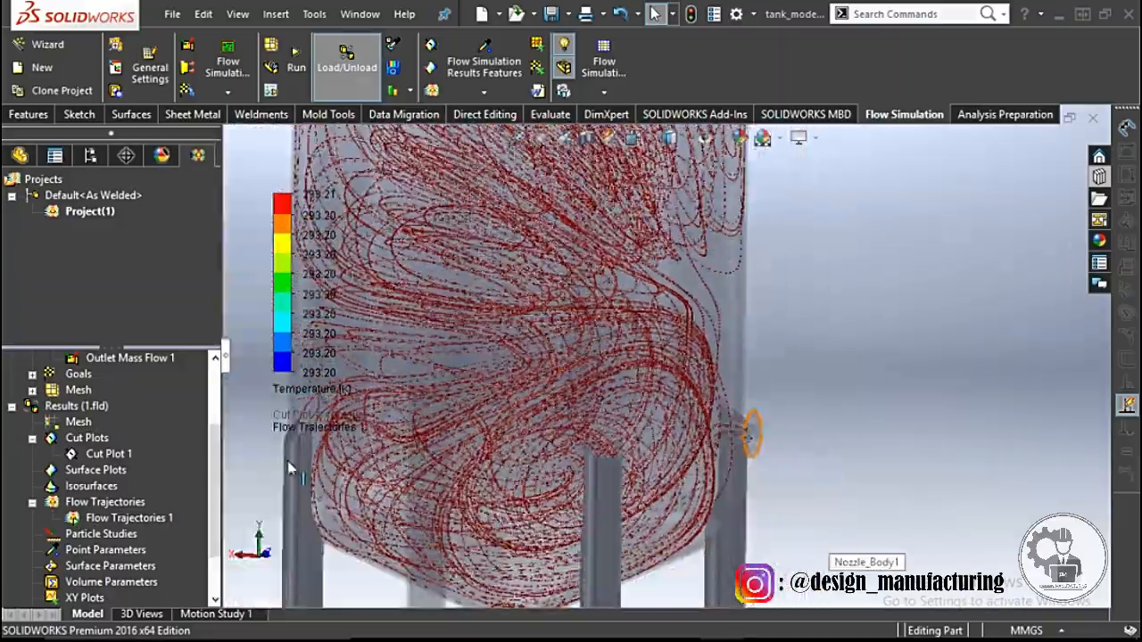
left_click(306, 389)
left_click(300, 492)
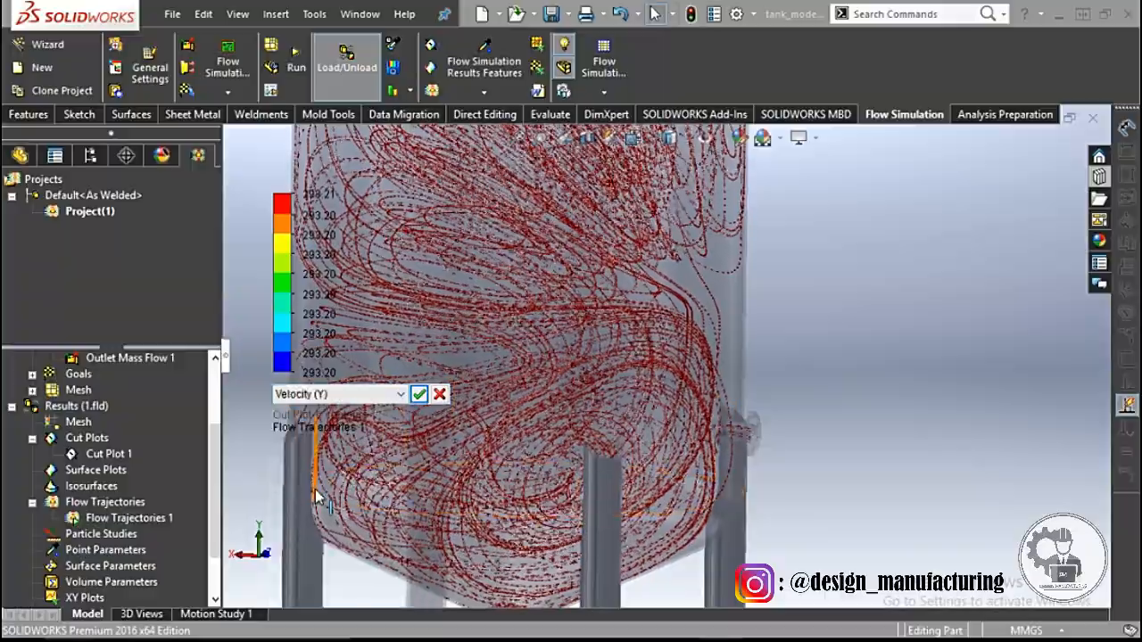
left_click(419, 393)
- Examine the Velocity (Y) trajectories at the upper nozzle, in the tank's lower section and around the bottom outlet
scroll(889, 411, "up", 5)
scroll(662, 295, "down", 10)
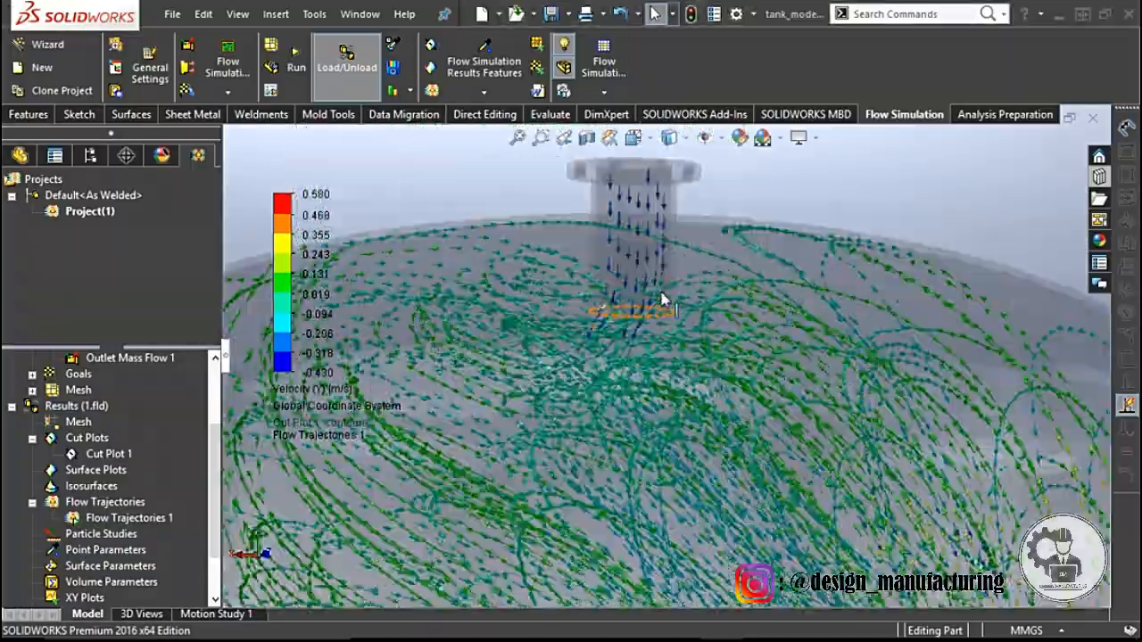
scroll(649, 272, "up", 5)
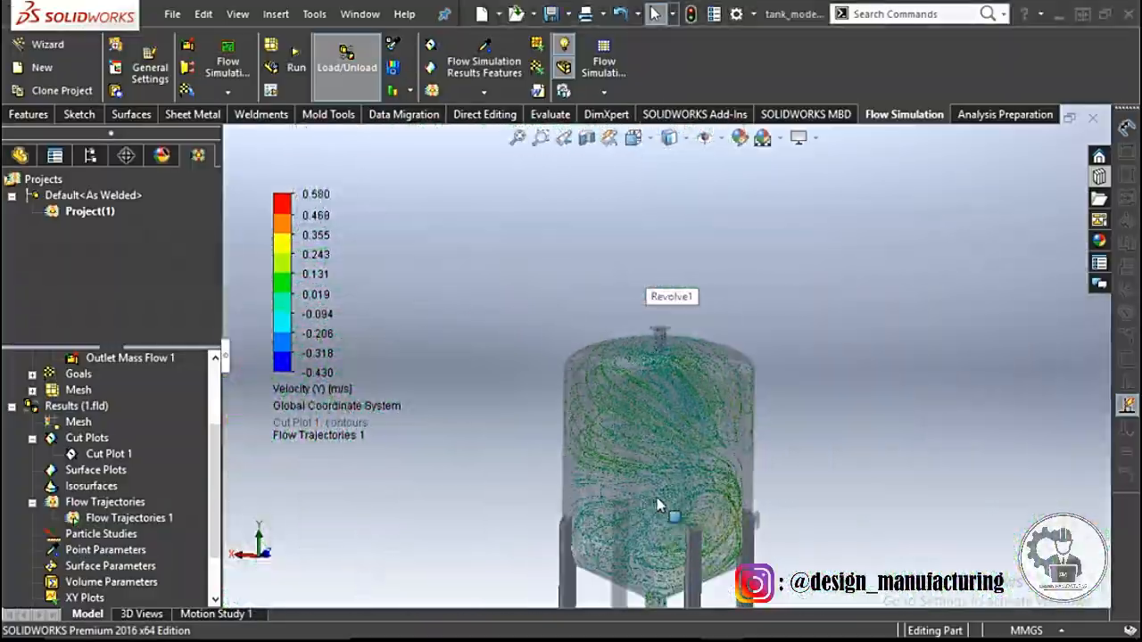
scroll(651, 370, "down", 8)
scroll(648, 383, "up", 3)
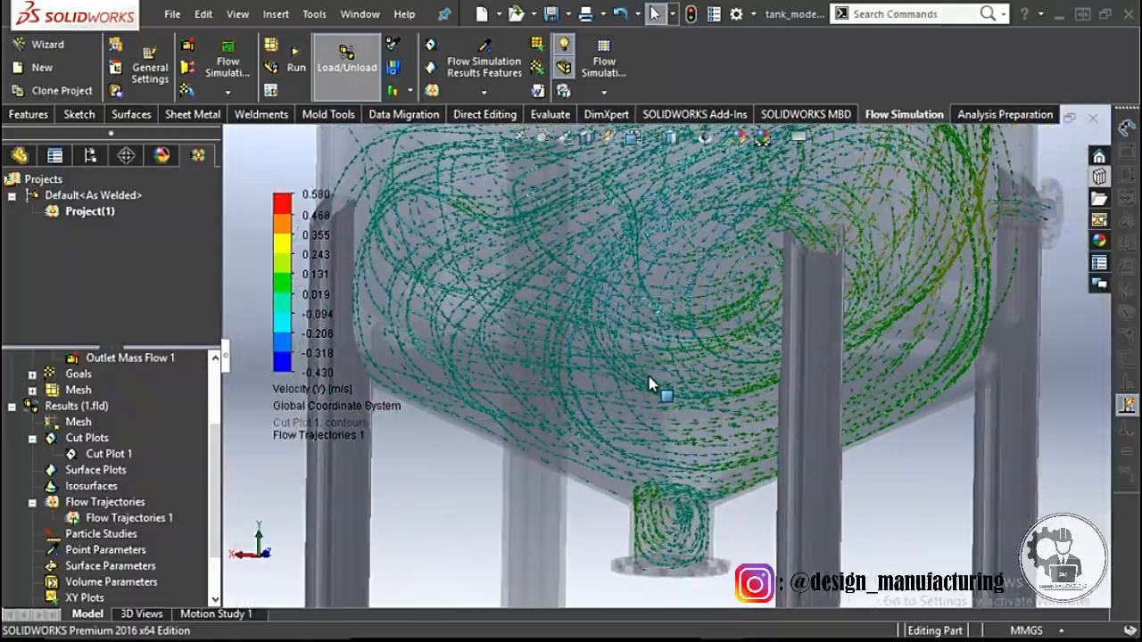
scroll(651, 379, "up", 3)
scroll(718, 260, "down", 5)
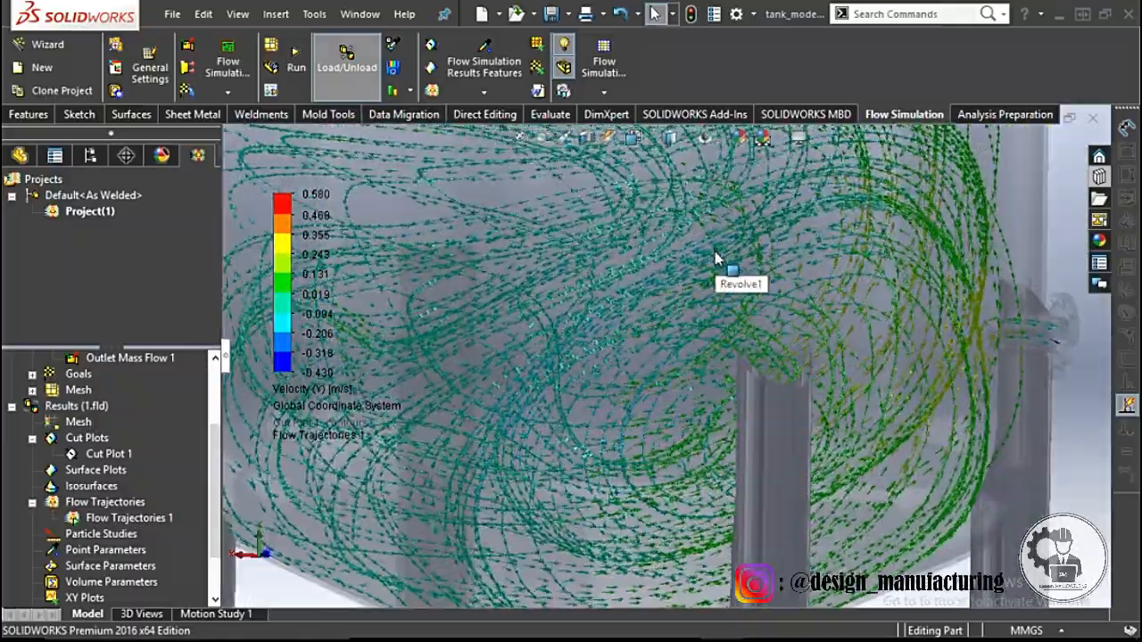
scroll(706, 268, "up", 4)
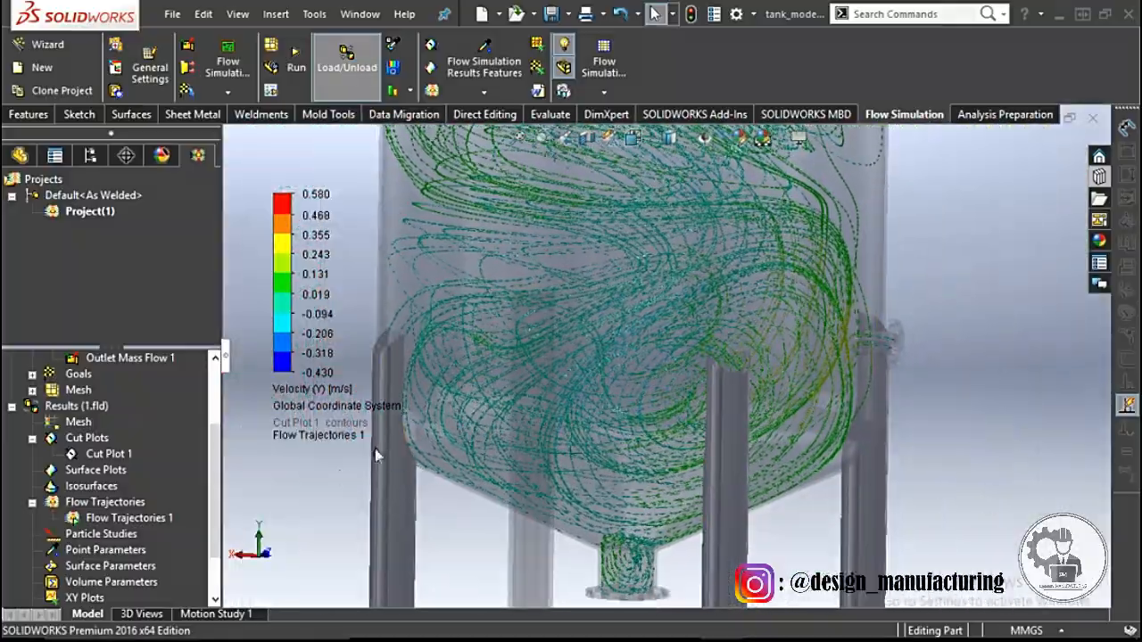
- Stop the animation of Flow Trajectories 1
right_click(99, 521)
left_click(153, 378)
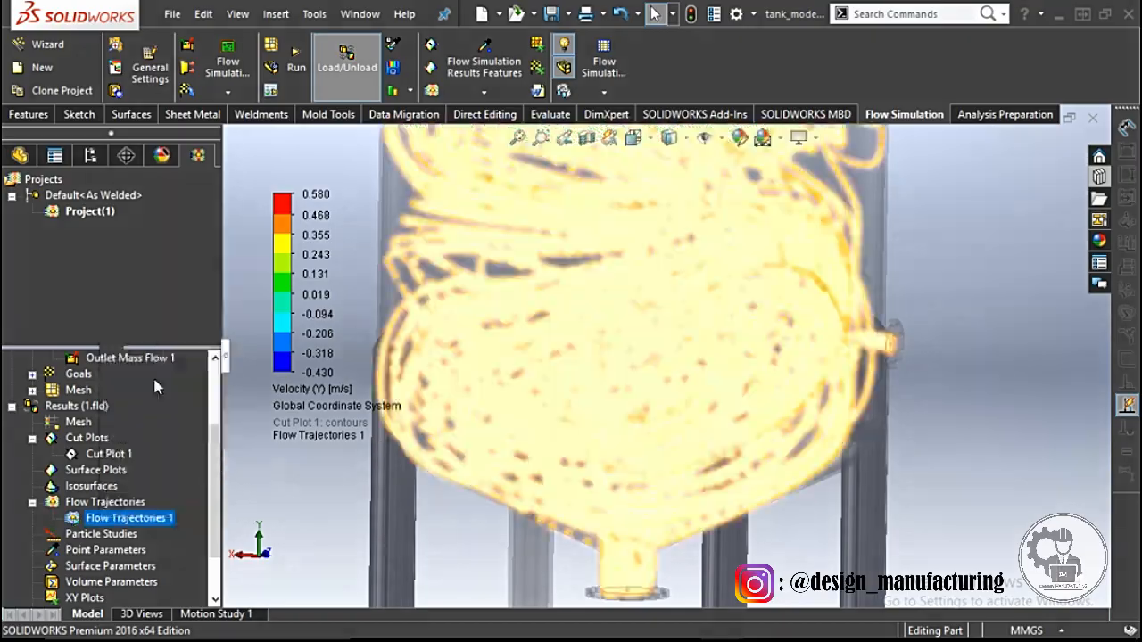
left_click(969, 428)
- Edit Outlet Mass Flow 1 on the bottom nozzle, changing its type to a pressure opening with Environment Pressure, and accept it
scroll(124, 496, "up", 2)
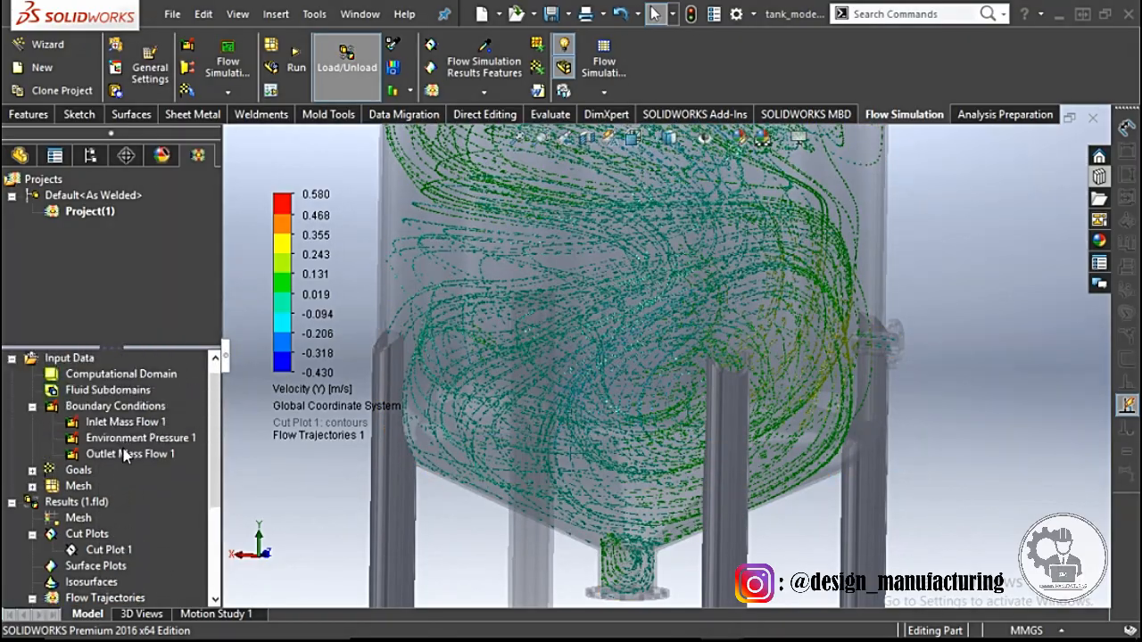
right_click(125, 454)
left_click(171, 460)
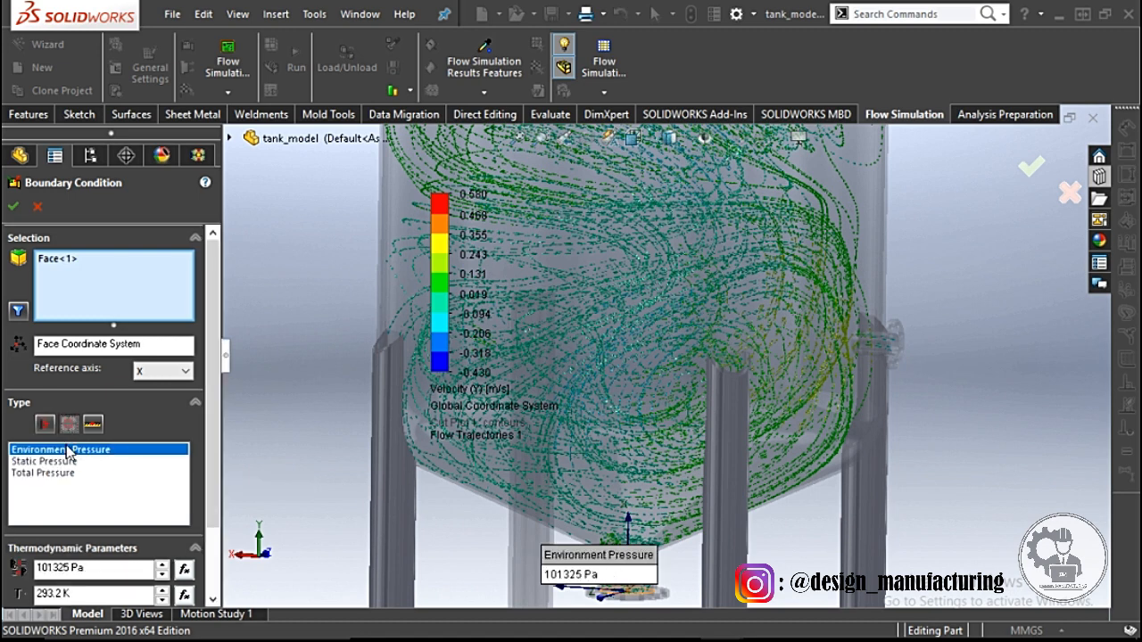
left_click(11, 209)
- Delete the Environment Pressure 1 boundary condition on the side nozzle
right_click(138, 438)
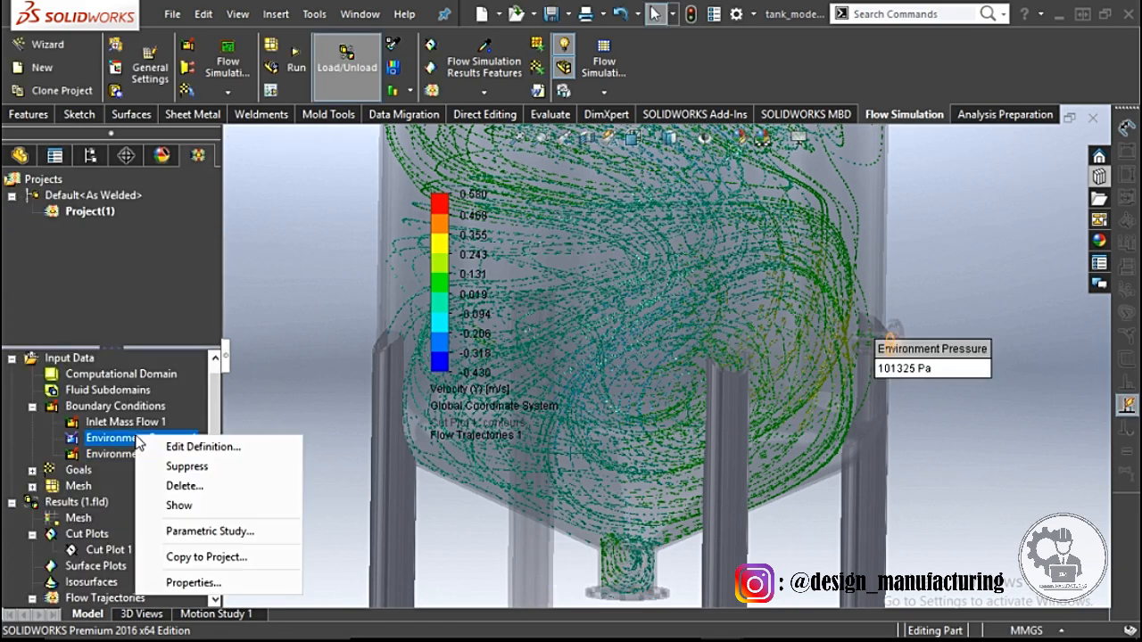
left_click(170, 485)
left_click(677, 270)
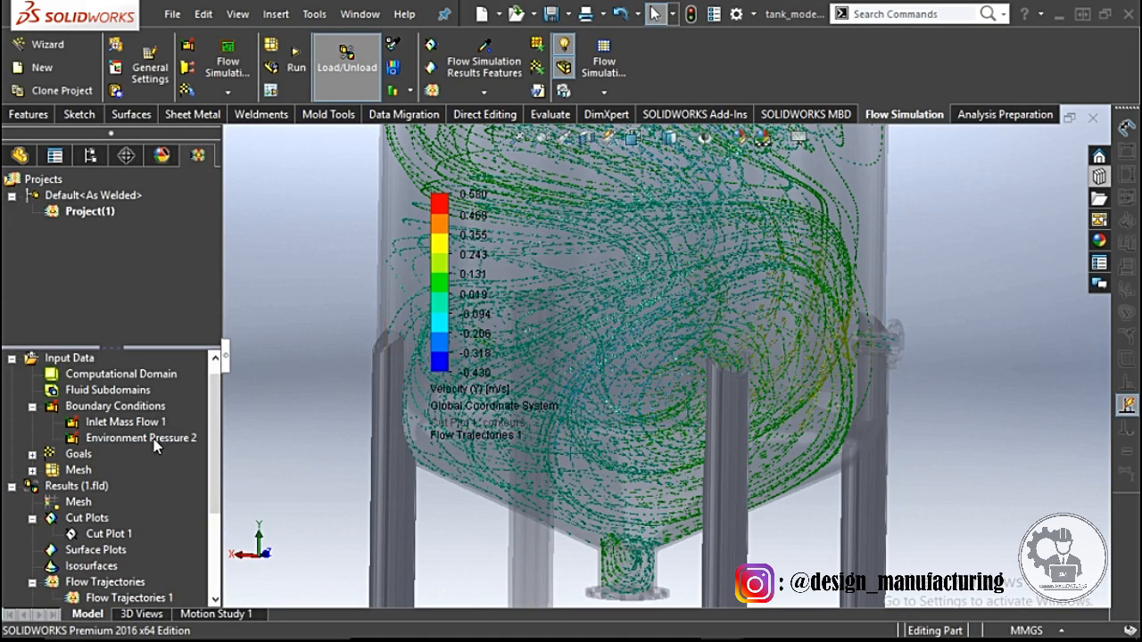
right_click(153, 439)
left_click(170, 484)
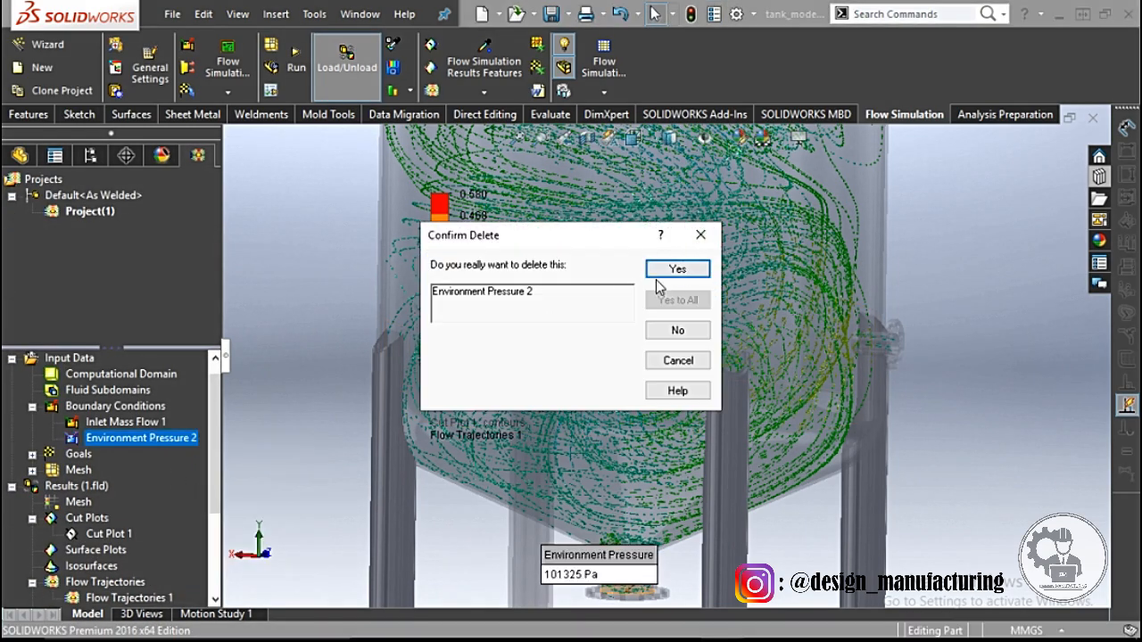
left_click(716, 237)
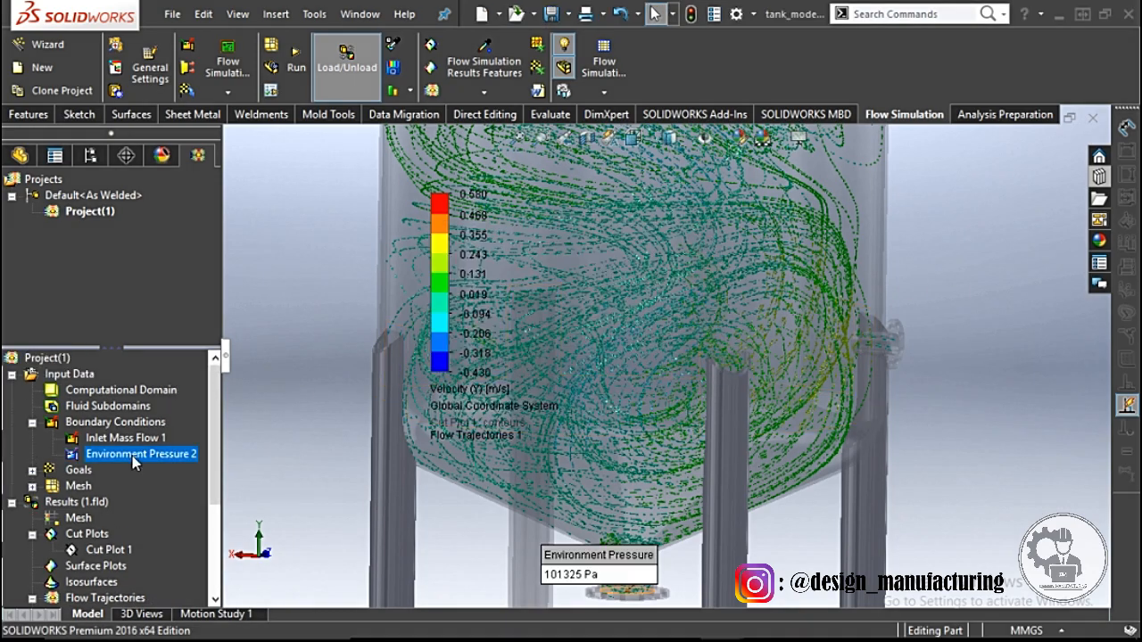
- Insert a new boundary condition and select a face of LID2 in the side nozzle for it
right_click(161, 426)
left_click(255, 433)
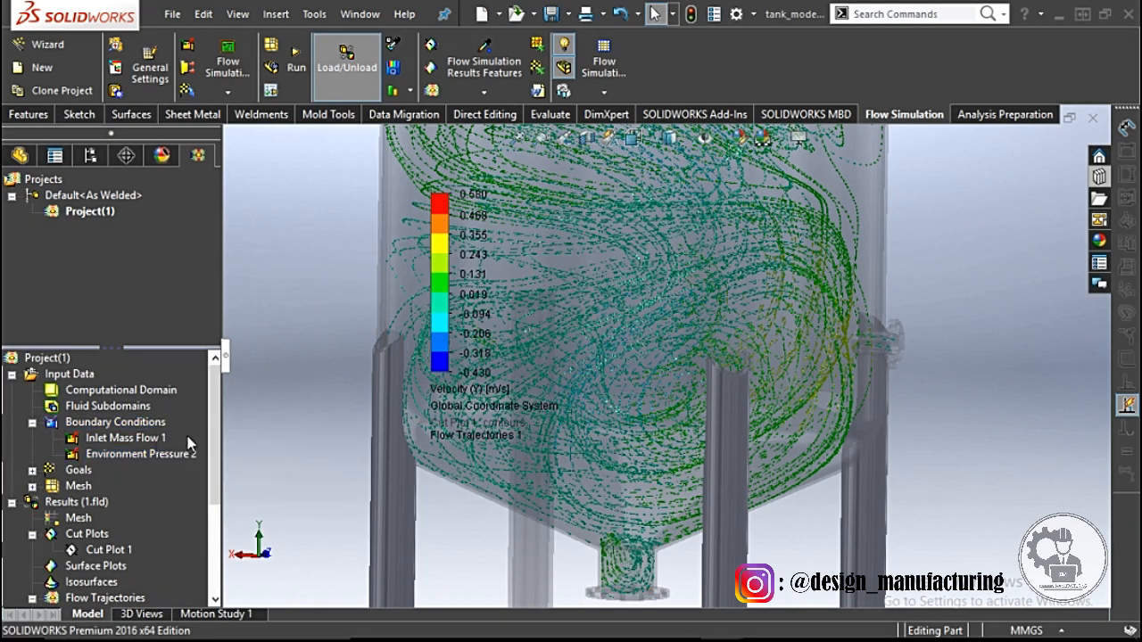
scroll(868, 345, "down", 5)
right_click(704, 369)
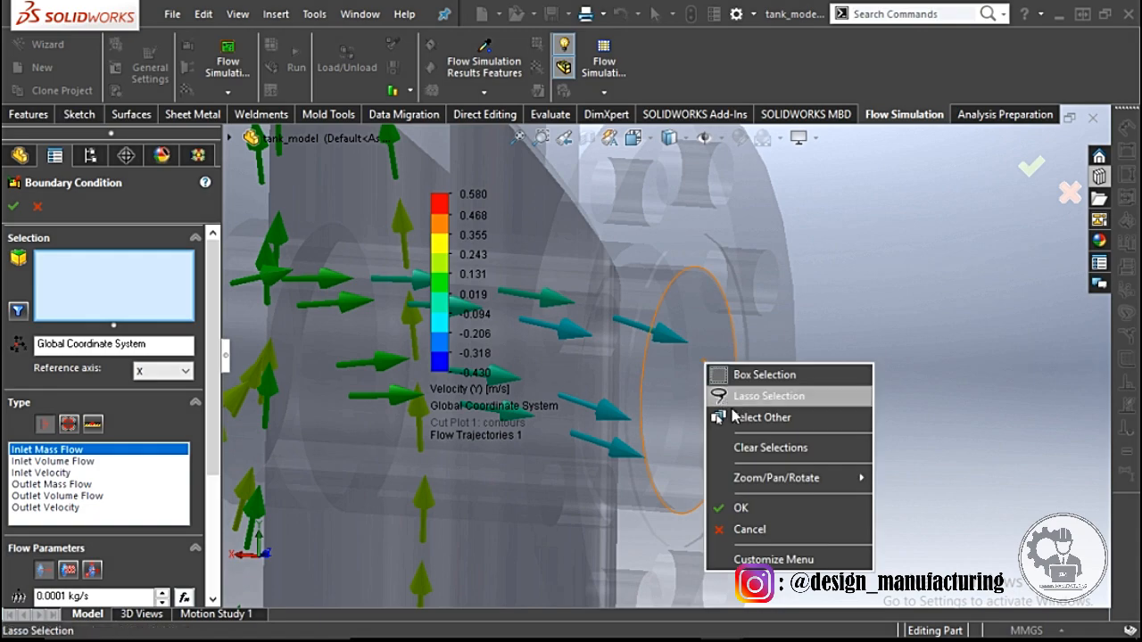
left_click(745, 415)
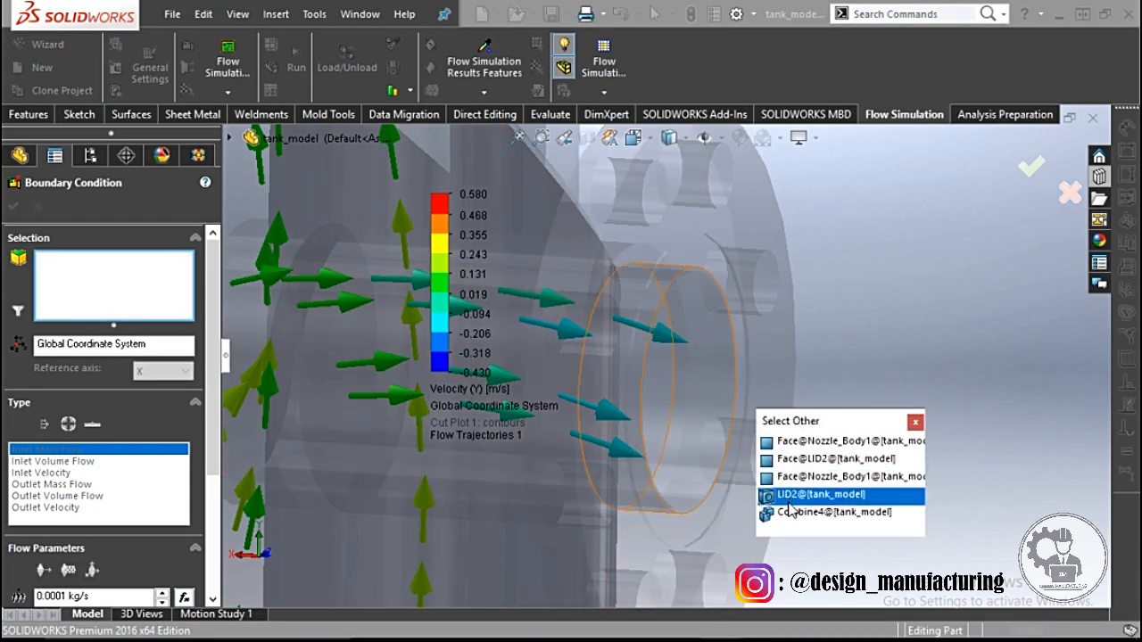
left_click(787, 460)
- Replace the boundary condition's selected face with the inner face of LID2, viewed from inside the tank
middle_click_drag(937, 326, 904, 367)
scroll(904, 367, "up", 3)
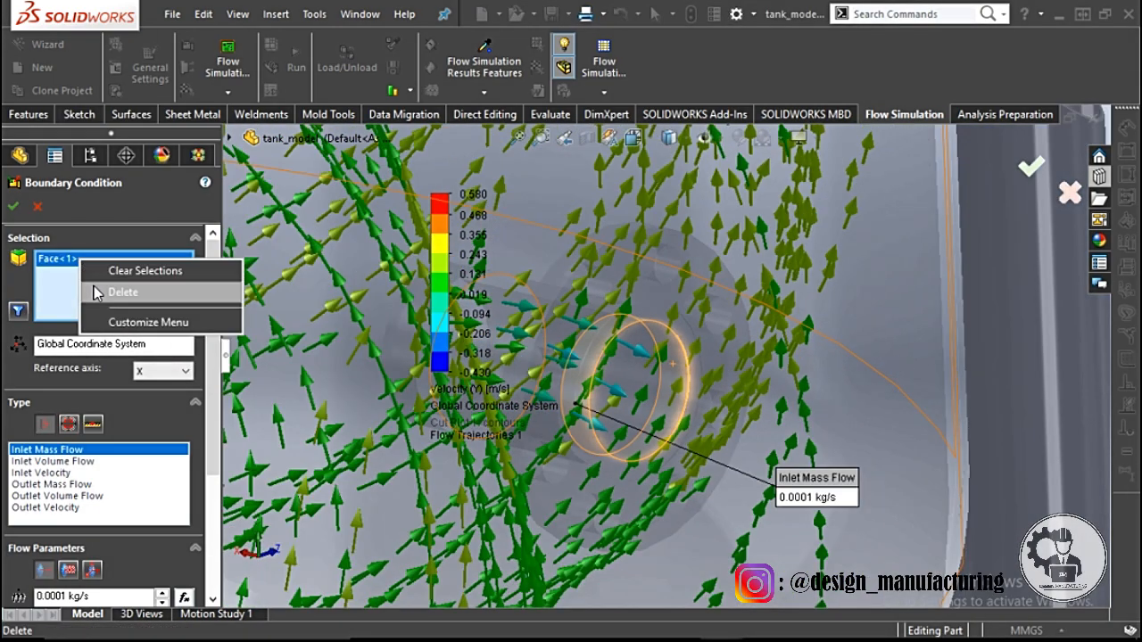
left_click(123, 292)
right_click(619, 465)
left_click(668, 517)
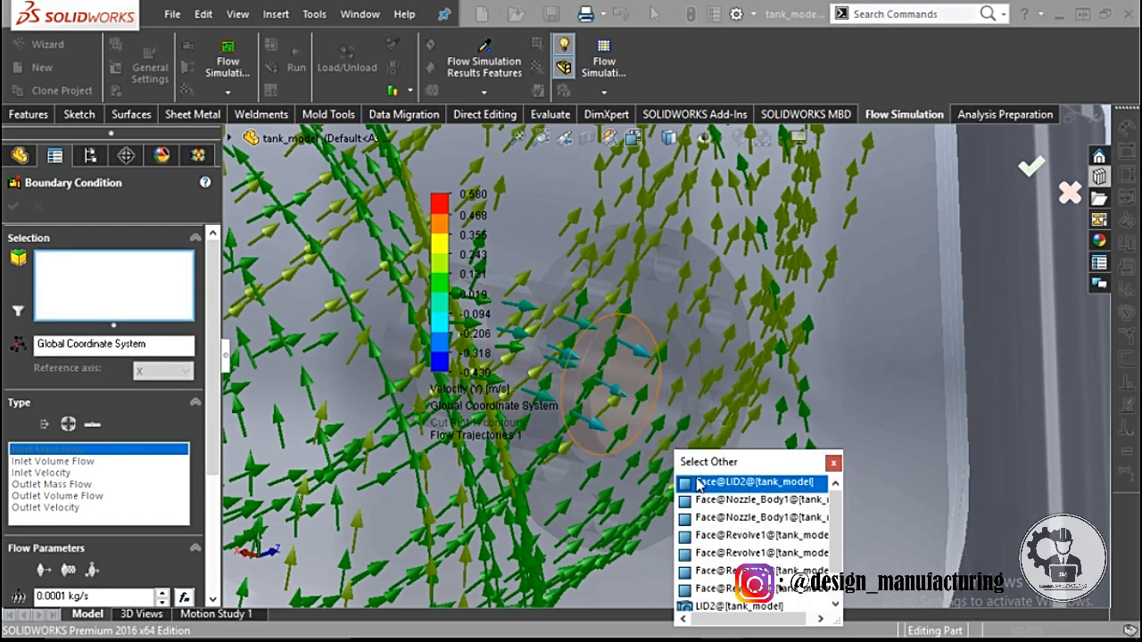
left_click(697, 483)
- Set the side nozzle's boundary condition to a pressure opening of type Environment Pressure and accept it
middle_click_drag(699, 483, 737, 459)
scroll(737, 458, "up", 3)
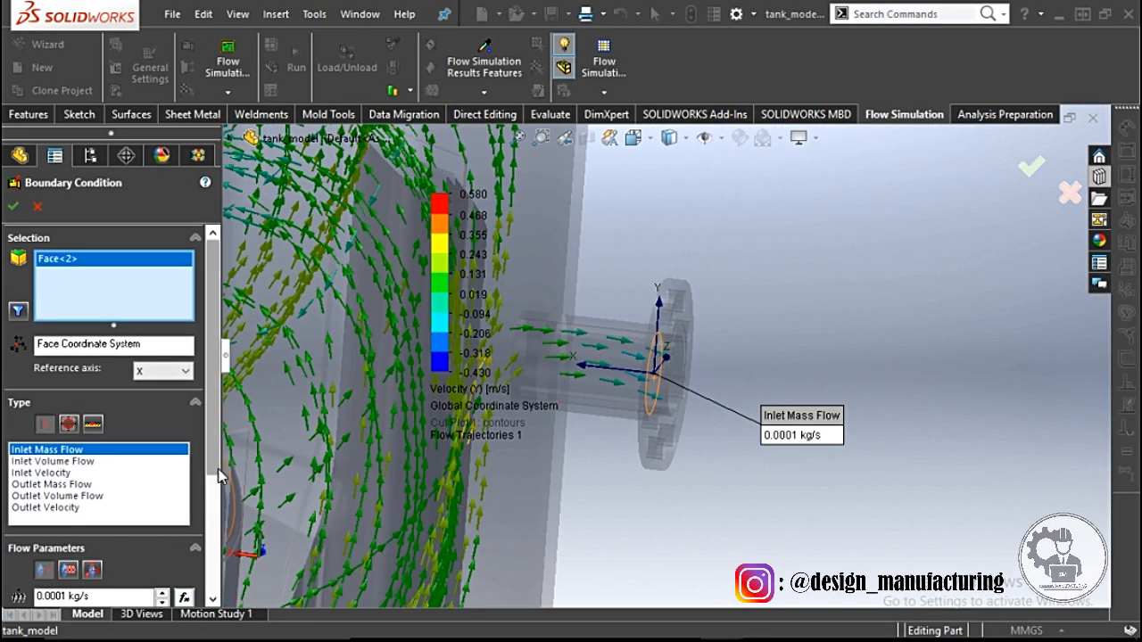
scroll(219, 476, "down", 1)
left_click(70, 387)
left_click(20, 207)
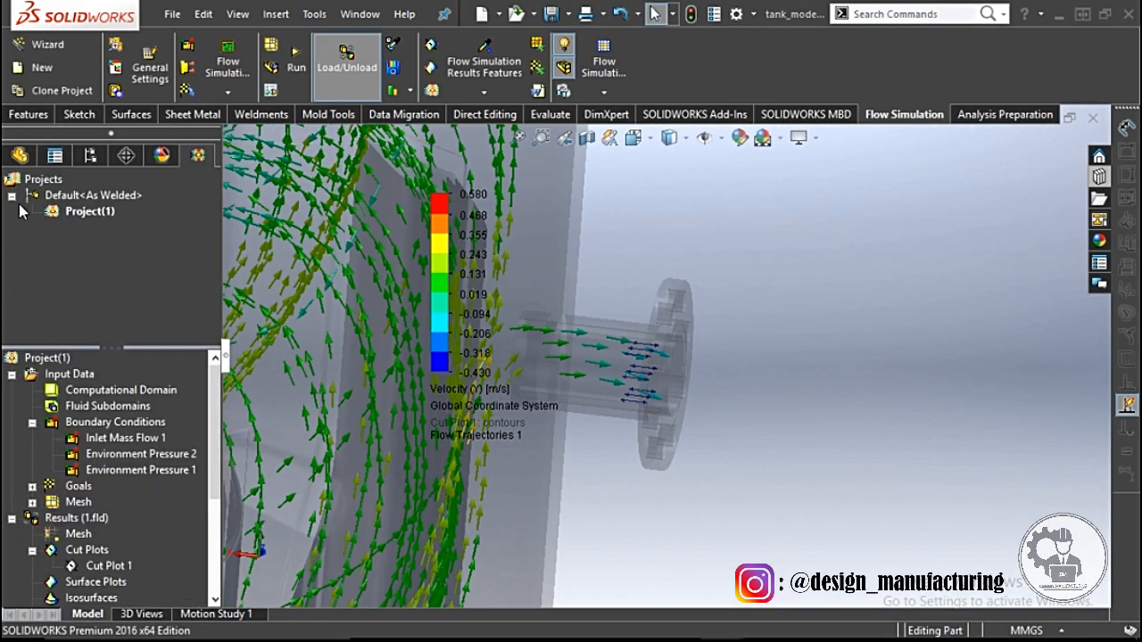
- Run the solver on this computer with all CPUs, agreeing to reset the mesh settings for the modified model
scroll(733, 422, "up", 6)
scroll(527, 459, "down", 7)
middle_click_drag(580, 417, 582, 390)
scroll(582, 418, "up", 8)
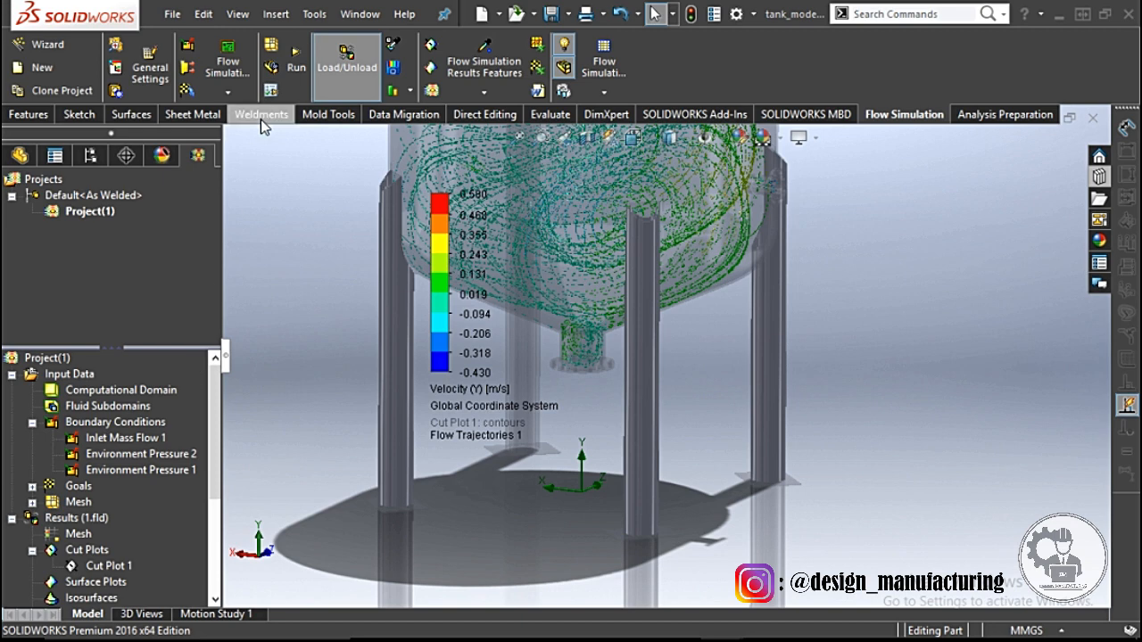
left_click(296, 85)
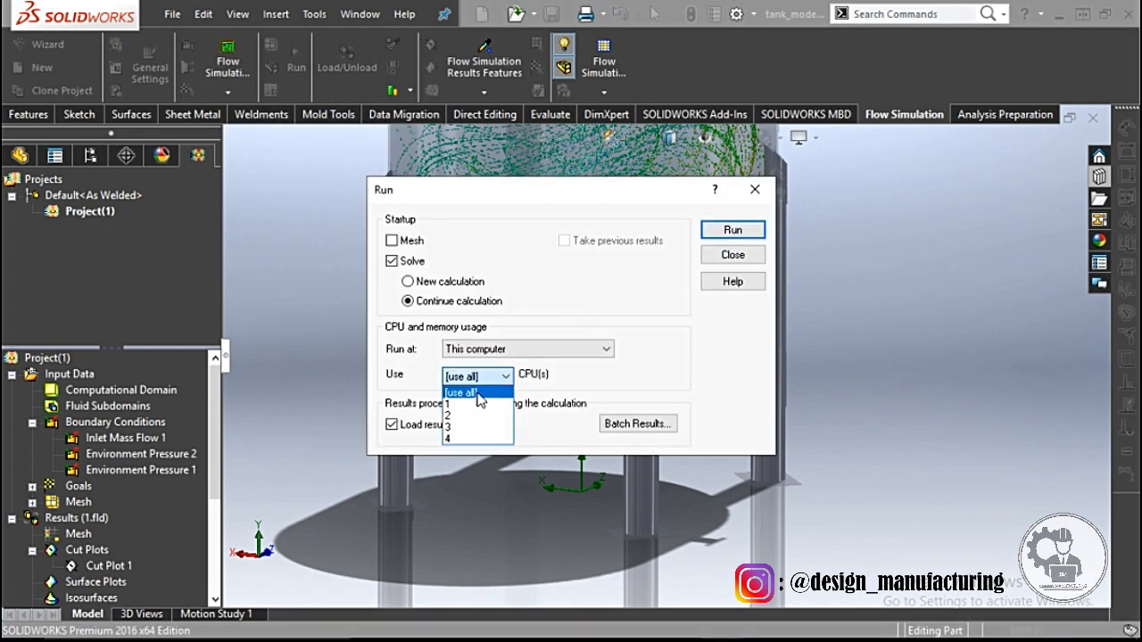
left_click(732, 230)
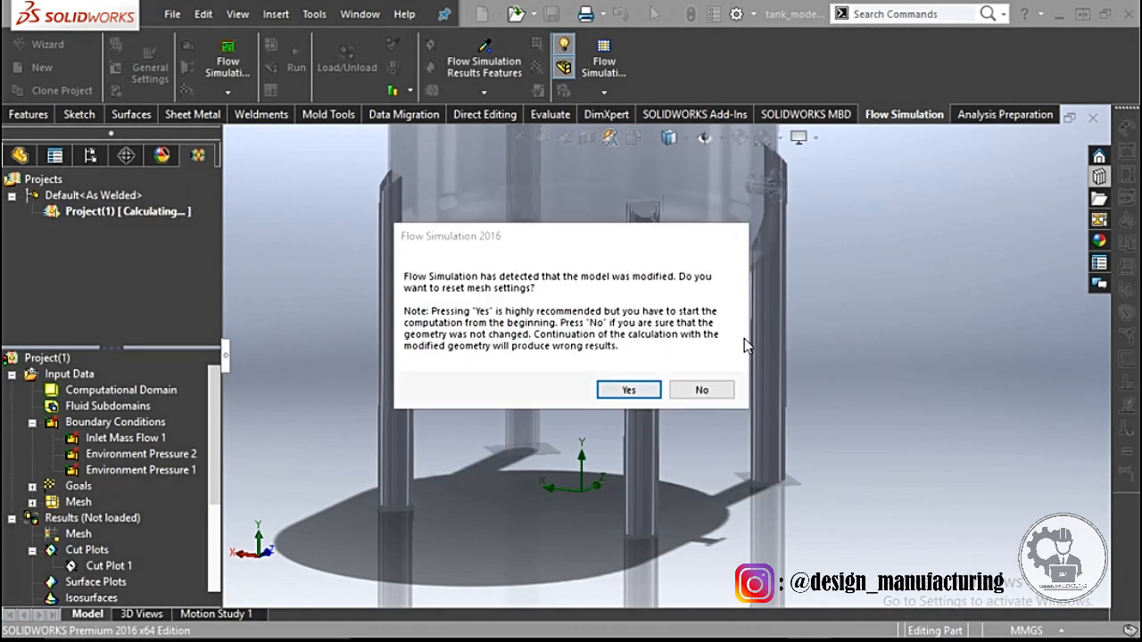
left_click(627, 390)
- Play Flow Trajectories 1 on the new results and view the flow at the bottom nozzle
scroll(140, 489, "down", 4)
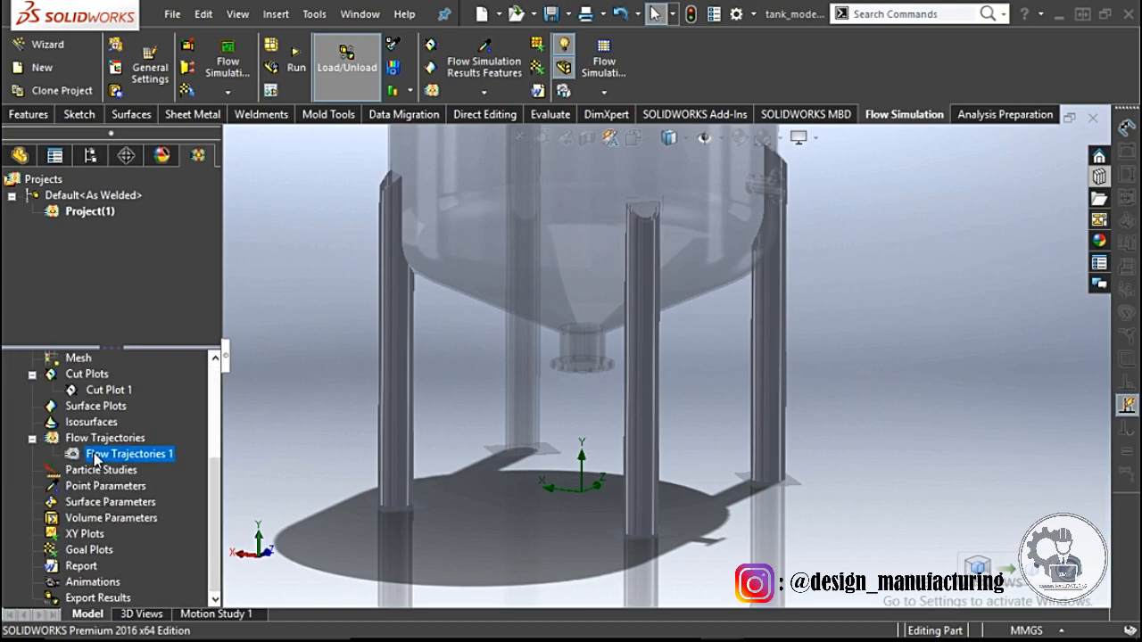
right_click(96, 456)
left_click(134, 305)
scroll(562, 337, "down", 5)
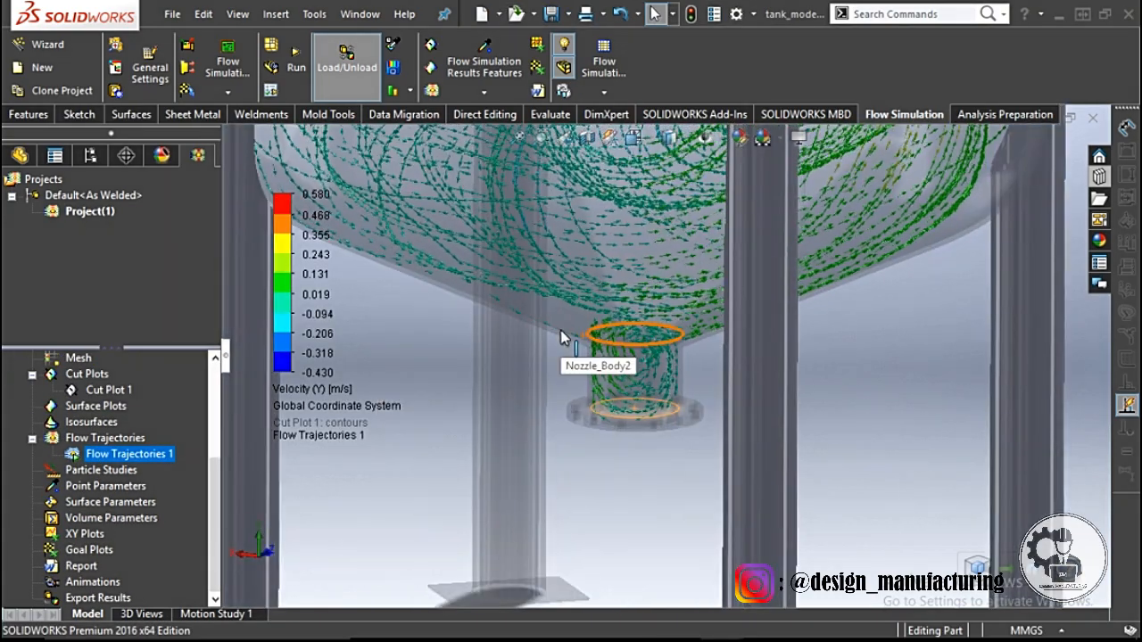
- Recolour Flow Trajectories 1 by Pressure, then by Density (Fluid), and look closely at the tank's bottom section
key("f")
left_click(311, 392)
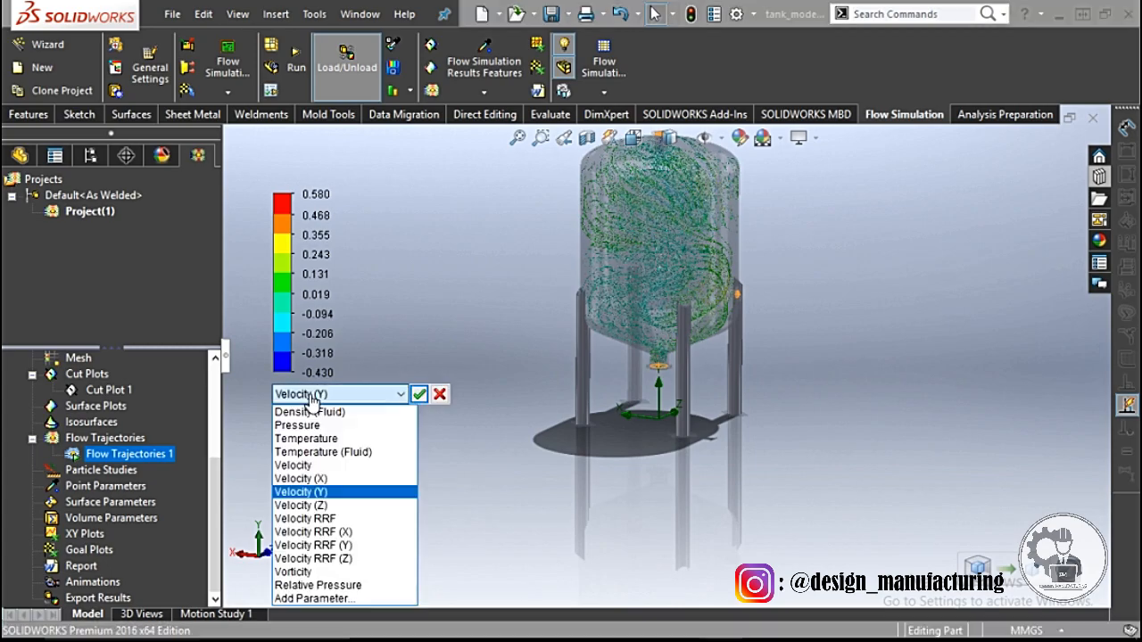
left_click(310, 425)
left_click(418, 394)
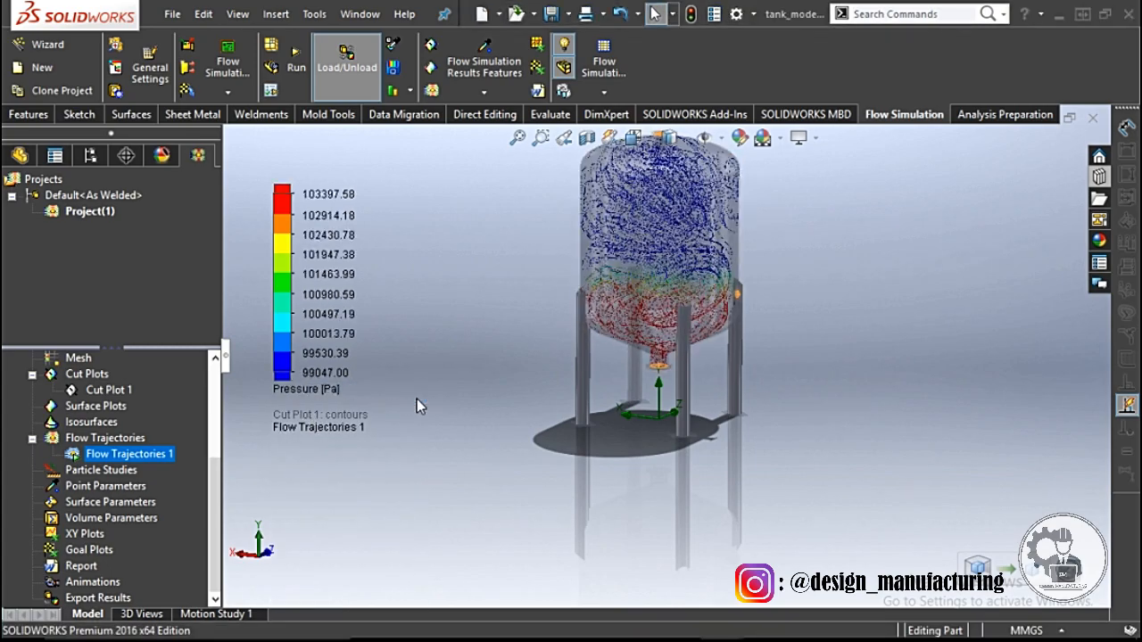
left_click(307, 393)
left_click(307, 411)
left_click(415, 395)
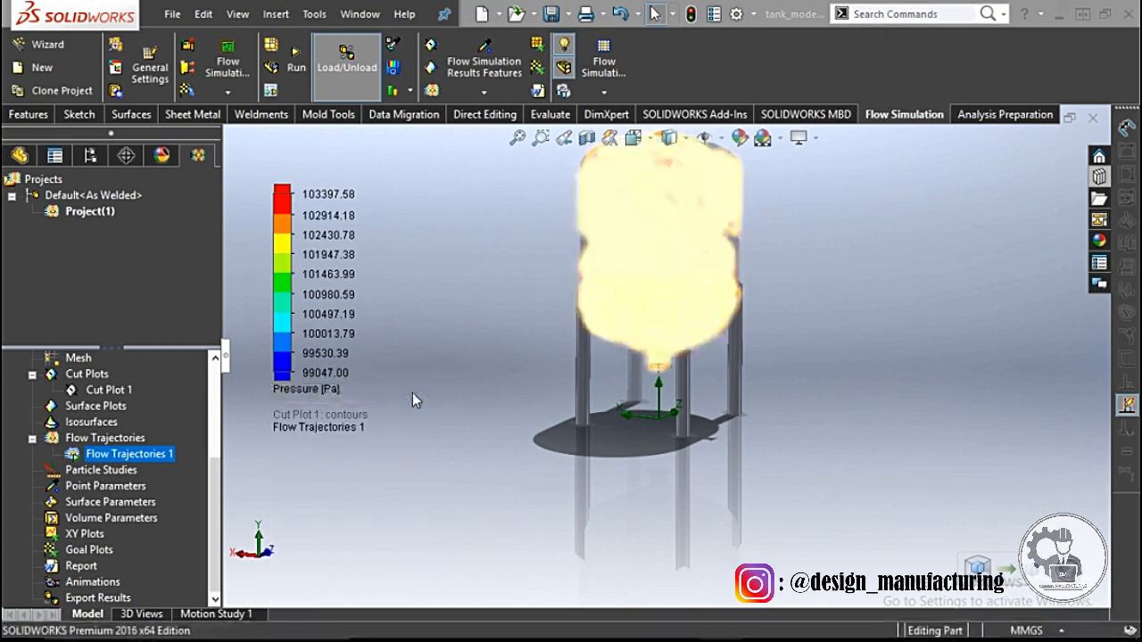
scroll(642, 339, "down", 8)
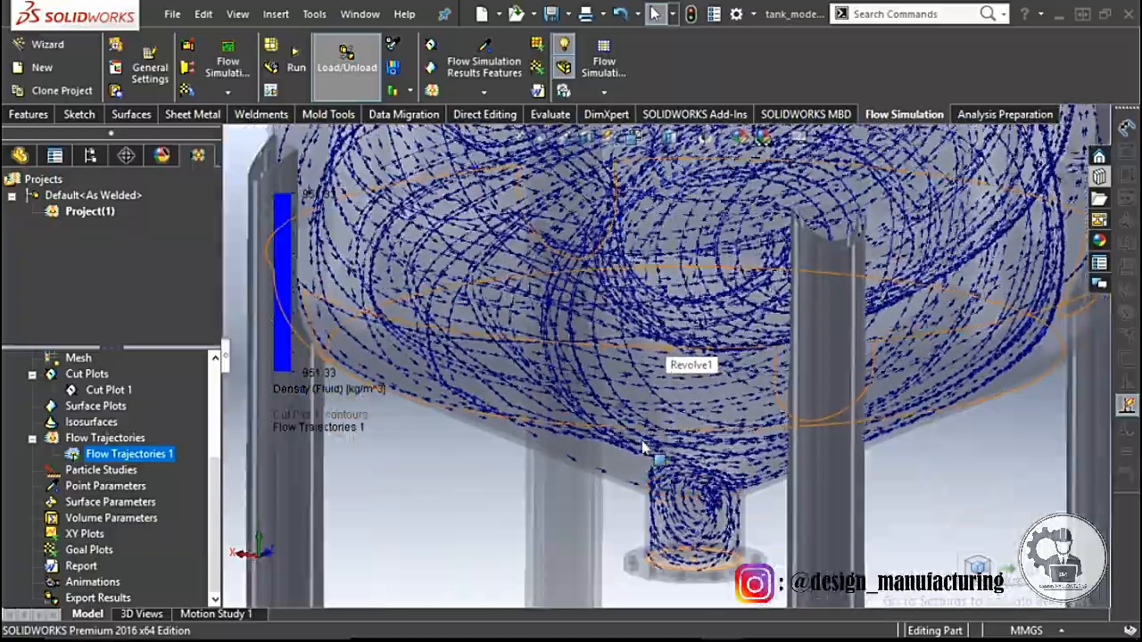
- Recolour Flow Trajectories 1 by Pressure
scroll(793, 402, "up", 8)
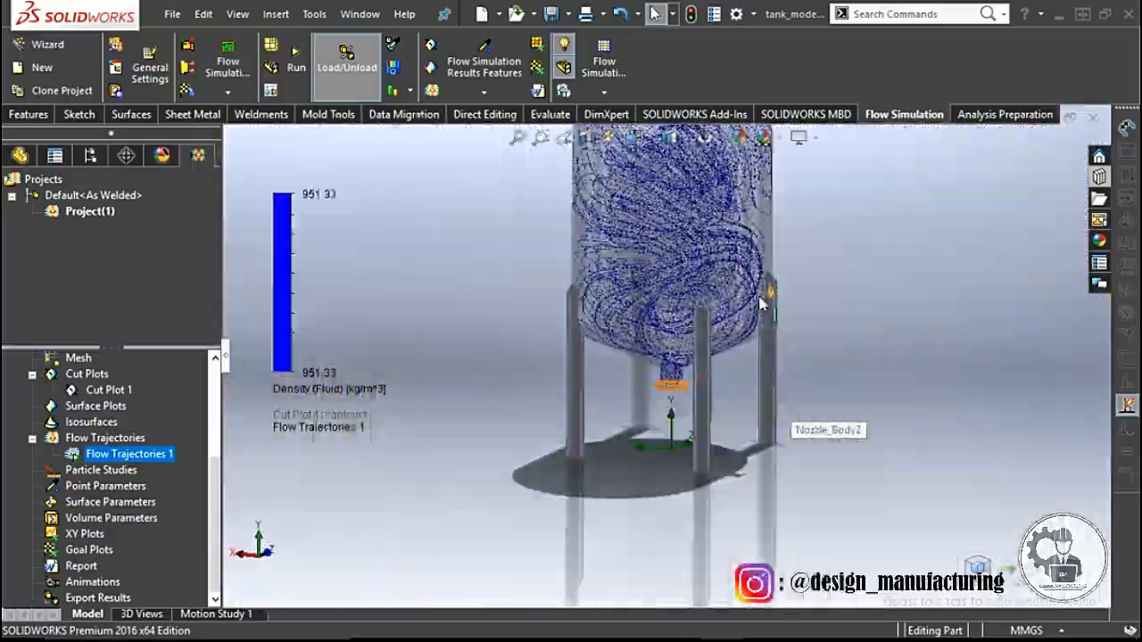
scroll(714, 499, "down", 8)
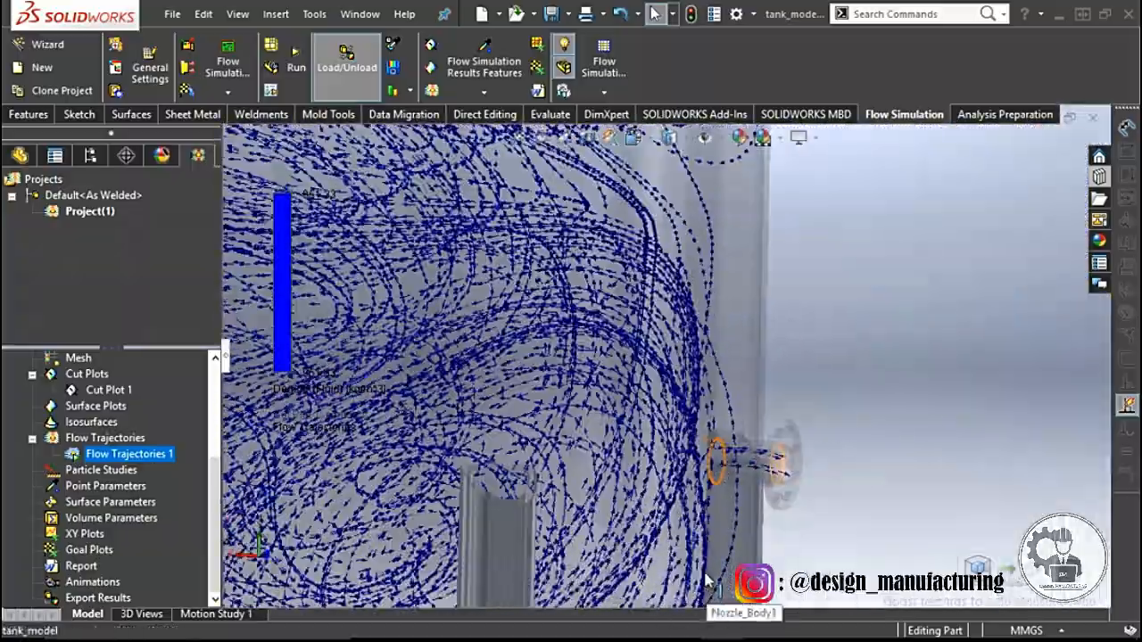
scroll(803, 366, "up", 8)
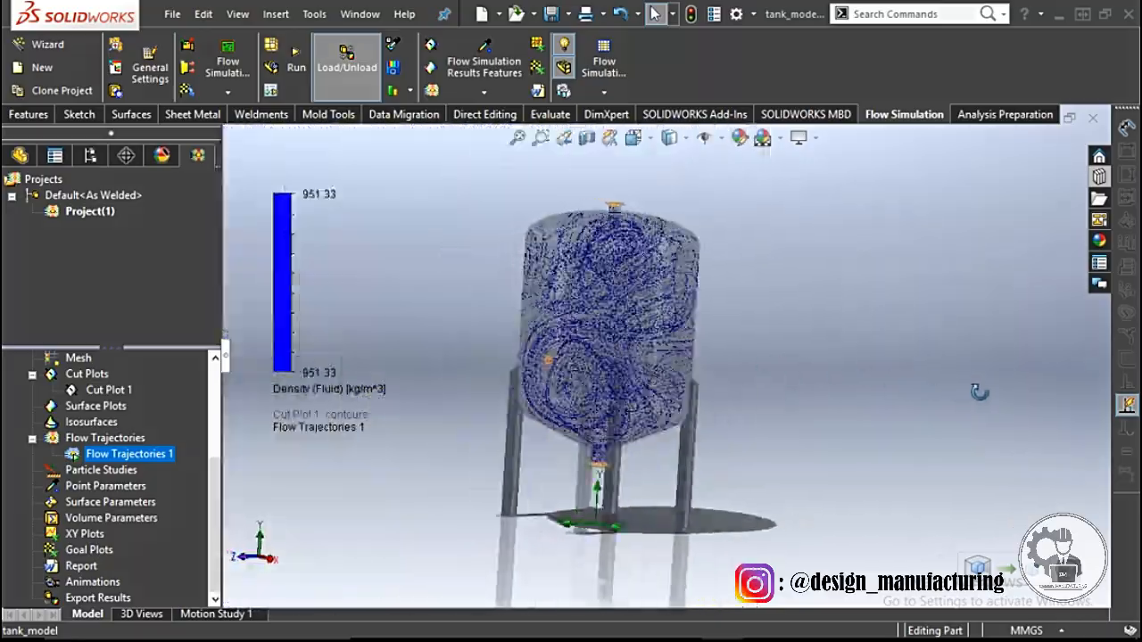
middle_click_drag(786, 368, 785, 402)
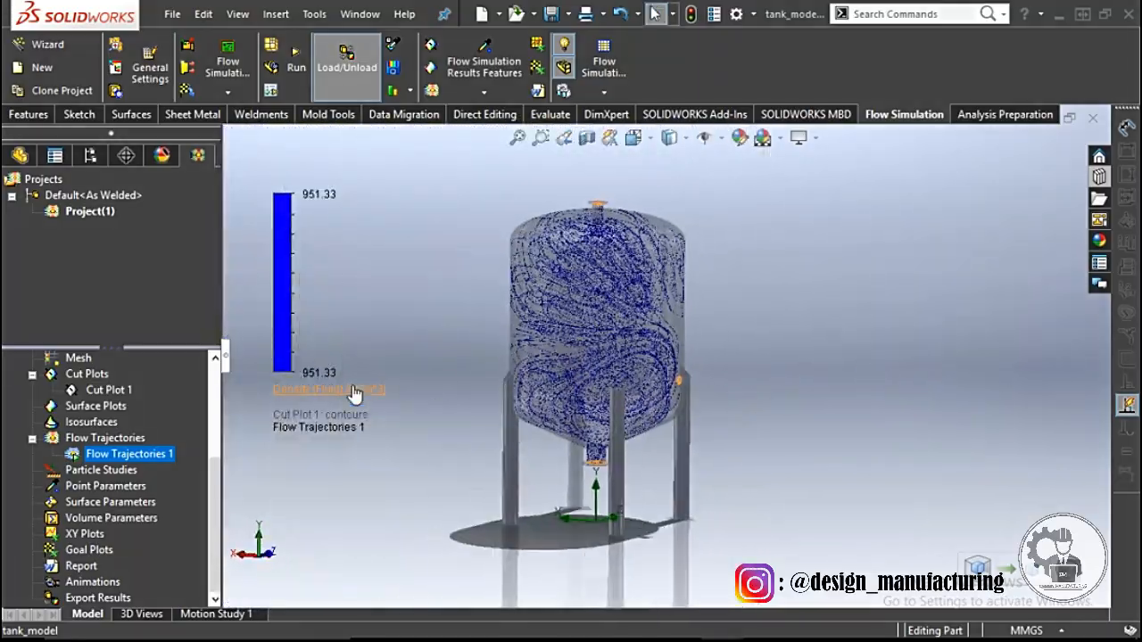
left_click(317, 390)
left_click(323, 426)
left_click(419, 394)
left_click(843, 395)
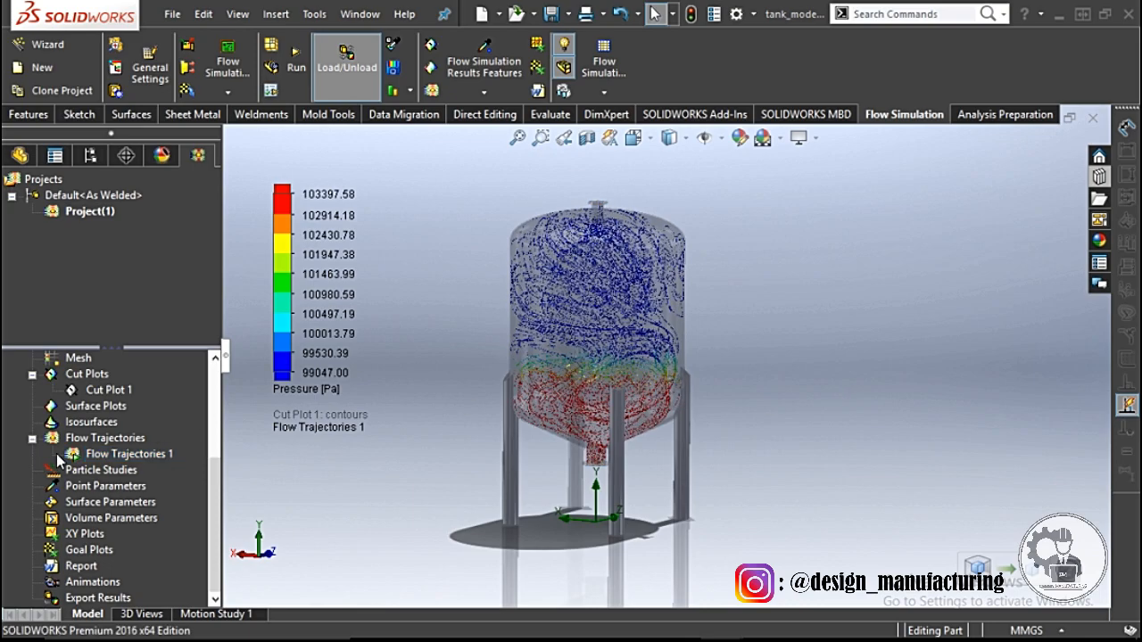
- Insert an isosurface of Pressure with the default value and appearance settings into the results
left_click(33, 437)
left_click(33, 454)
right_click(97, 439)
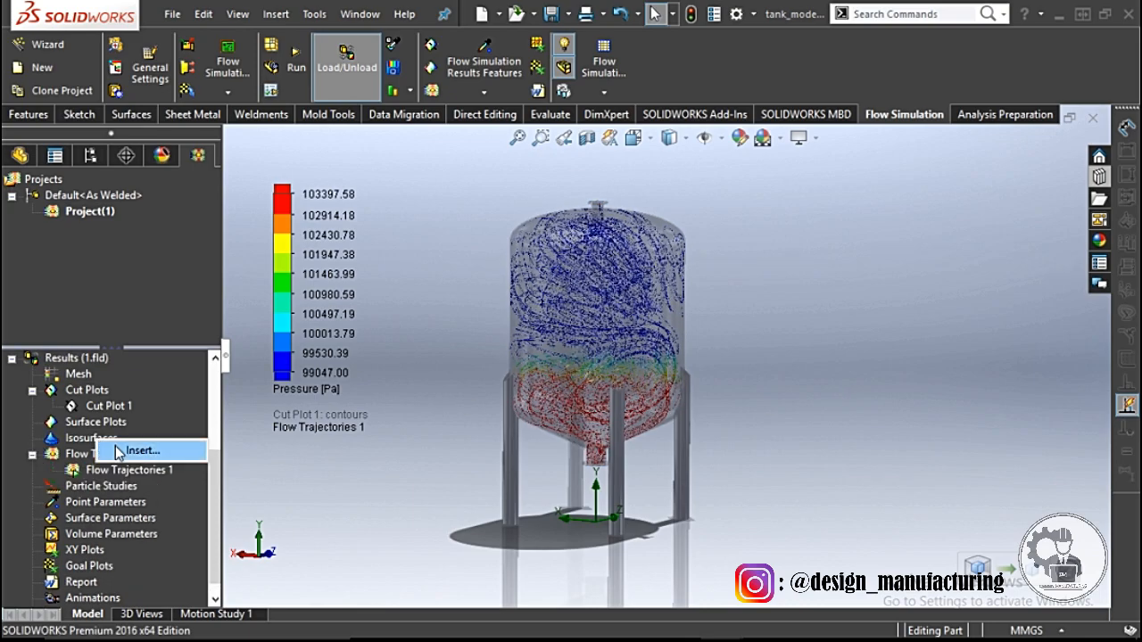
left_click(116, 449)
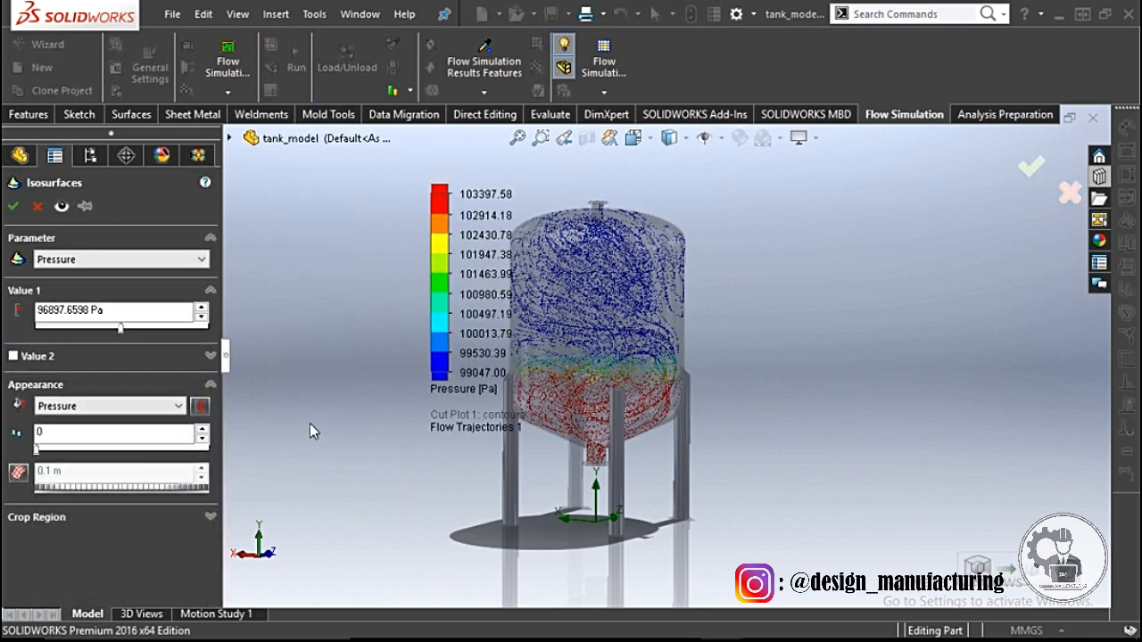
left_click(13, 208)
scroll(599, 349, "down", 5)
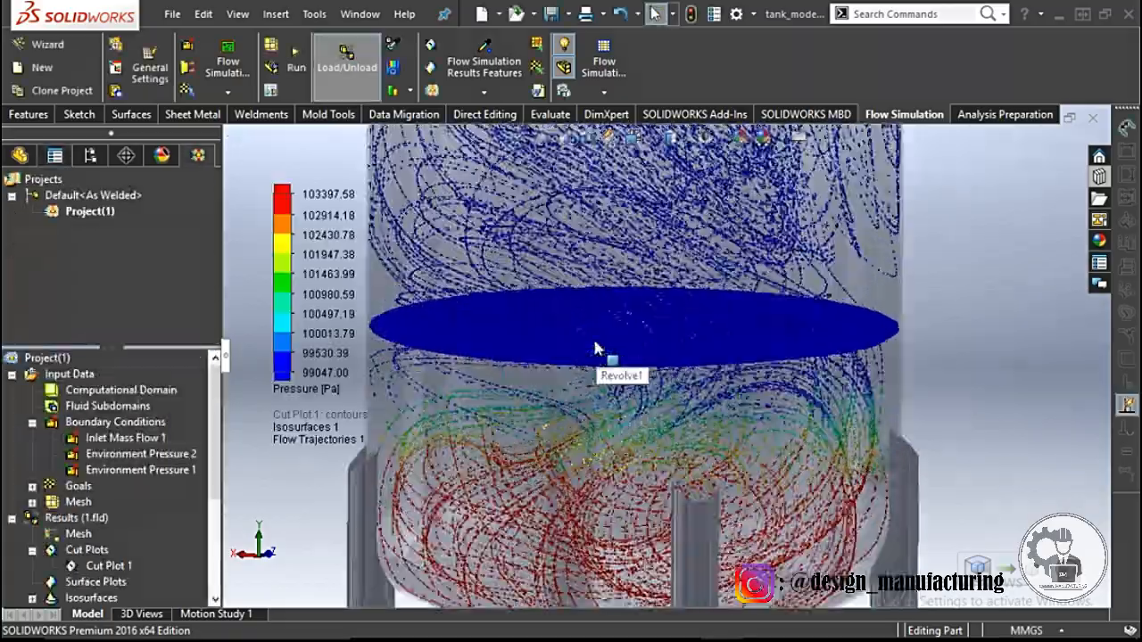
scroll(468, 434, "up", 2)
scroll(72, 561, "down", 1)
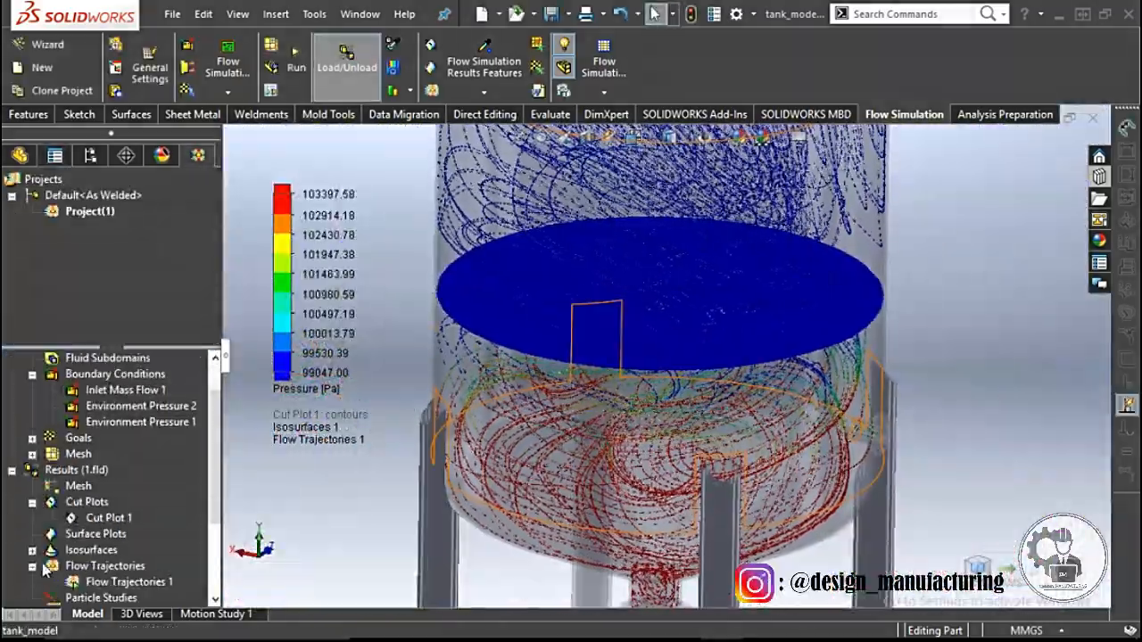
- Recolour the isosurface and the flow trajectories by Velocity (Y) and inspect the isosurface inside the tank
right_click(89, 566)
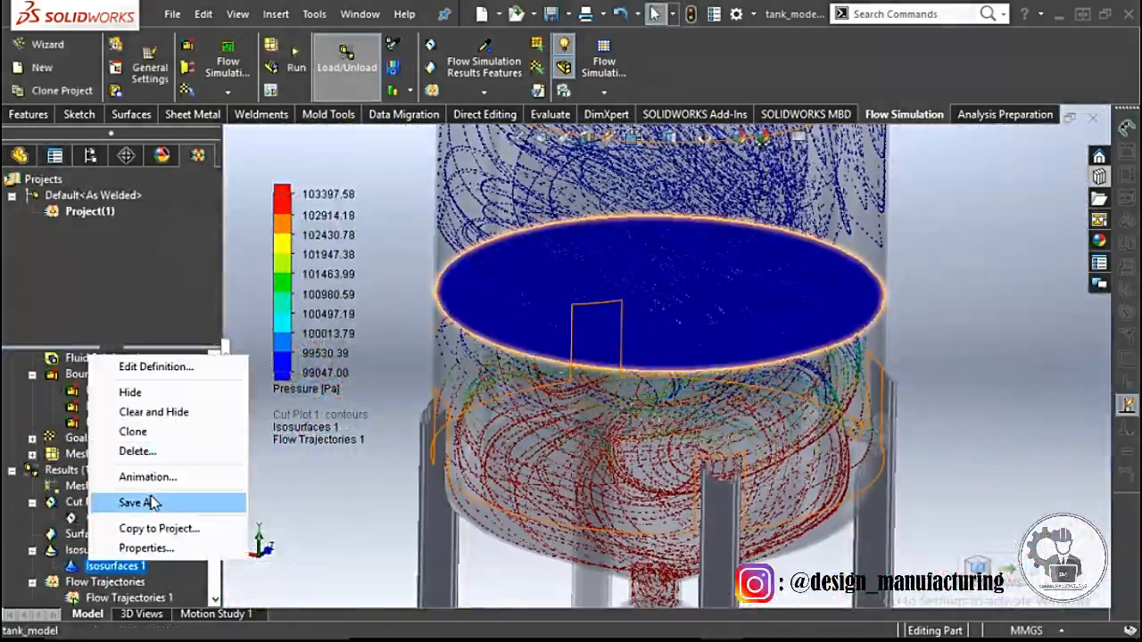
left_click(138, 397)
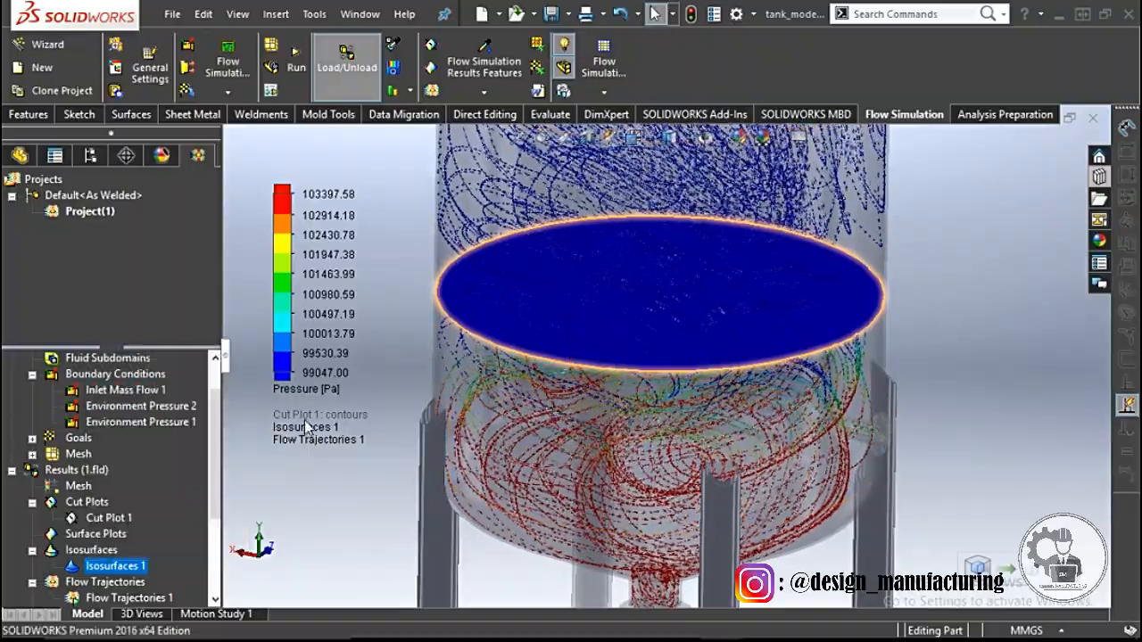
left_click(306, 389)
left_click(300, 491)
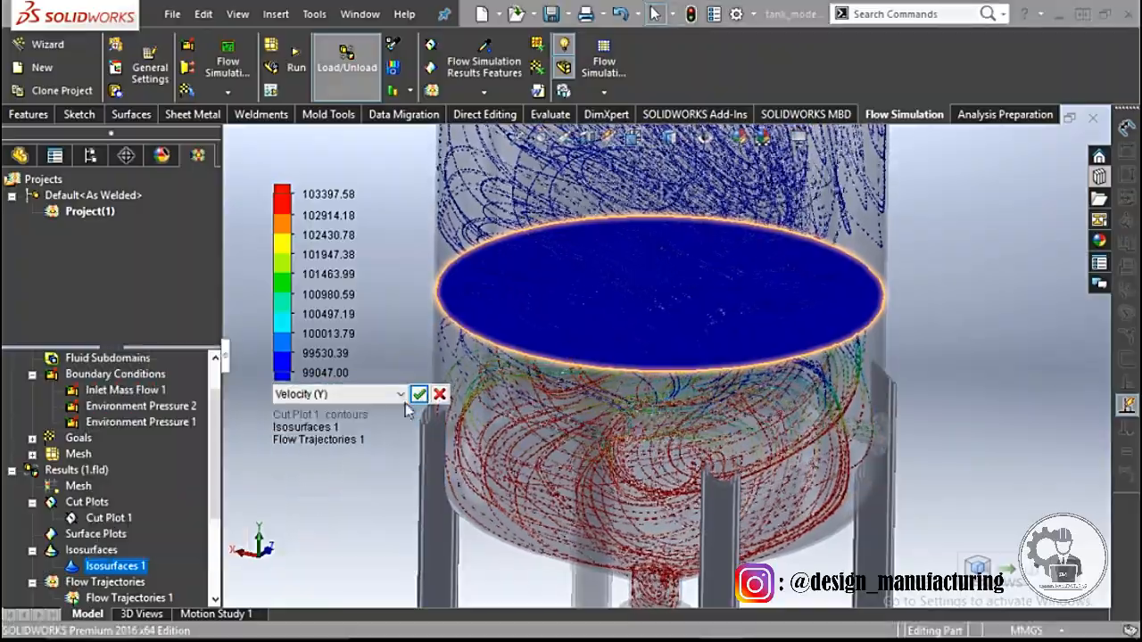
left_click(419, 394)
scroll(613, 331, "down", 3)
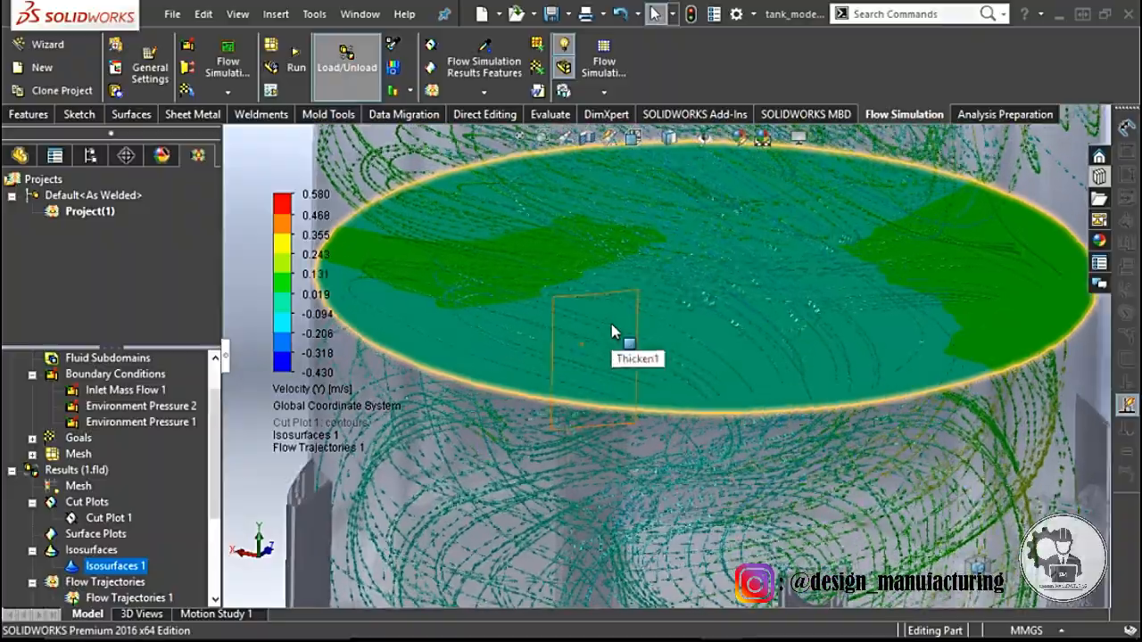
middle_click_drag(614, 330, 653, 274)
scroll(653, 274, "up", 3)
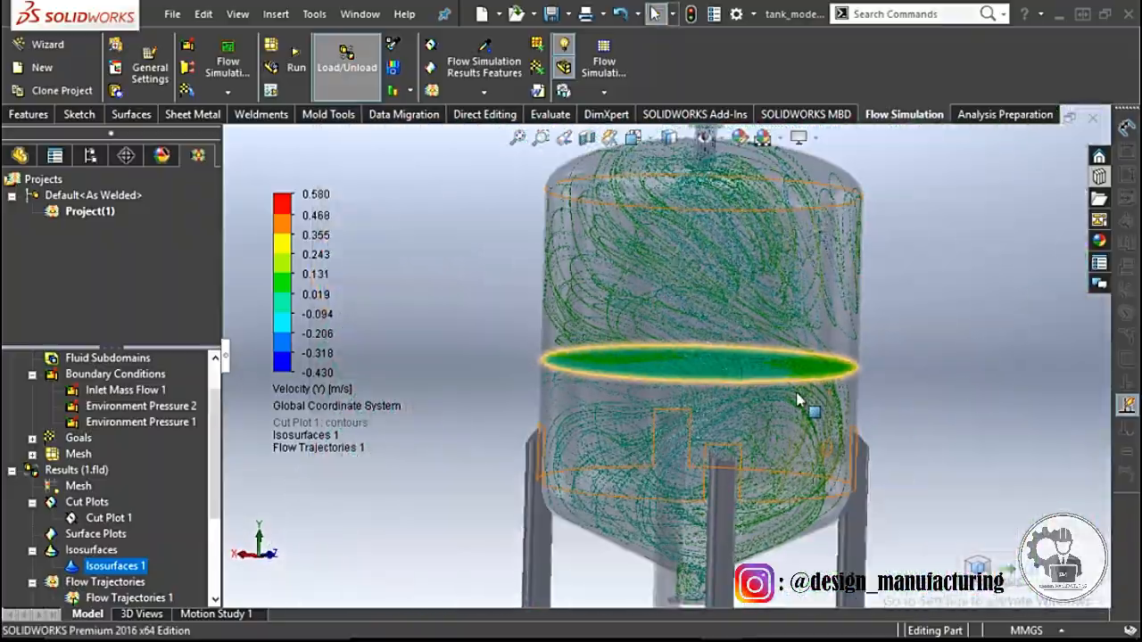
- Hide Isosurfaces 1 so only the flow trajectories are displayed
right_click(99, 555)
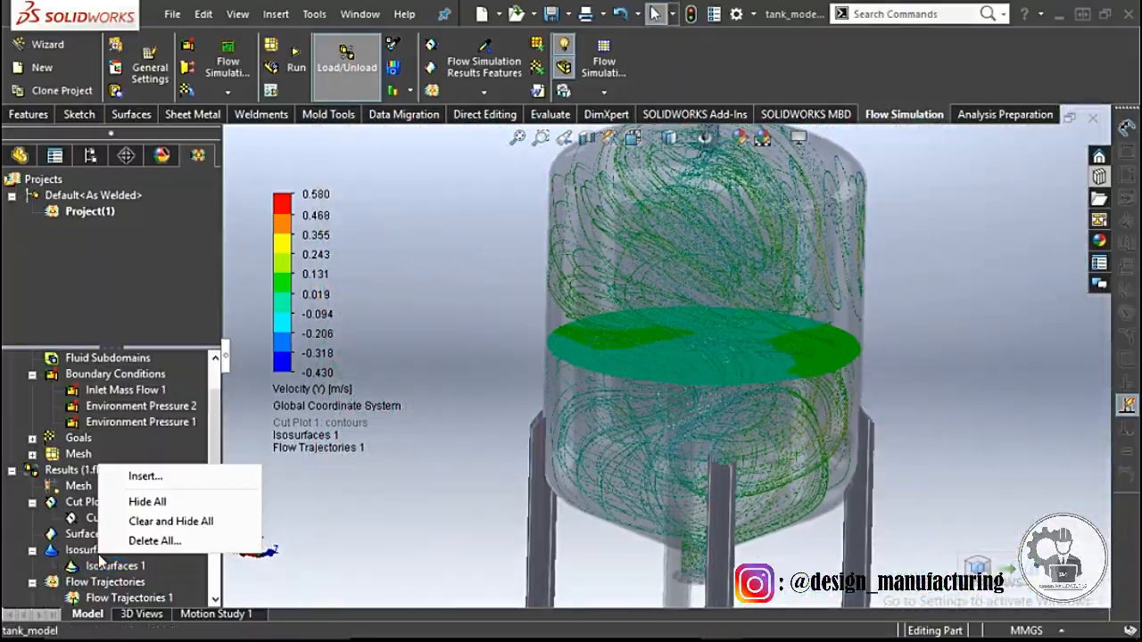
left_click(310, 533)
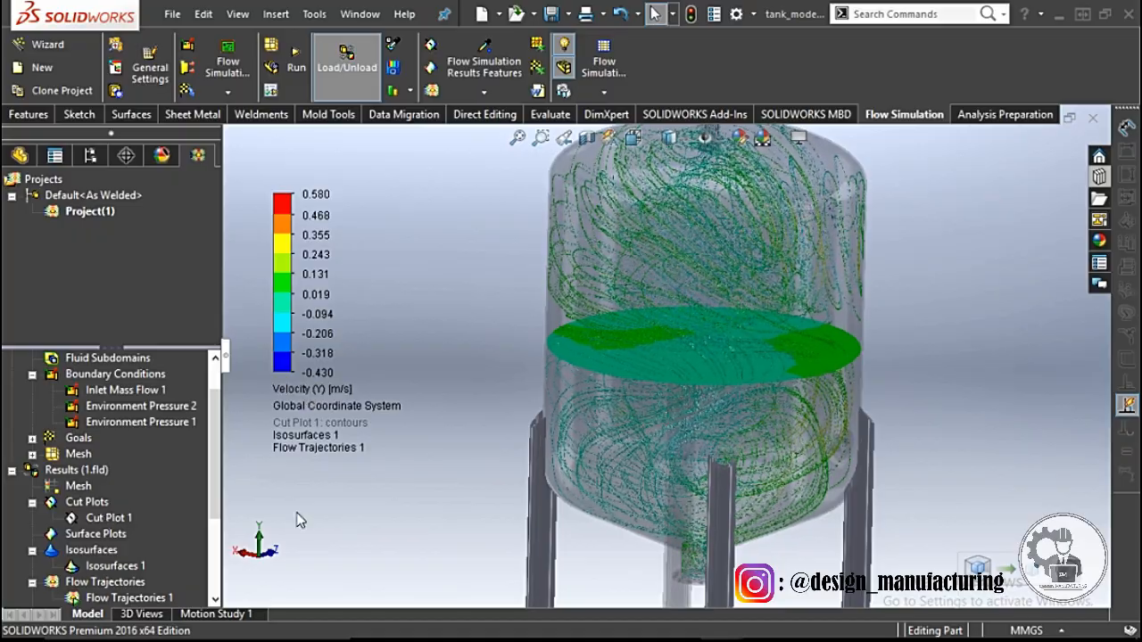
right_click(100, 568)
left_click(155, 408)
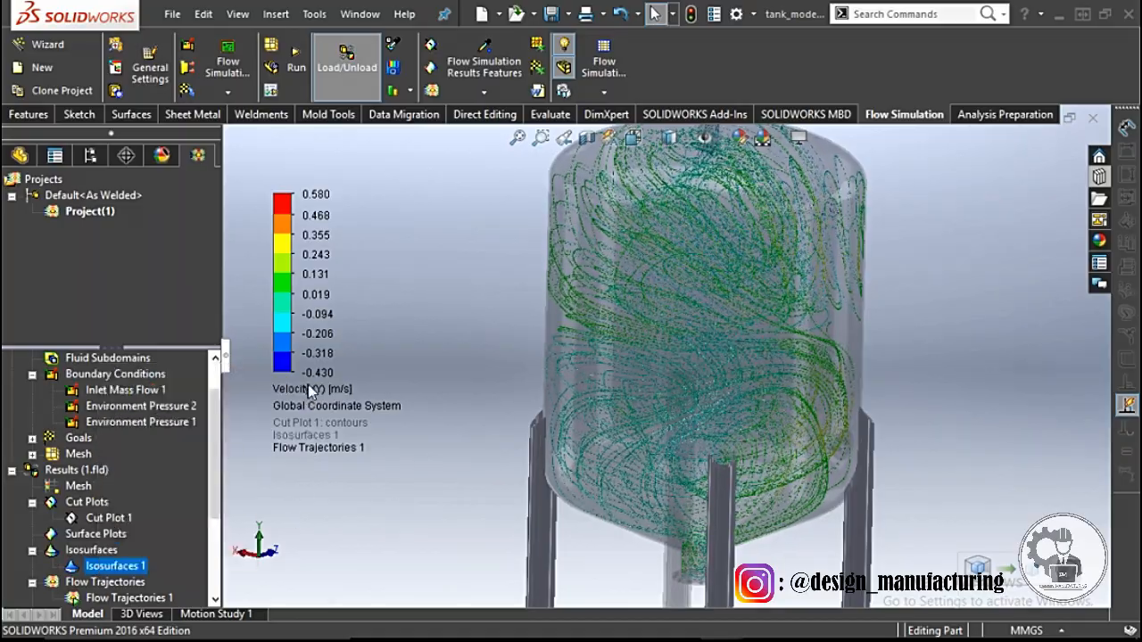
- Recolour the flow trajectories by Temperature
left_click(308, 389)
left_click(321, 439)
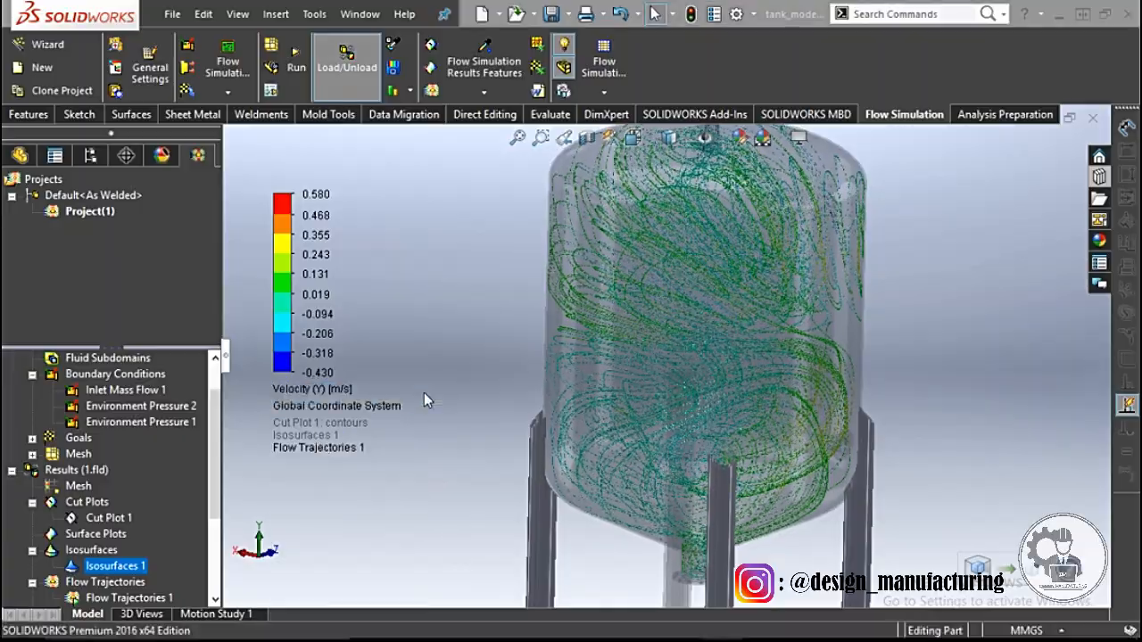
left_click(397, 397)
left_click(362, 437)
- Recolour the flow trajectories by Density (Fluid), then by Pressure
left_click(359, 395)
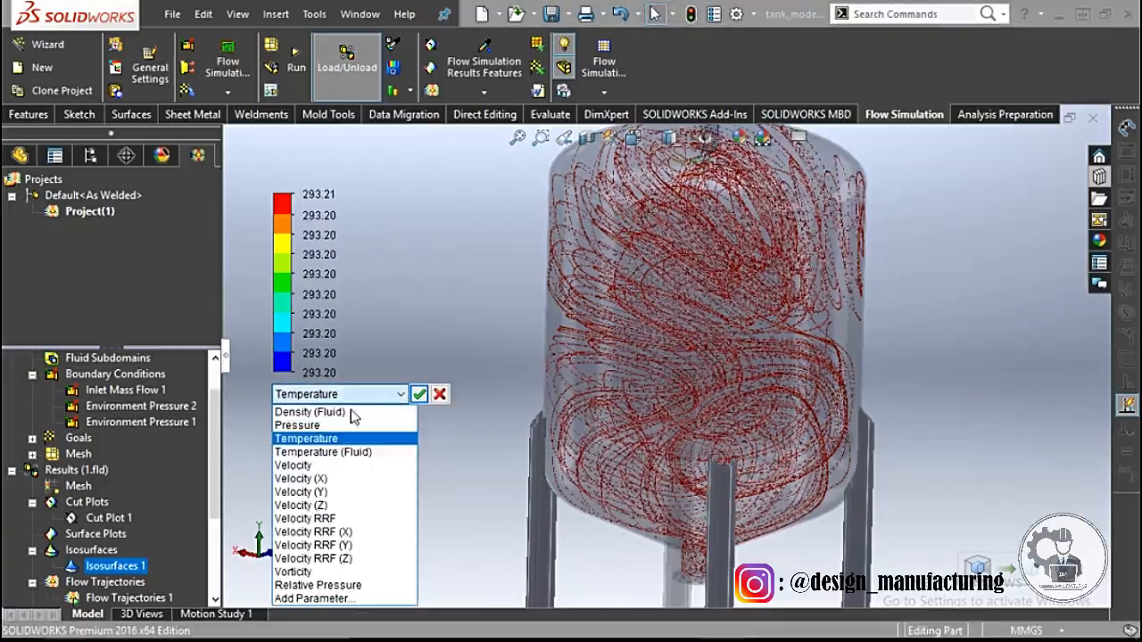
left_click(330, 413)
left_click(419, 399)
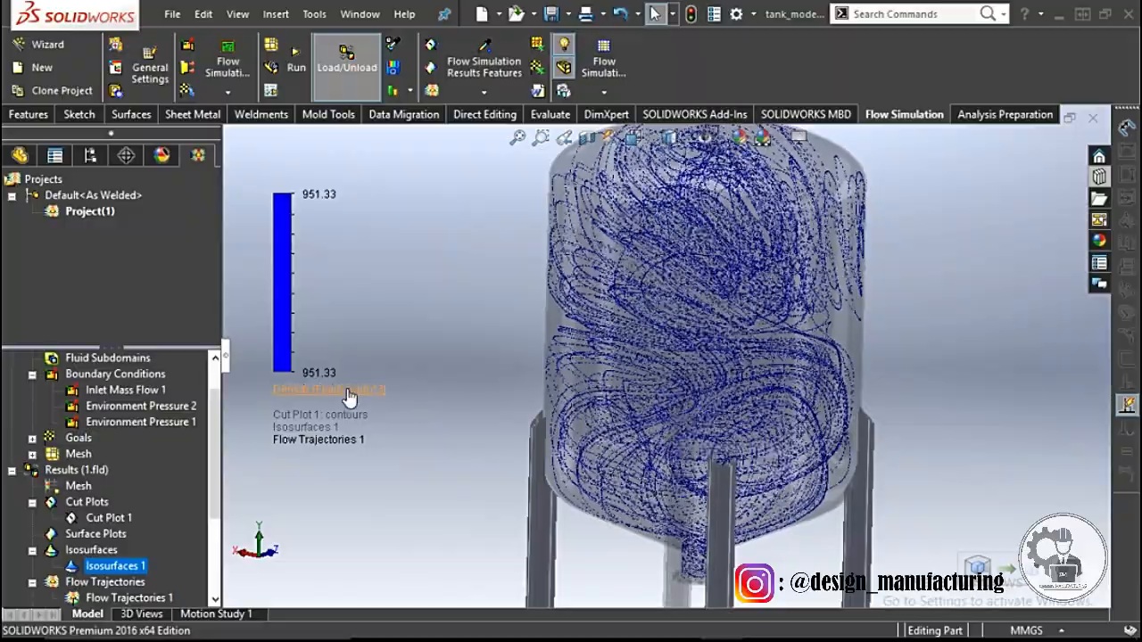
left_click(361, 389)
key("Escape")
left_click_drag(214, 498, 214, 571)
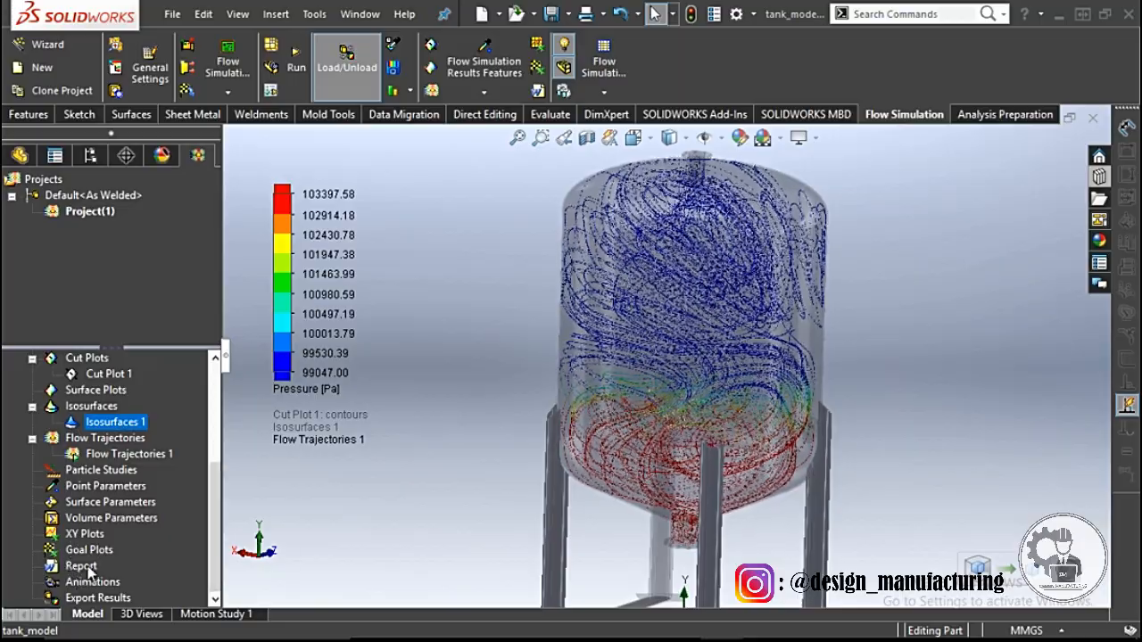
right_click(84, 537)
right_click(86, 539)
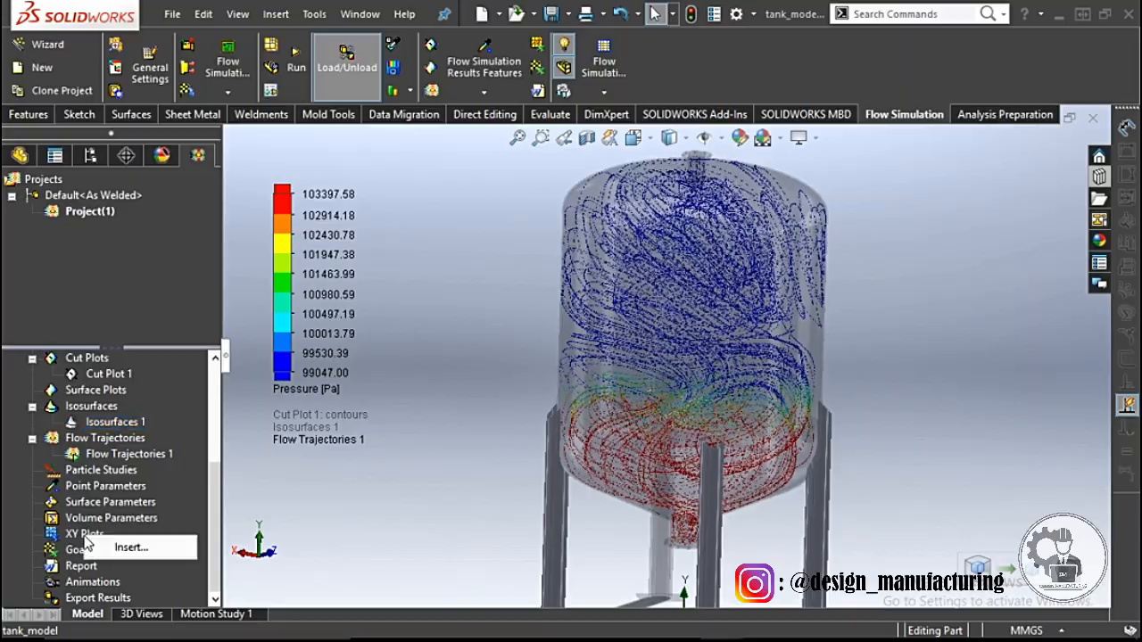
left_click(125, 545)
left_click(17, 426)
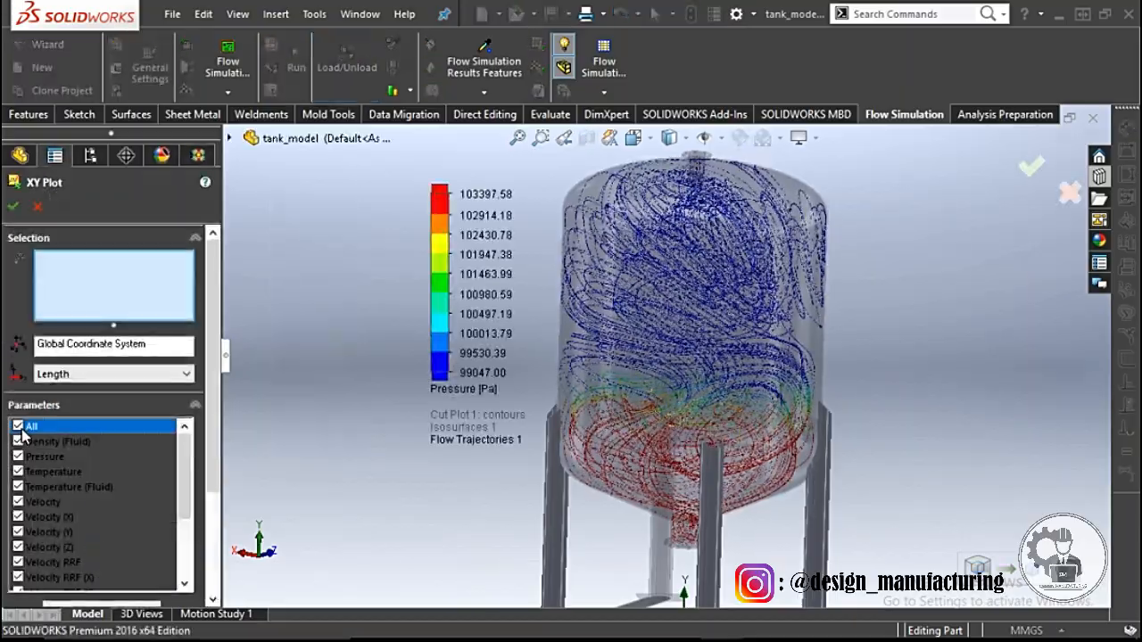
left_click(77, 377)
left_click(77, 379)
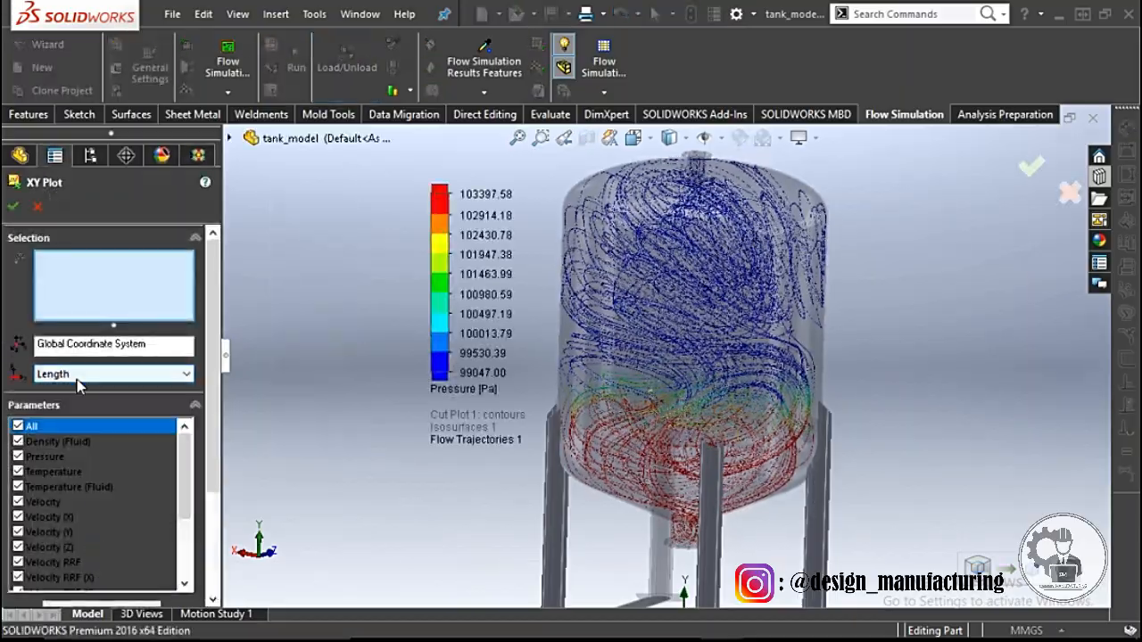
left_click(13, 206)
left_click(618, 355)
scroll(613, 356, "up", 3)
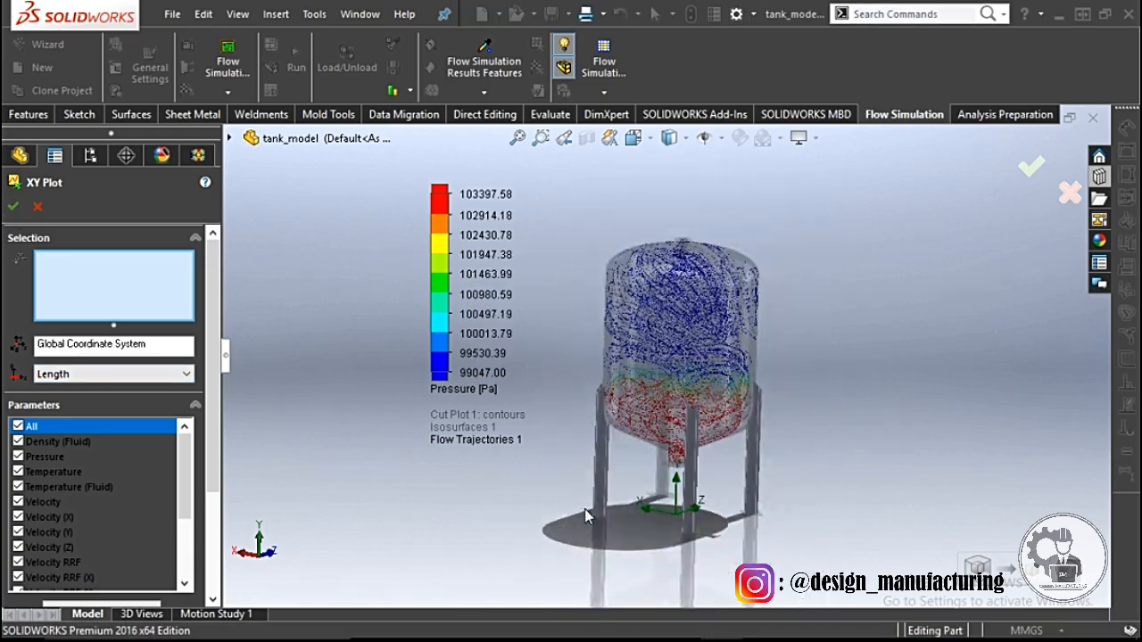
mouse_move(212, 355)
left_mouse_down()
mouse_move(212, 430)
mouse_move(212, 370)
left_mouse_up()
left_click(183, 356)
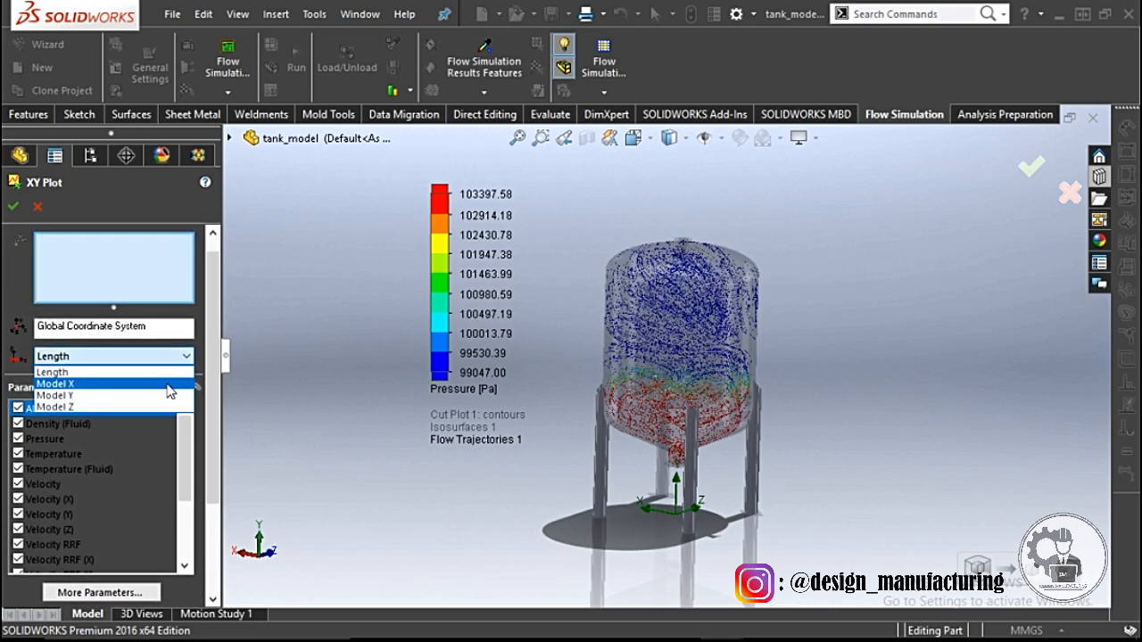
left_click(71, 383)
left_click(17, 206)
left_click(625, 354)
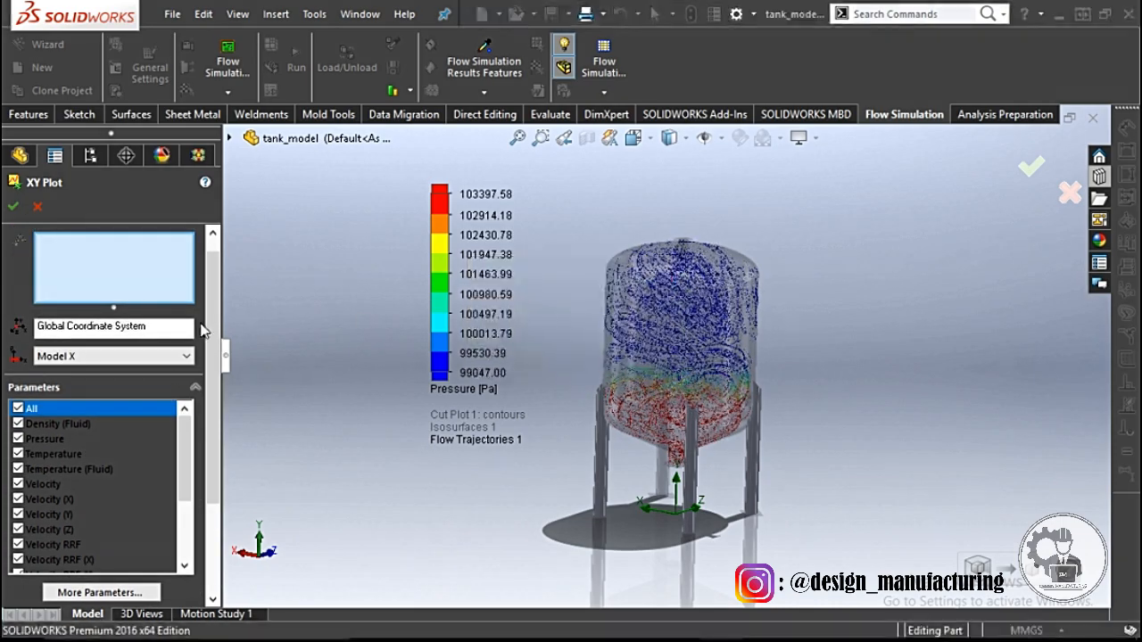
left_click_drag(212, 381, 230, 491)
left_click(38, 206)
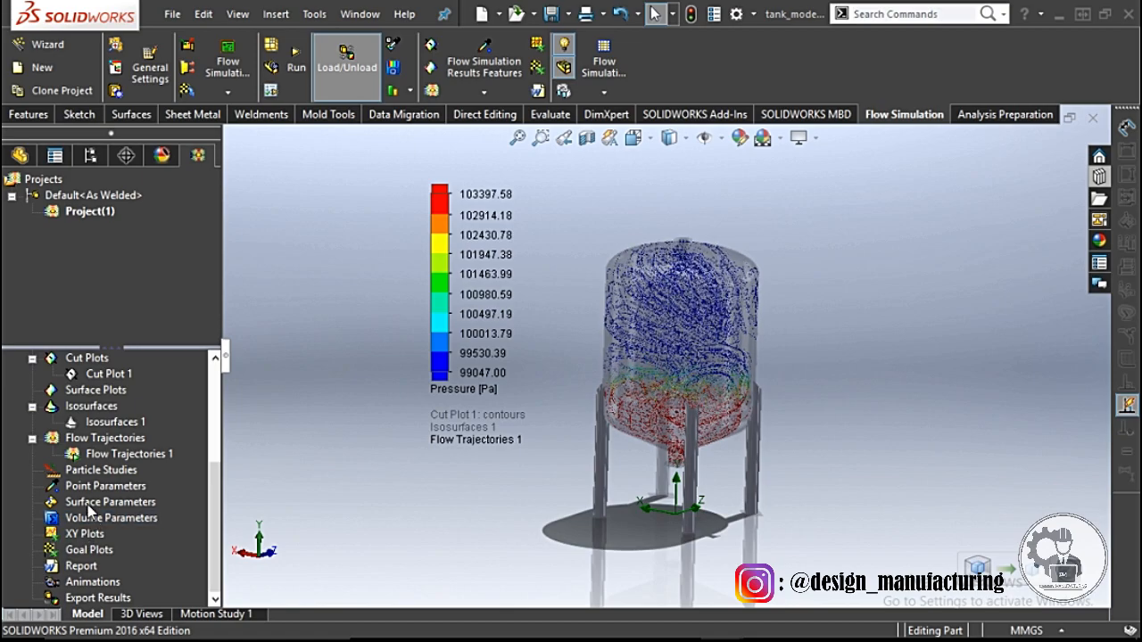
- Start a goal plot with all goals selected and show its summary table
left_click(88, 560)
left_click(43, 285)
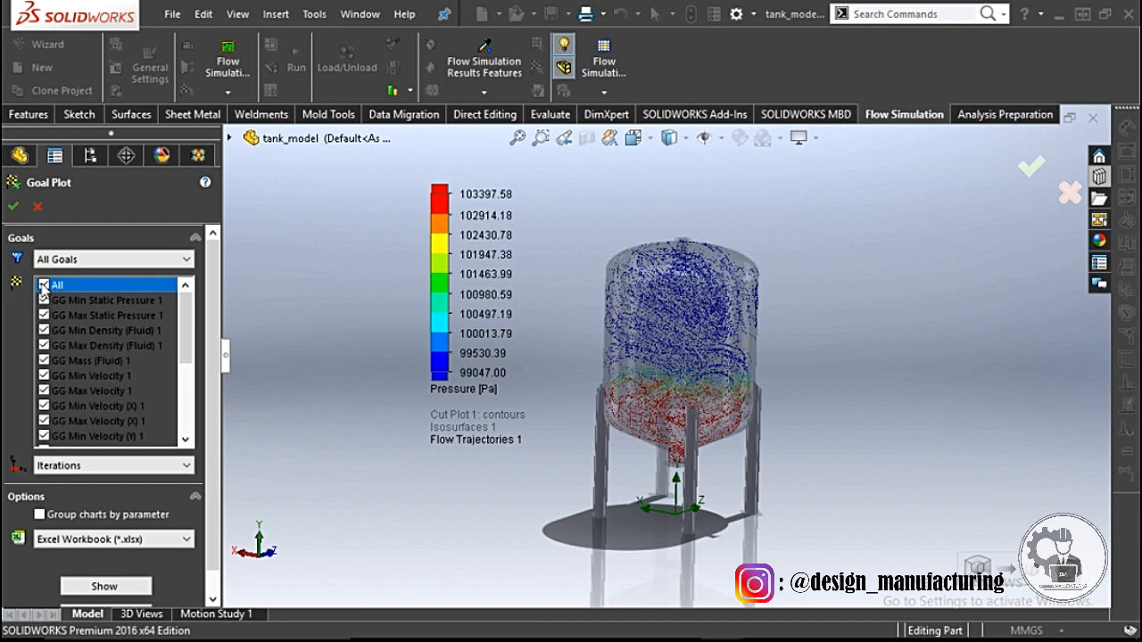
left_click_drag(185, 334, 194, 303)
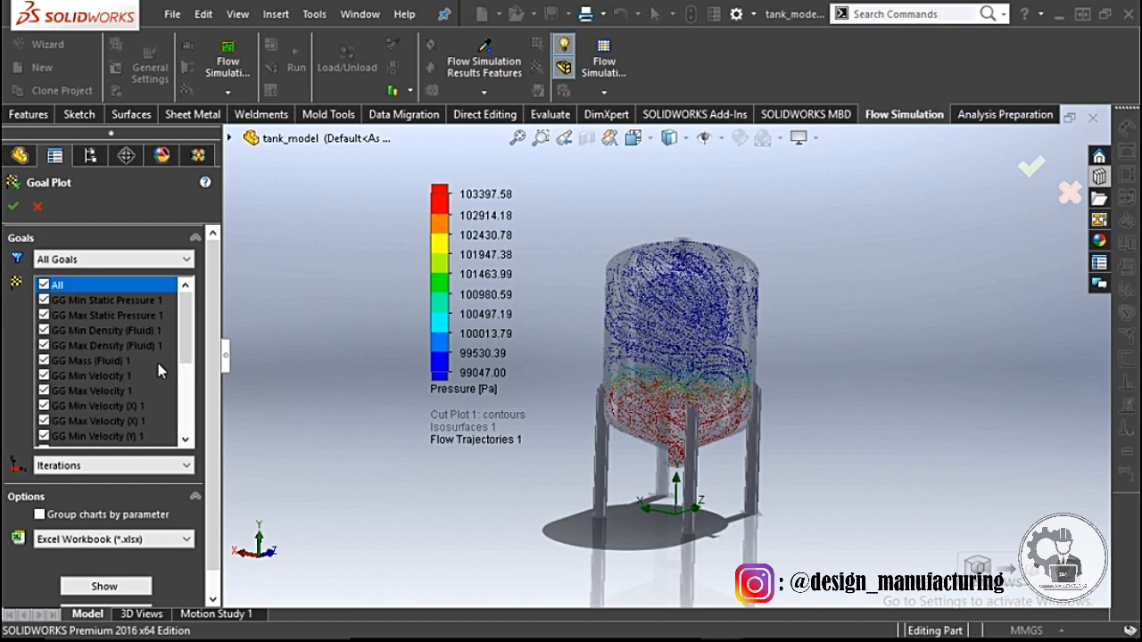
left_click(117, 591)
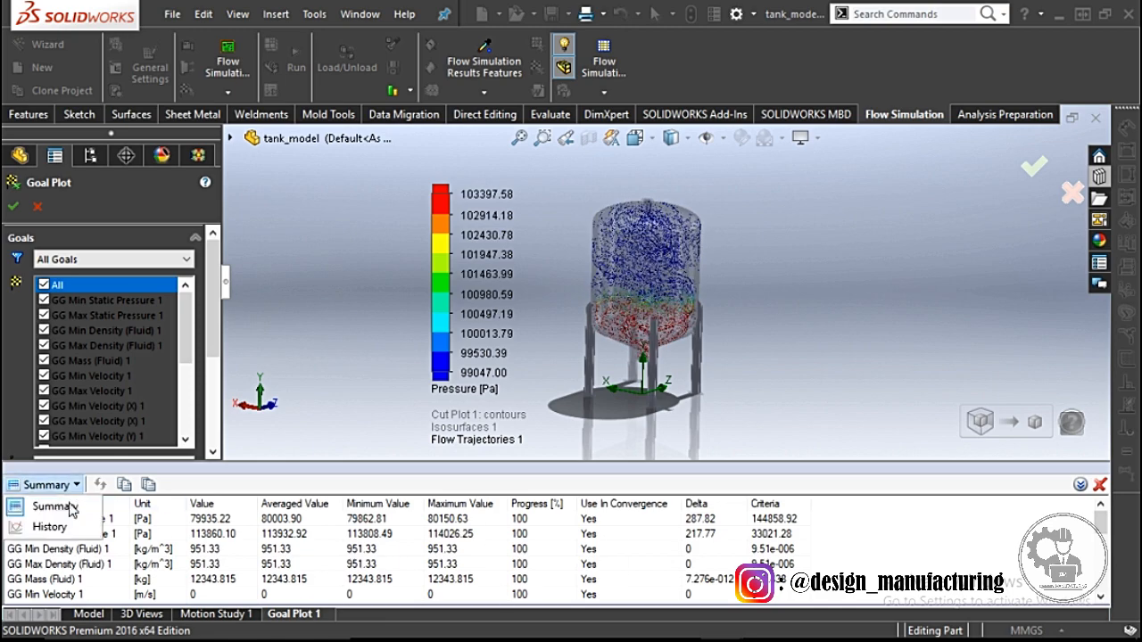
- Switch the goal results to History charts, look through them in an enlarged pane and close it
left_click(63, 528)
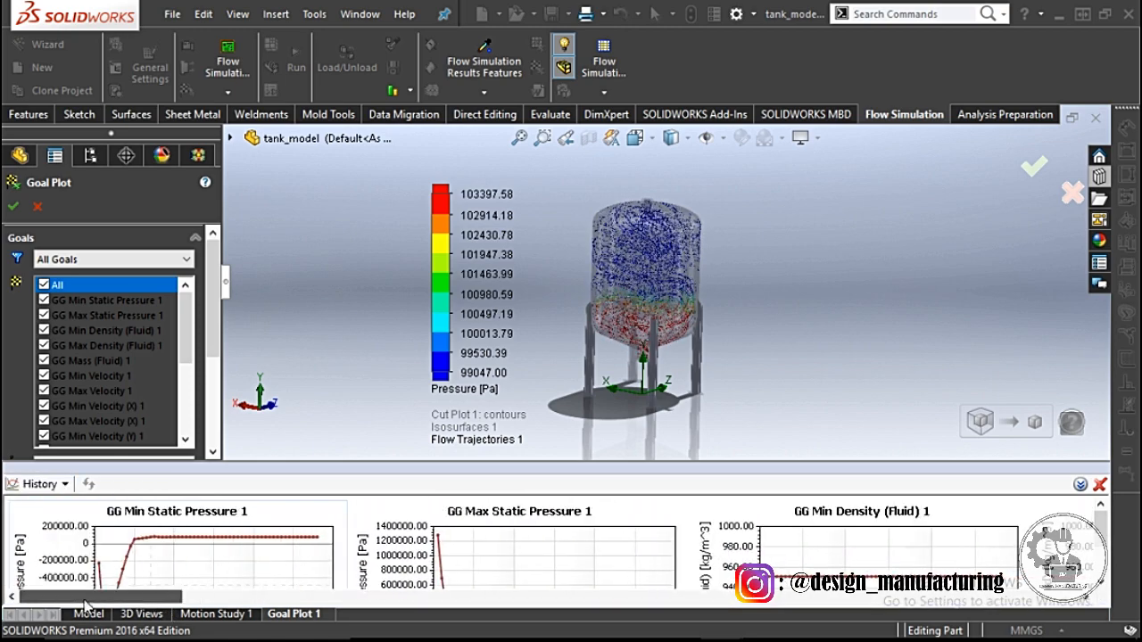
left_click_drag(263, 471, 277, 399)
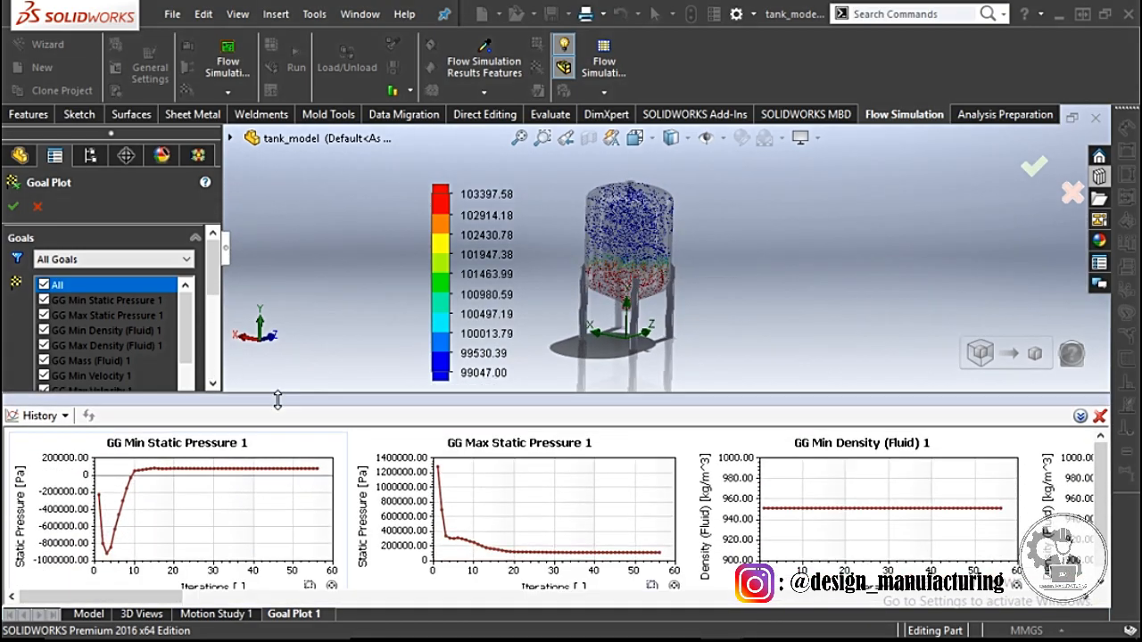
left_click_drag(145, 599, 129, 629)
left_click(1101, 419)
- Export the goal plot with all goals to an Excel workbook
left_click(149, 540)
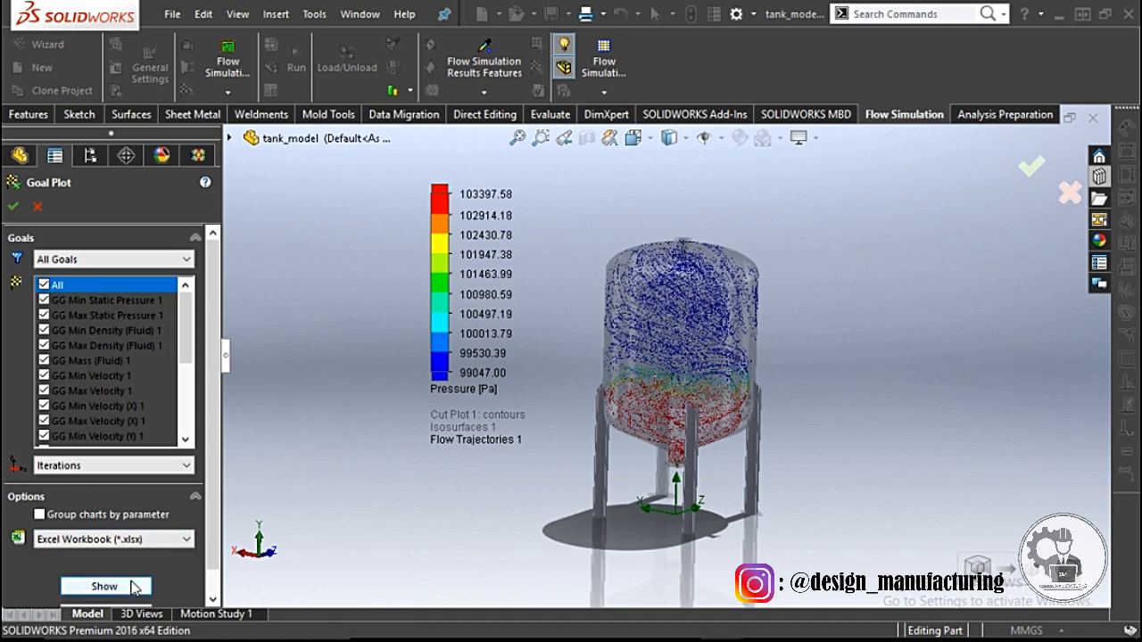
scroll(214, 555, "down", 1)
left_click(104, 588)
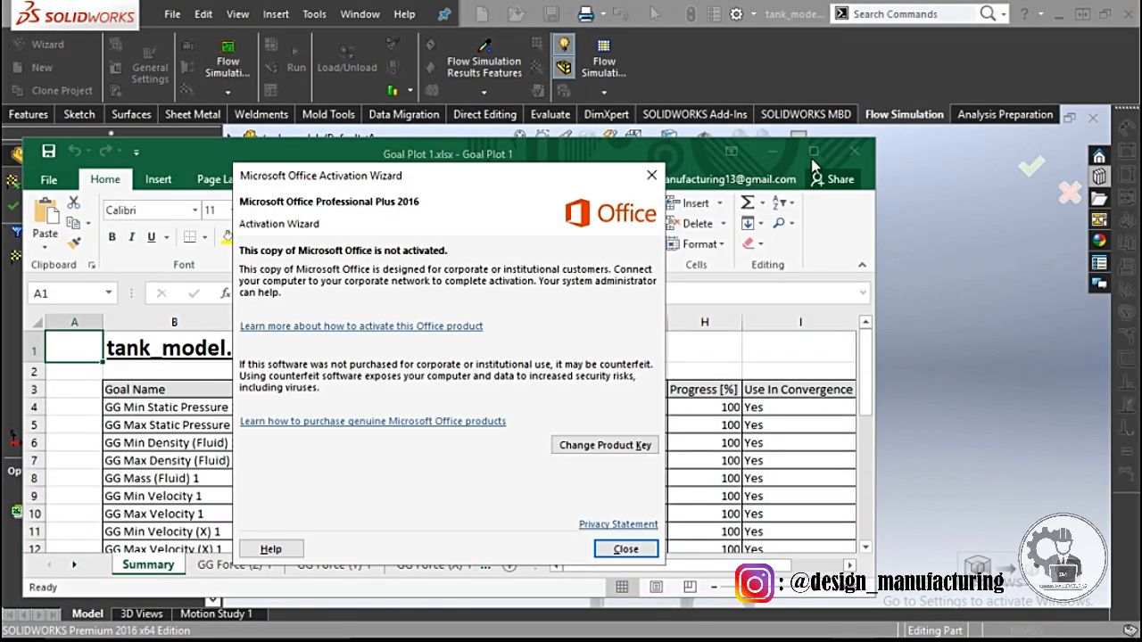
- Dismiss the Office activation notice and view the exported workbook's Summary sheet and GG Force (Z) 1 chart in a maximised window
left_click(621, 547)
left_click(814, 152)
left_click_drag(1128, 237, 1133, 427)
left_click(239, 609)
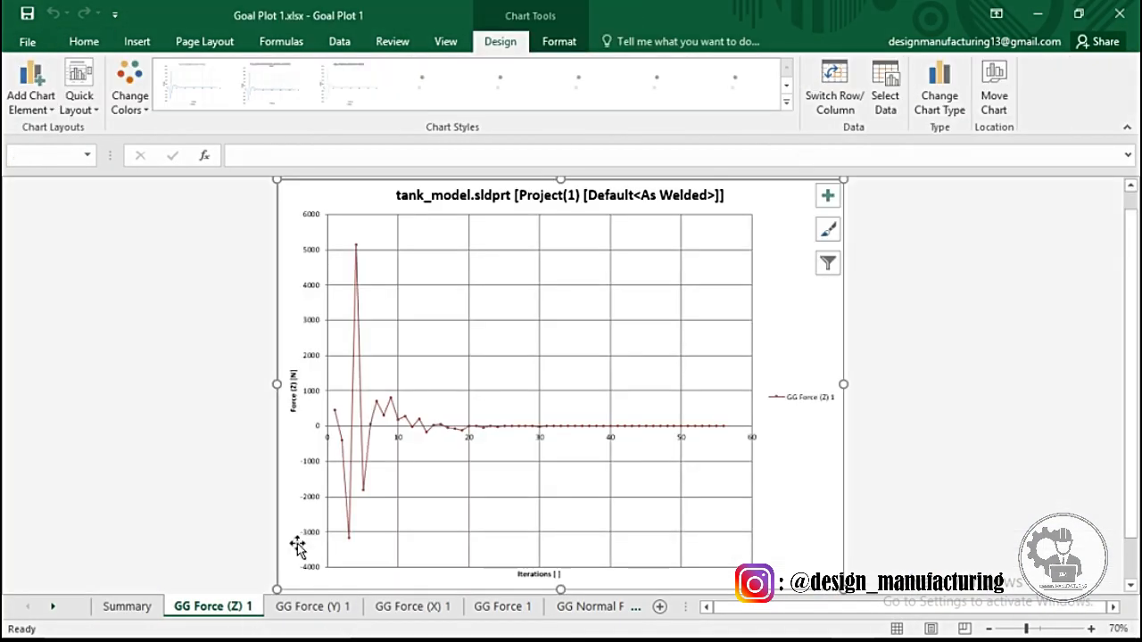
- Look through the goal chart sheets from GG Force (Y) 1 to GG Max Density (Fluid) 1, and close the workbook
left_click(303, 606)
left_click(412, 607)
left_click(502, 606)
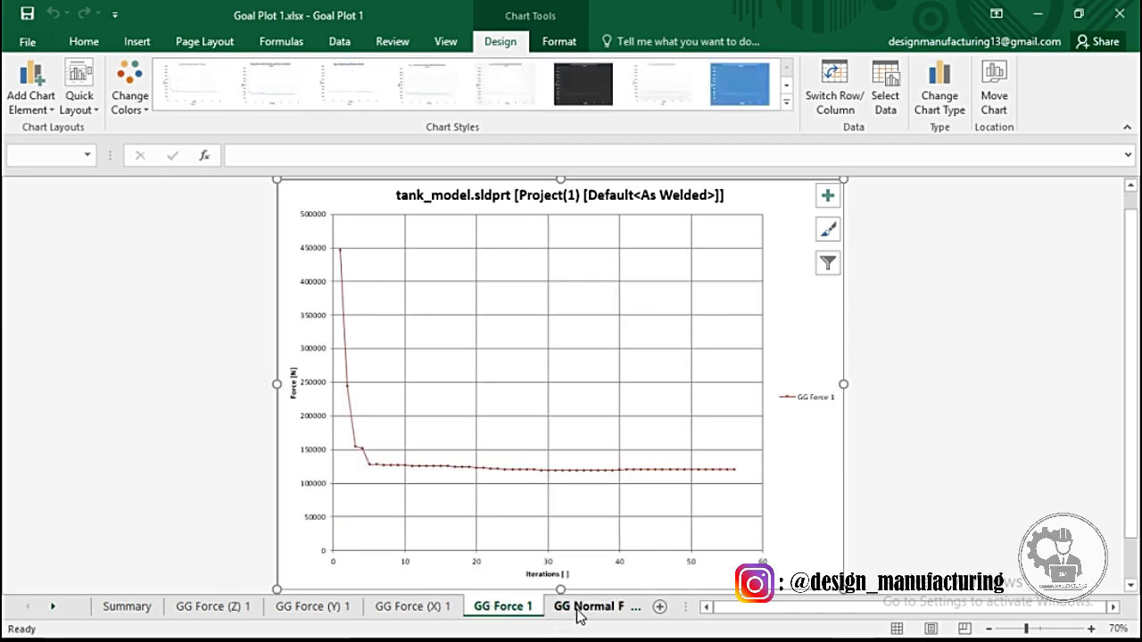
left_click(591, 607)
left_click(629, 607)
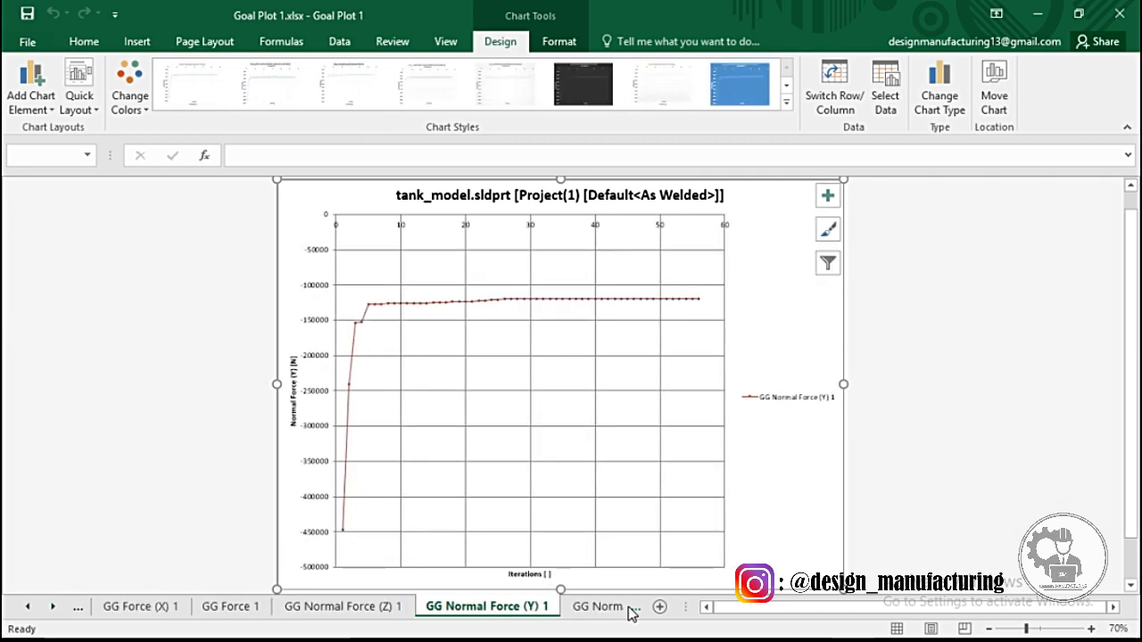
left_click(629, 607)
left_click(630, 607)
left_click(630, 607)
left_click(630, 608)
left_click(630, 608)
left_click(630, 607)
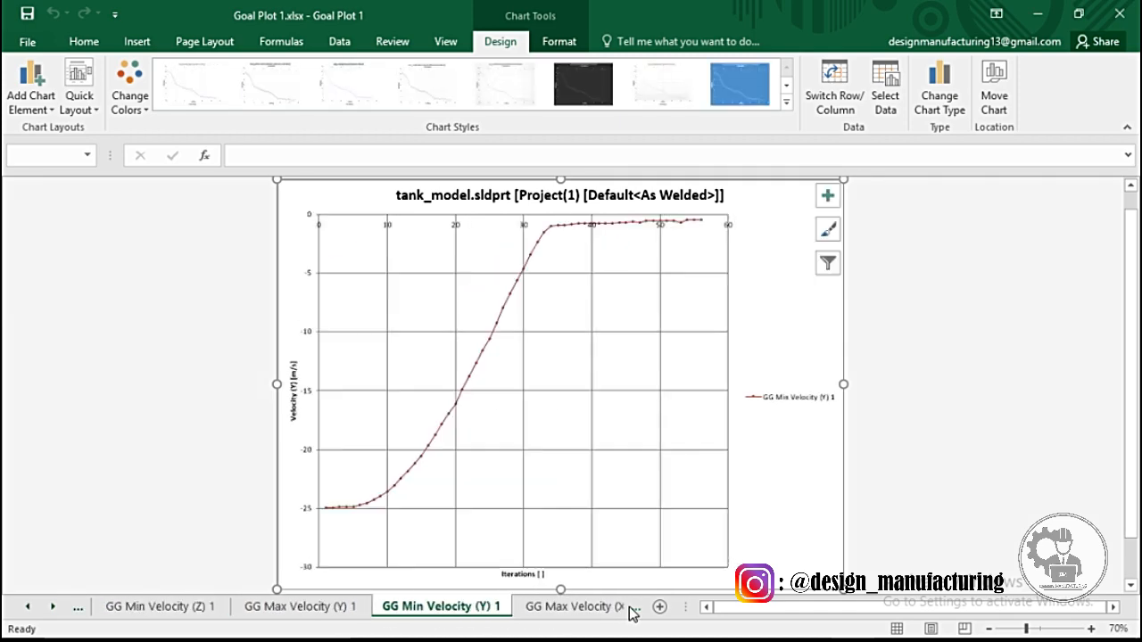
left_click(630, 607)
left_click(630, 608)
left_click(630, 607)
left_click(630, 607)
left_click(629, 608)
left_click(629, 608)
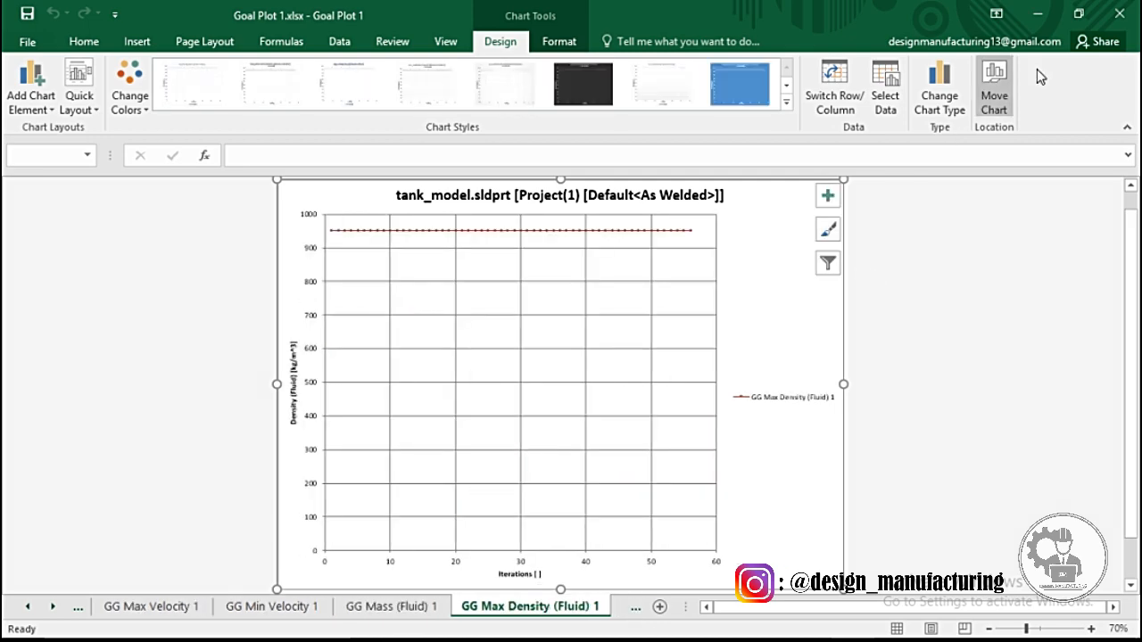
left_click(1118, 14)
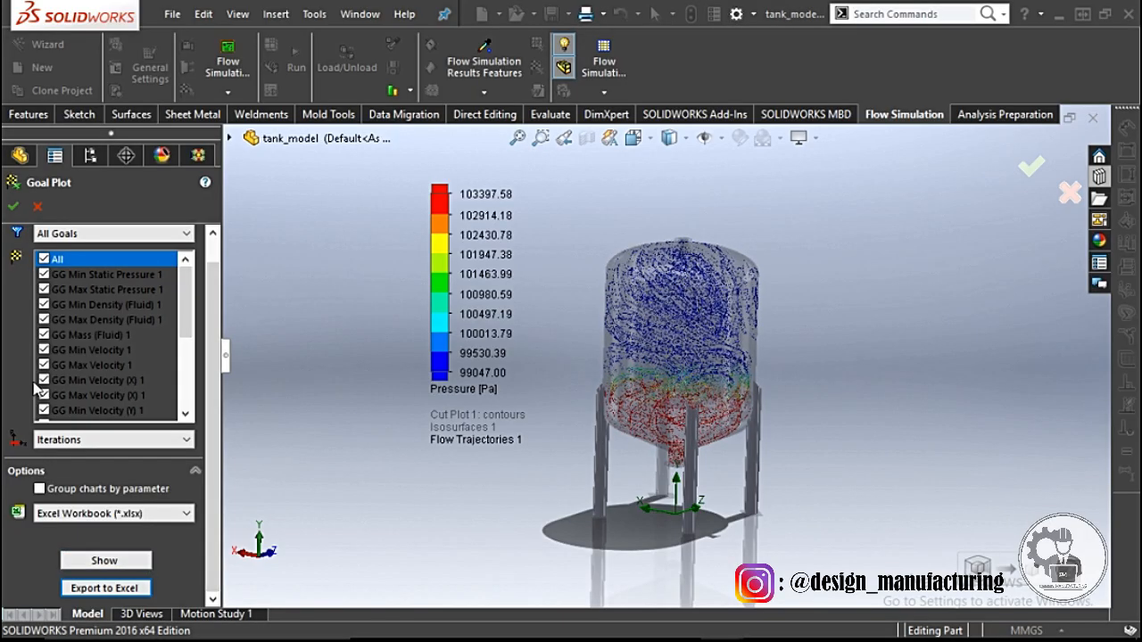
- Accept the goal plot and create a Flow Simulation report in Word from a template, dismissing the Office activation notice
left_click(13, 206)
scroll(221, 505, "down", 3)
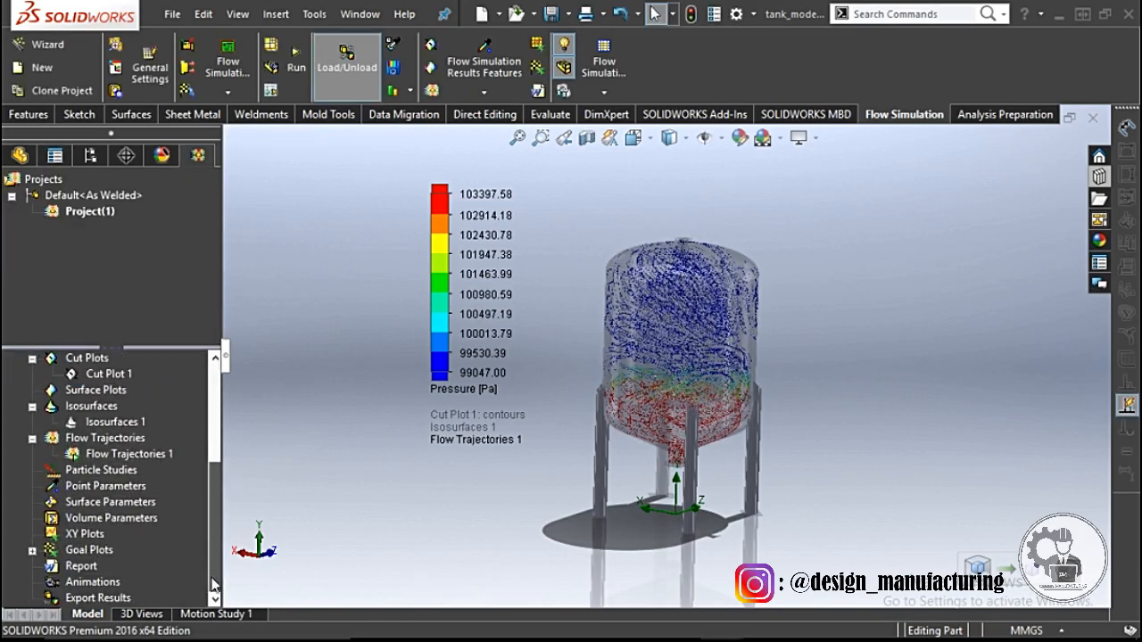
right_click(76, 567)
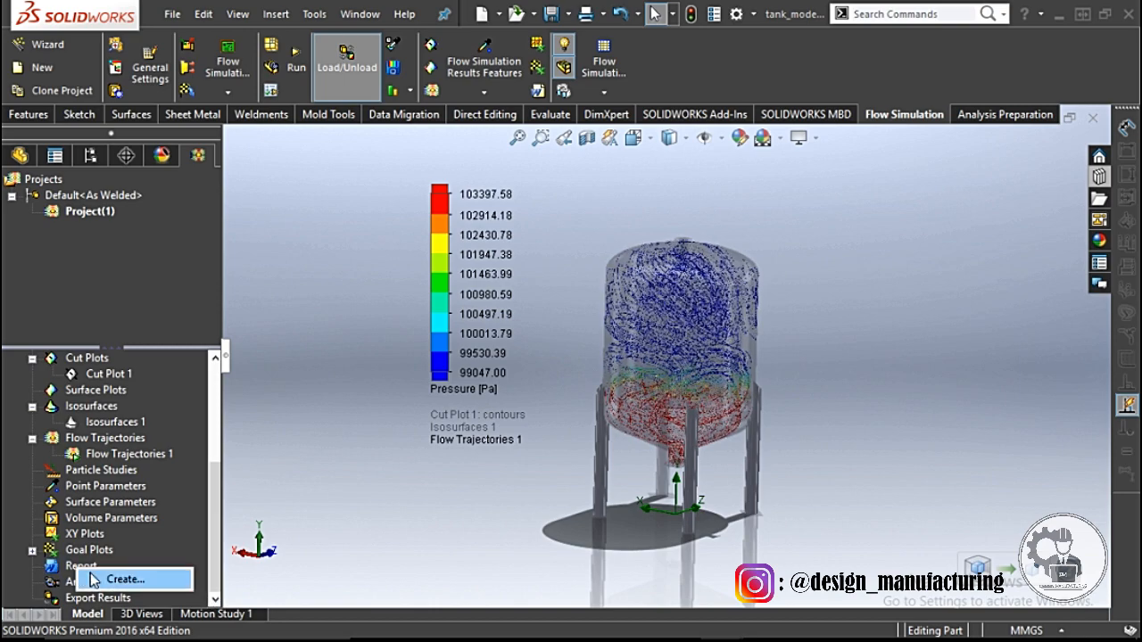
left_click(94, 579)
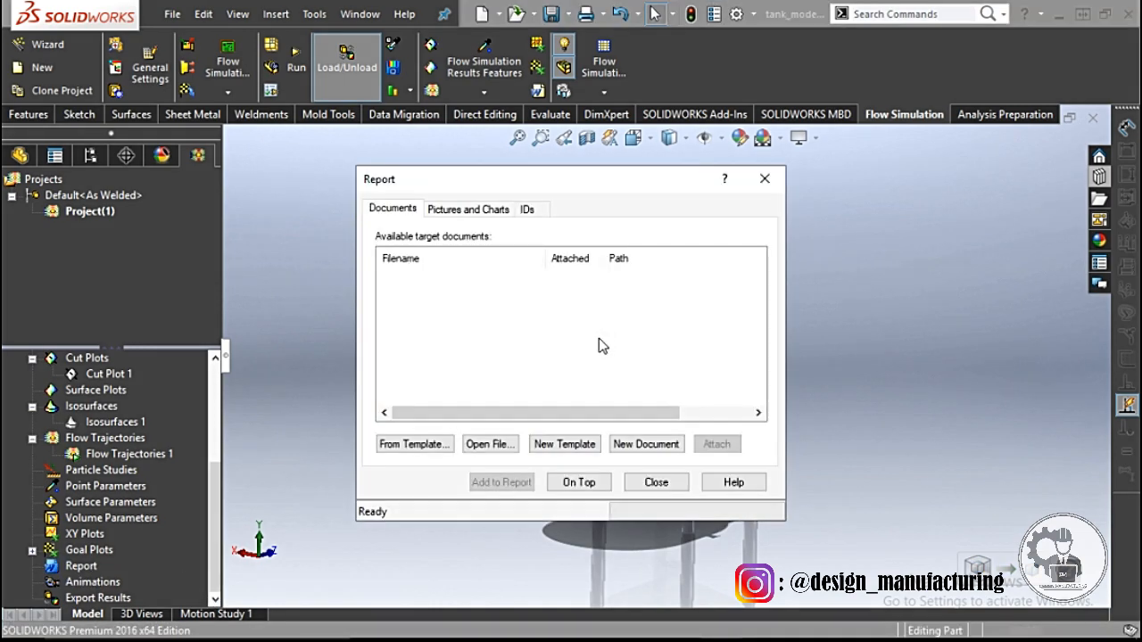
left_click(416, 444)
double_click(732, 306)
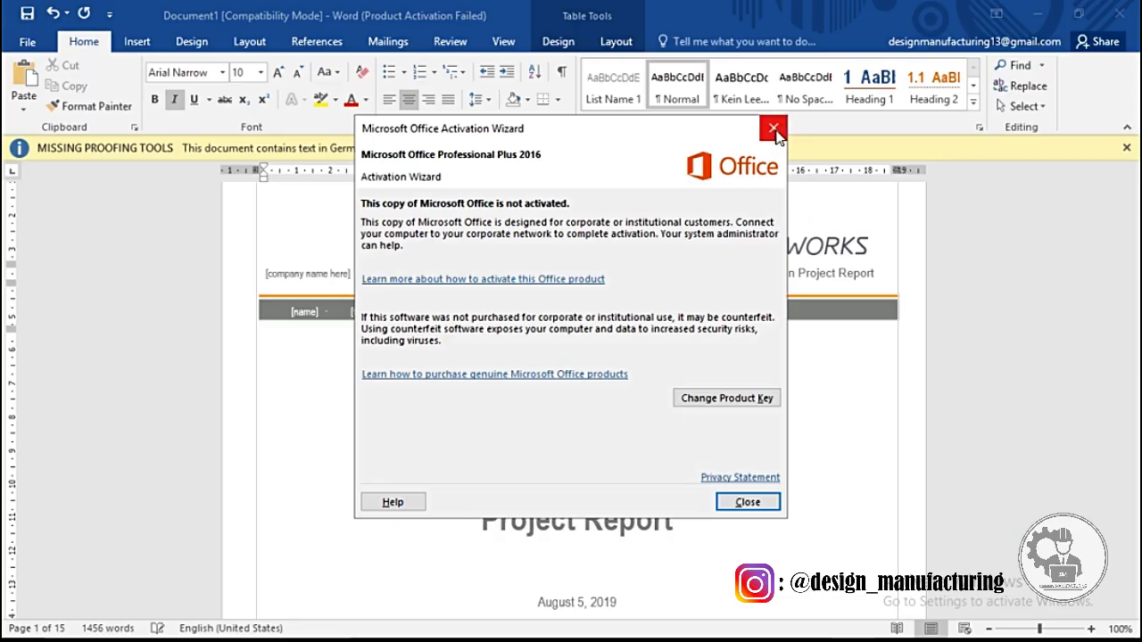
left_click(774, 130)
- Read through the generated report's size, material, boundary condition and goal sections, return to its first page and minimise it
scroll(575, 397, "down", 20)
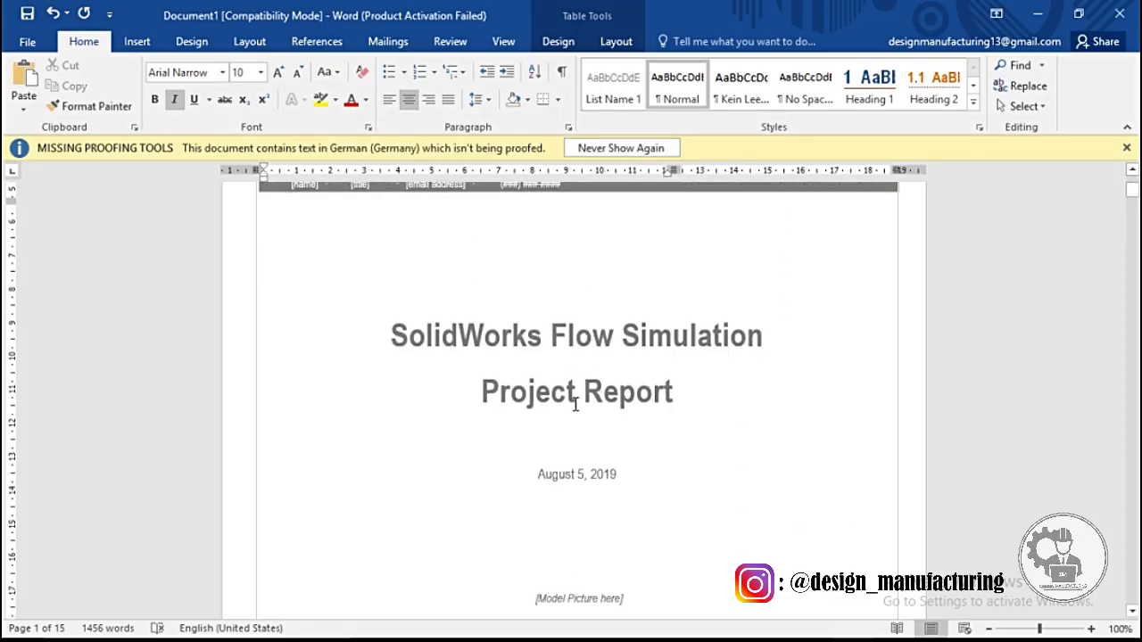
scroll(616, 403, "down", 12)
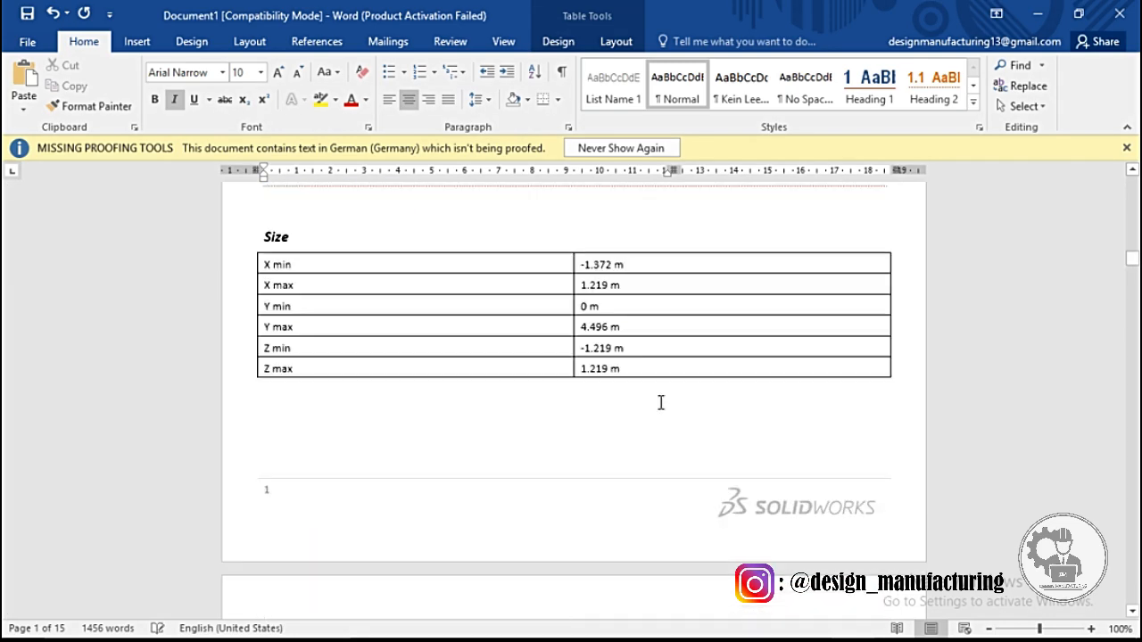
left_click(1132, 269)
scroll(590, 475, "down", 20)
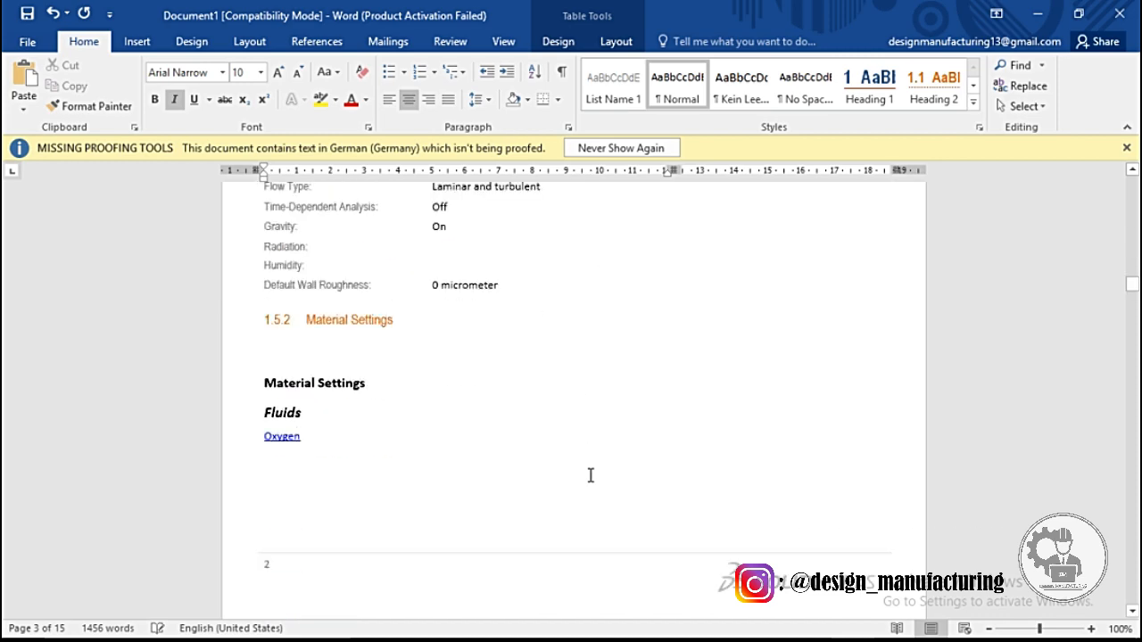
scroll(590, 475, "down", 18)
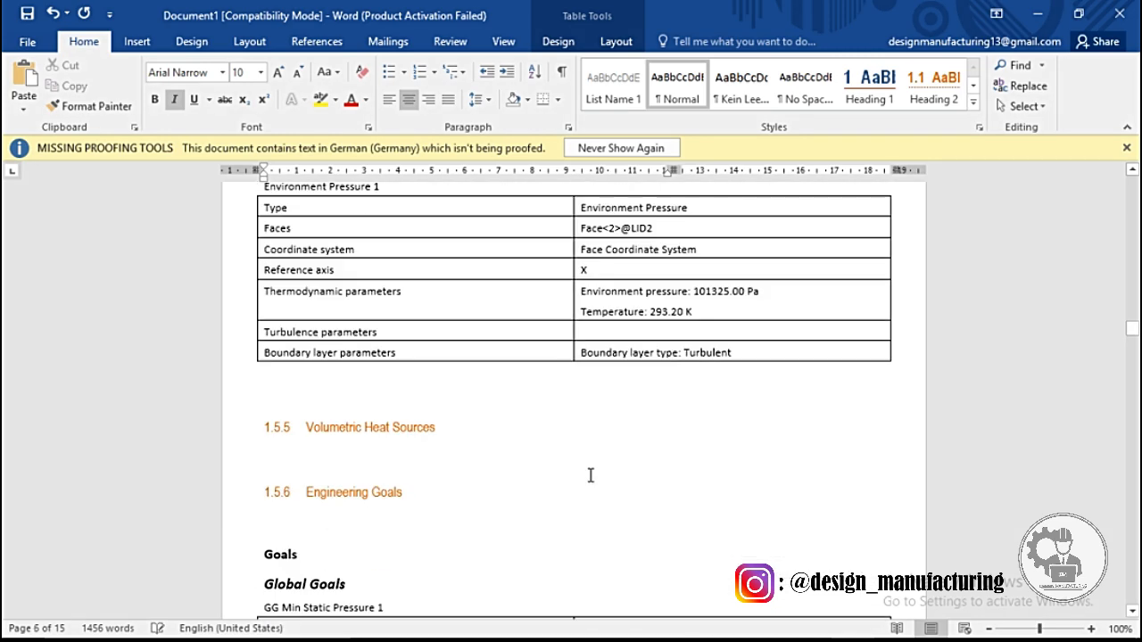
scroll(590, 478, "up", 3)
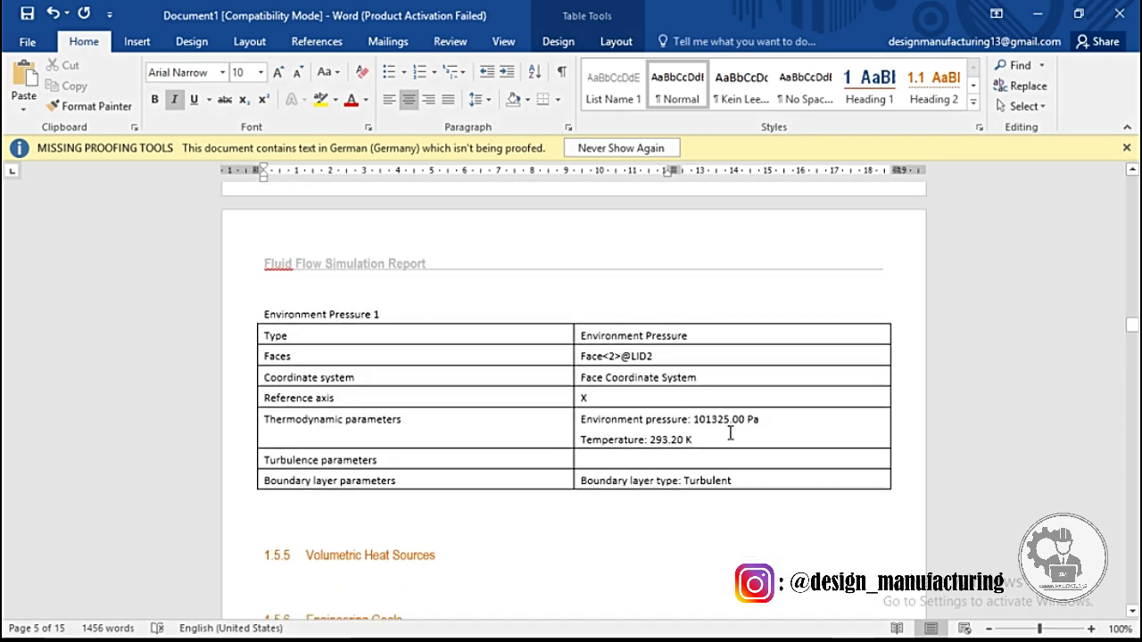
left_click_drag(1131, 337, 1103, 174)
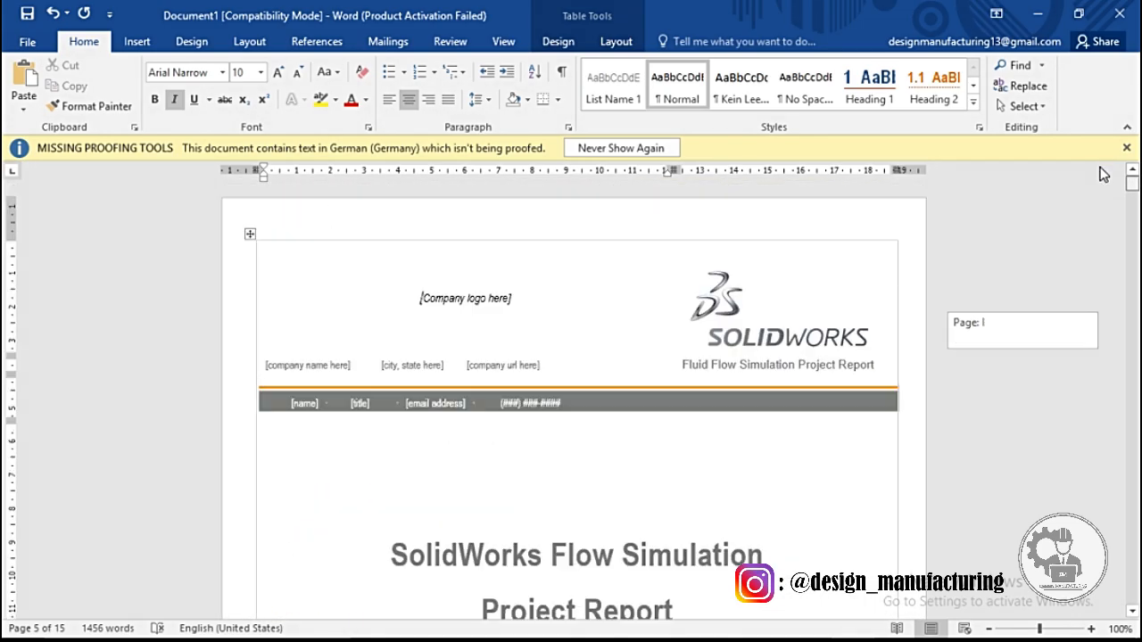
left_click(1036, 15)
- Add the current image to the report with End of the document as the insertion point
left_click(493, 211)
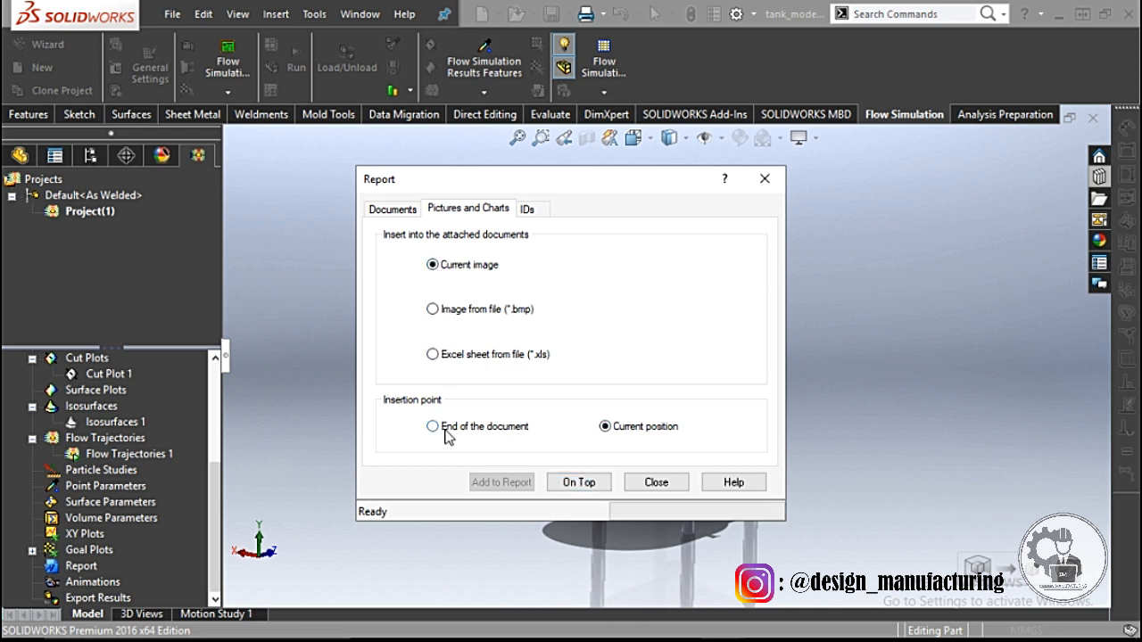
mouse_move(638, 628)
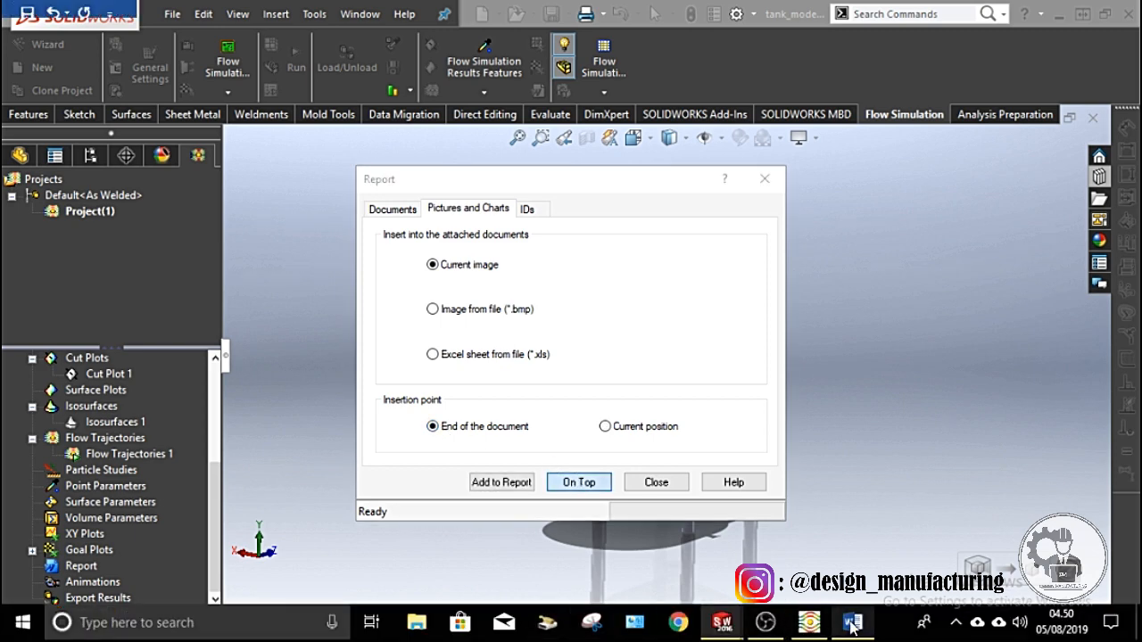
left_click(852, 623)
left_click_drag(1131, 184, 1027, 219)
mouse_move(724, 633)
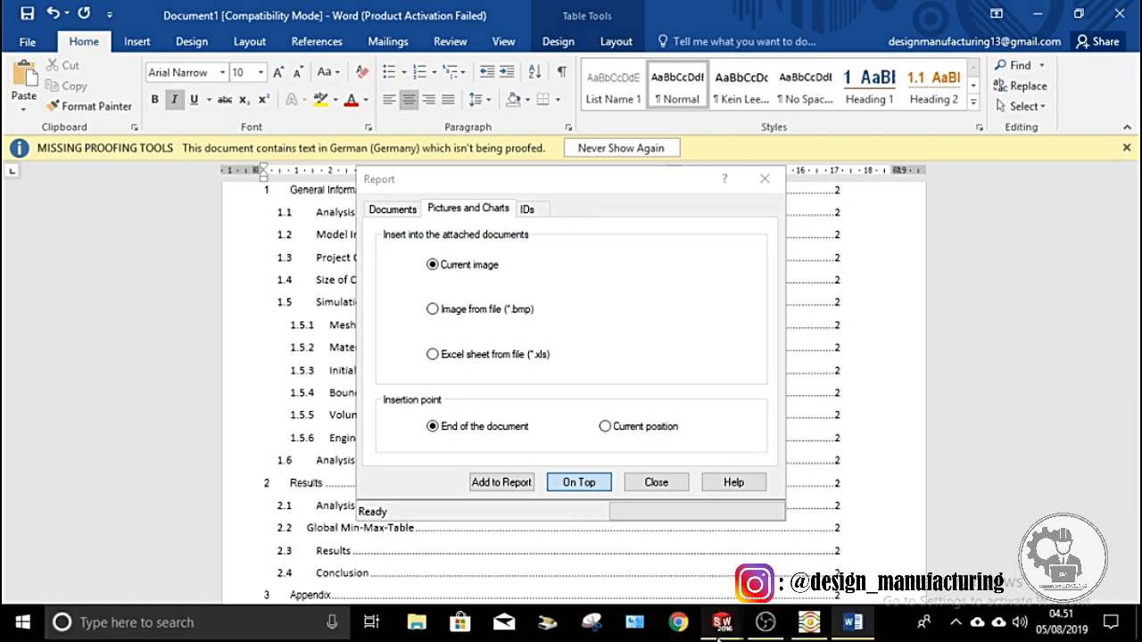
left_click(792, 631)
mouse_move(531, 174)
left_mouse_down()
mouse_move(604, 185)
mouse_move(541, 140)
mouse_move(534, 177)
left_mouse_up()
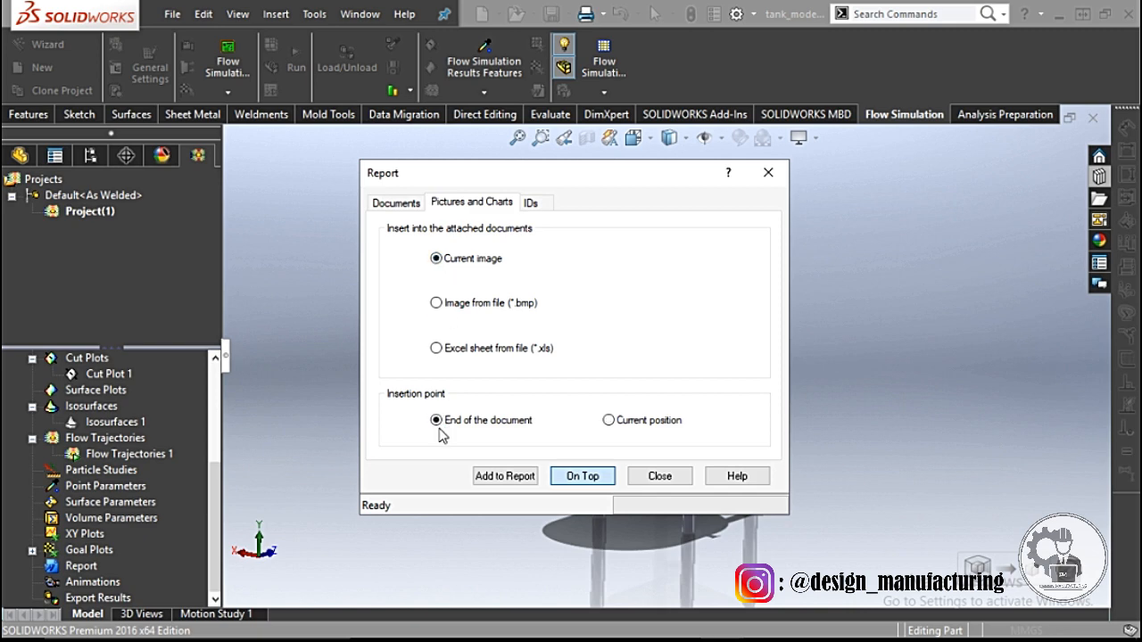
left_click(533, 478)
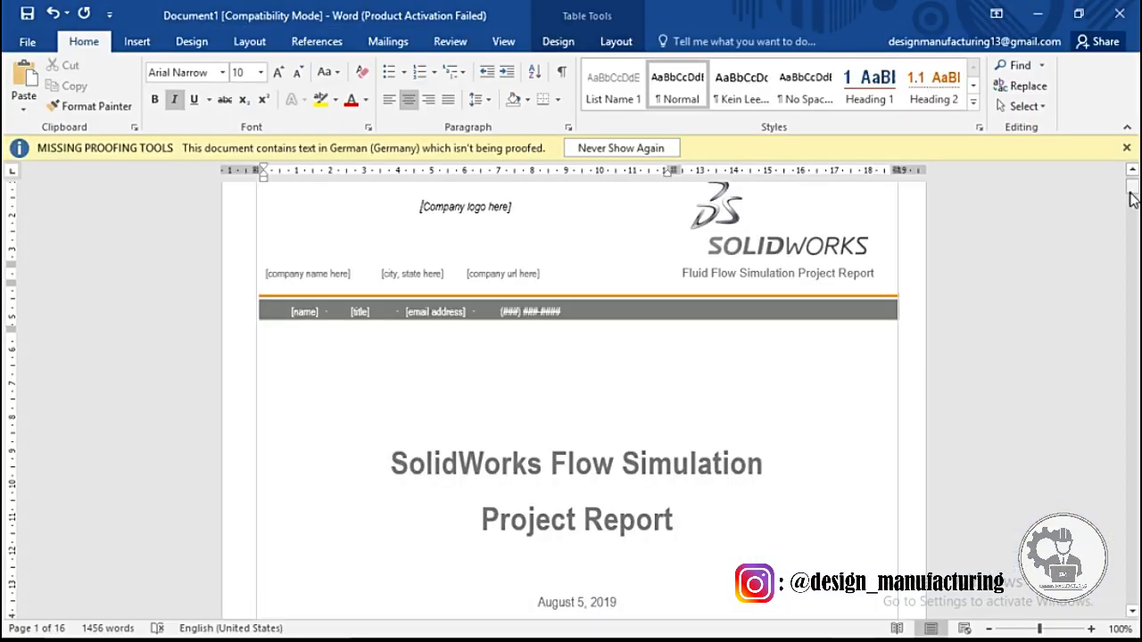
- Examine the inserted flow trajectories image on the report's last page and dismiss the missing proofing tools notice
scroll(1121, 501, "down", 10)
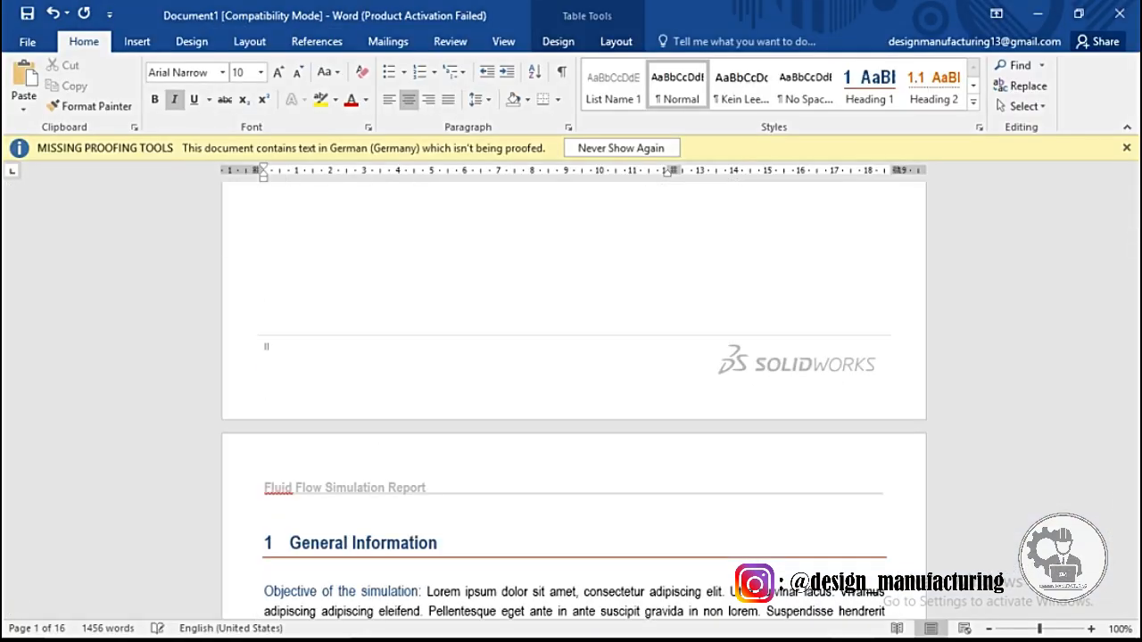
left_click_drag(1131, 236, 1131, 571)
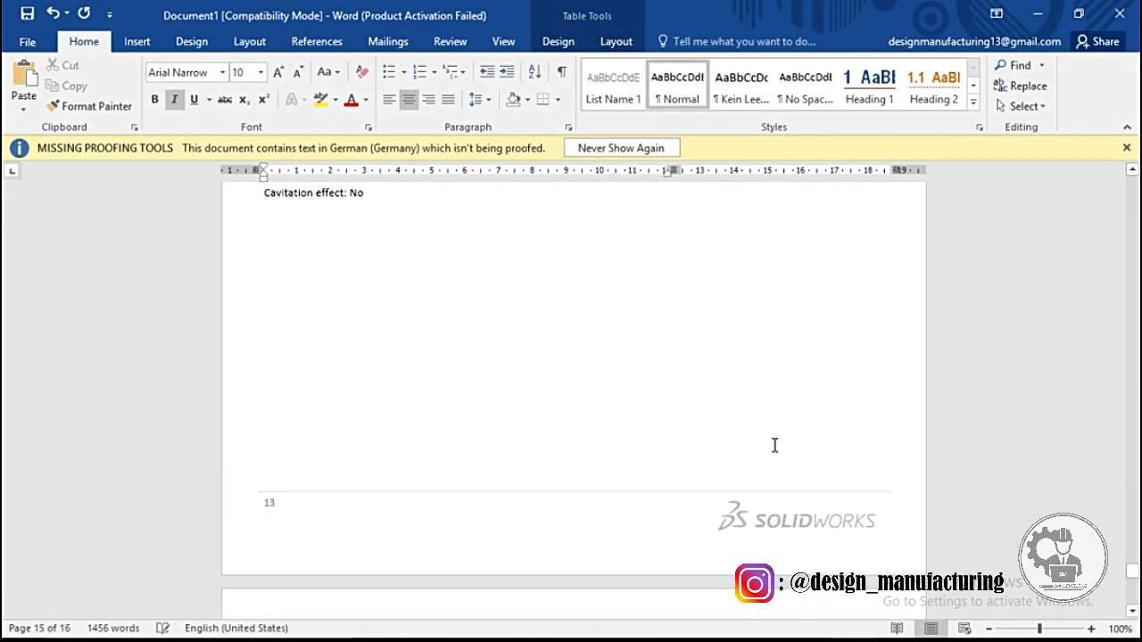
scroll(774, 445, "down", 9)
left_click(591, 348)
scroll(661, 335, "up", 1)
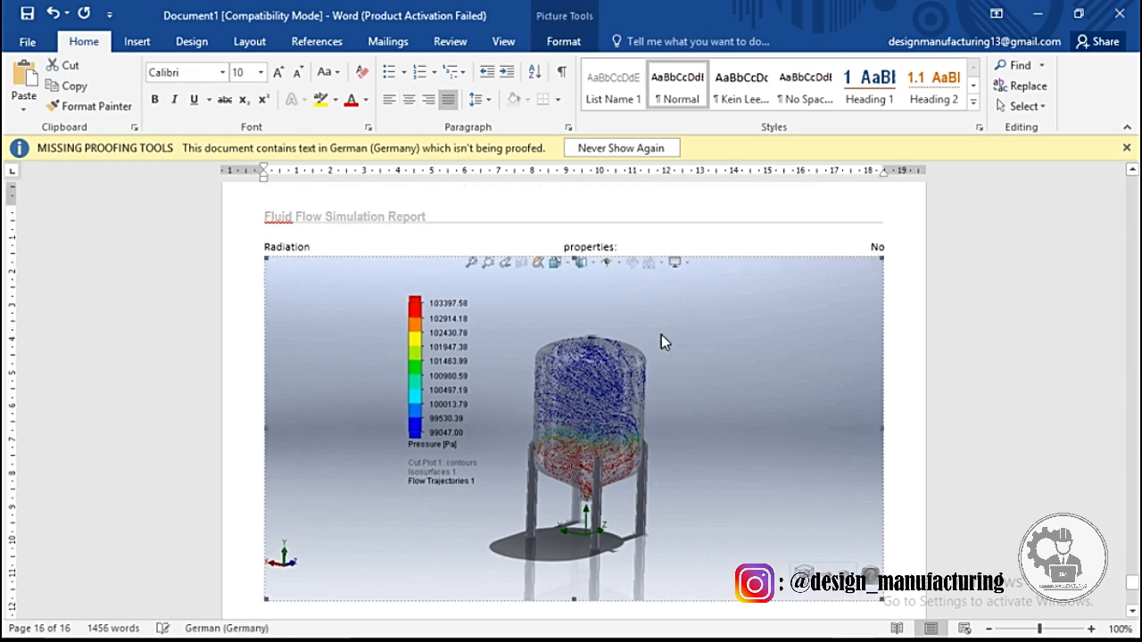
scroll(661, 335, "down", 2)
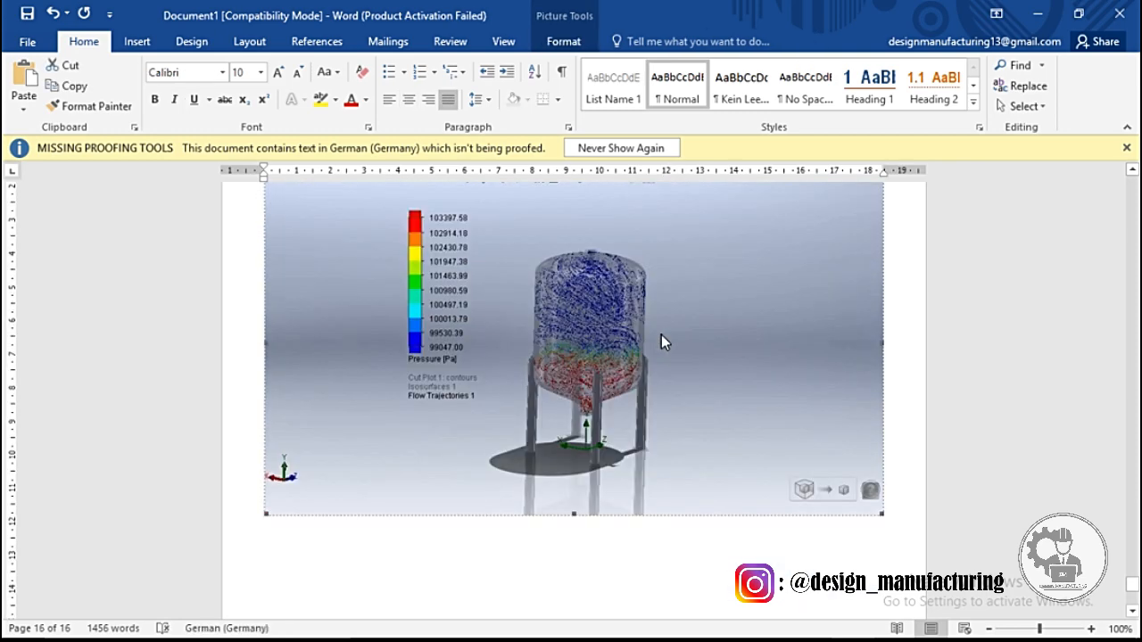
scroll(543, 353, "up", 14)
scroll(542, 350, "down", 8)
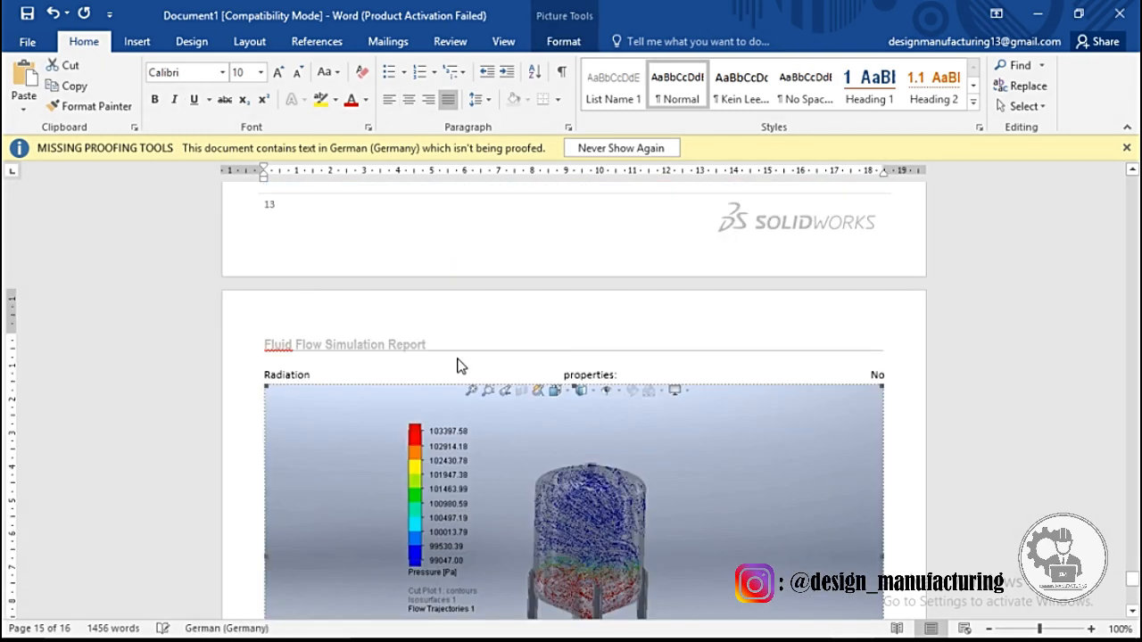
scroll(479, 351, "down", 3)
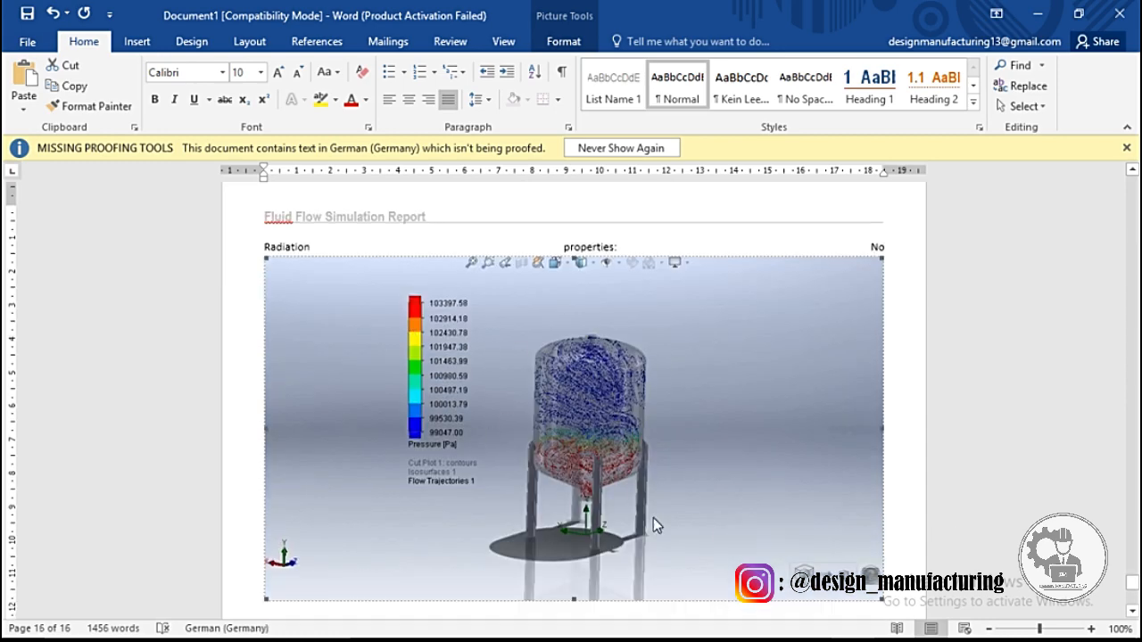
scroll(556, 423, "down", 2)
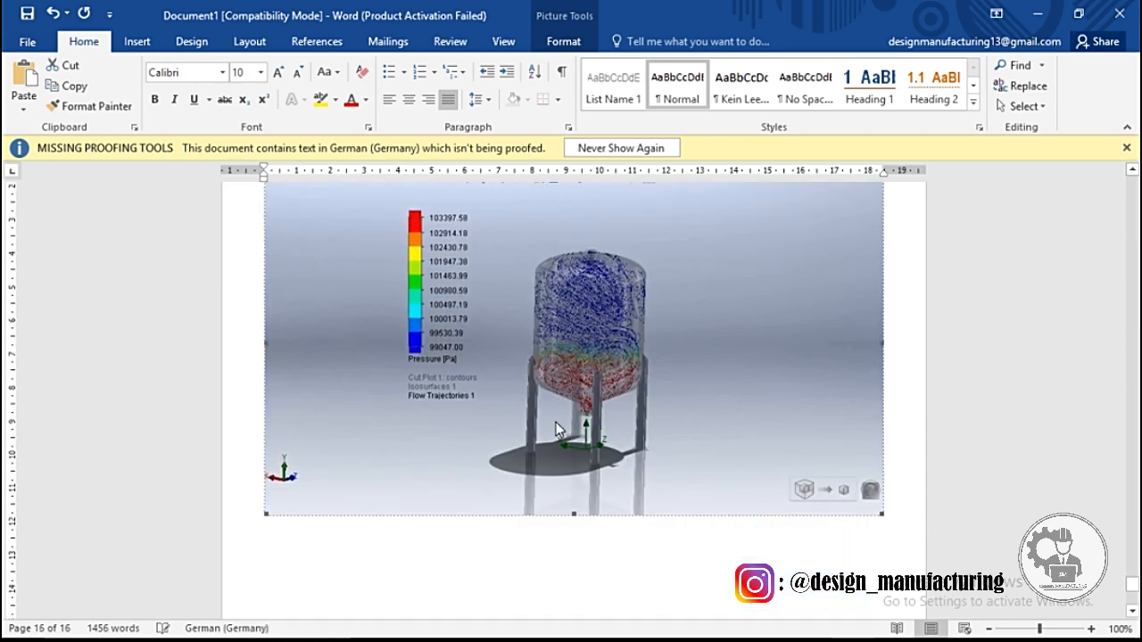
left_click(1126, 148)
- Close the Solver window, switch back to SOLIDWORKS and close the Report dialog
left_click(722, 624)
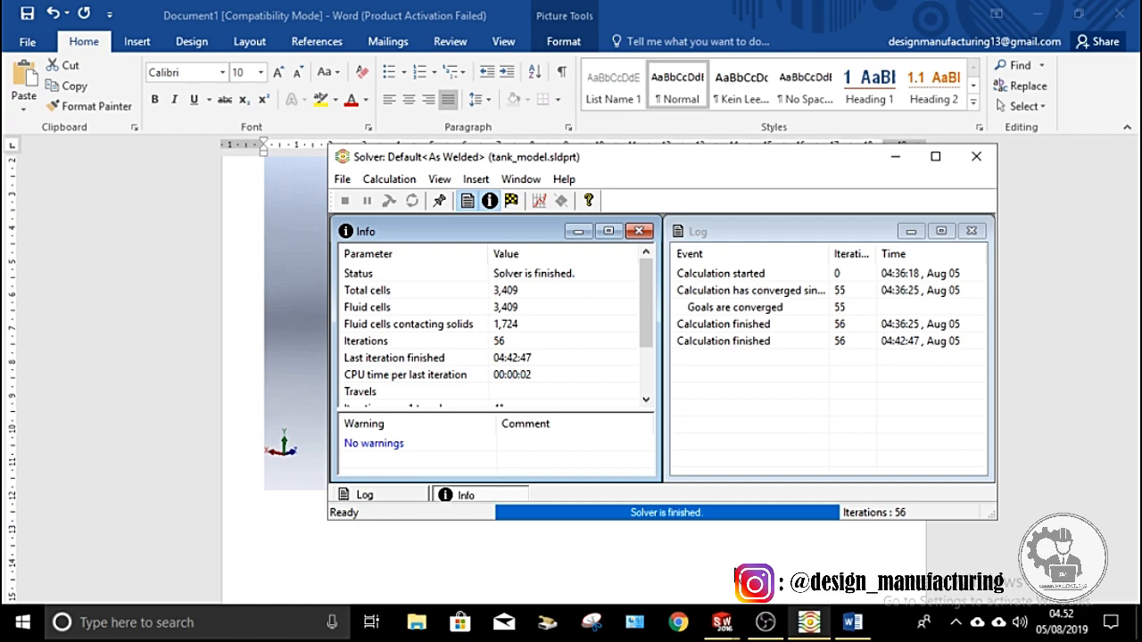
left_click(981, 159)
mouse_move(741, 628)
left_click(741, 535)
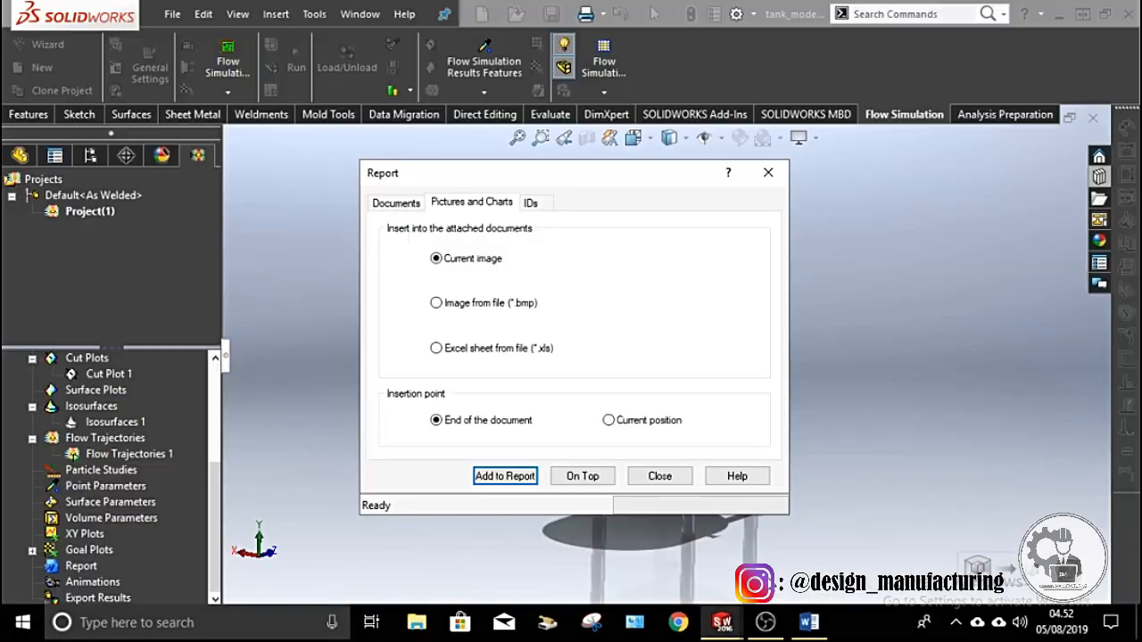
left_click(768, 172)
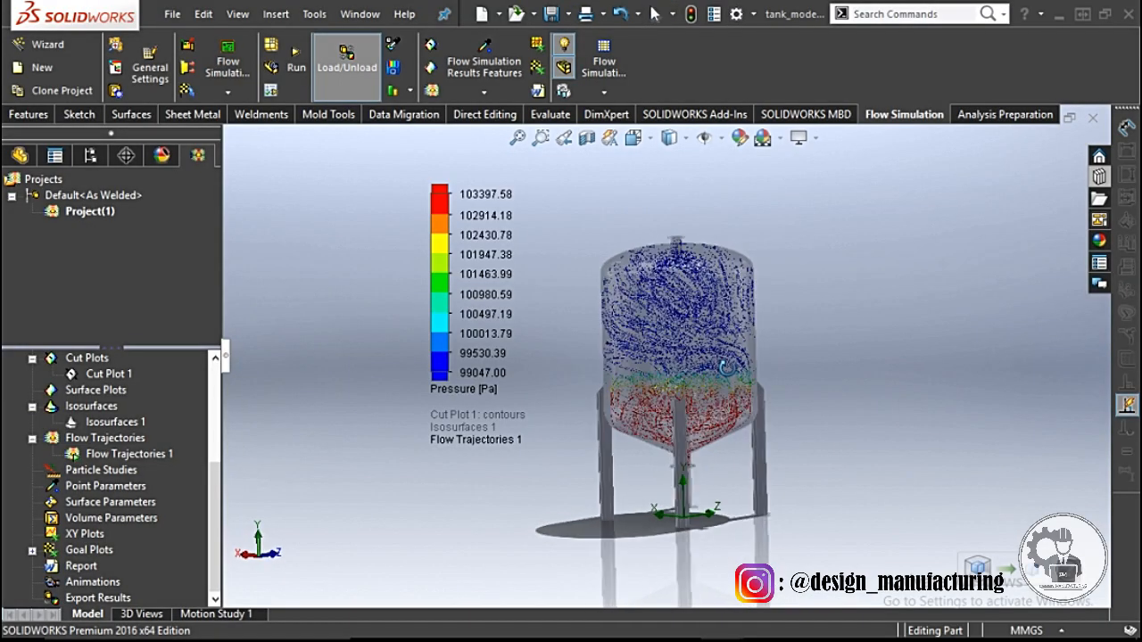